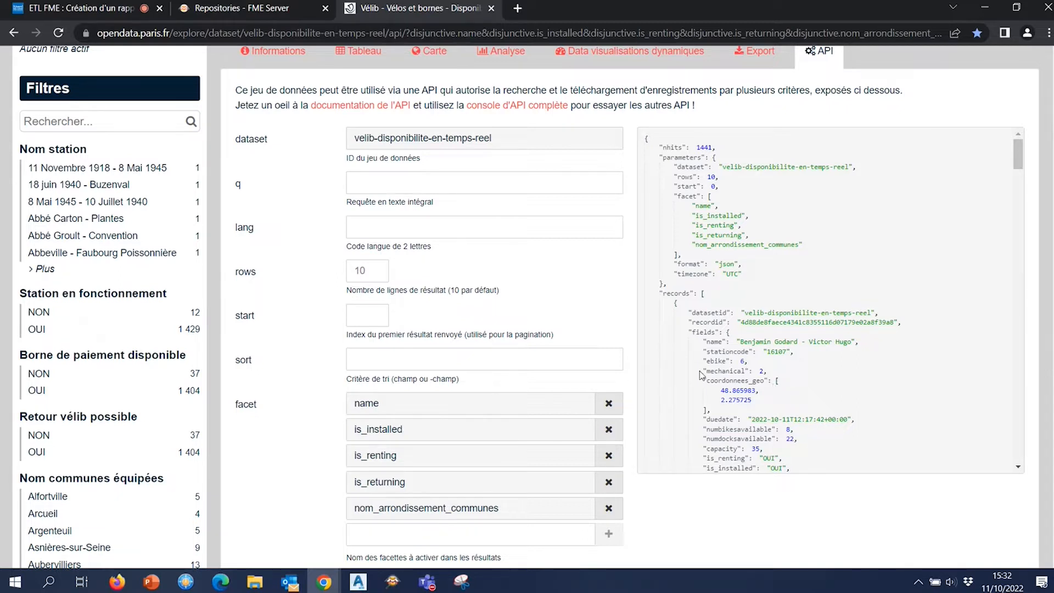
Examine the Vélib dataset's API query parameters and the station fields and coordinates in the sample JSON records.
scroll(646, 128, up, 1)
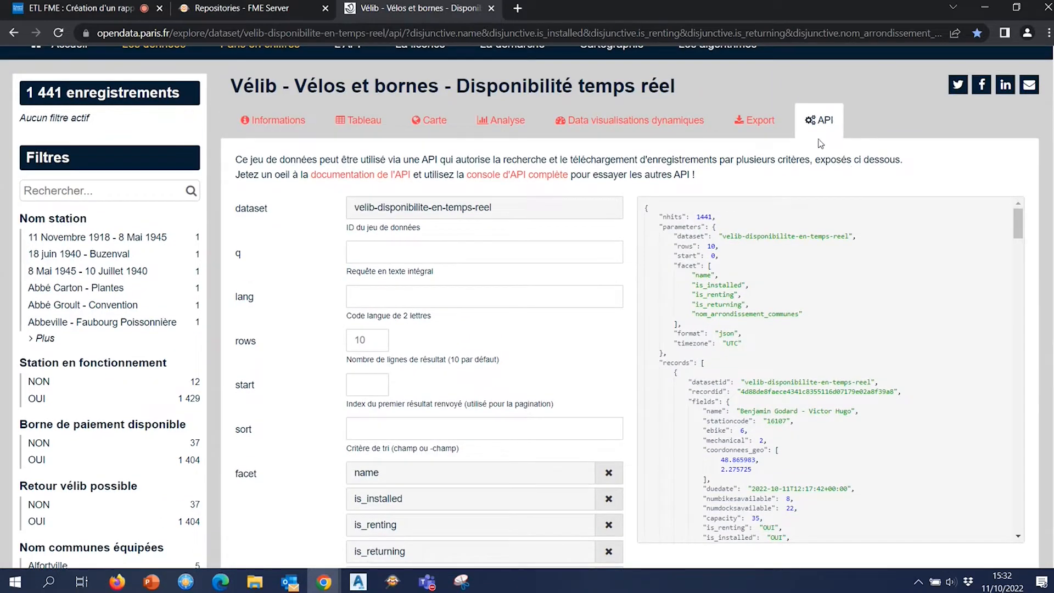
scroll(787, 313, down, 1)
scroll(788, 298, down, 5)
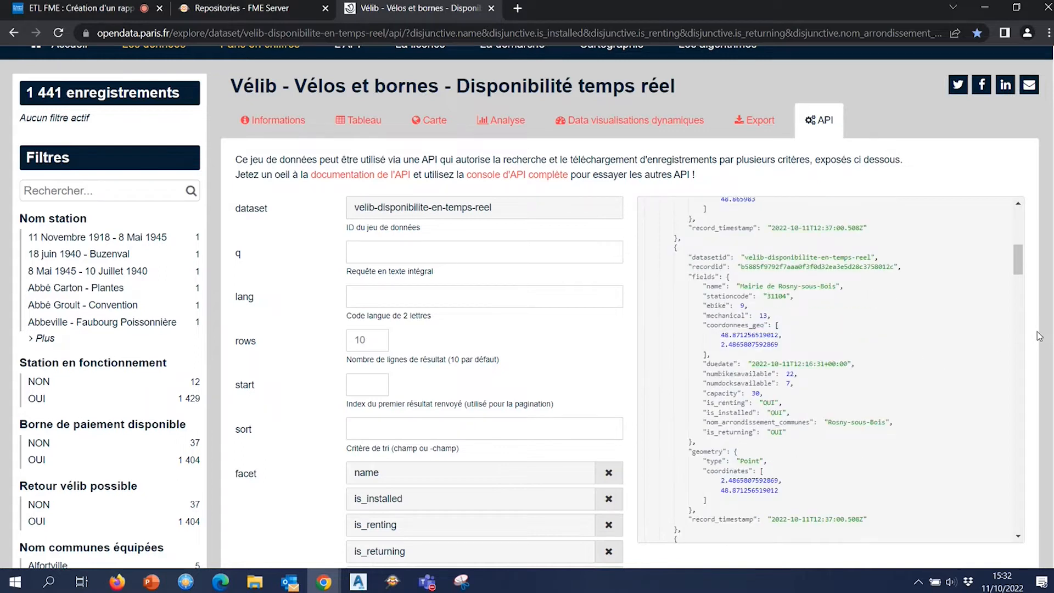
scroll(1039, 336, down, 4)
scroll(417, 253, up, 1)
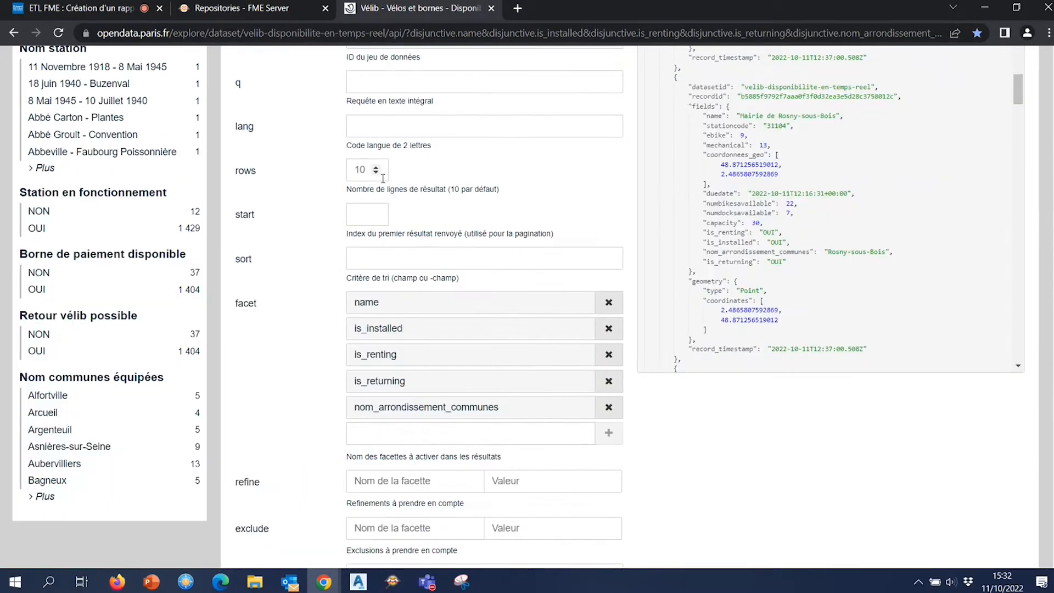
scroll(788, 218, up, 4)
scroll(788, 218, up, 3)
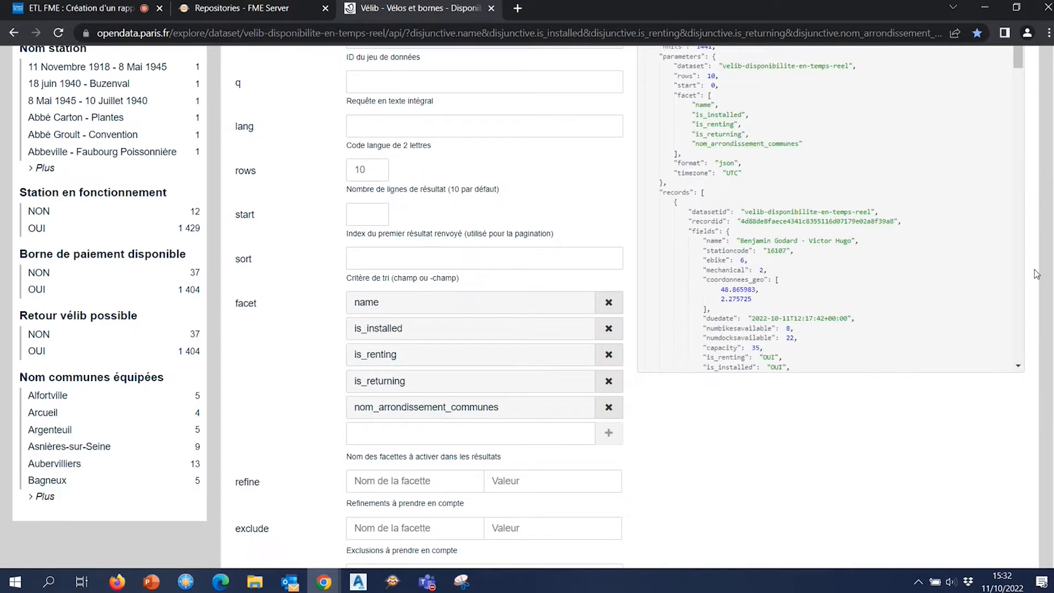
scroll(1037, 273, up, 3)
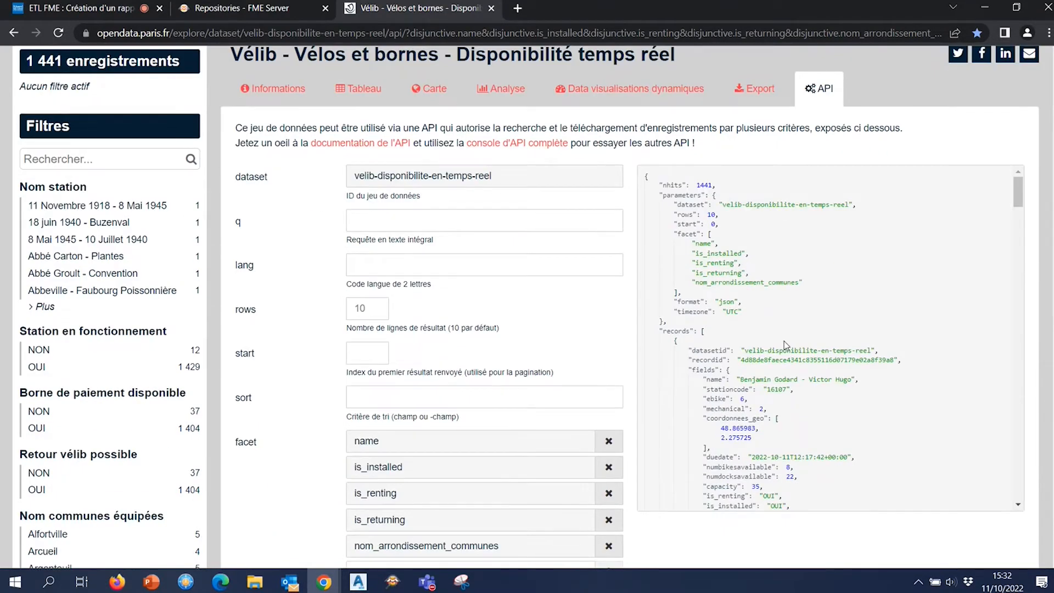
scroll(770, 360, down, 1)
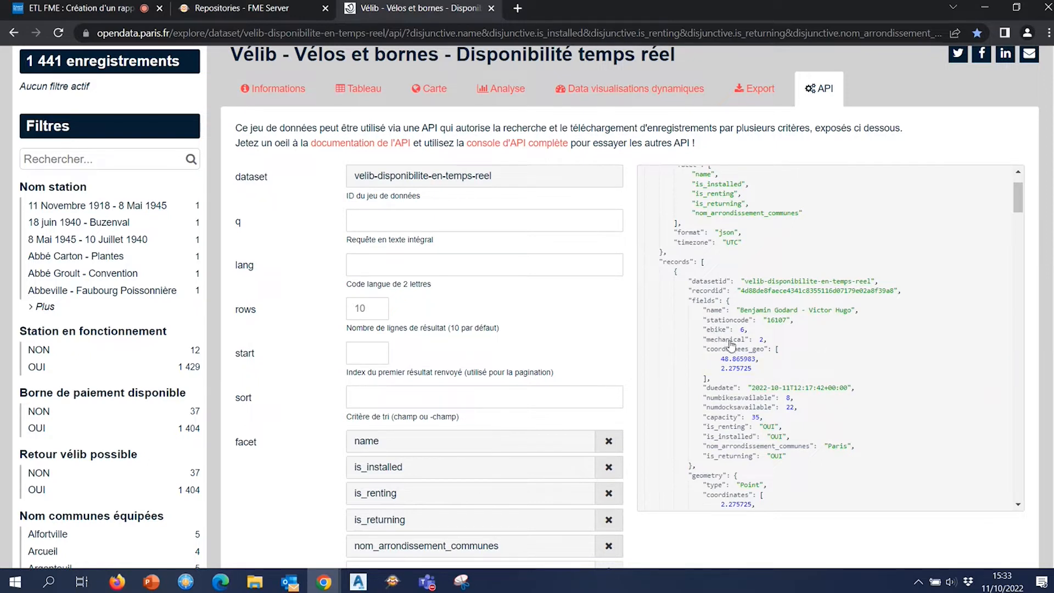
scroll(840, 348, down, 2)
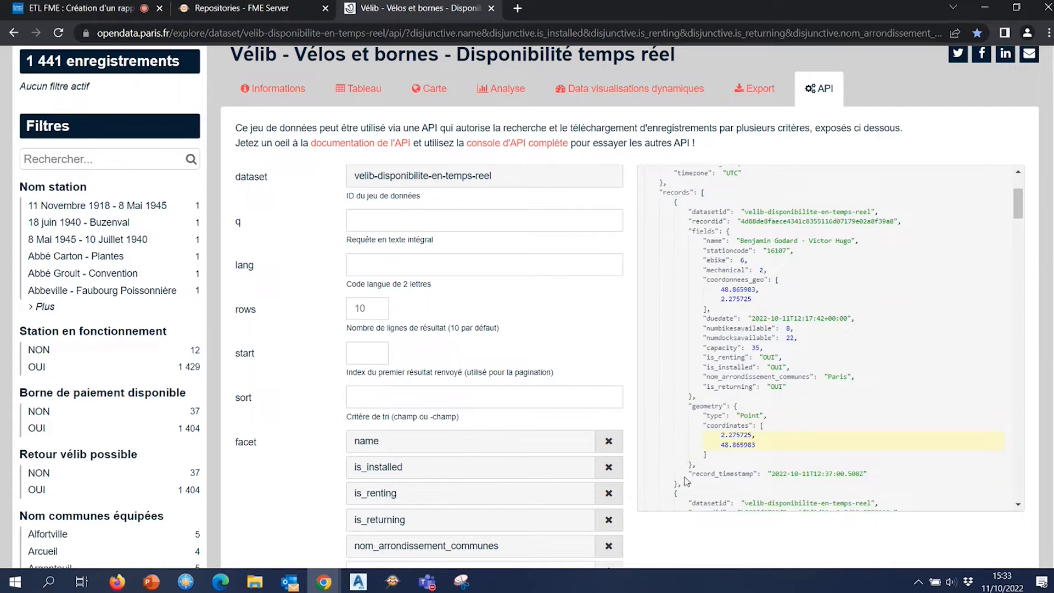
scroll(843, 407, up, 3)
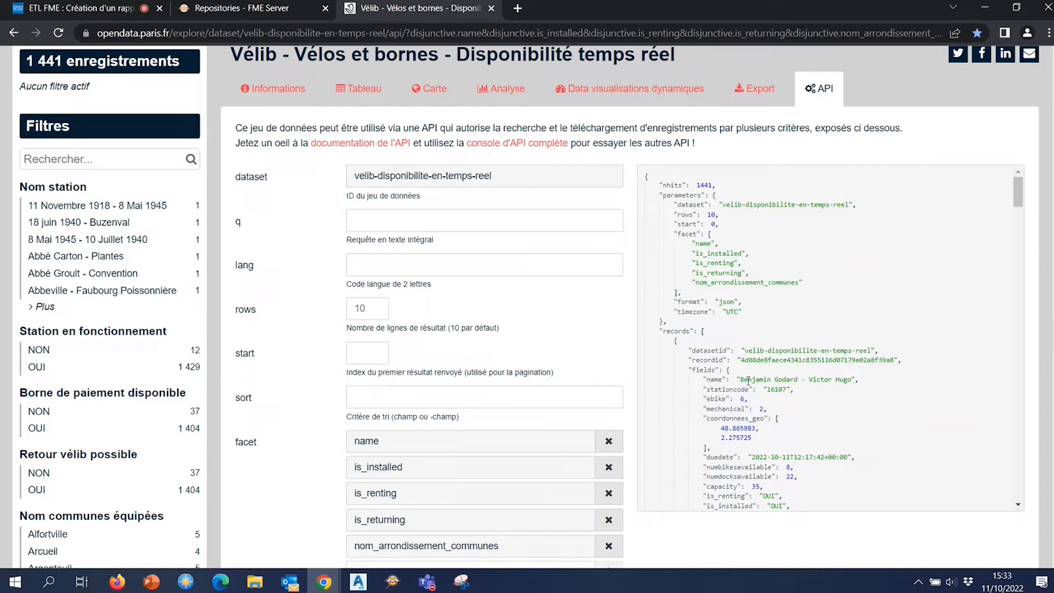
scroll(658, 351, down, 5)
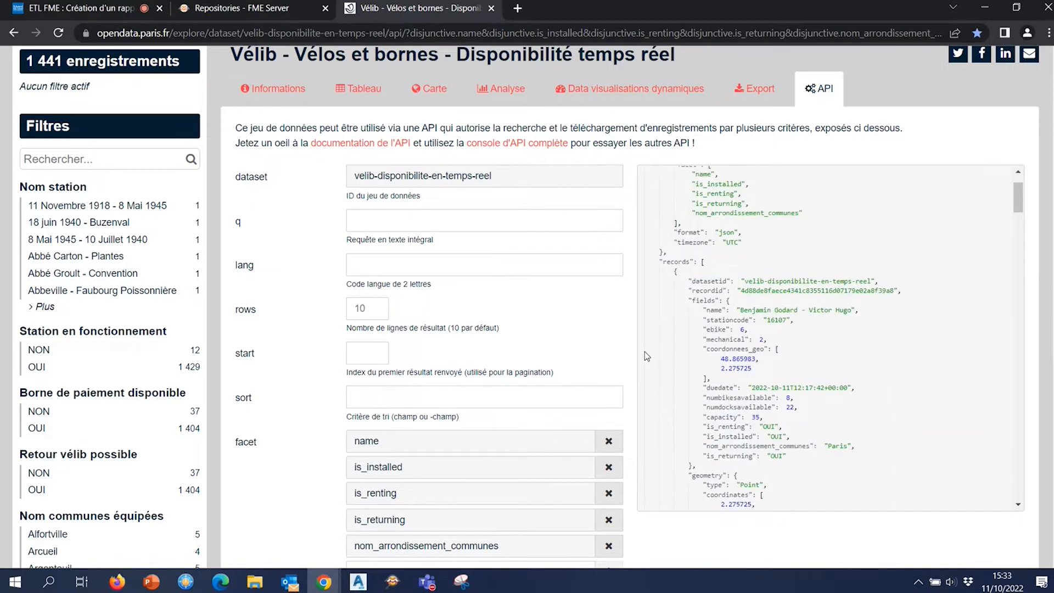
Remove all facets from the API query: name, is_installed, is_renting, is_returning and nom_arrondissement_communes.
scroll(632, 361, down, 3)
scroll(632, 361, down, 5)
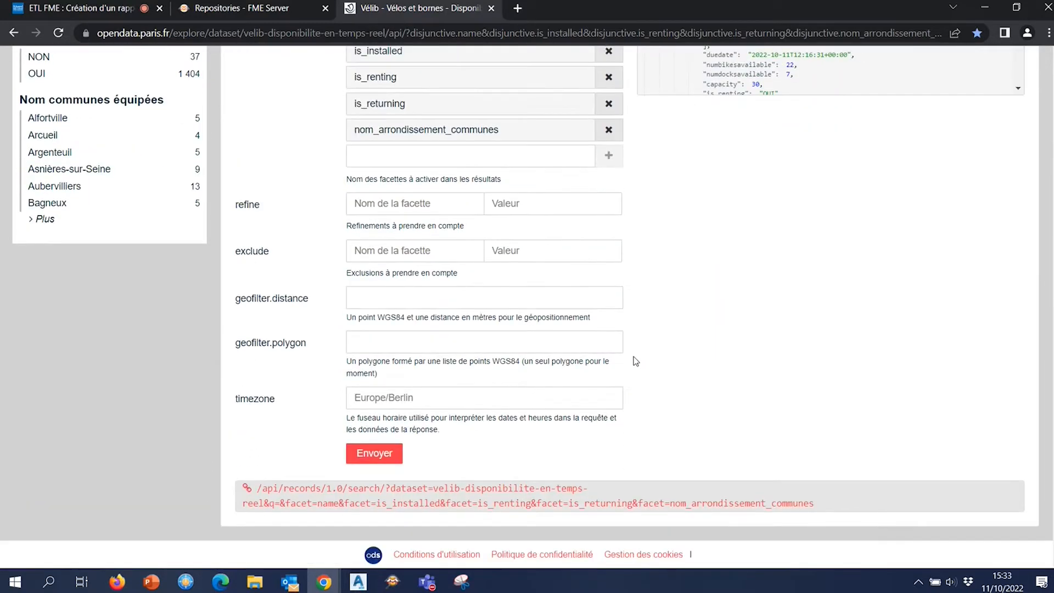
scroll(636, 361, up, 1)
scroll(637, 358, up, 1)
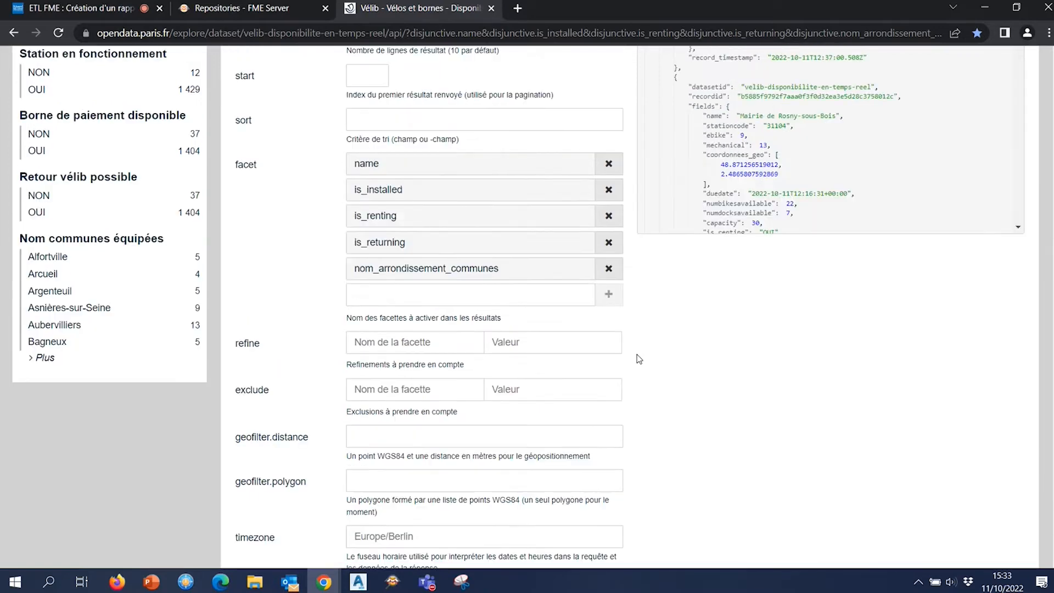
click(609, 164)
click(608, 163)
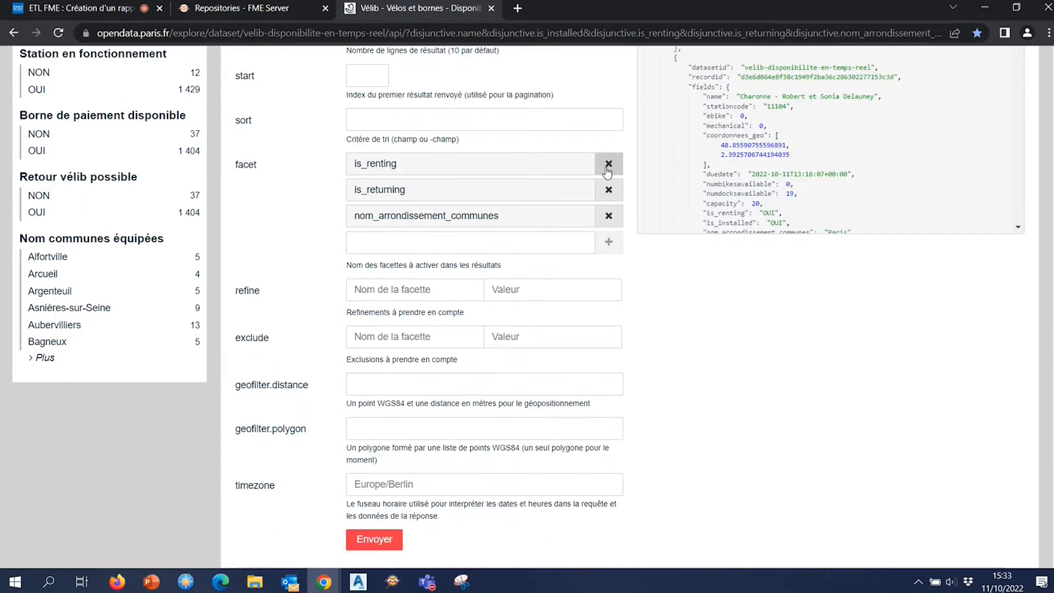
click(609, 163)
click(608, 163)
click(608, 163)
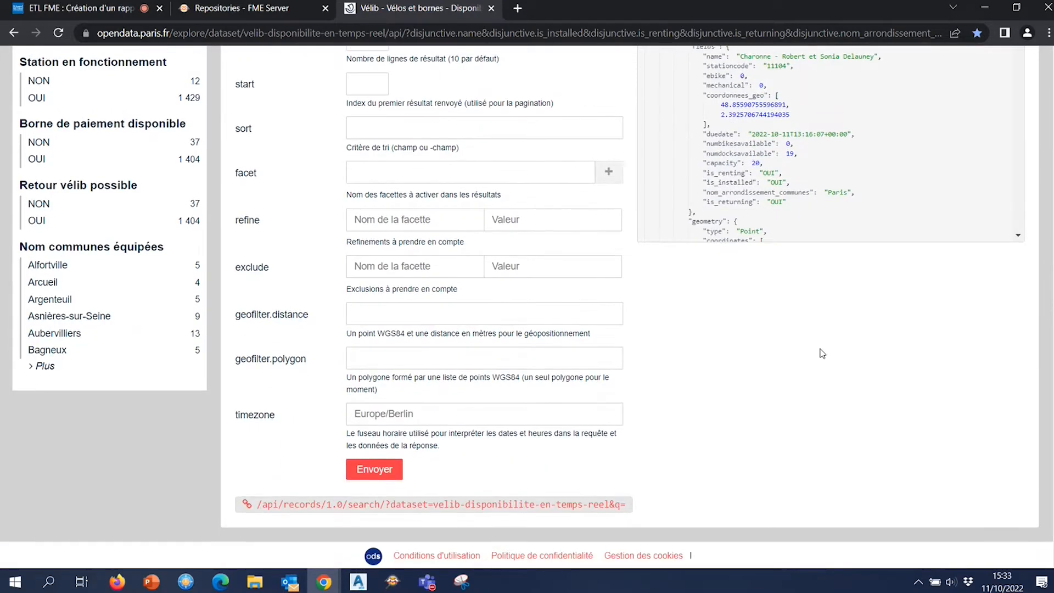
Download the entire Vélib availability dataset as an Excel file from the dataset's export formats.
scroll(822, 353, up, 5)
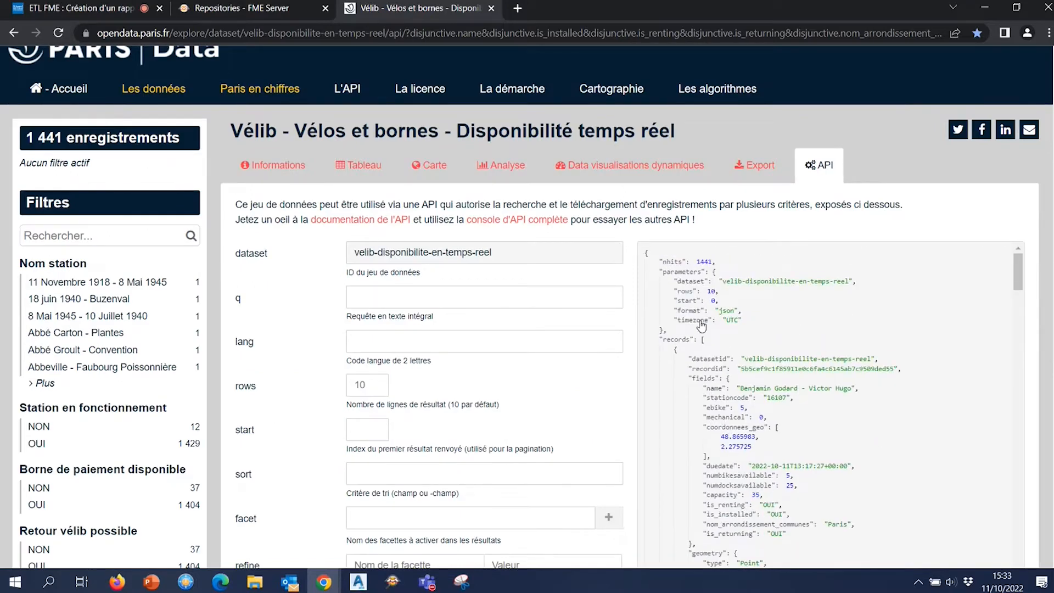
scroll(702, 325, down, 8)
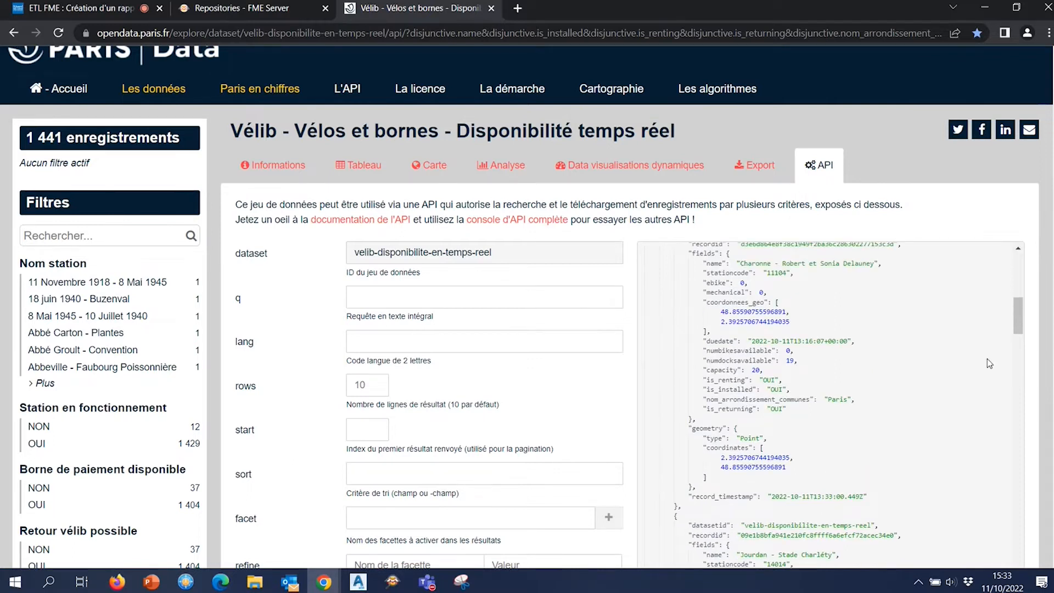
scroll(1037, 357, down, 5)
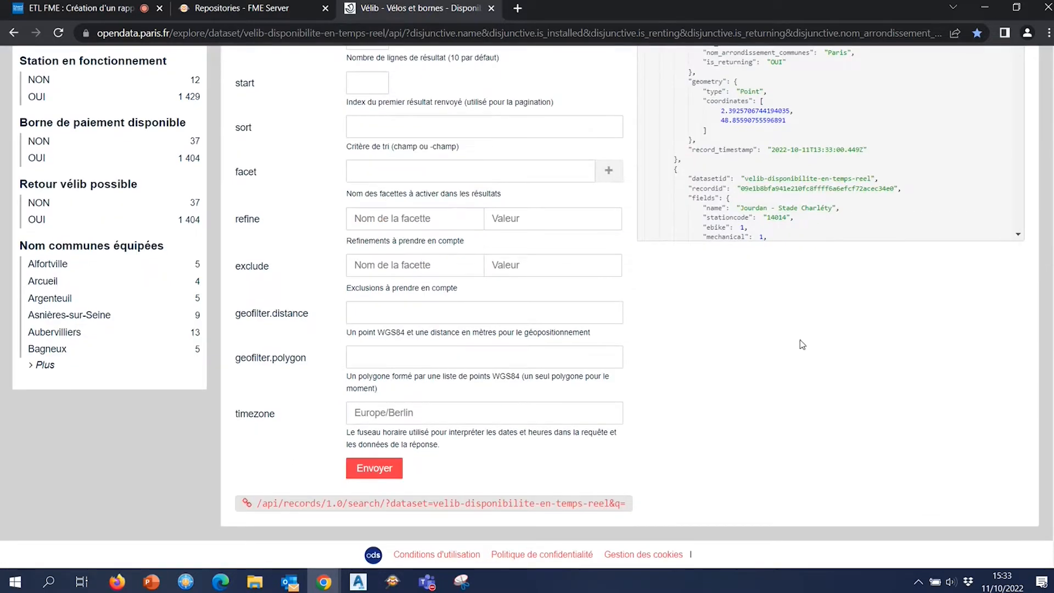
scroll(892, 375, up, 2)
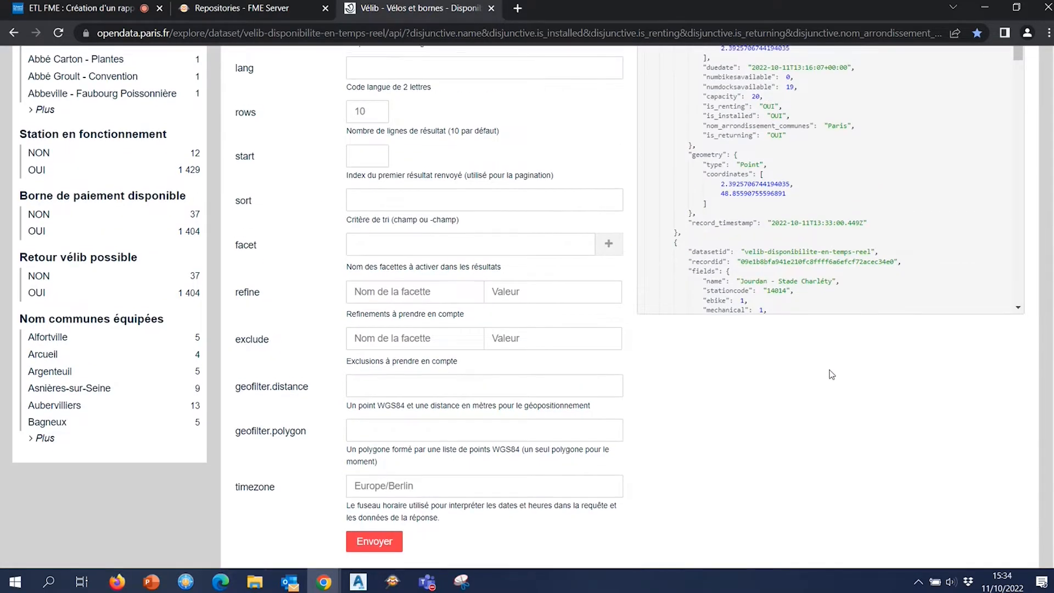
scroll(832, 374, up, 3)
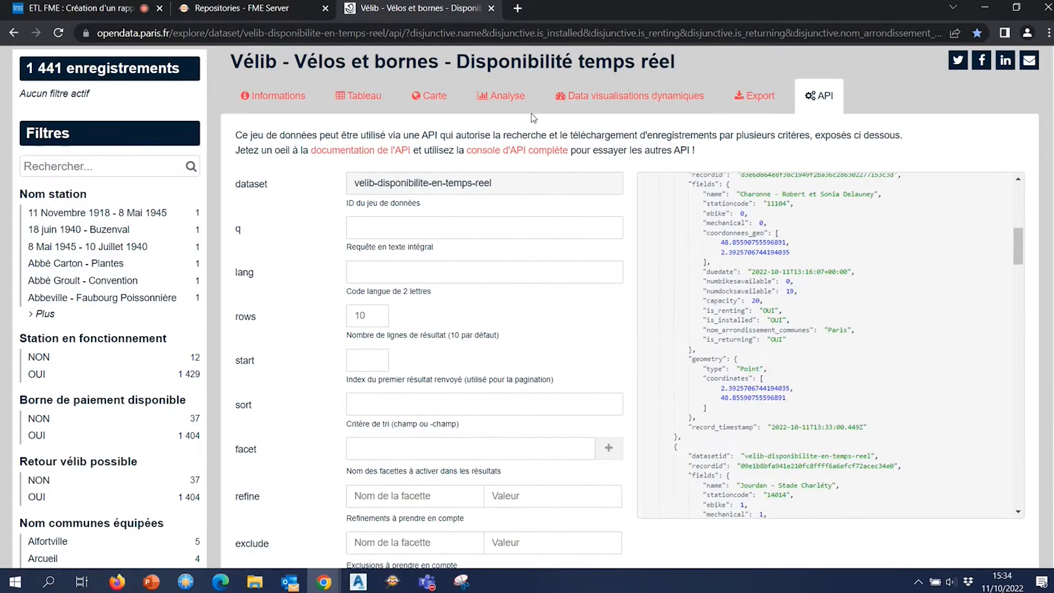
click(758, 103)
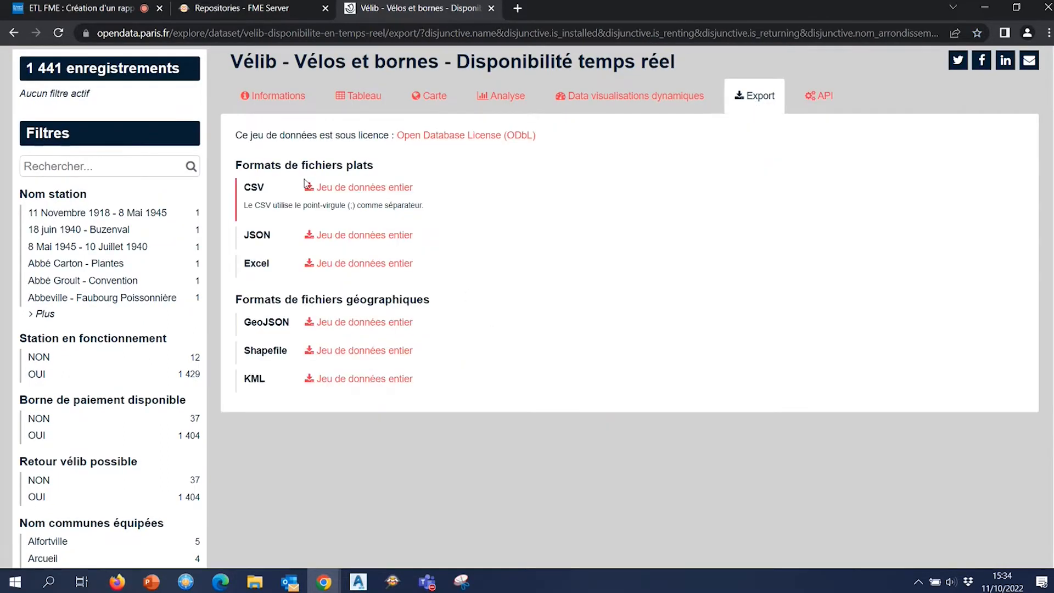
click(373, 272)
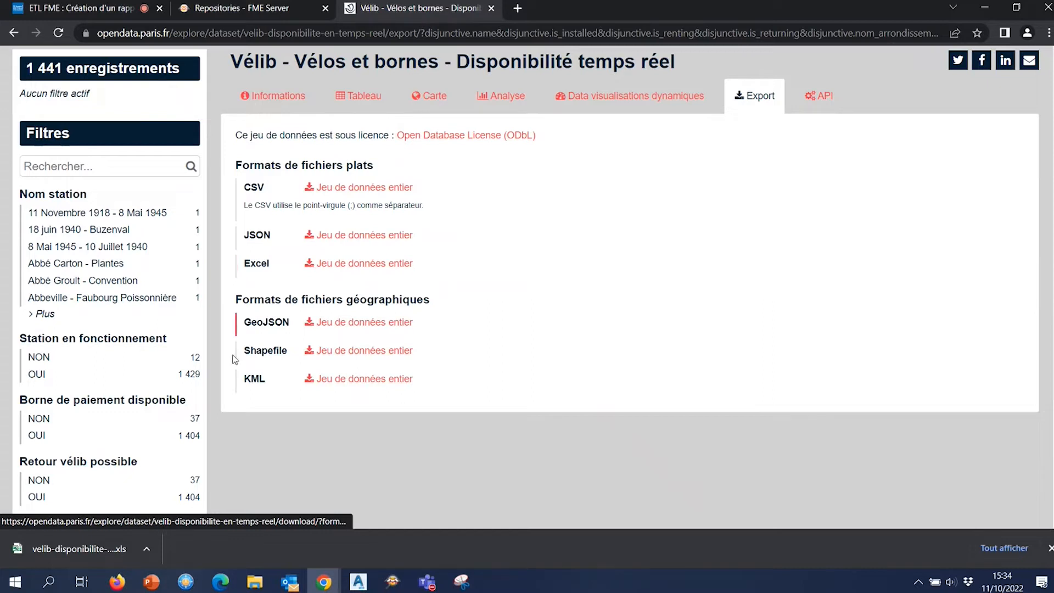
Locate the downloaded velib-disponibilite-en-temps-reel.xls in its folder and paste it into the data folder of SIG2022 > carteDynamique.
click(146, 549)
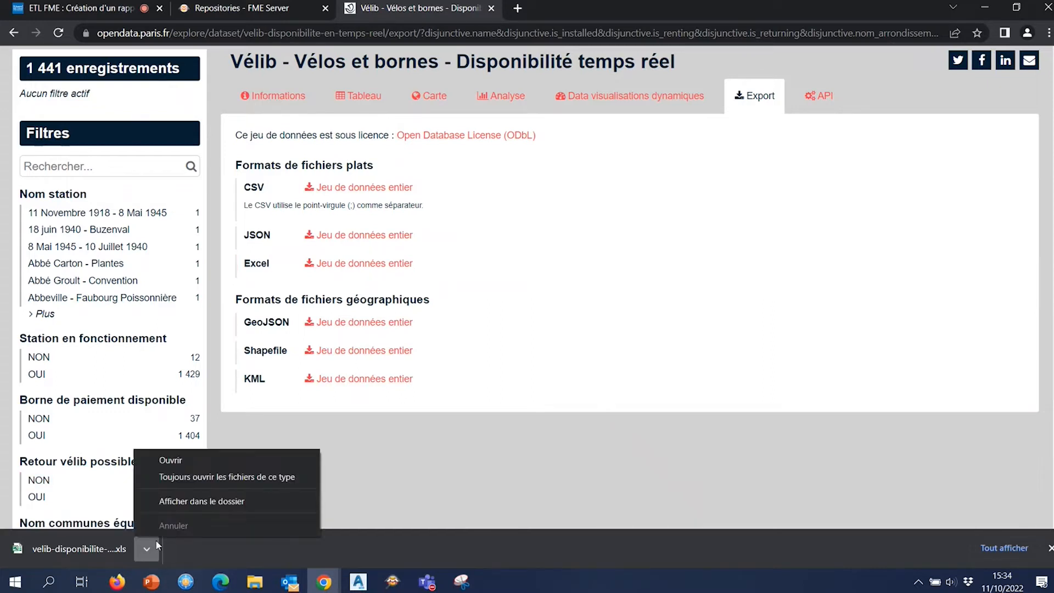
click(189, 501)
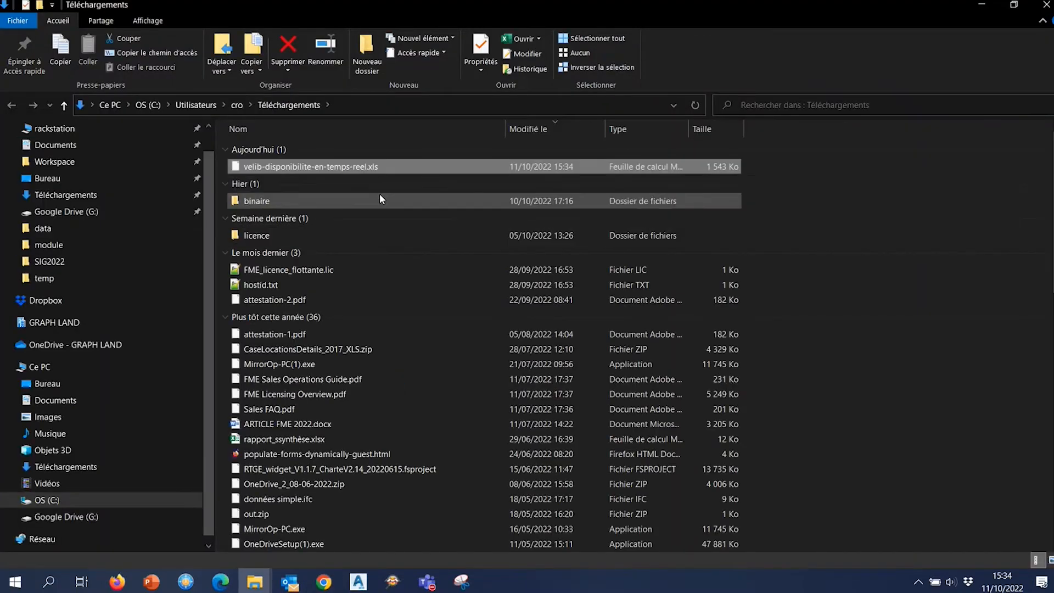
click(982, 5)
click(255, 583)
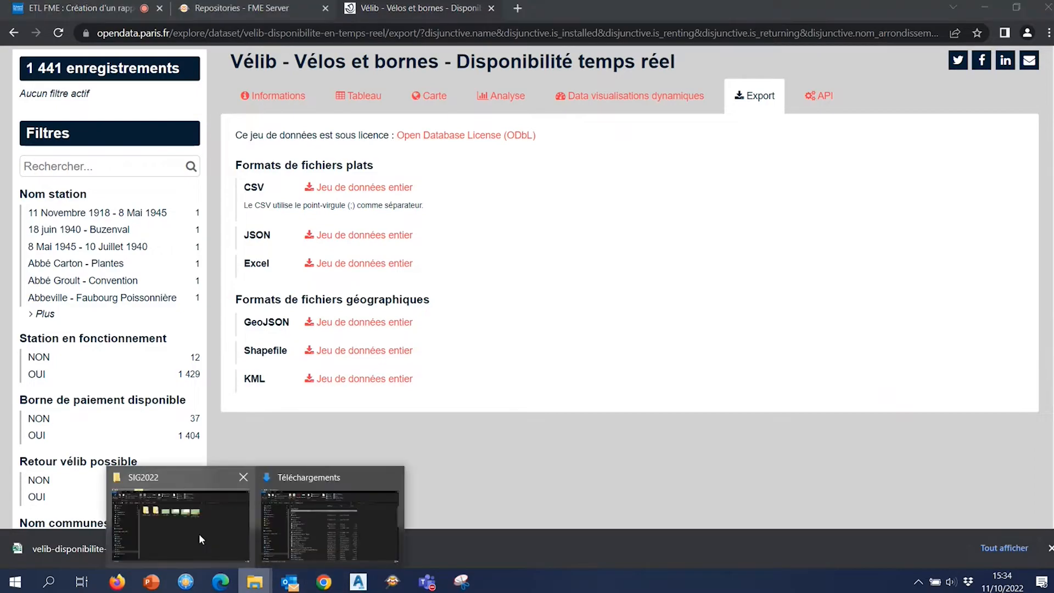
click(199, 535)
double_click(296, 173)
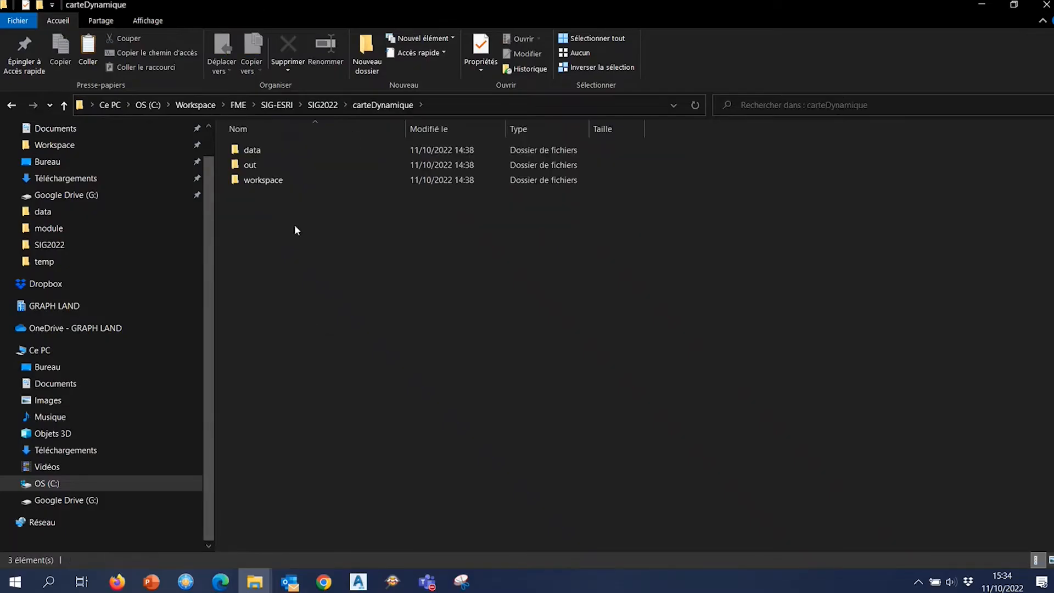
double_click(282, 151)
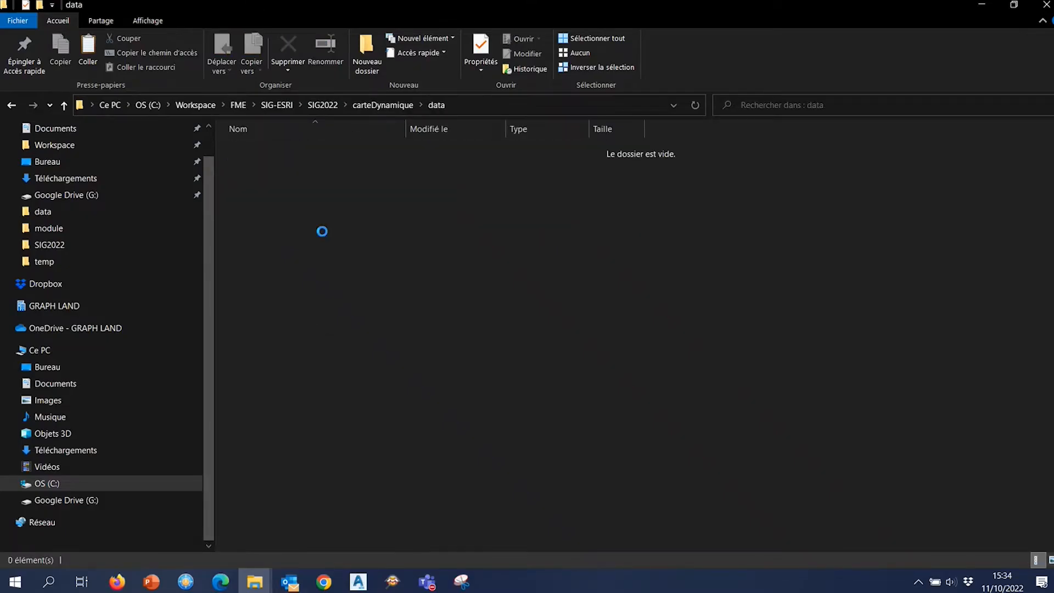
click(301, 154)
right_click(302, 154)
click(242, 139)
Open velib-disponibilite-en-temps-reel.xls in Excel, accept the format mismatch and maximize the workbook window.
double_click(266, 152)
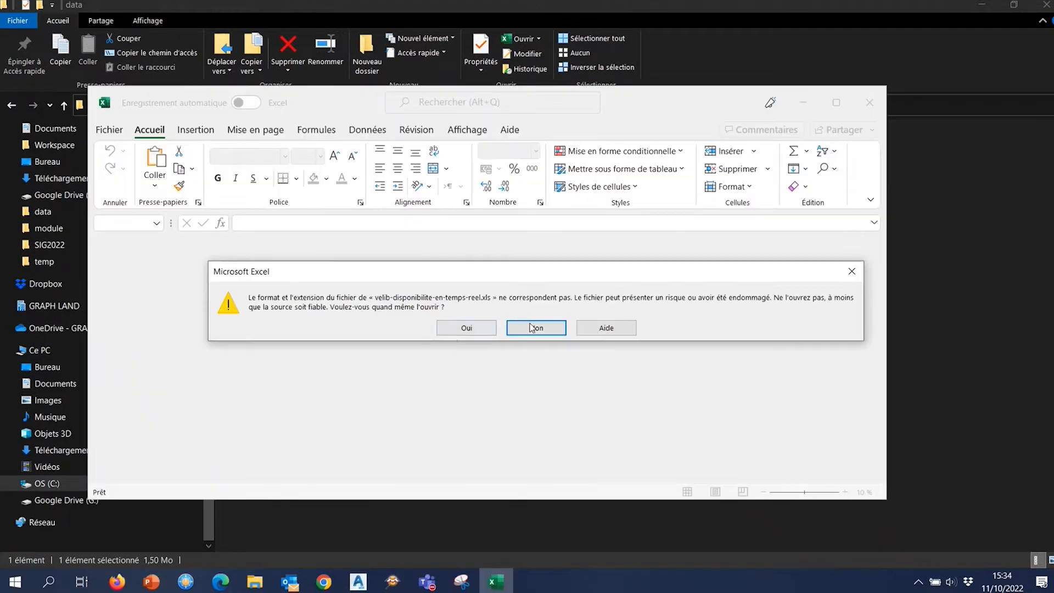
click(451, 332)
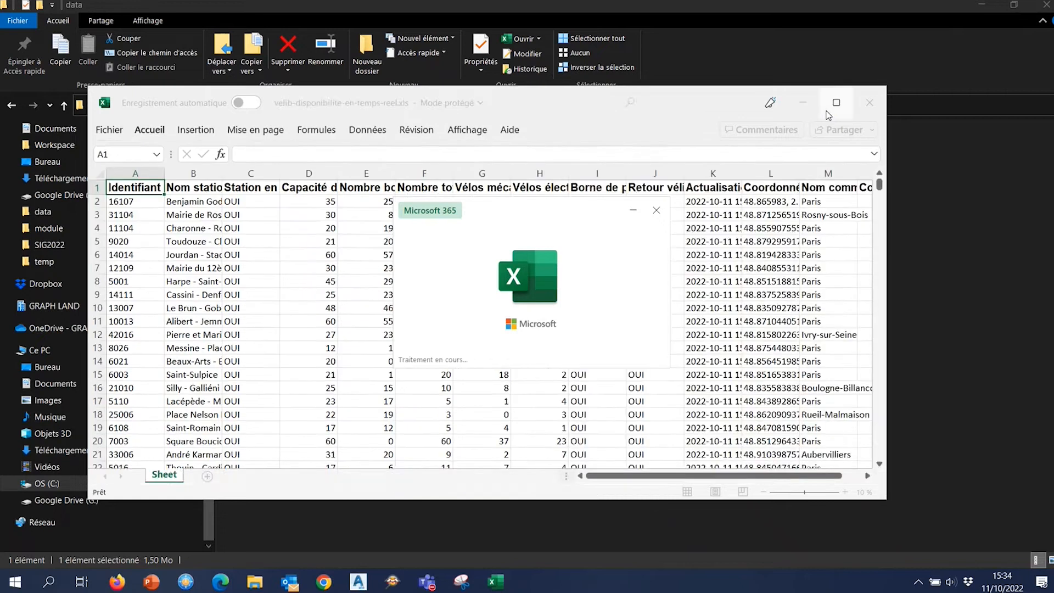
click(829, 114)
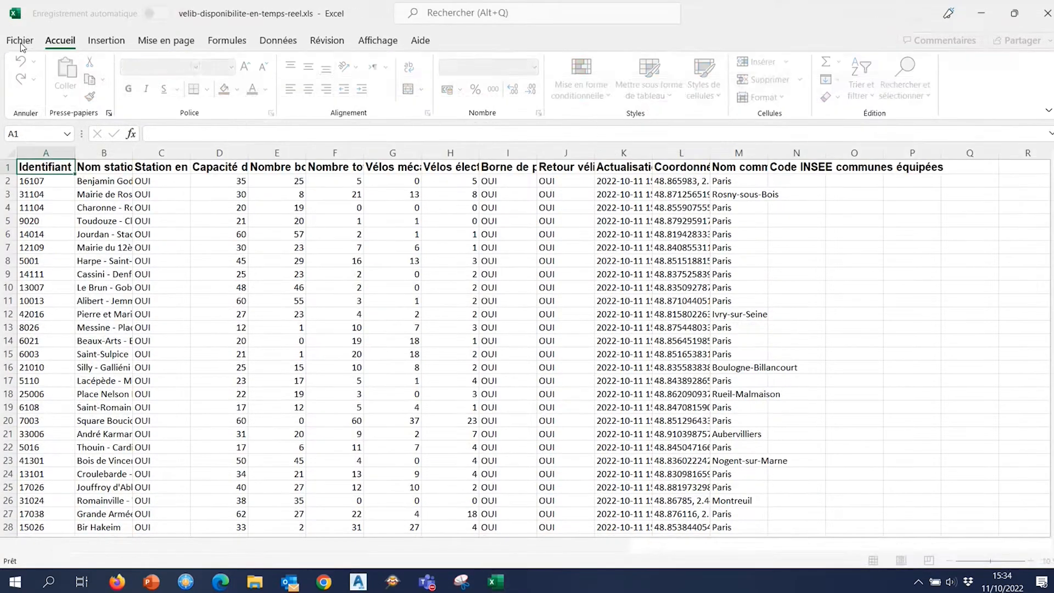
Save a copy of the workbook in the data folder in the Classeur Excel (*.xlsx) format.
click(20, 40)
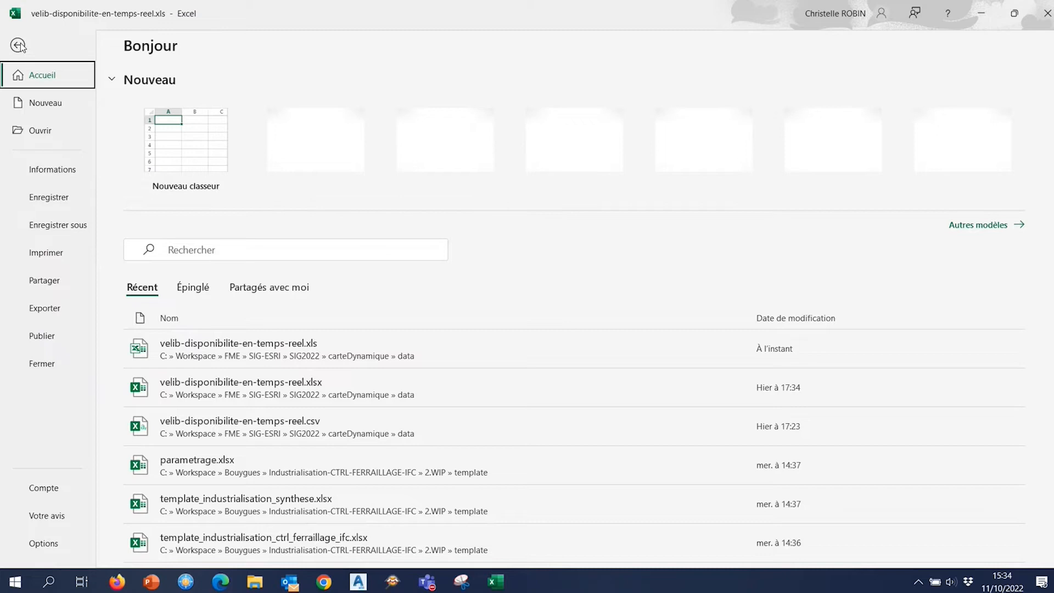
click(54, 226)
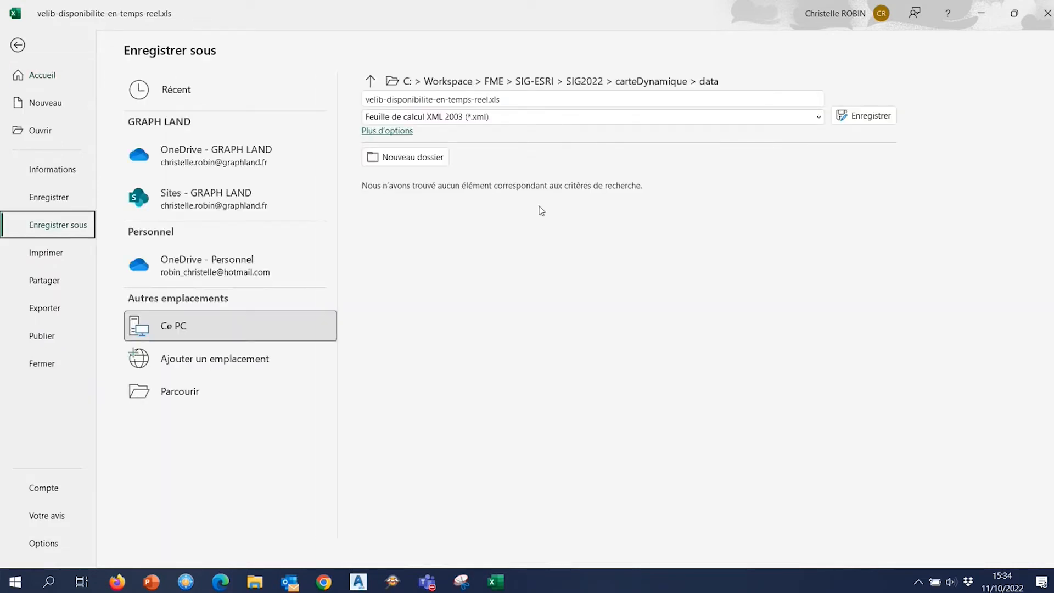
click(522, 116)
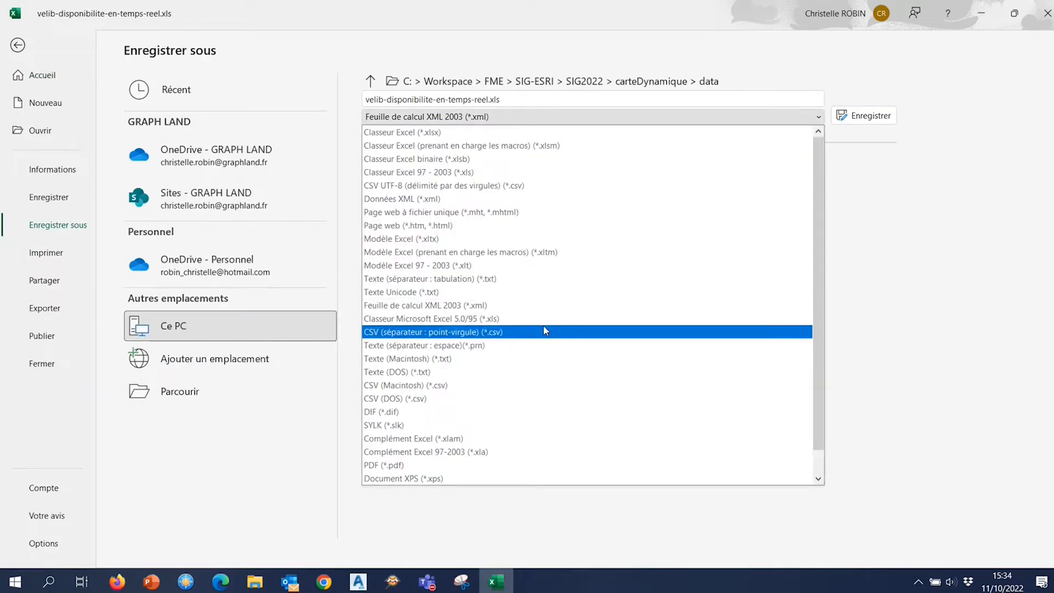
click(483, 134)
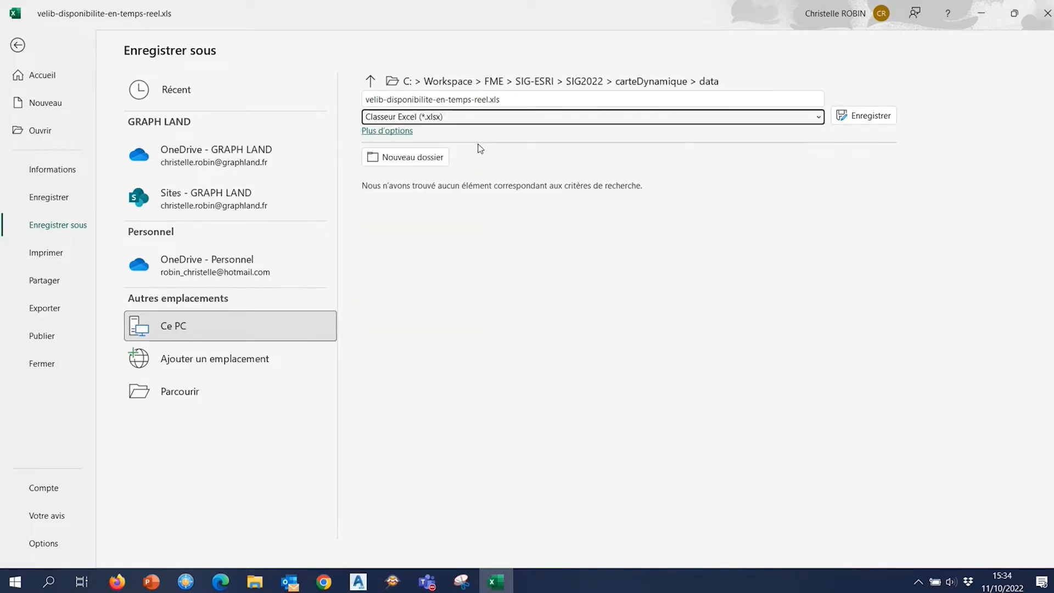
click(870, 115)
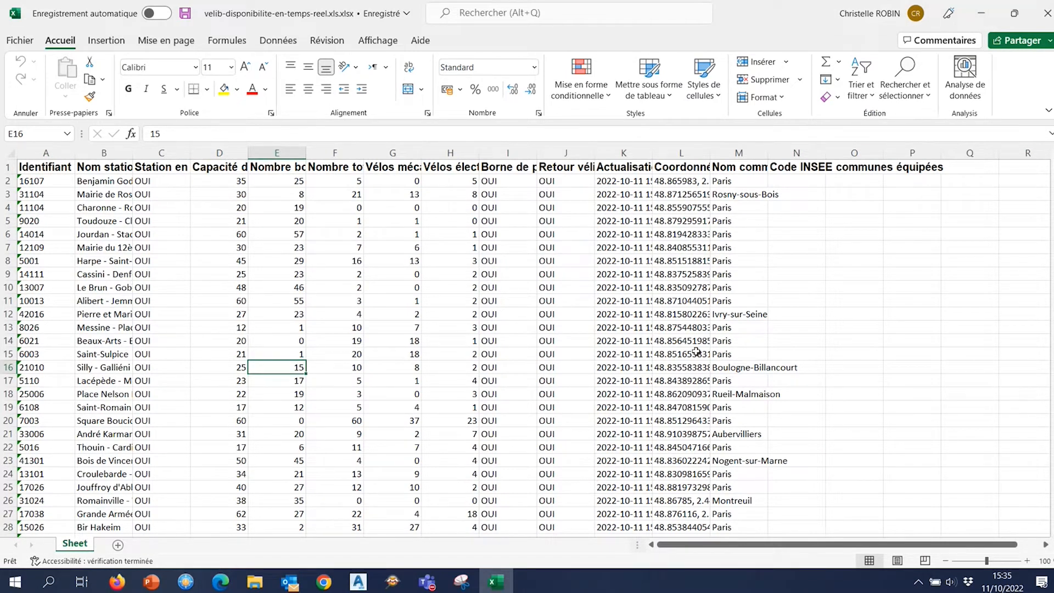
Fit the width of the Nom station column to its contents and select the whole column.
double_click(130, 153)
click(165, 181)
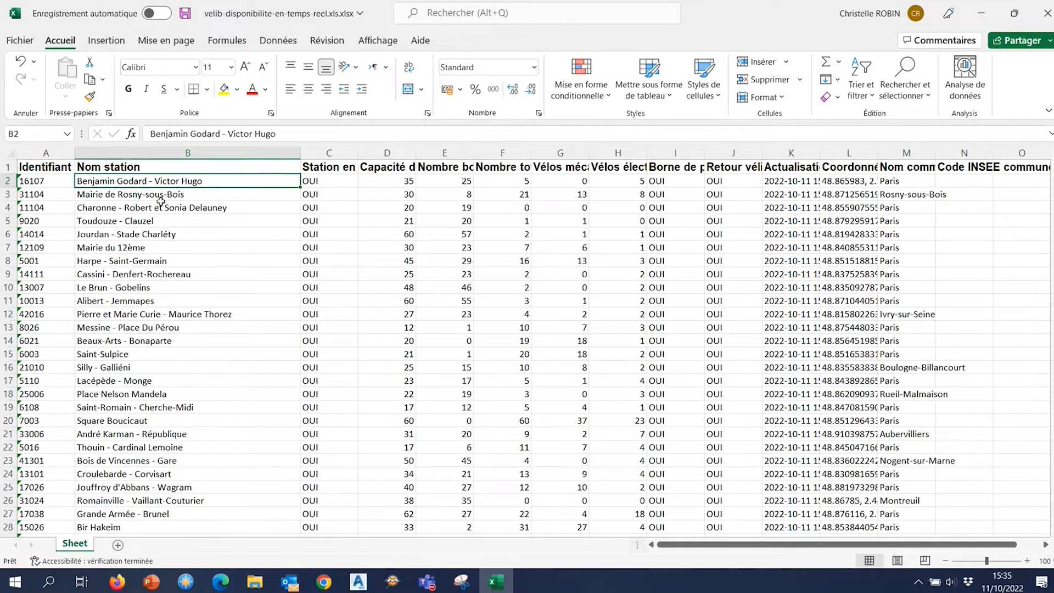
click(177, 157)
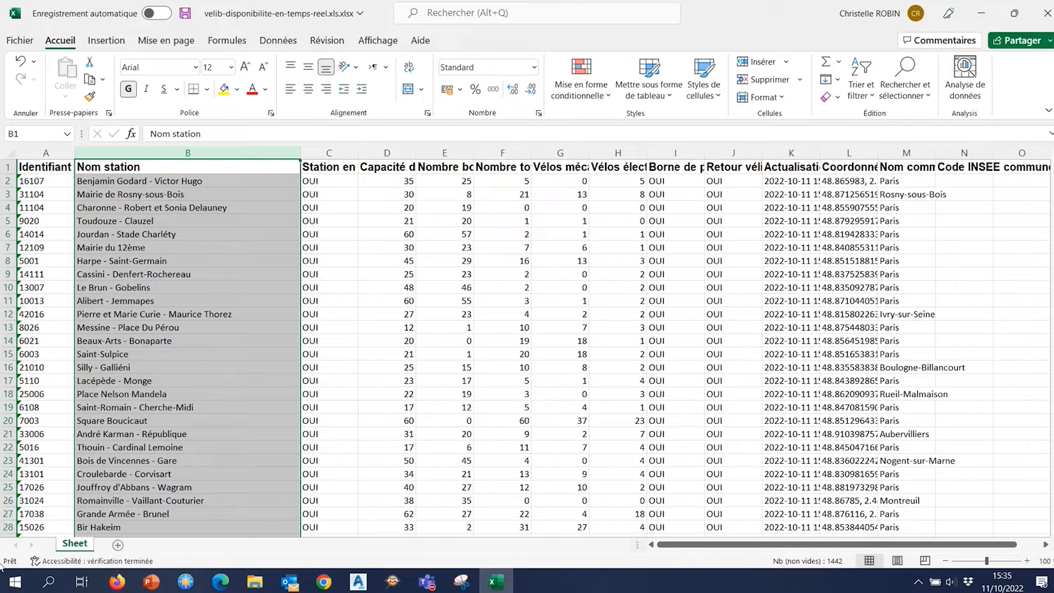
Launch FME Workbench 2021.1, create a blank workspace and widen the Navigator pane slightly.
click(10, 587)
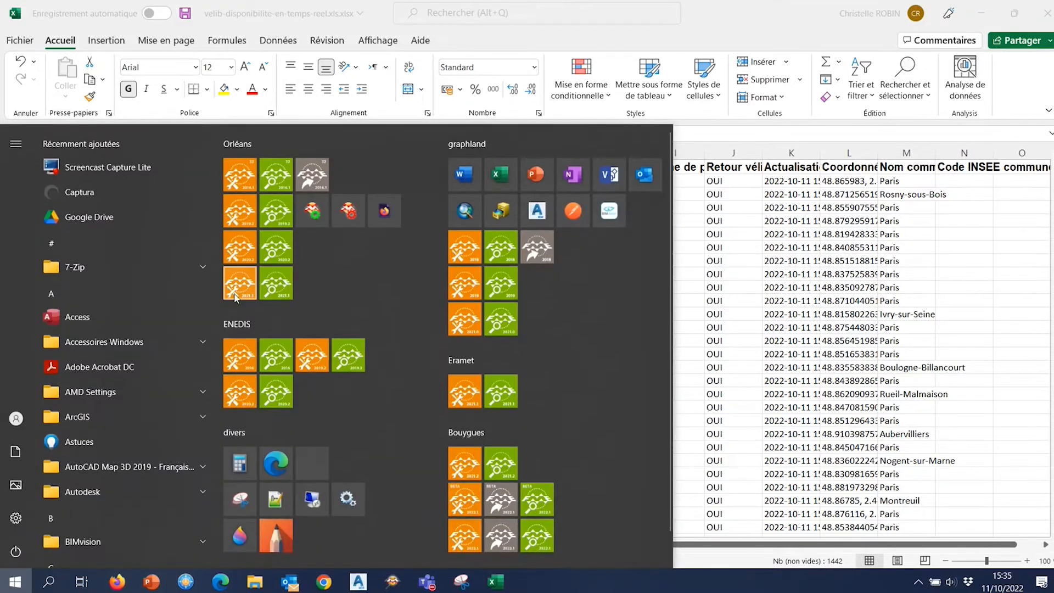
click(245, 295)
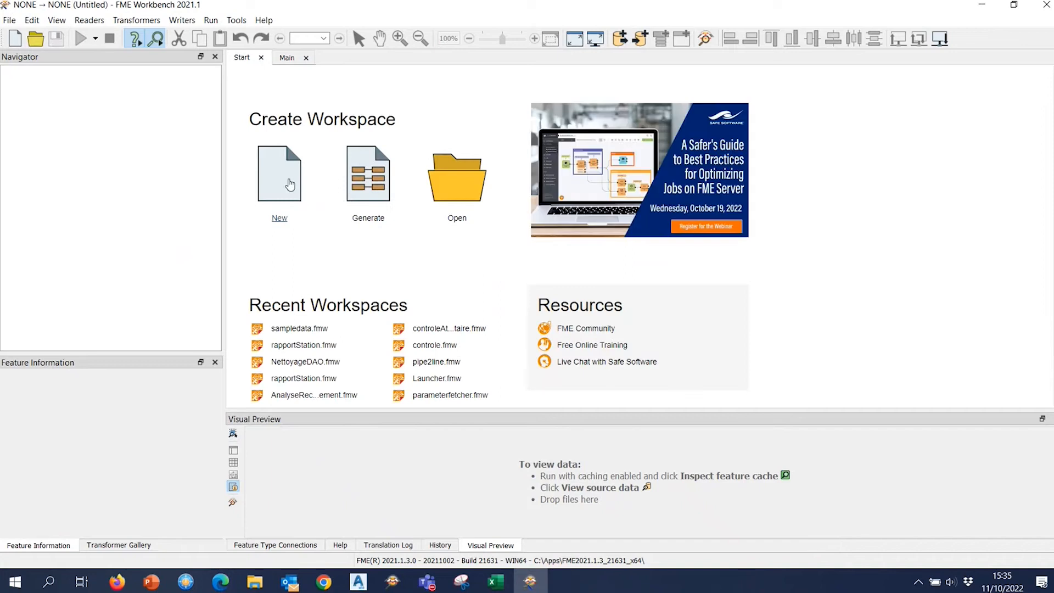
click(291, 186)
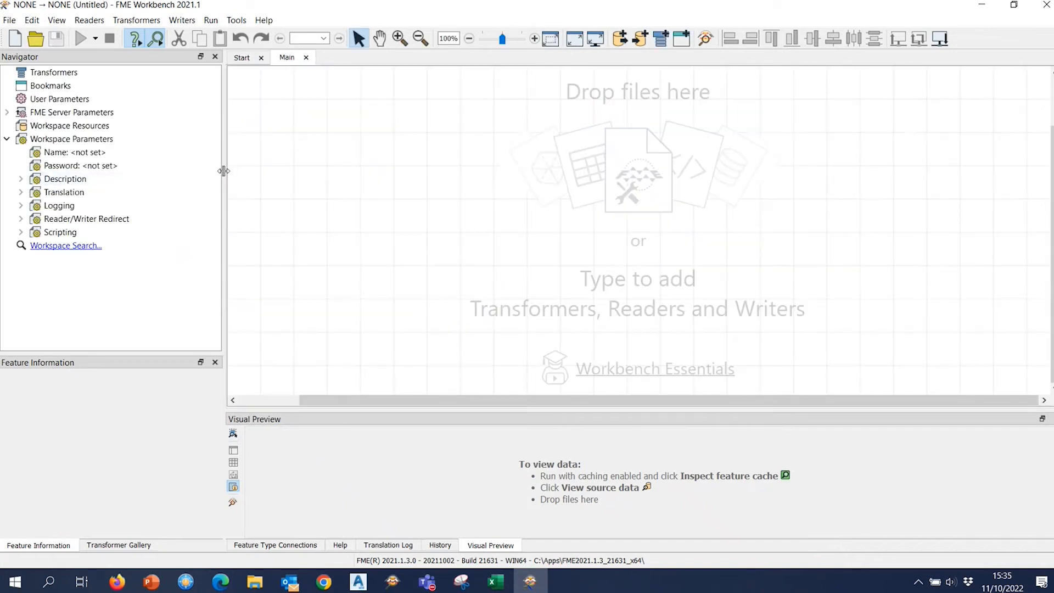
drag(224, 170, 242, 172)
Add a Microsoft Excel reader for velib-disponibilite-en-temps-reel.xls.xlsx from the data folder of SIG2022 > carteDynamique.
click(620, 39)
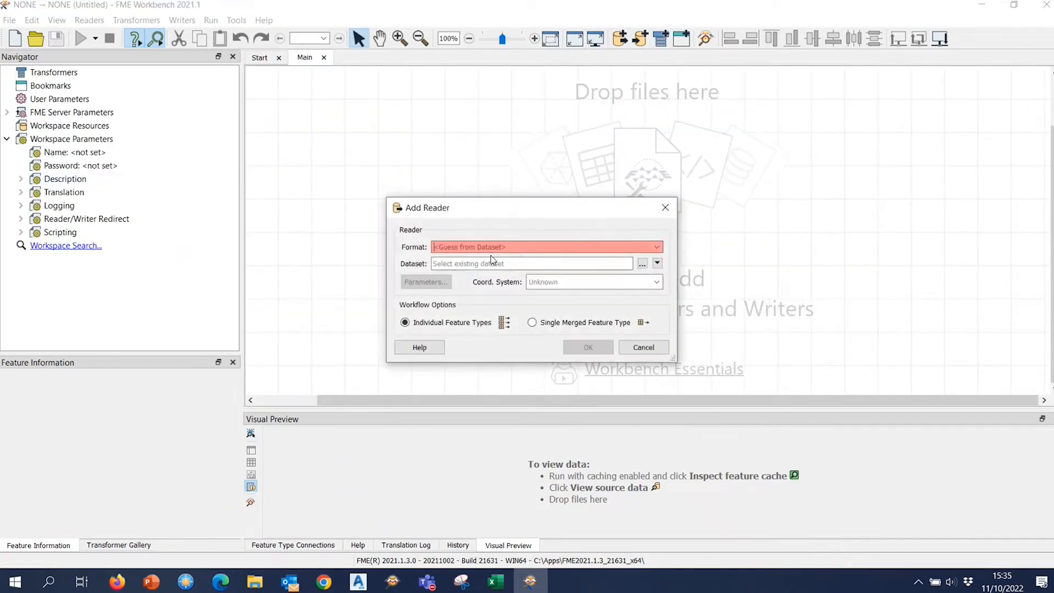
text(xl)
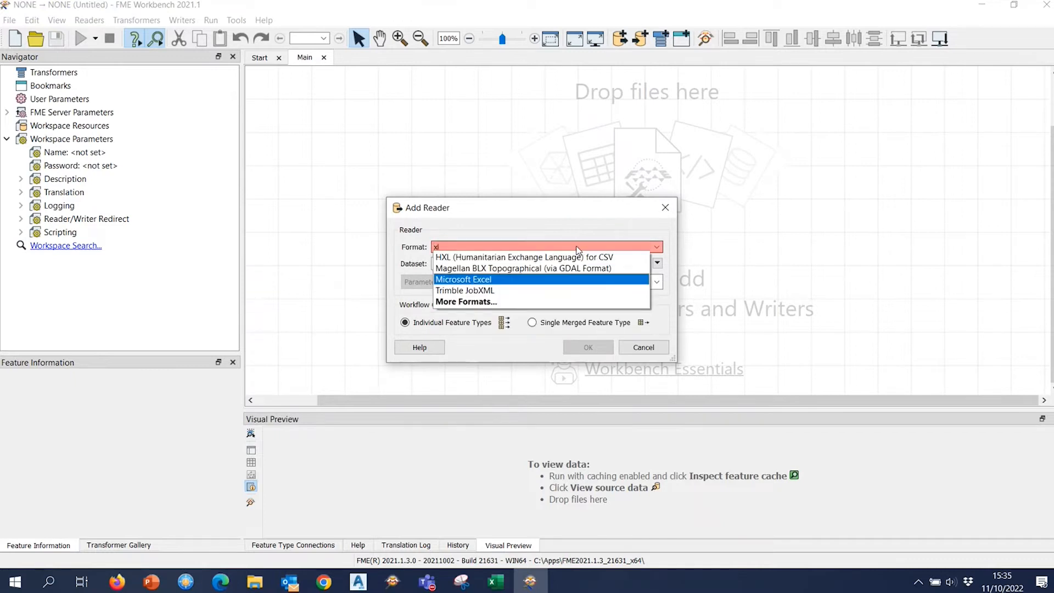
click(642, 263)
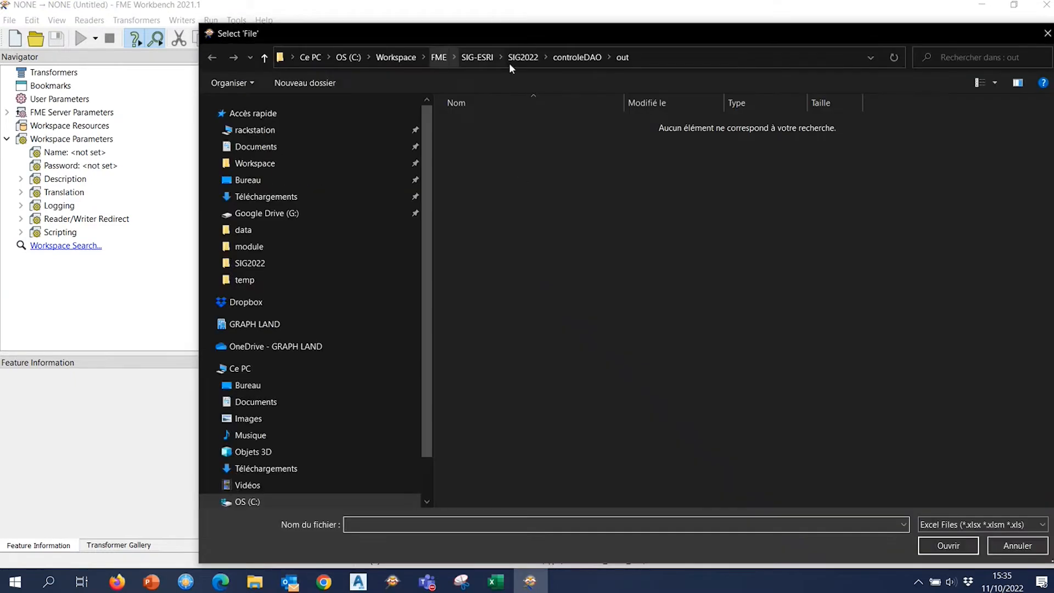
click(524, 57)
click(492, 142)
double_click(492, 142)
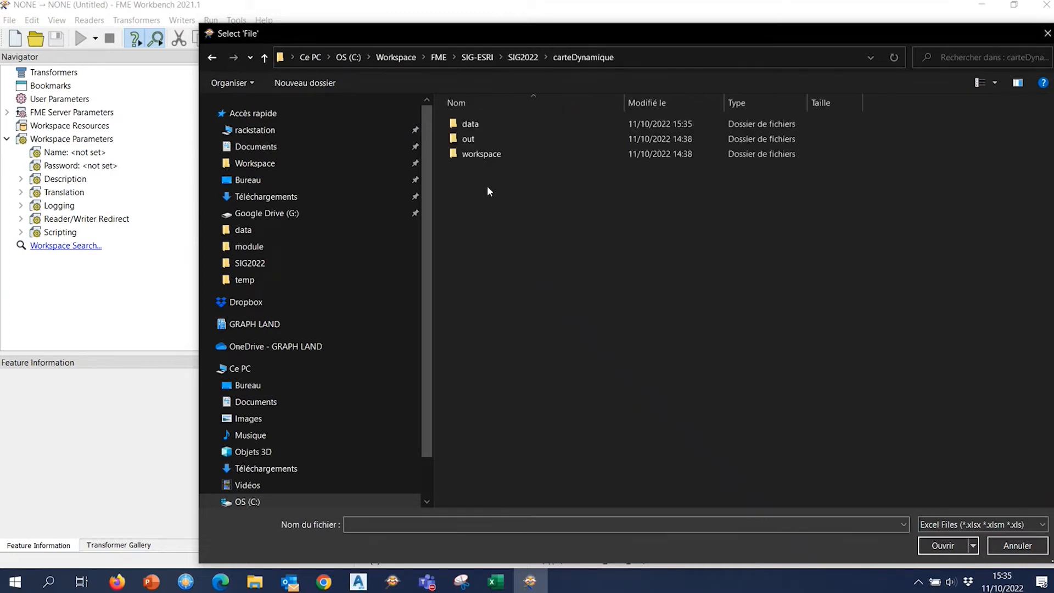
double_click(491, 127)
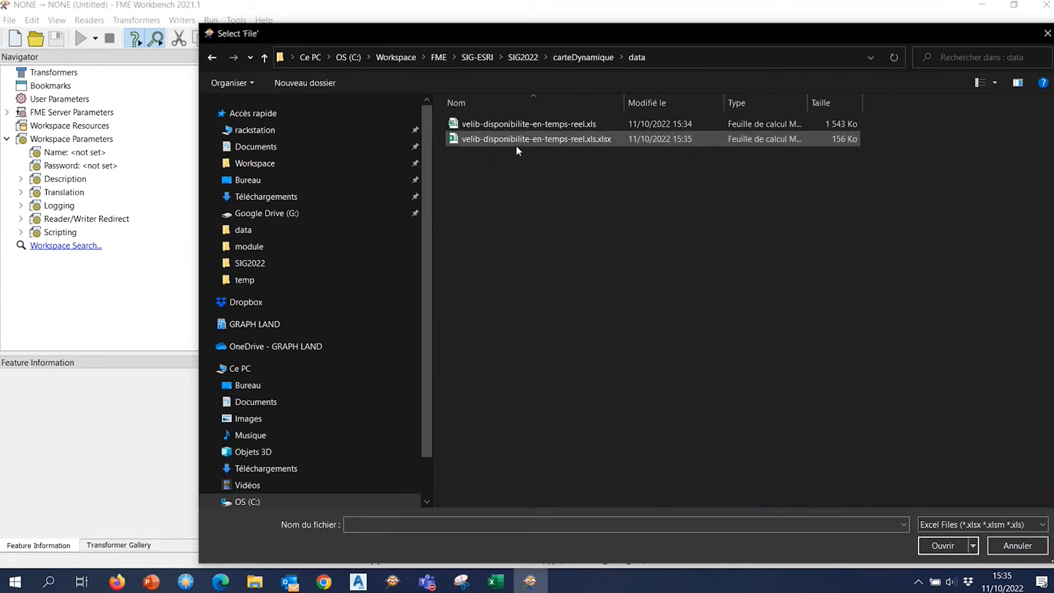
click(611, 143)
click(943, 545)
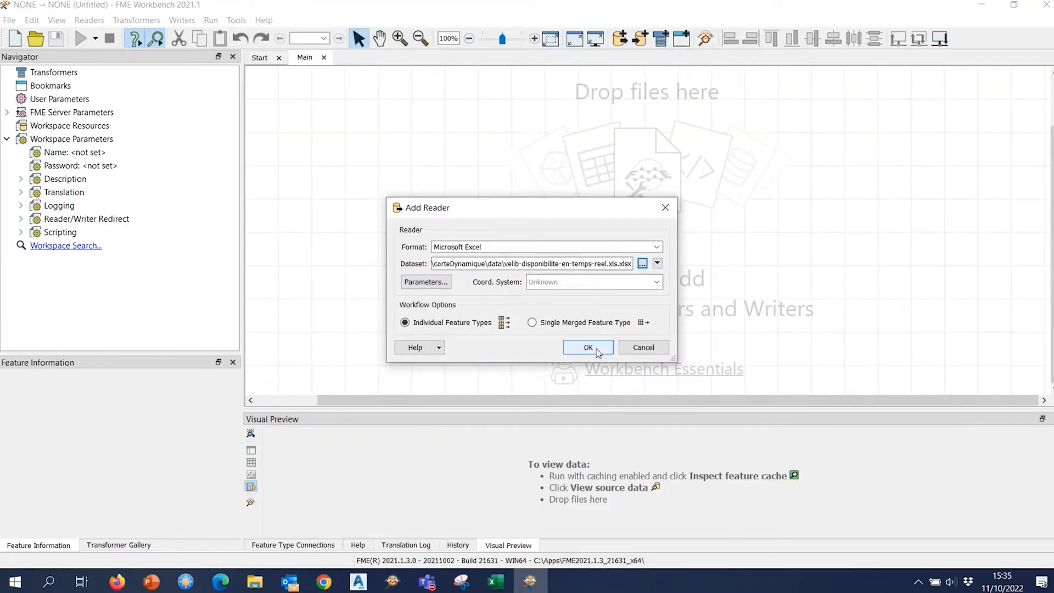
click(596, 348)
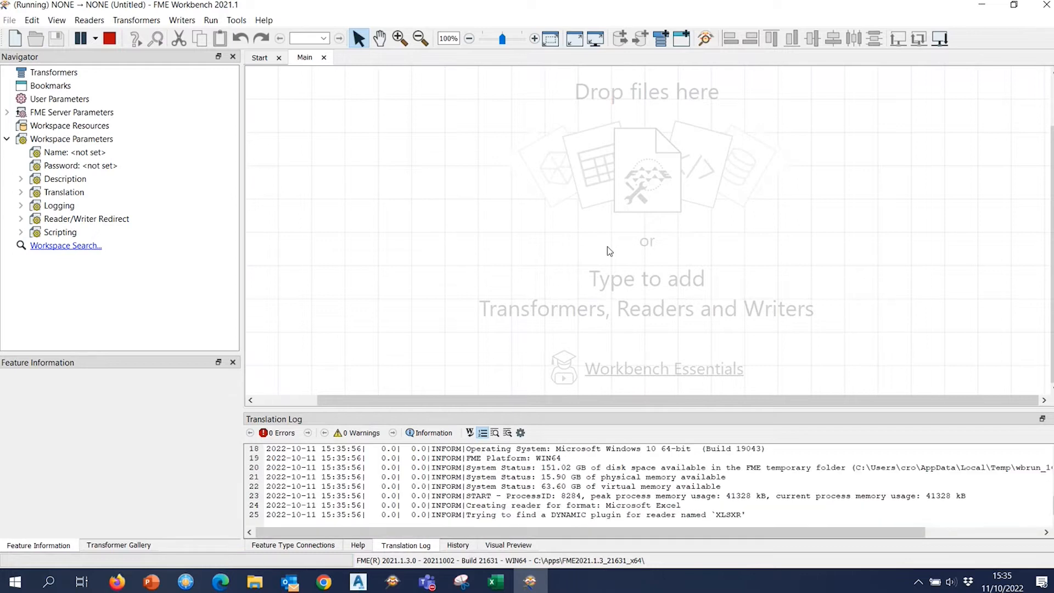
Place a Sampler transformer beside the Sheet reader and connect the reader's output to it.
click(444, 227)
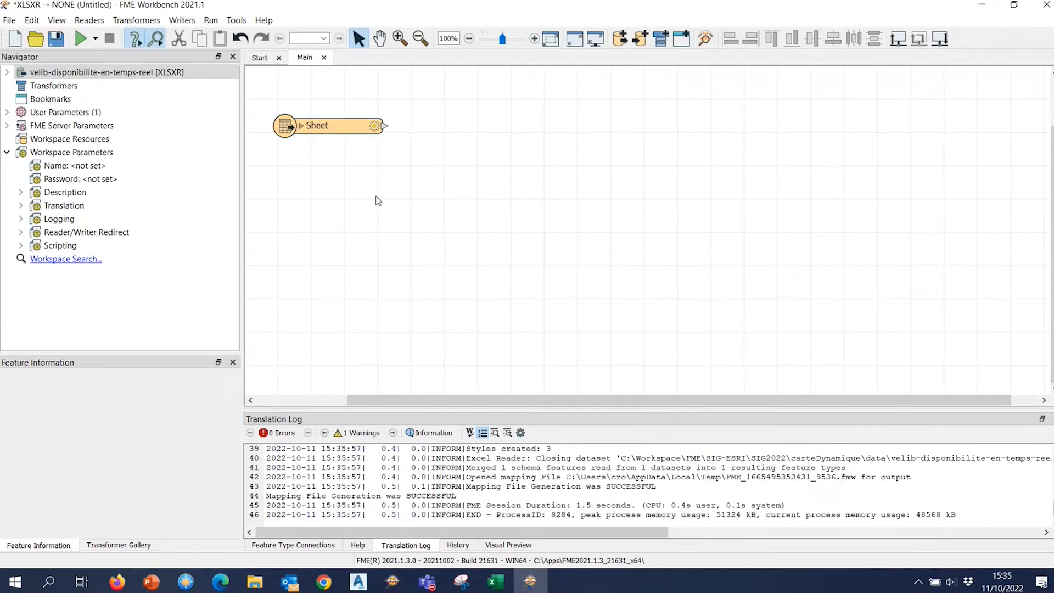
text(sam)
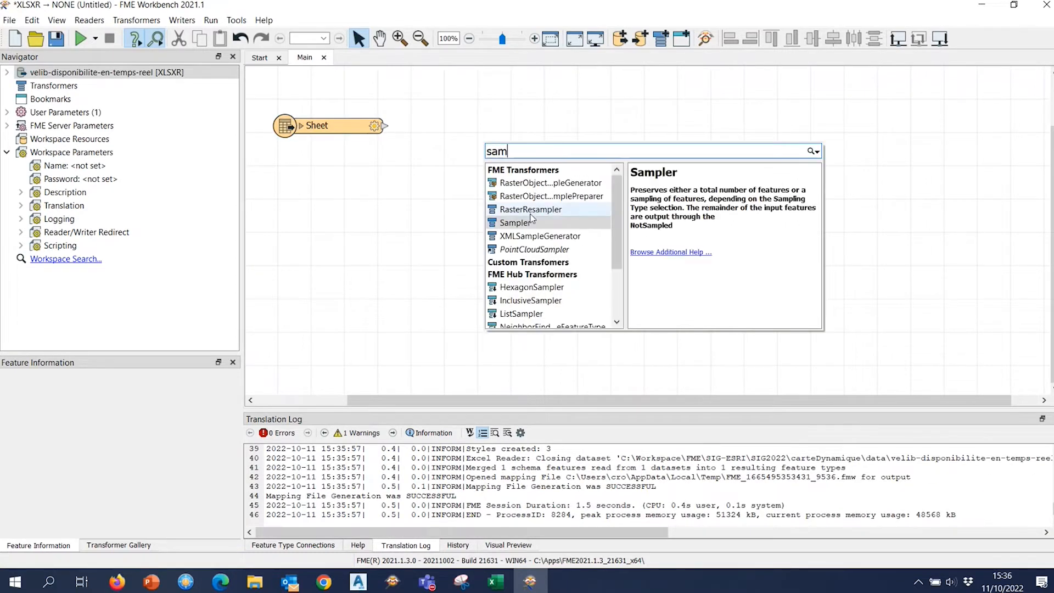
double_click(550, 225)
drag(550, 225, 517, 136)
mouse_move(386, 126)
mouse_down()
mouse_move(531, 144)
mouse_move(509, 132)
mouse_up()
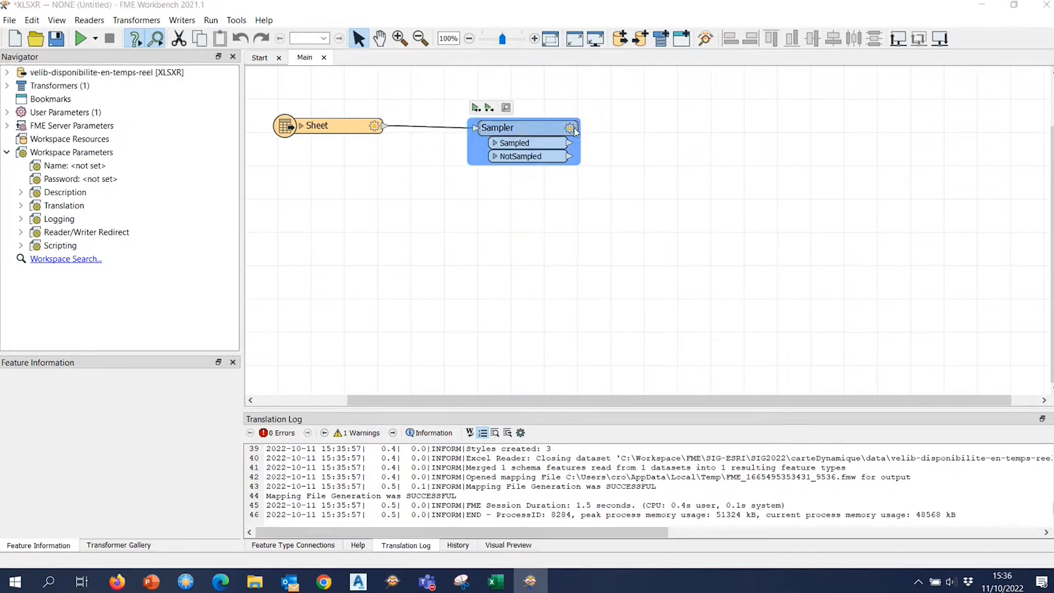
Configure the Sampler with a sampling rate of 100, sampling type First N Features and randomized sampling.
double_click(509, 131)
click(537, 284)
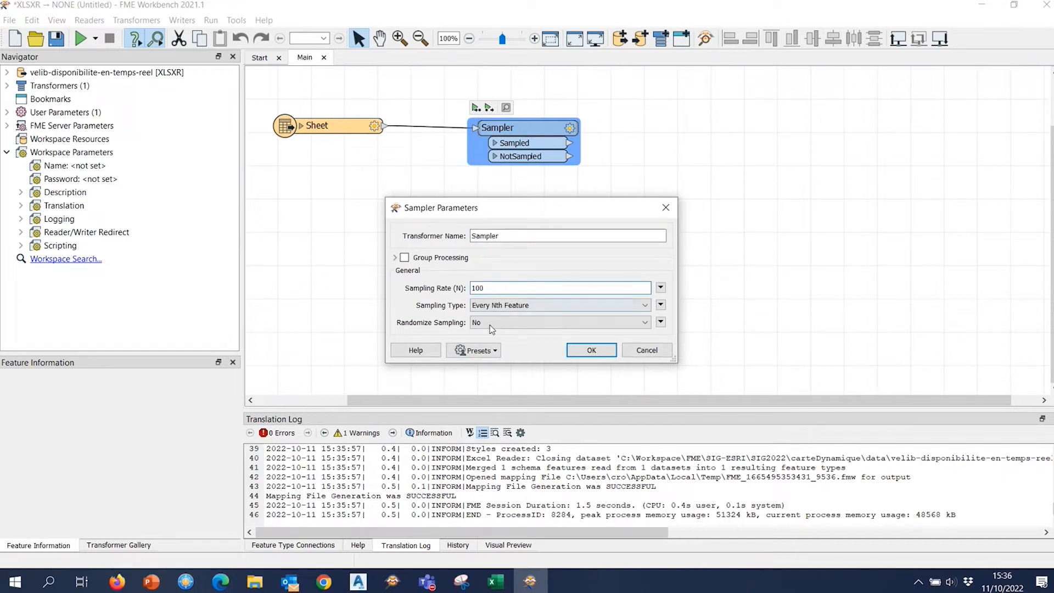
click(508, 322)
click(507, 342)
click(511, 306)
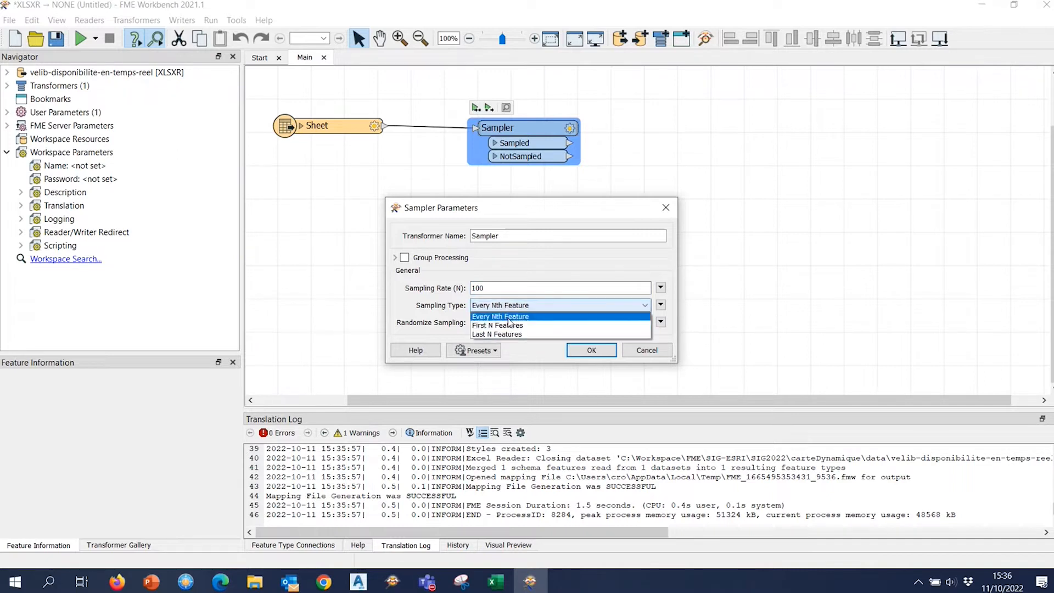
click(511, 326)
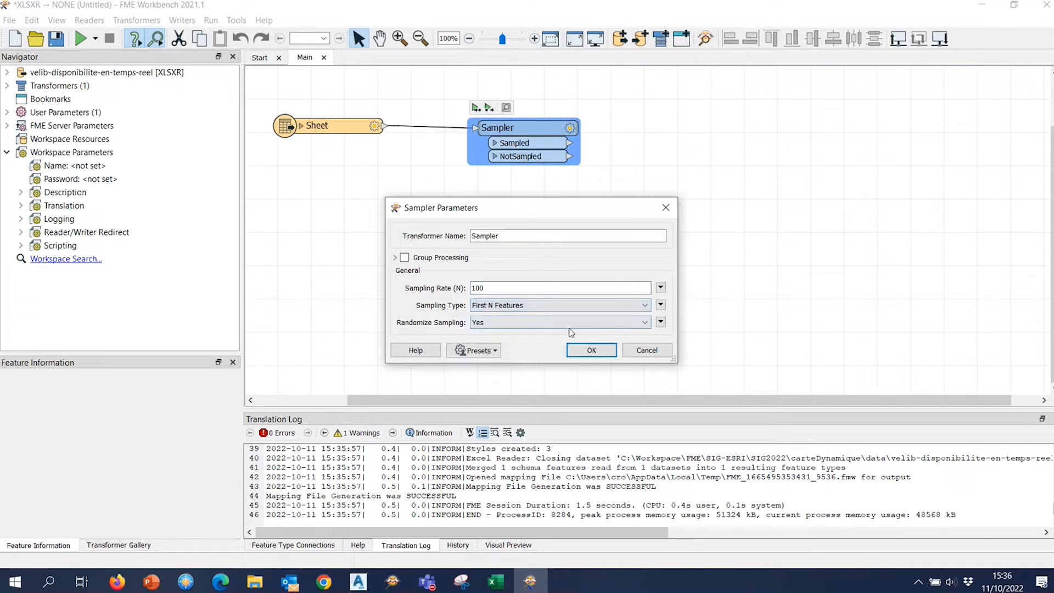
click(605, 352)
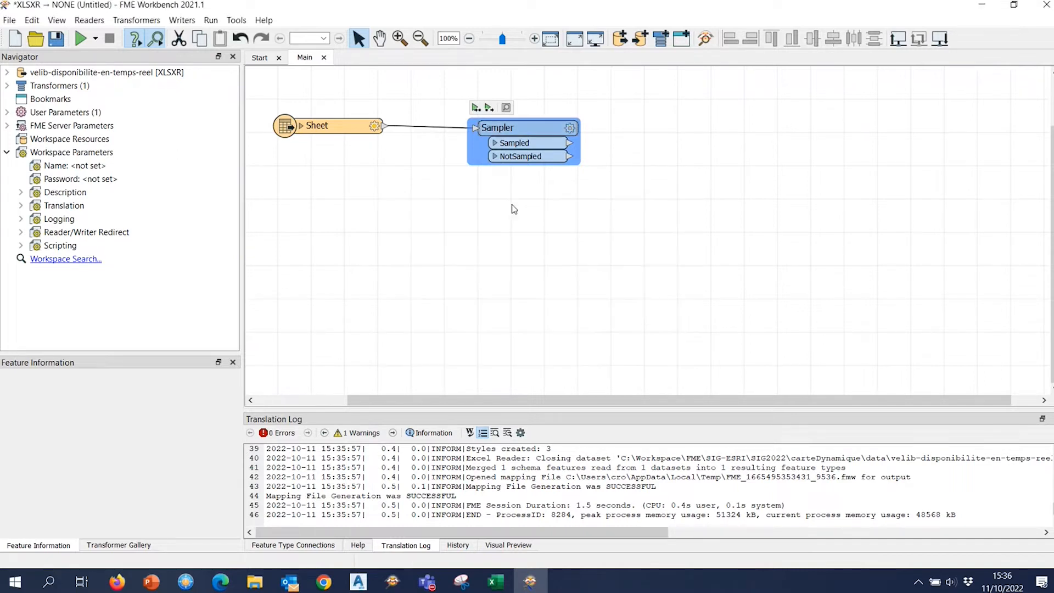
Set up a Microsoft Excel writer whose dataset is velib_sample.xlsx in the carteDynamique data folder.
click(642, 41)
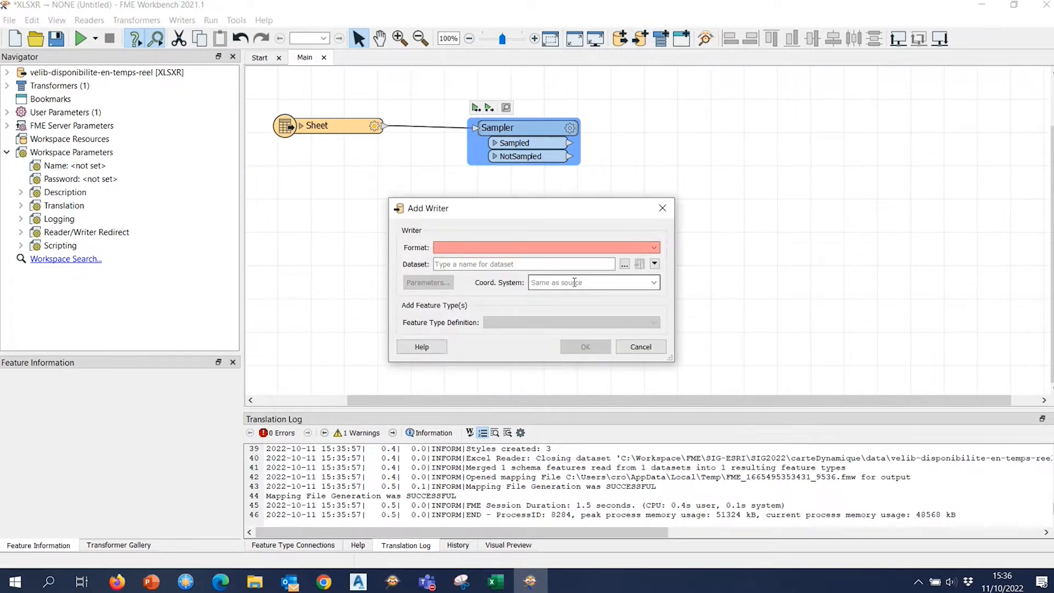
text(ex)
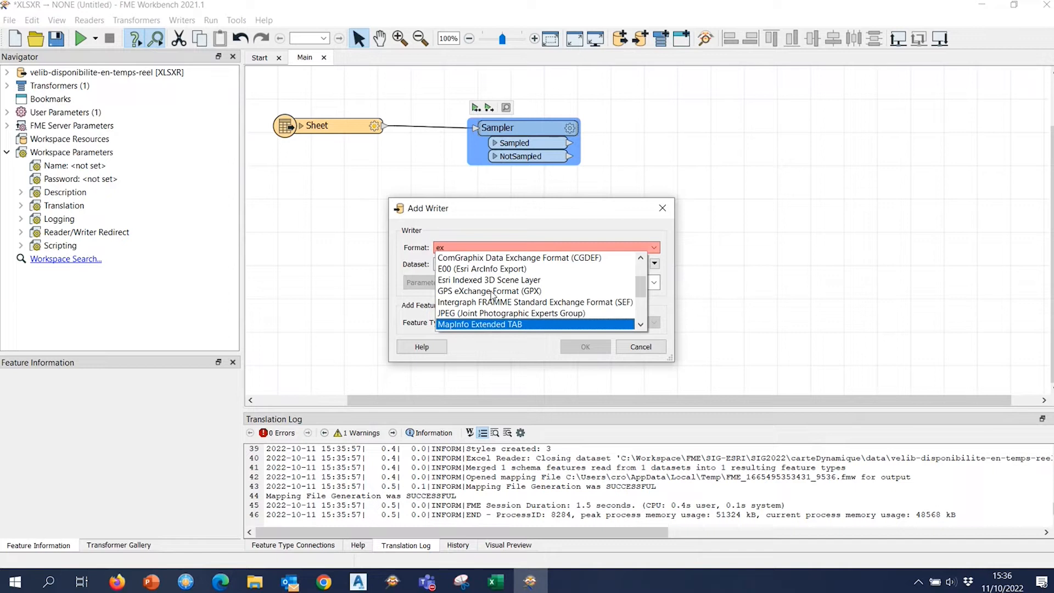
text(c)
click(487, 325)
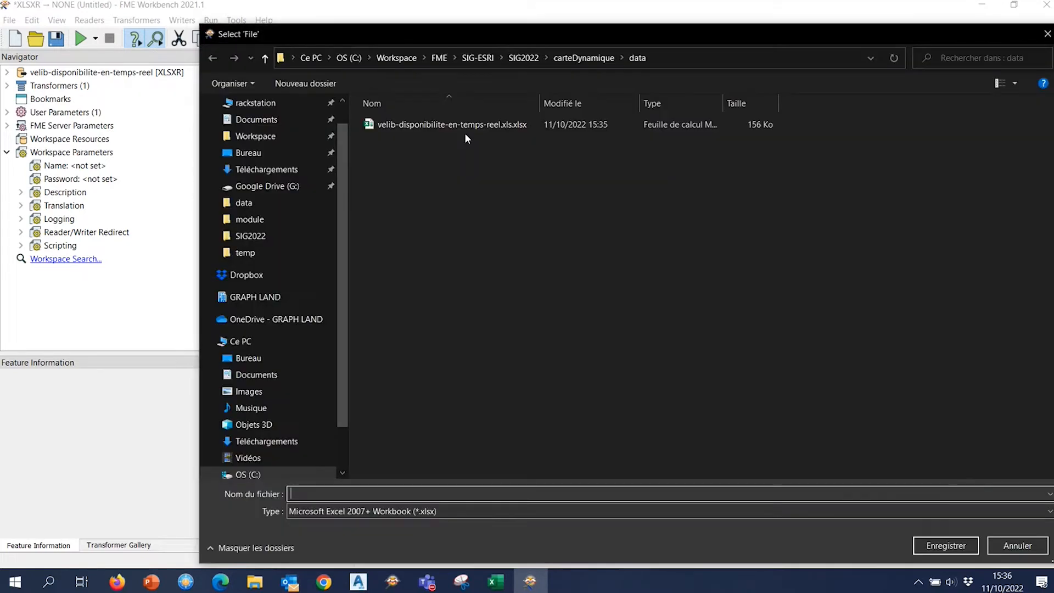
click(468, 128)
click(421, 494)
drag(426, 494, 246, 480)
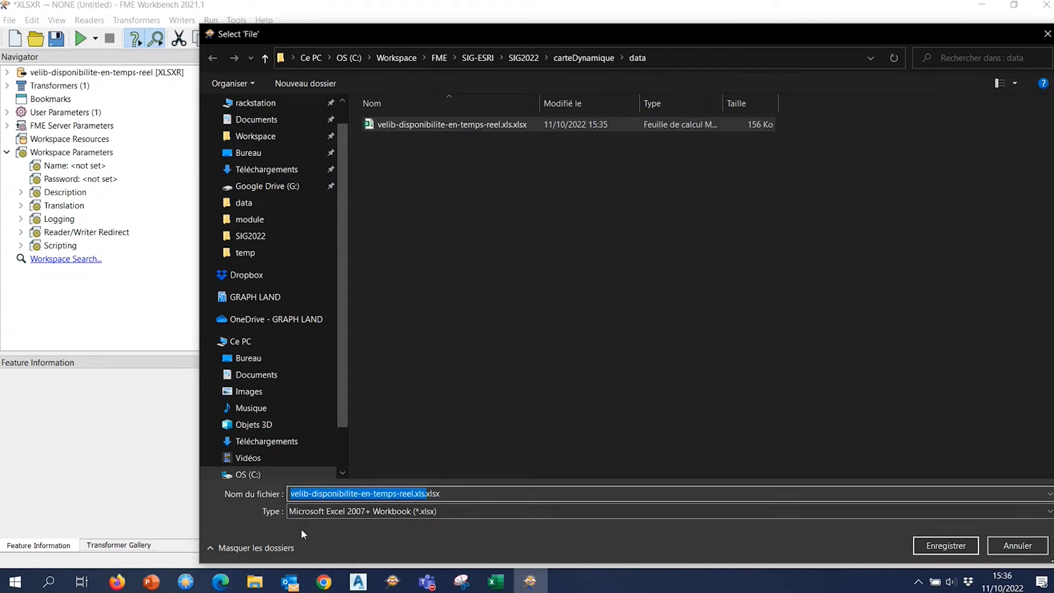
text(velib_)
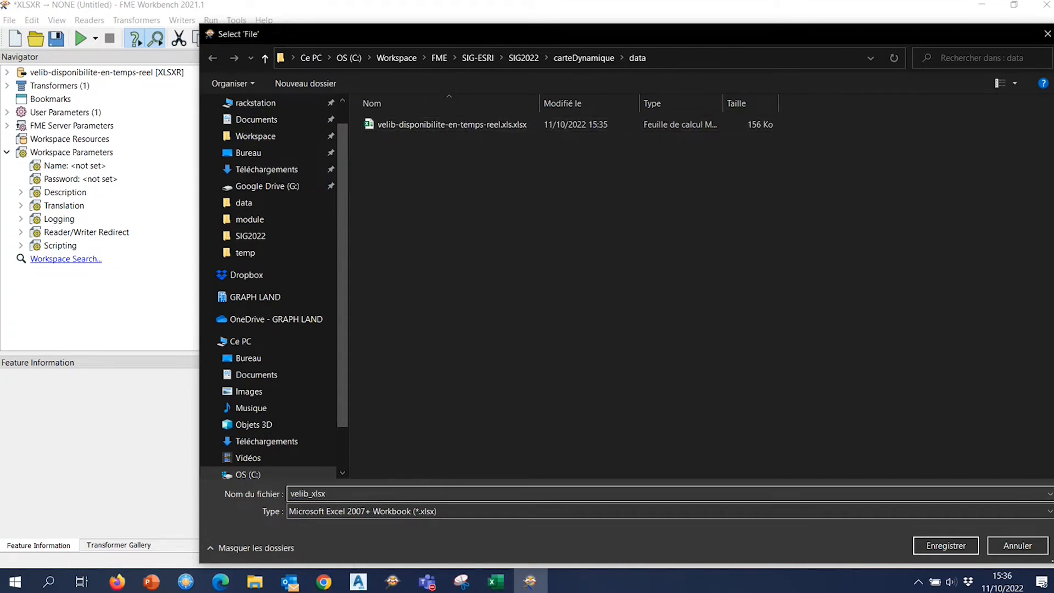
text(sample.)
click(961, 546)
Set the writer's sheet definition to Copy from Reader and create the writer.
click(553, 323)
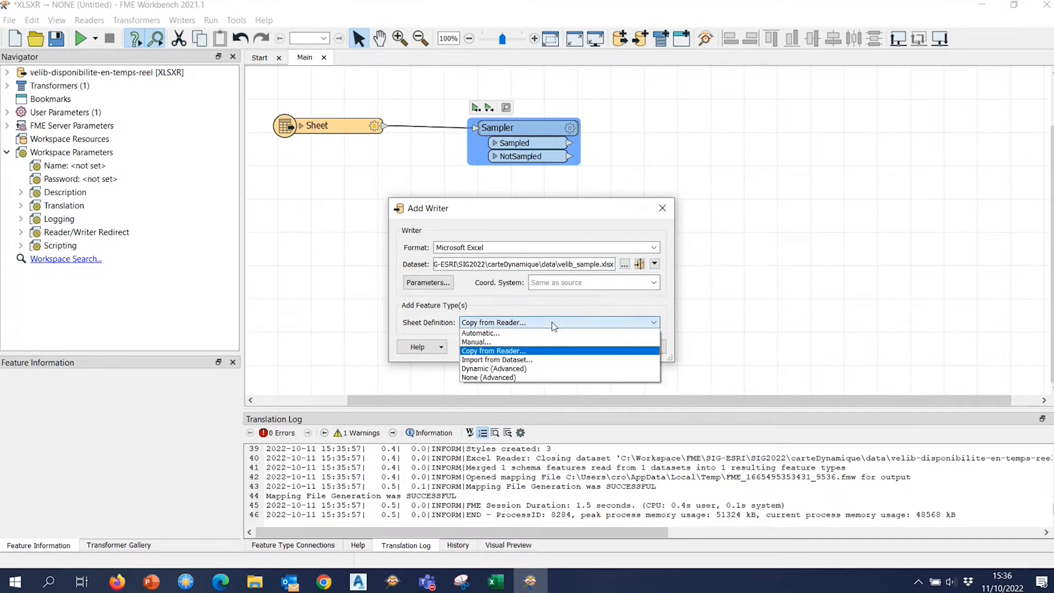
click(483, 352)
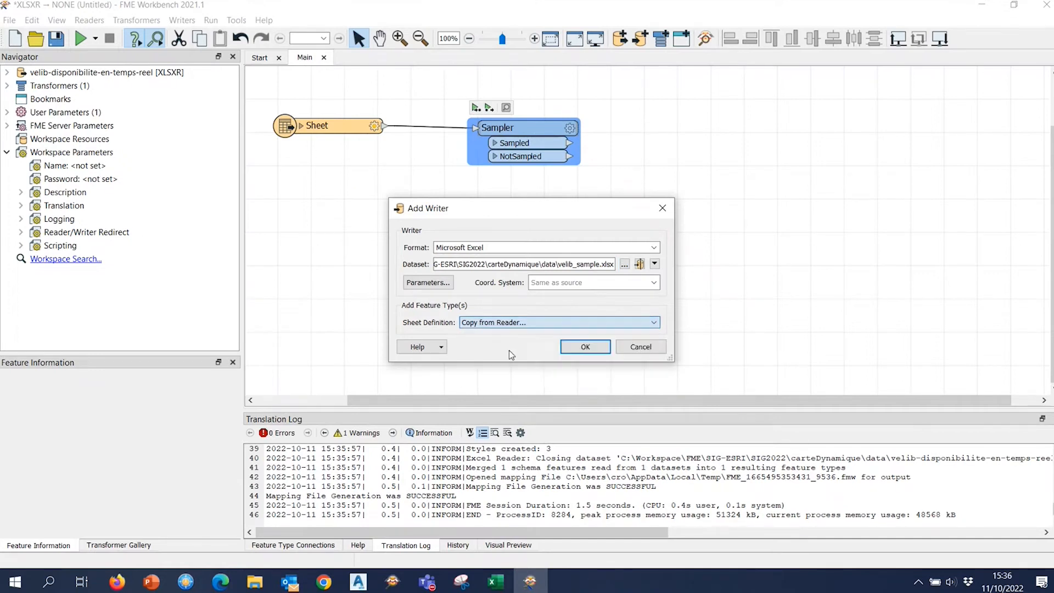
click(585, 348)
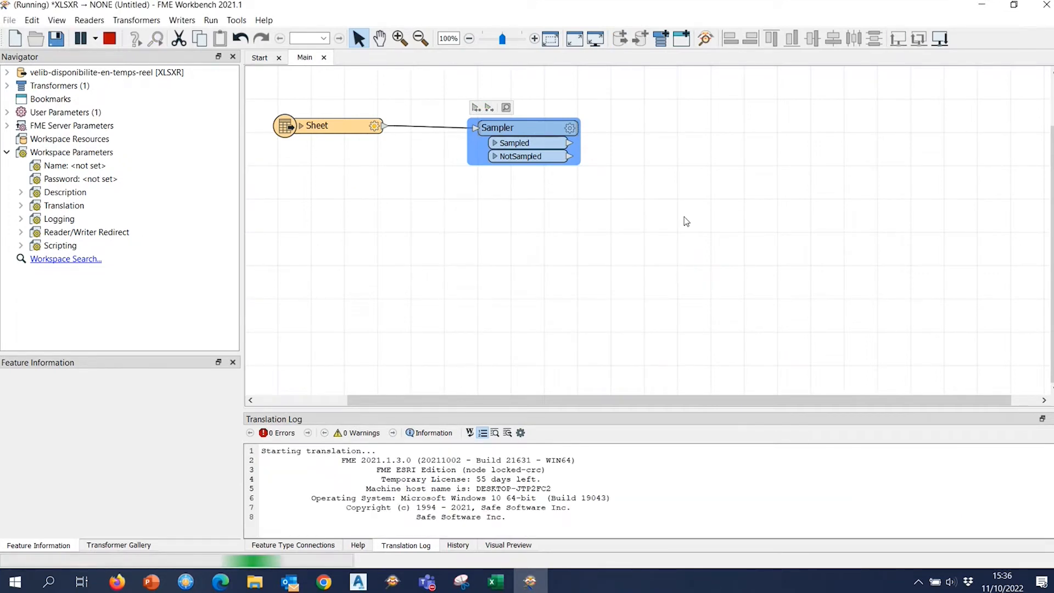
Connect the Sampler's Sampled output to the Sheet writer and run the translation with the current source and destination files.
drag(549, 143, 645, 141)
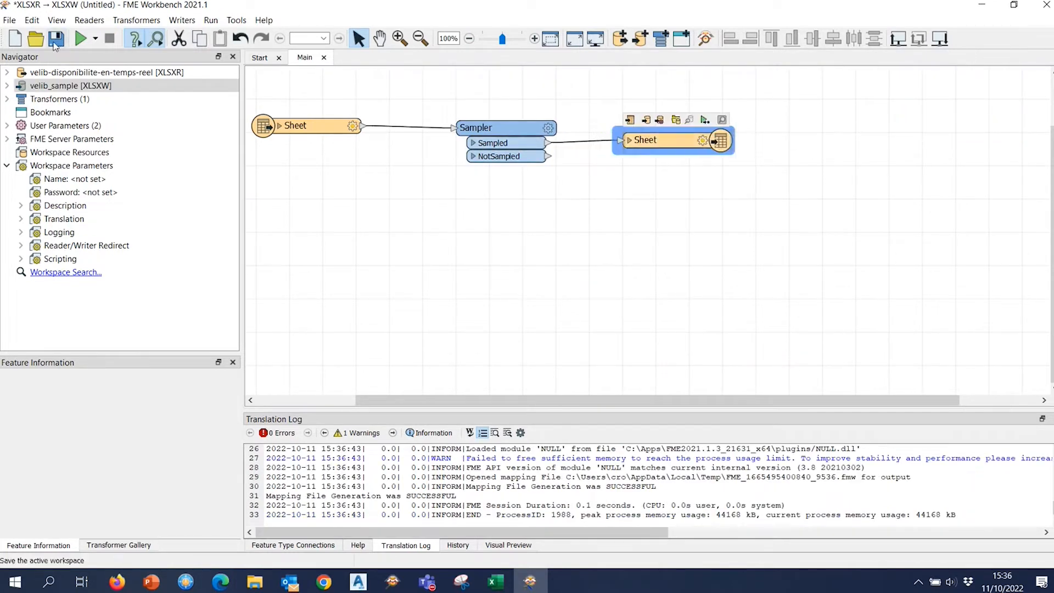
click(80, 39)
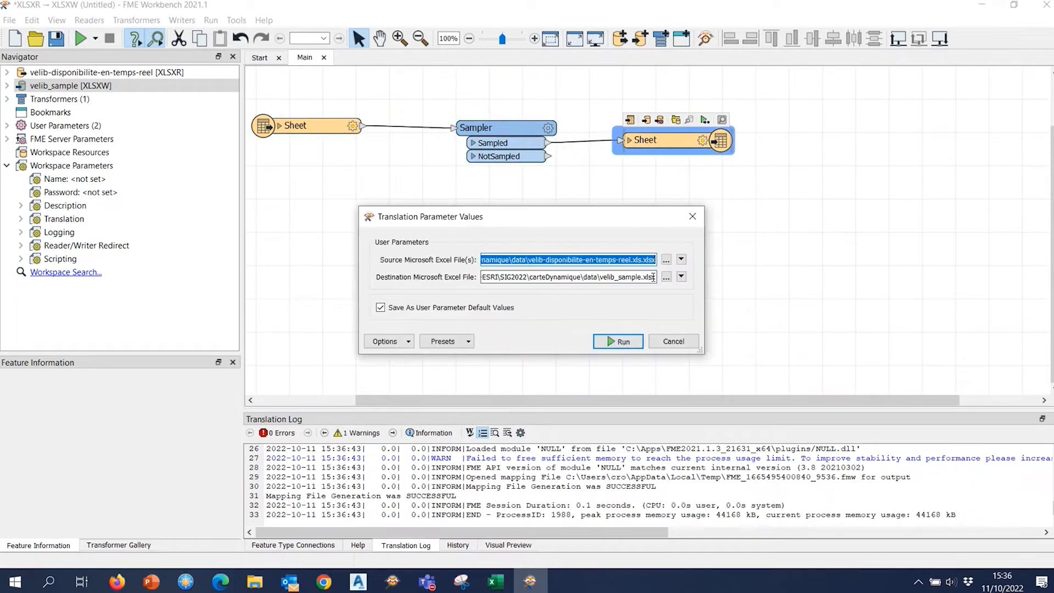
click(617, 340)
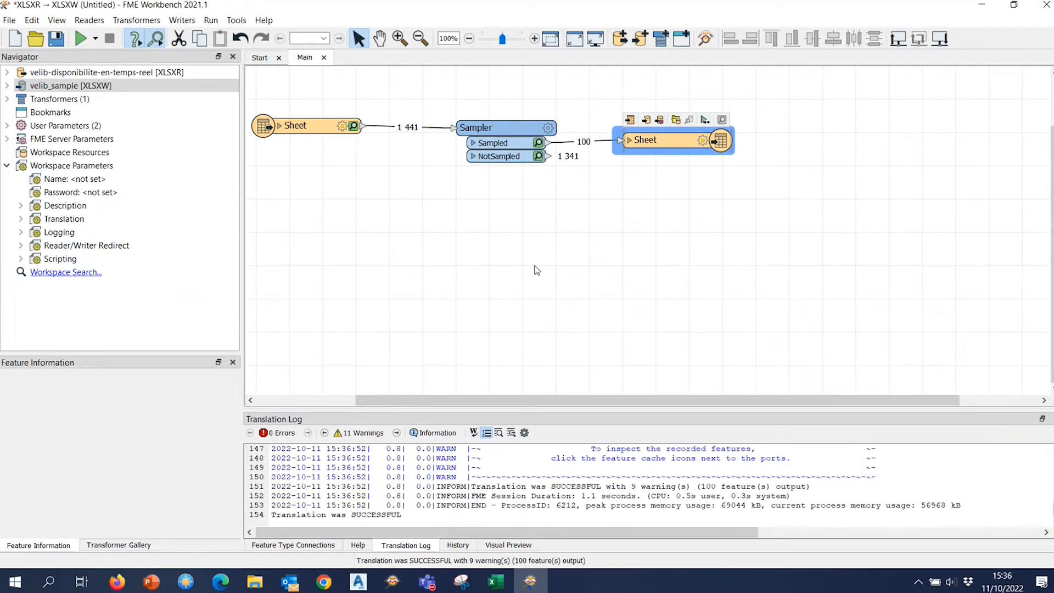
Preview the cached Sampled features, and check for velib_sample.xlsx in the data folder in File Explorer.
click(539, 143)
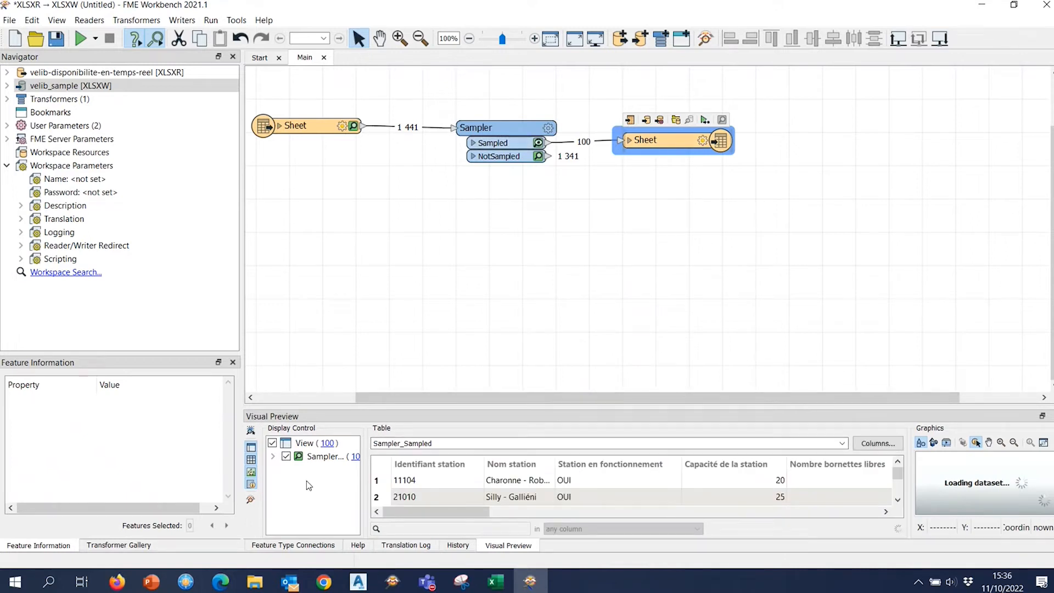
mouse_move(255, 581)
click(204, 529)
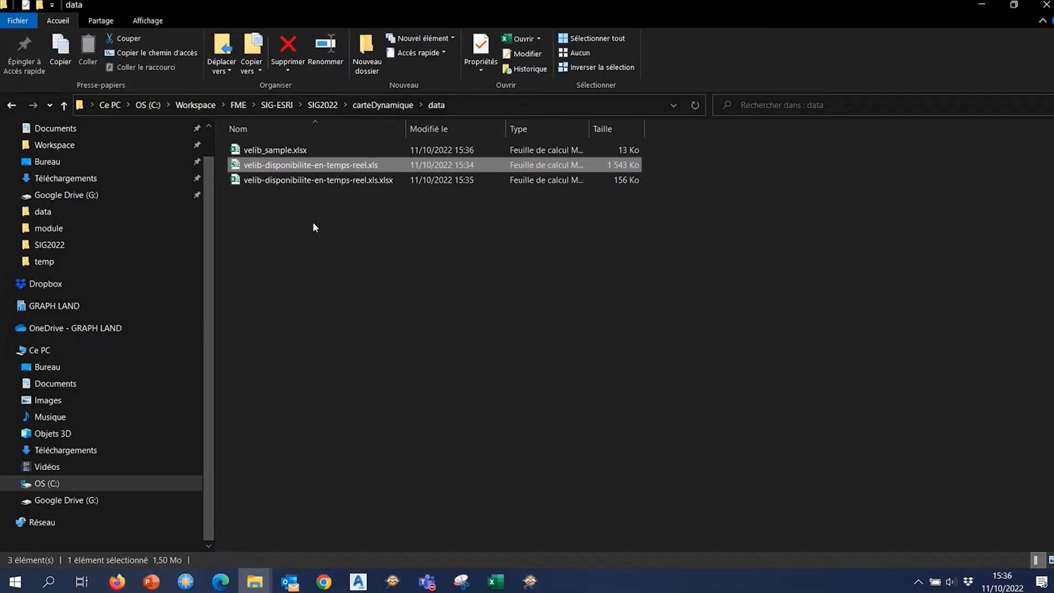
click(294, 150)
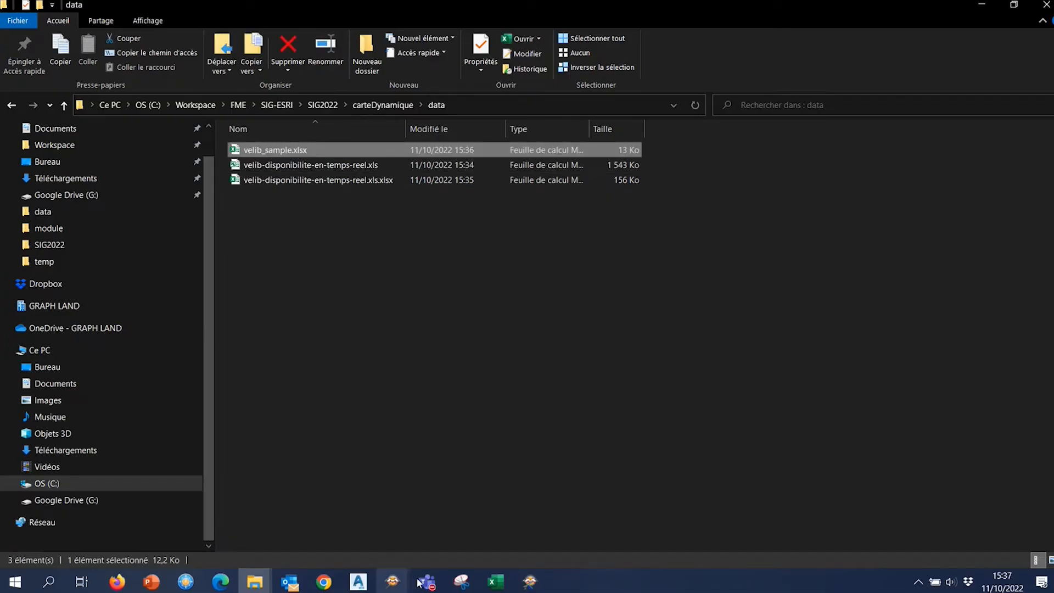
Switch to FME Workbench and create a new blank workspace, discarding the changes to the sampling workspace.
click(385, 583)
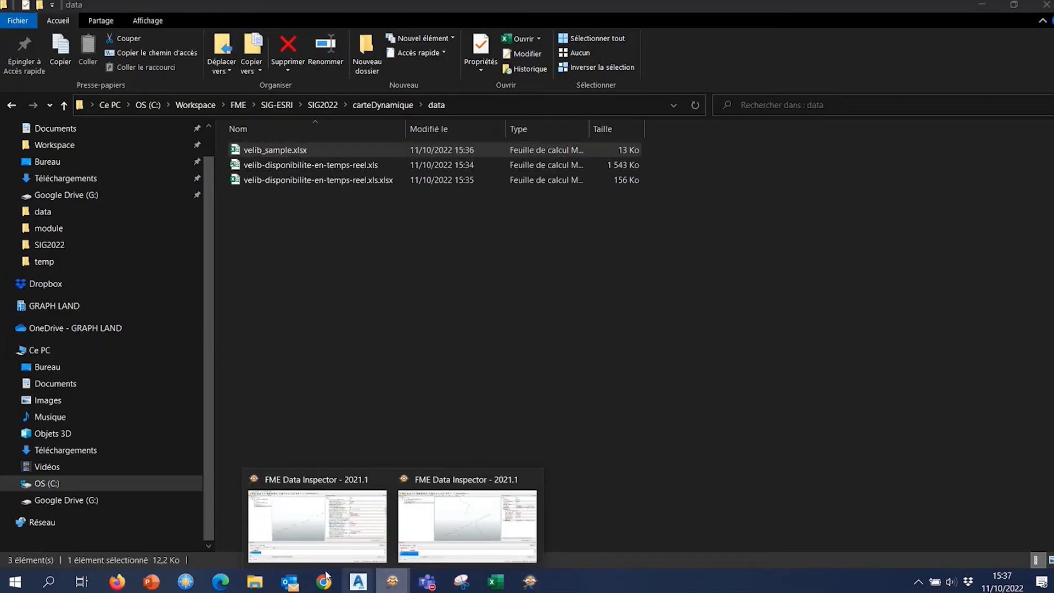
click(467, 518)
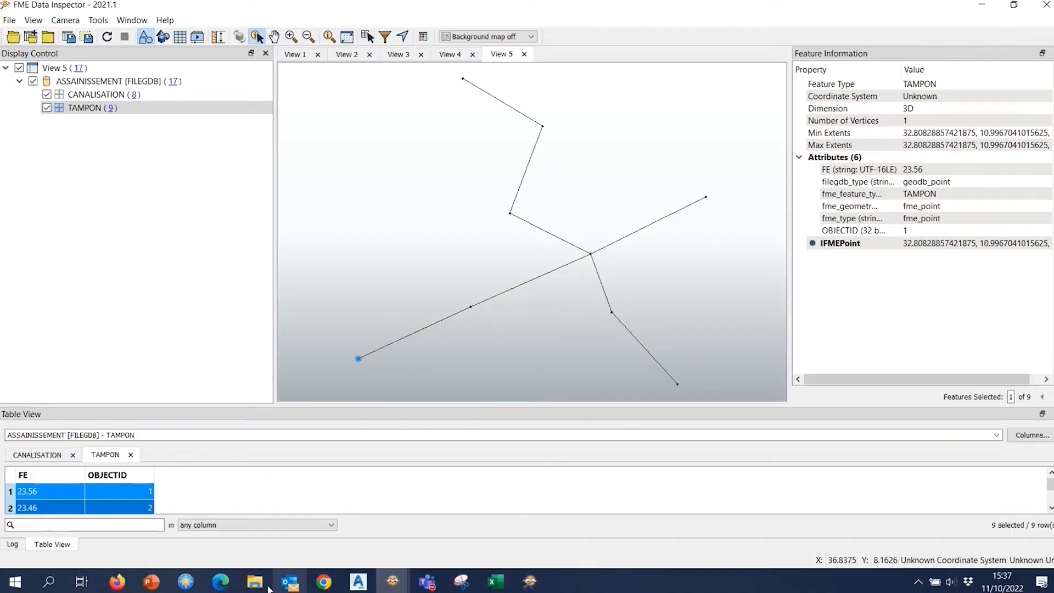
click(530, 582)
click(14, 38)
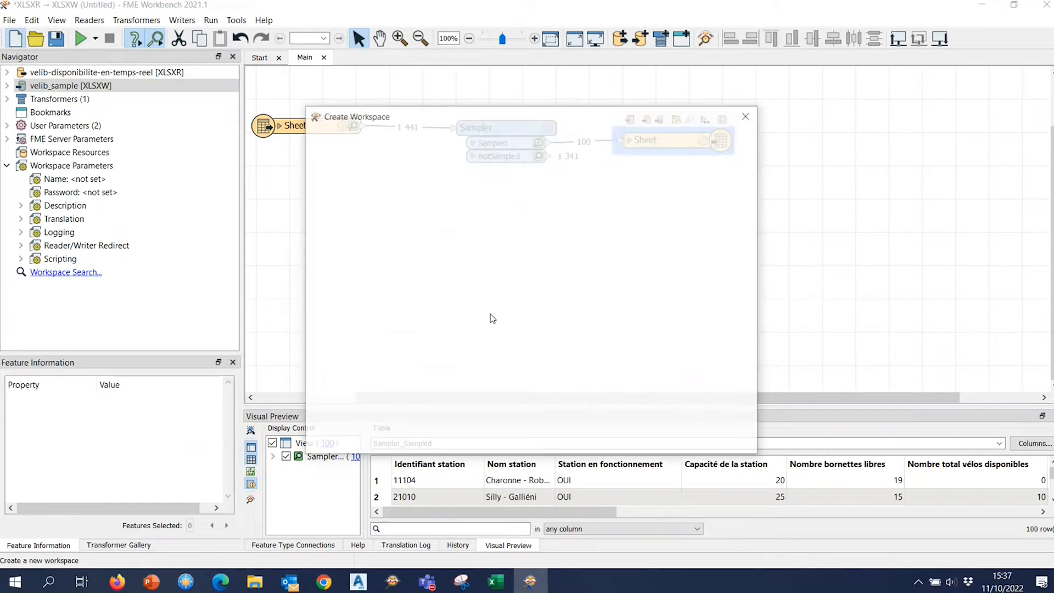
click(671, 441)
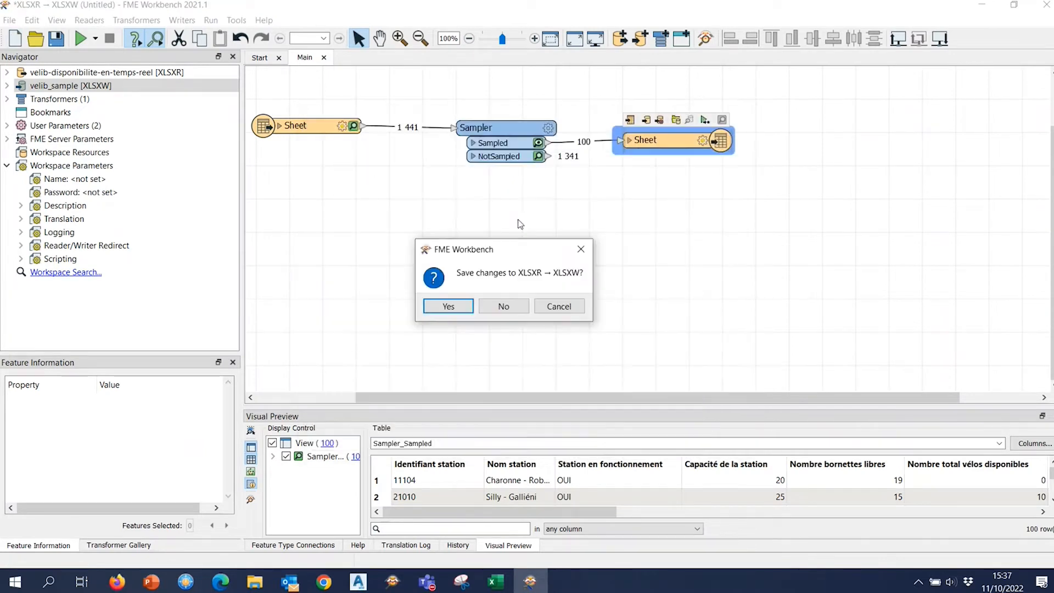
click(501, 307)
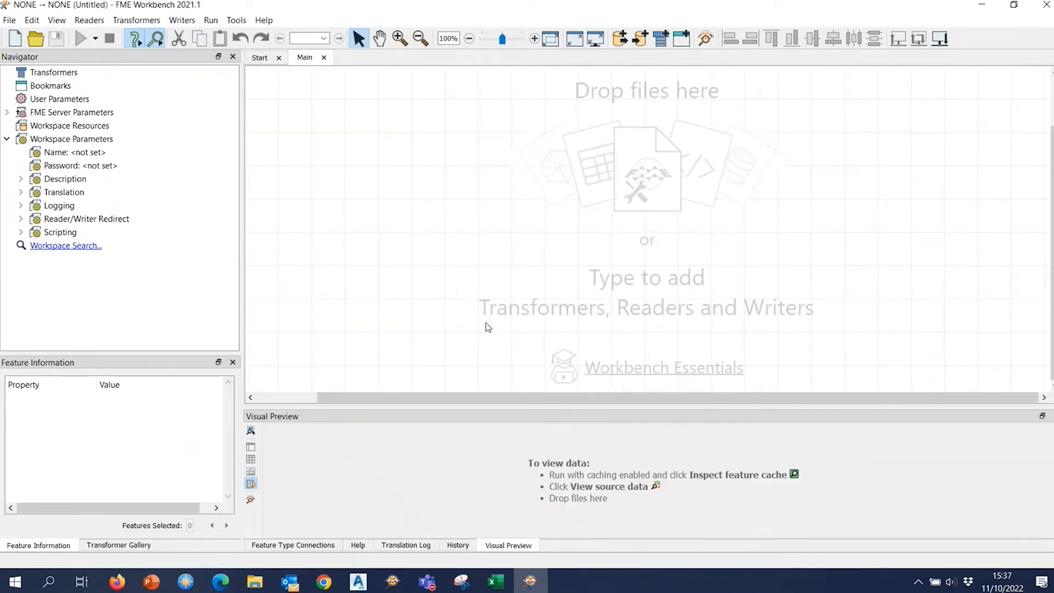
Open the workspace's user parameter manager and add a Choice parameter.
click(7, 112)
click(59, 98)
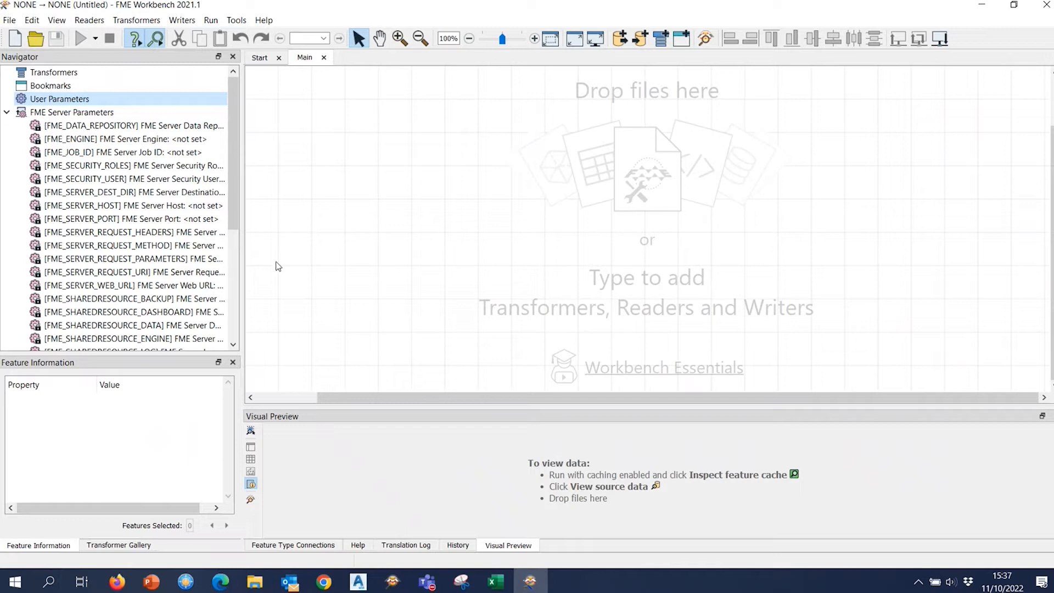
right_click(132, 100)
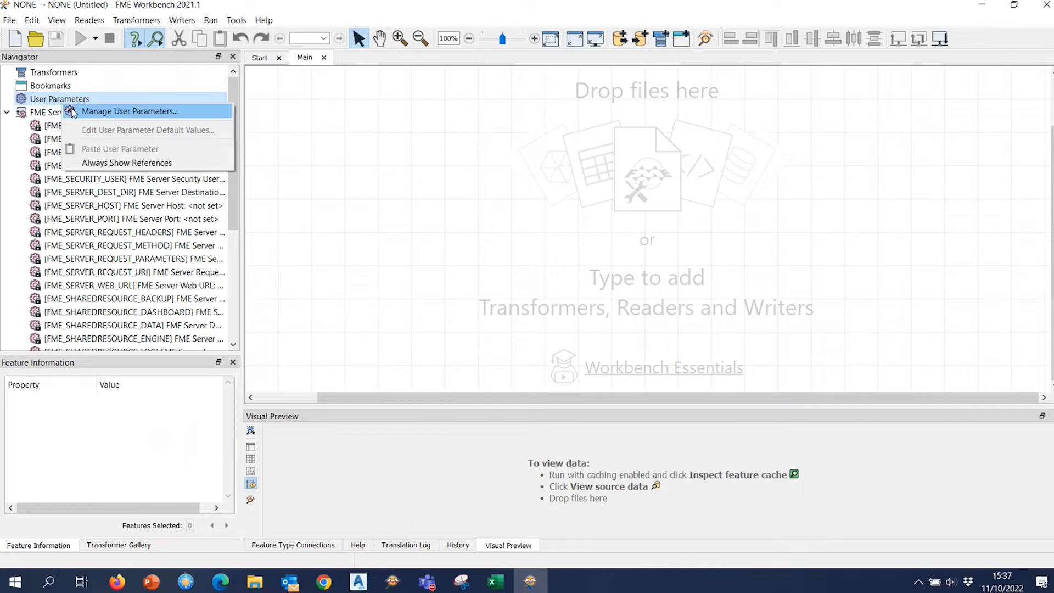
click(165, 111)
click(197, 111)
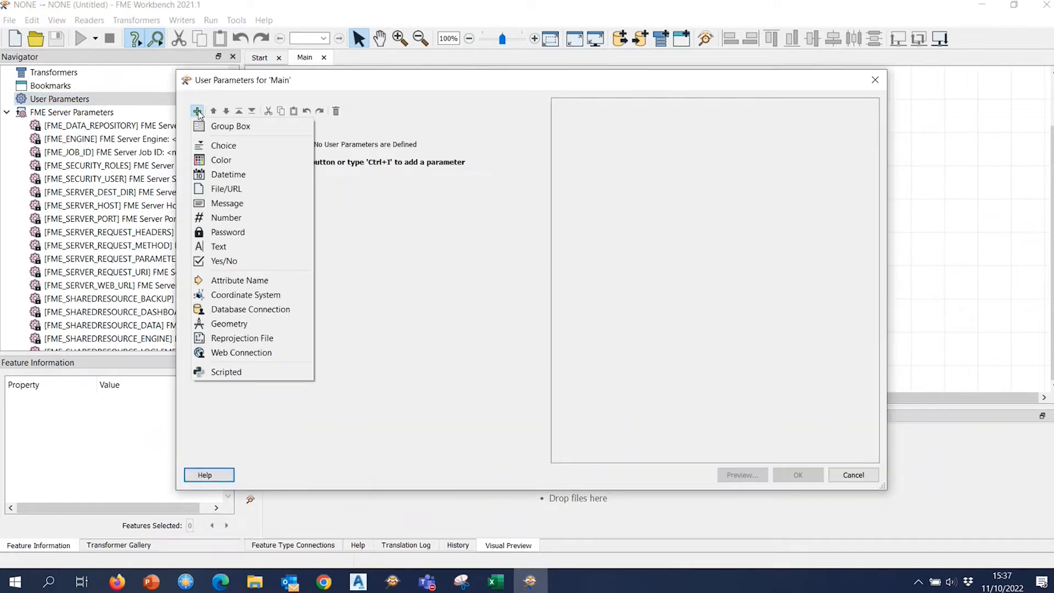
click(230, 146)
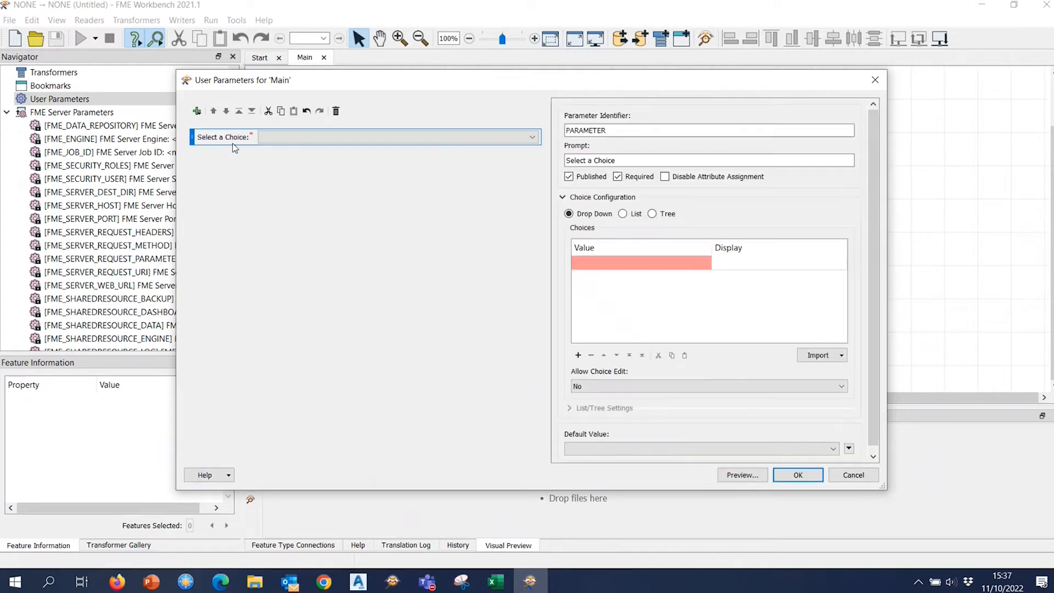
Set the choice parameter's identifier to STATION and its prompt to "Choisir une sation vélib".
double_click(610, 130)
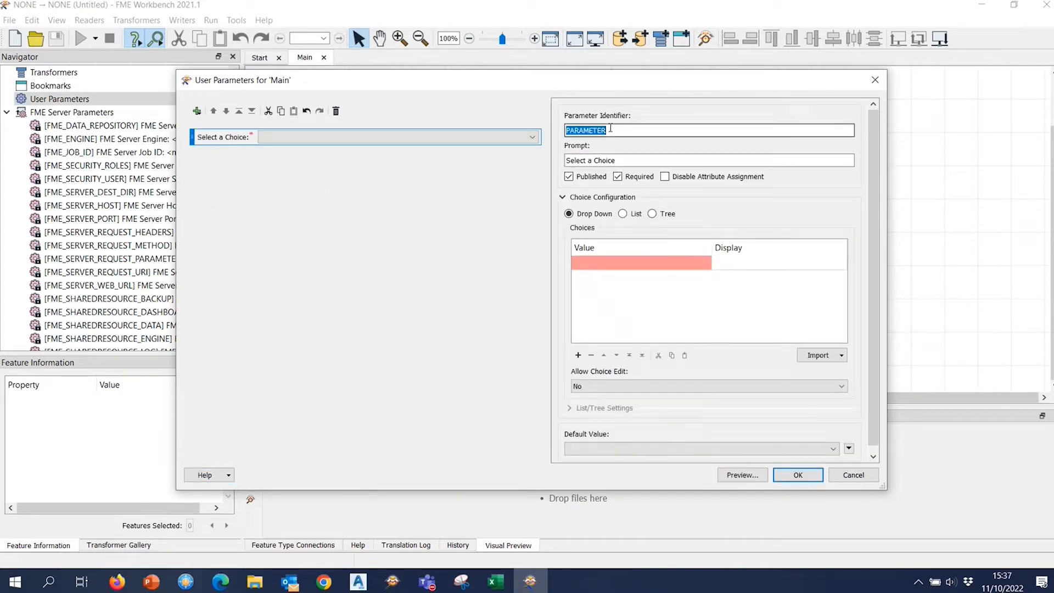
text(STATION)
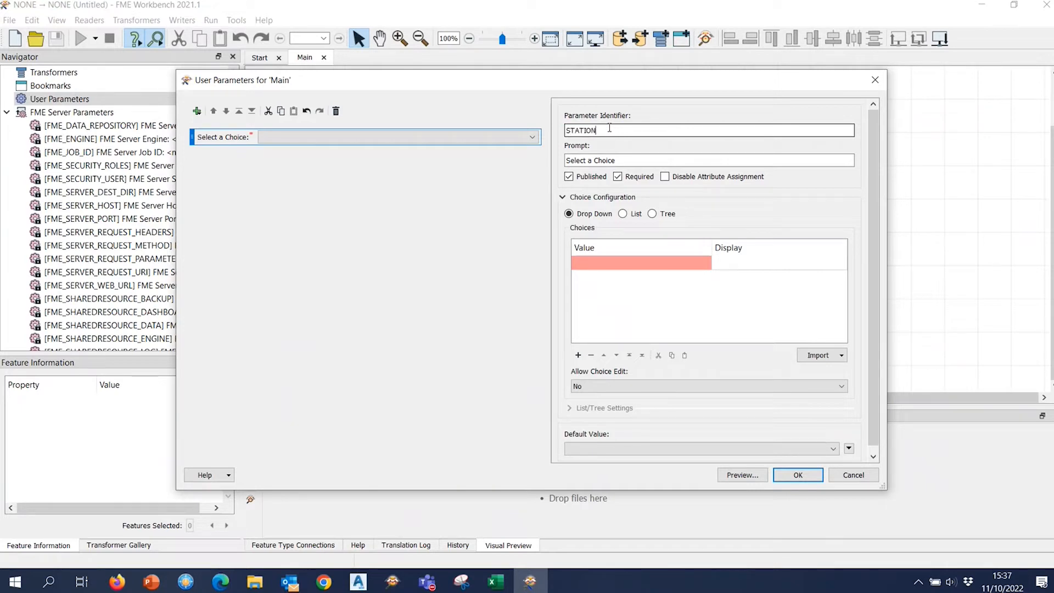
triple_click(611, 160)
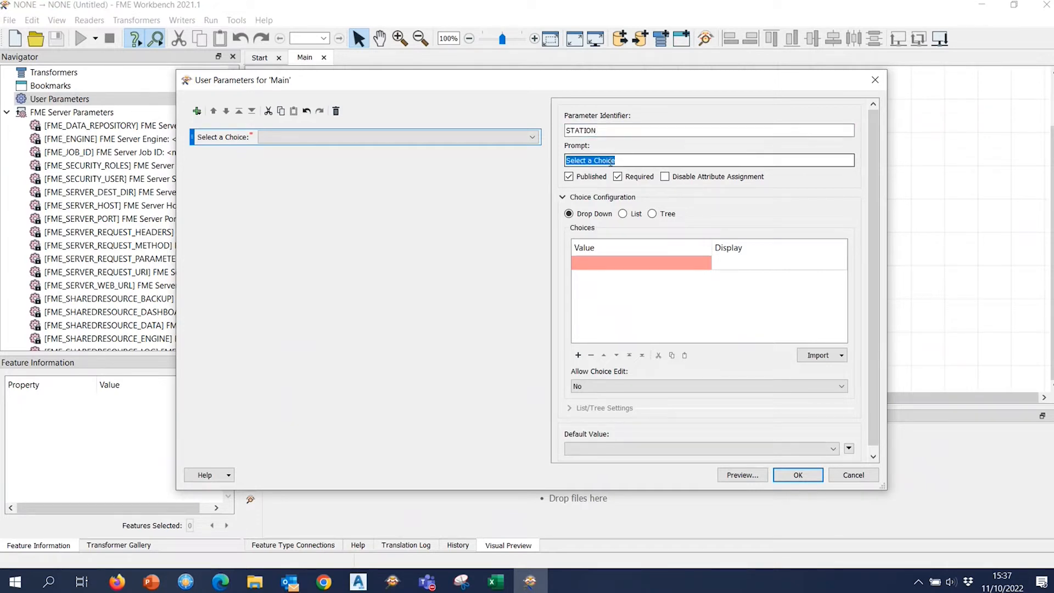
text(Choisir une)
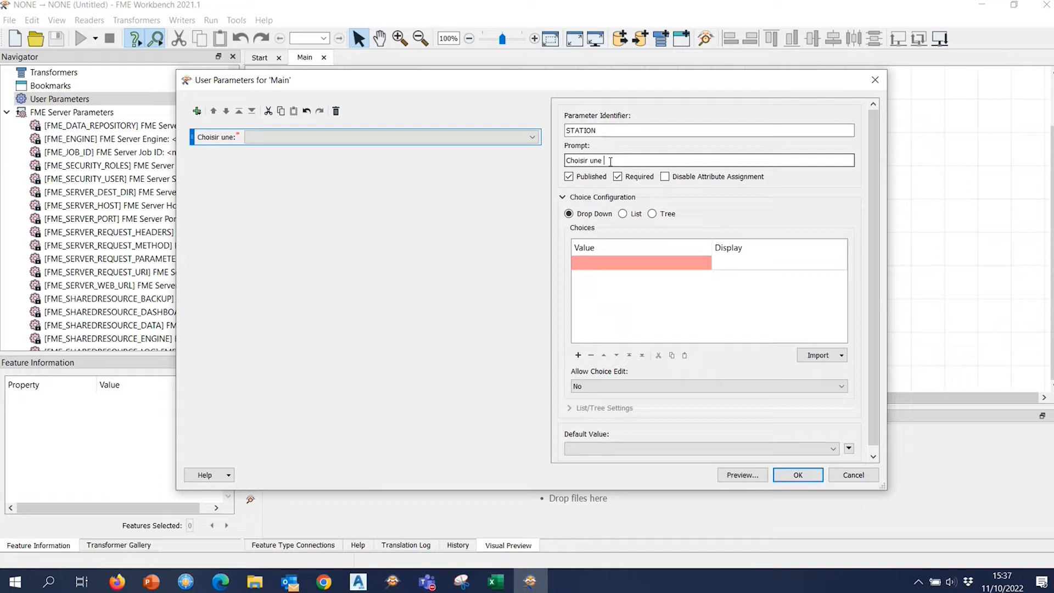
text( sation vélib)
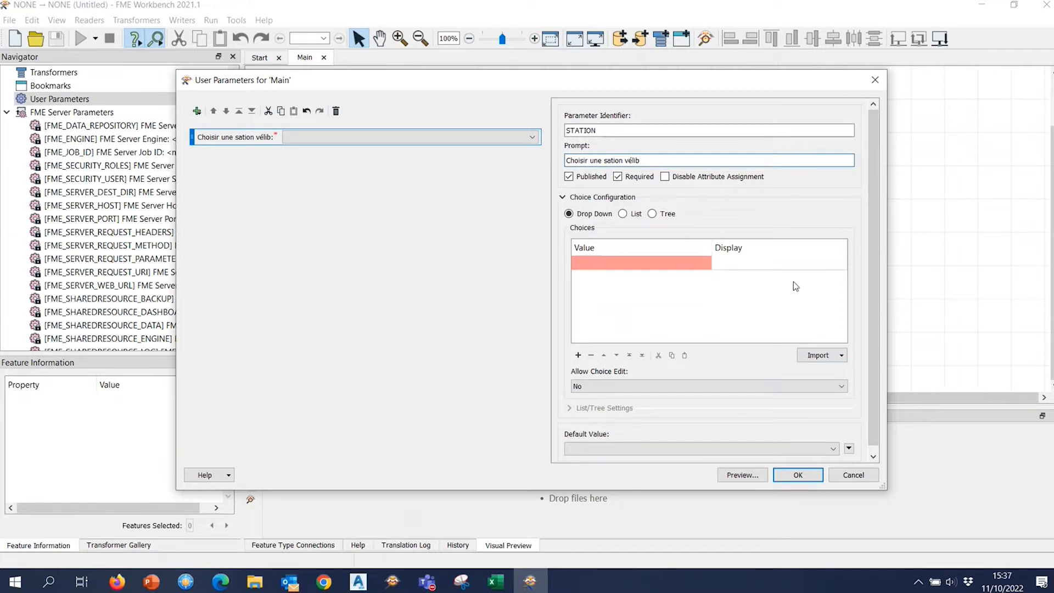
Start importing the choices from a dataset, using Microsoft Excel format and velib_sample.xlsx from the carteDynamique data folder.
drag(652, 72, 647, 58)
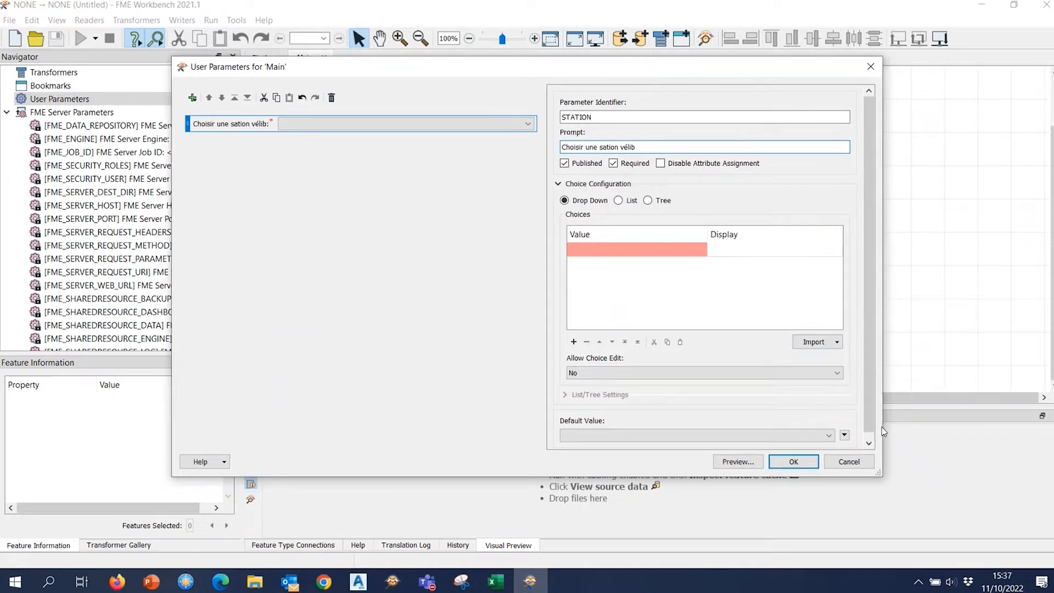
click(824, 343)
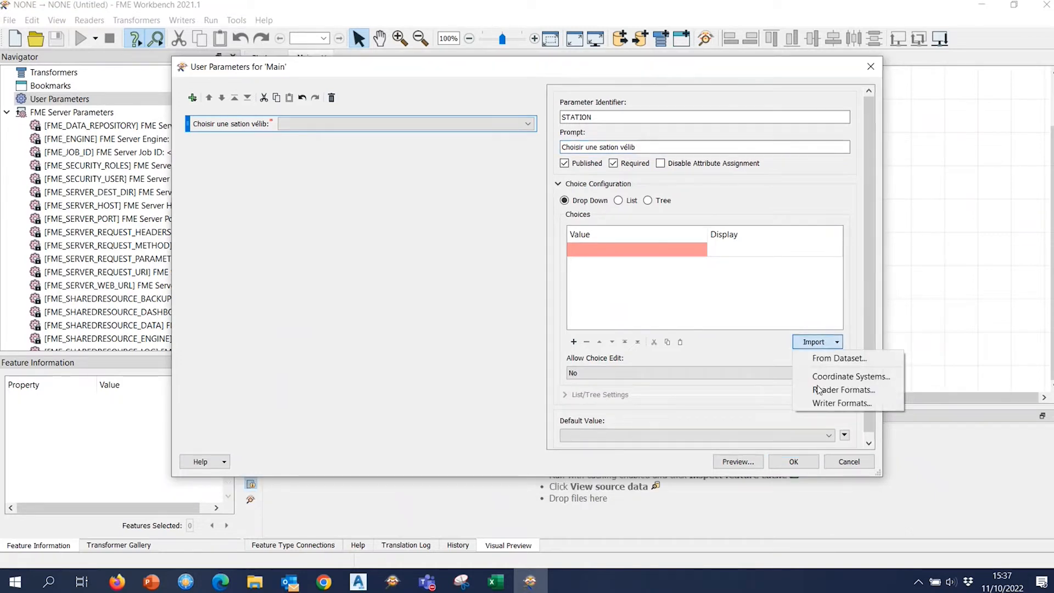
click(865, 358)
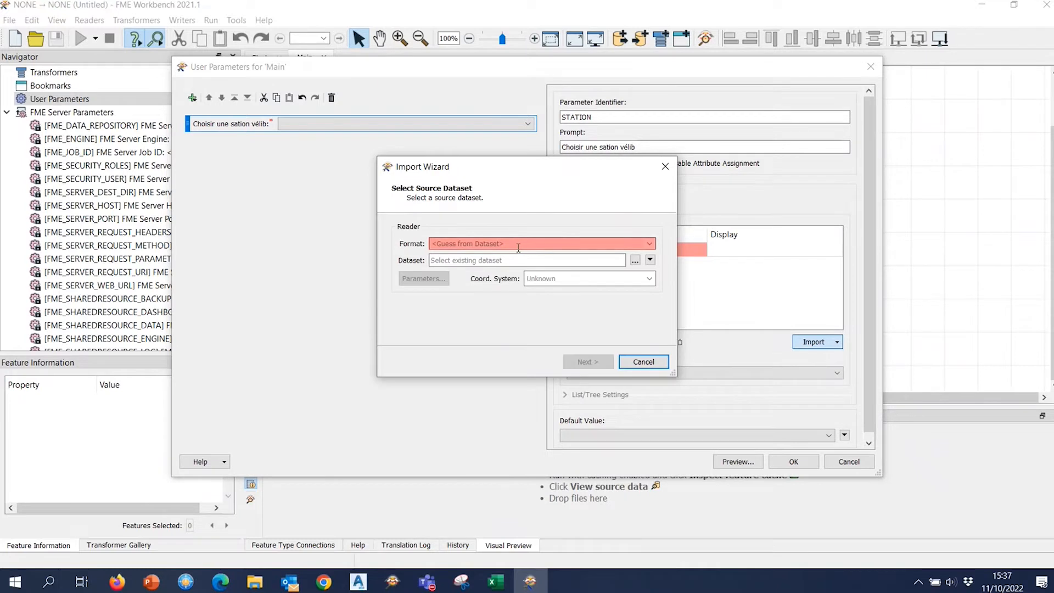
click(650, 244)
click(608, 255)
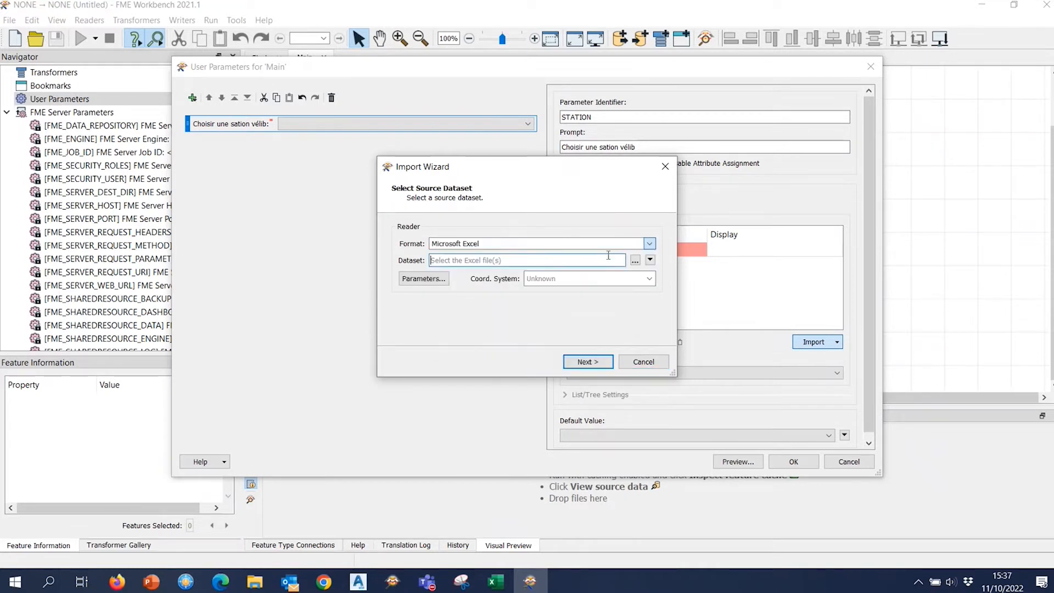
click(639, 260)
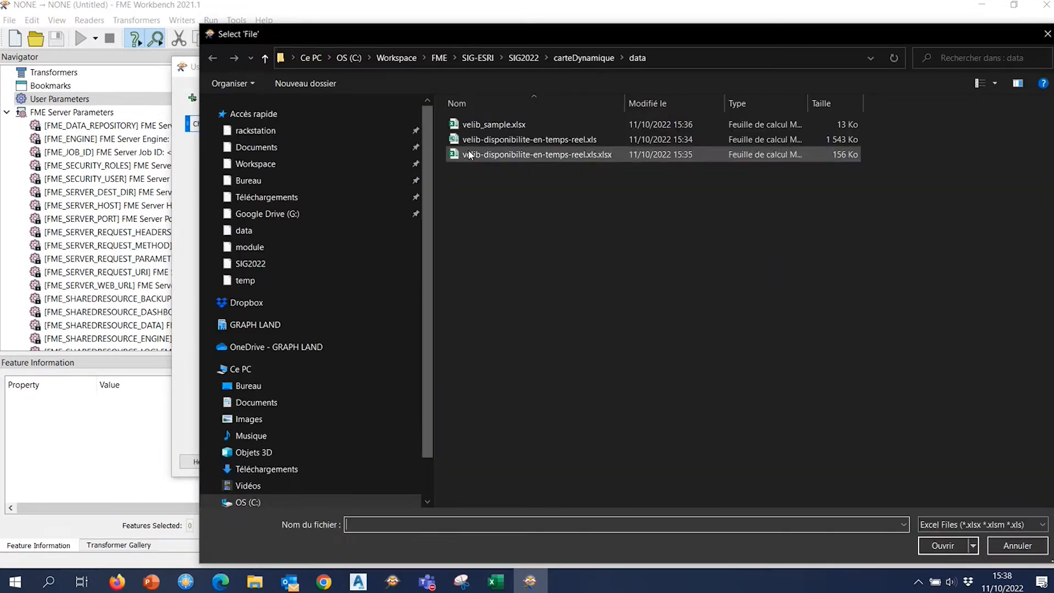
click(494, 124)
click(943, 550)
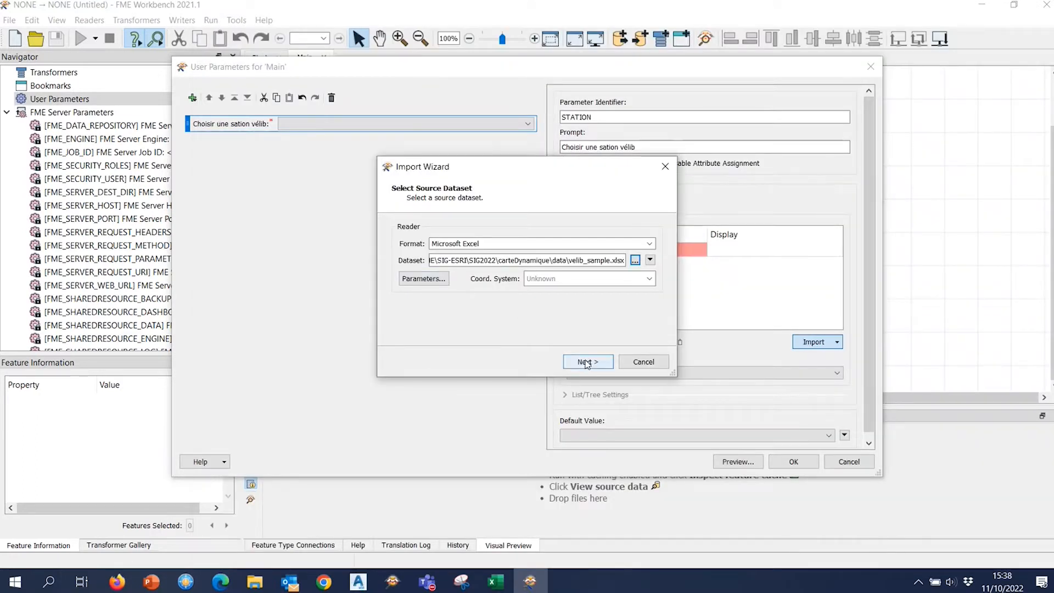
Set the import mode to Attribute values for the Sheet feature type.
click(584, 362)
click(483, 249)
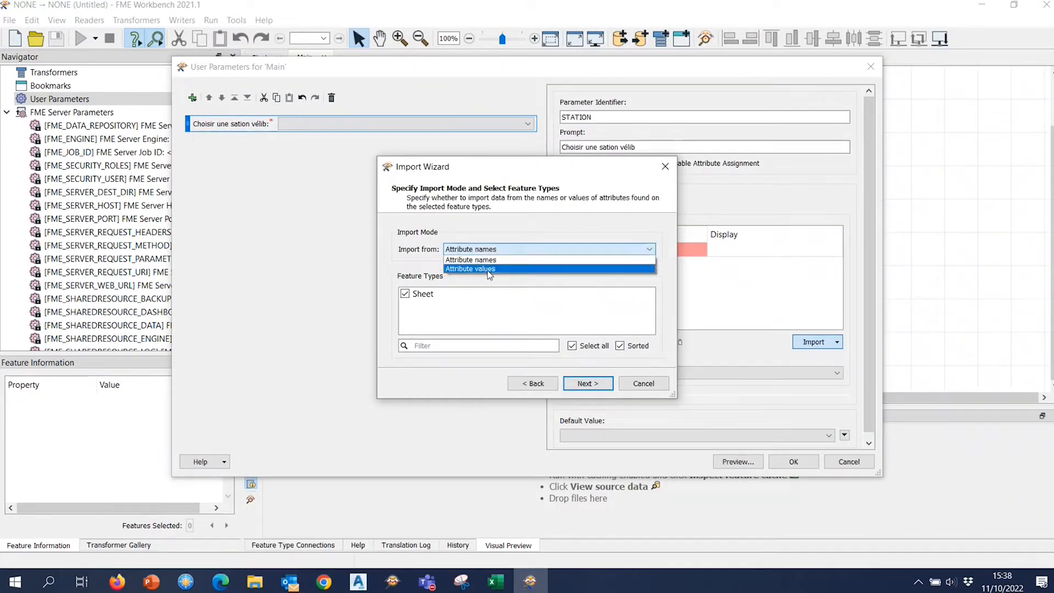
click(487, 269)
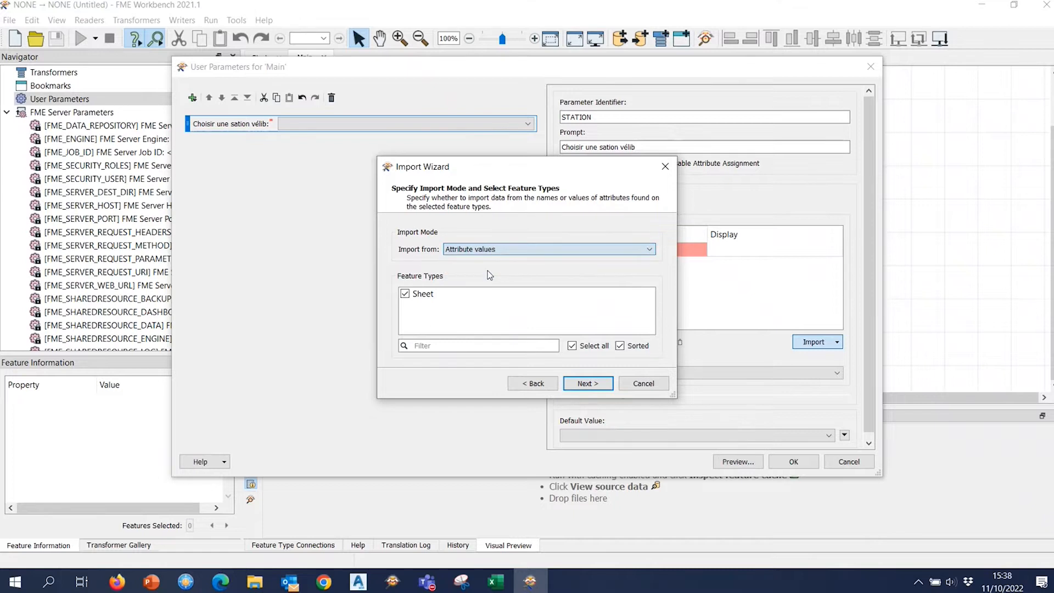
click(585, 385)
Import Identifiant station as the choice value and Nom station as the display, and save the STATION user parameter.
click(476, 236)
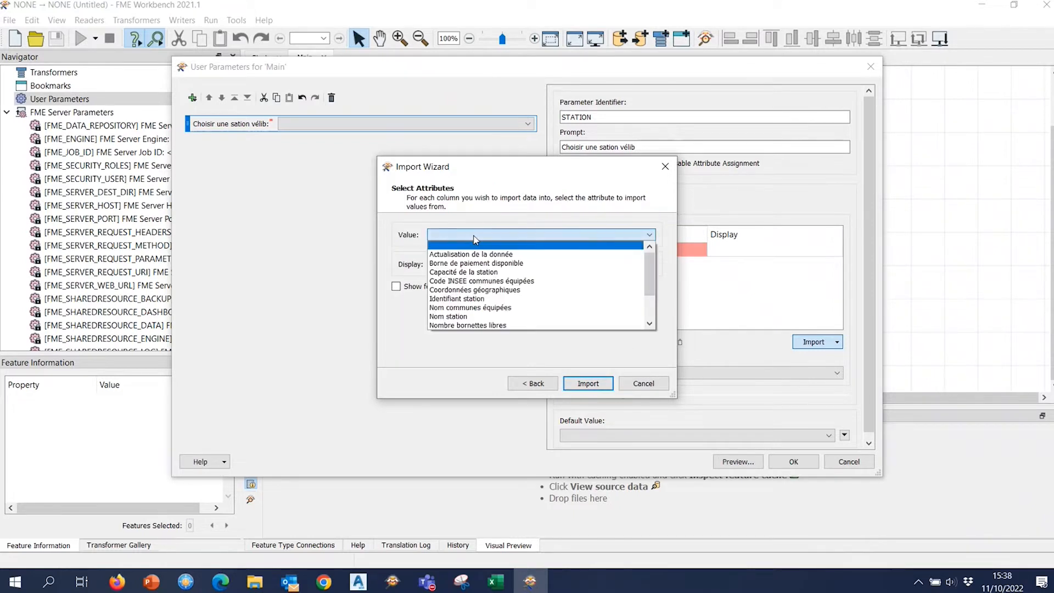
click(497, 298)
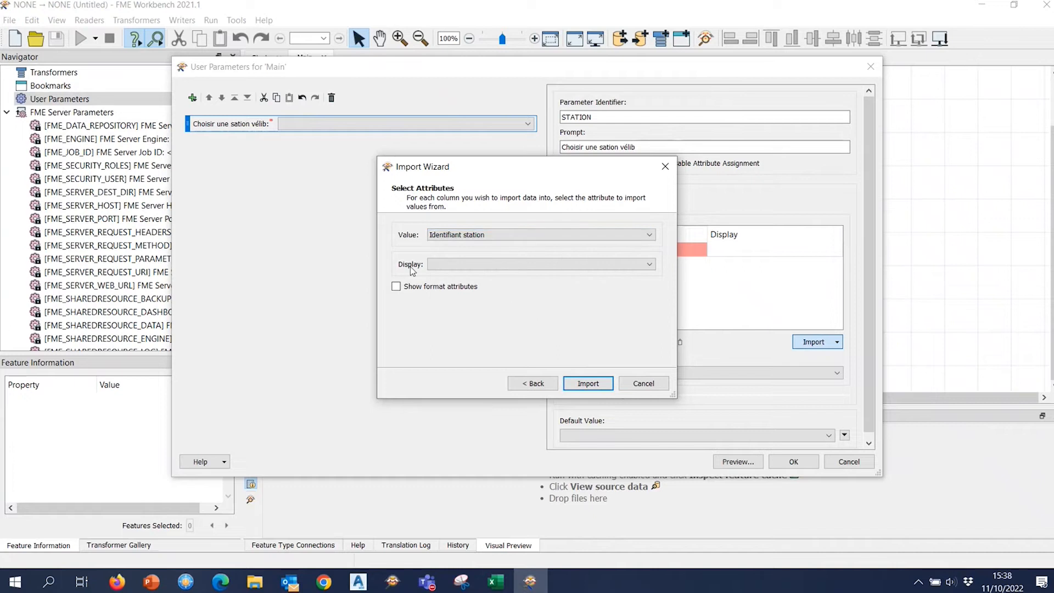
click(477, 268)
click(468, 351)
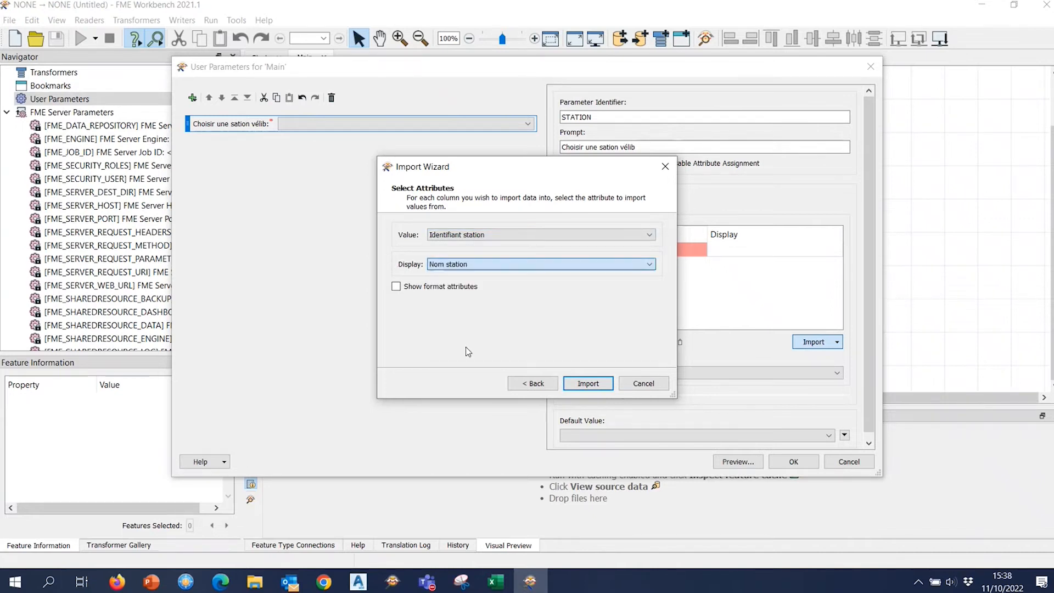
click(588, 383)
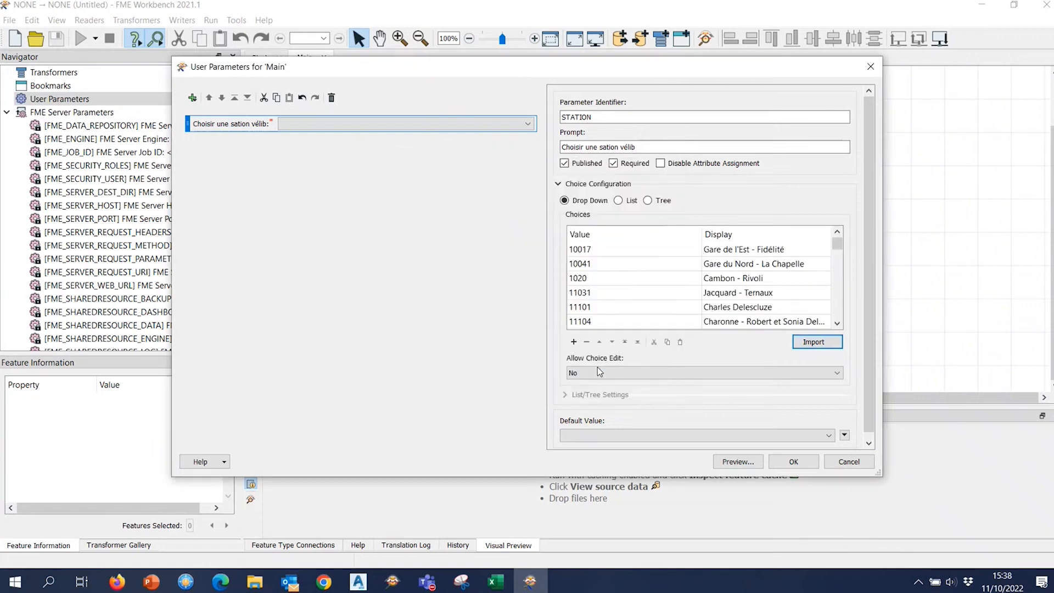
mouse_move(839, 242)
mouse_down()
mouse_move(843, 330)
mouse_move(843, 239)
mouse_up()
click(802, 463)
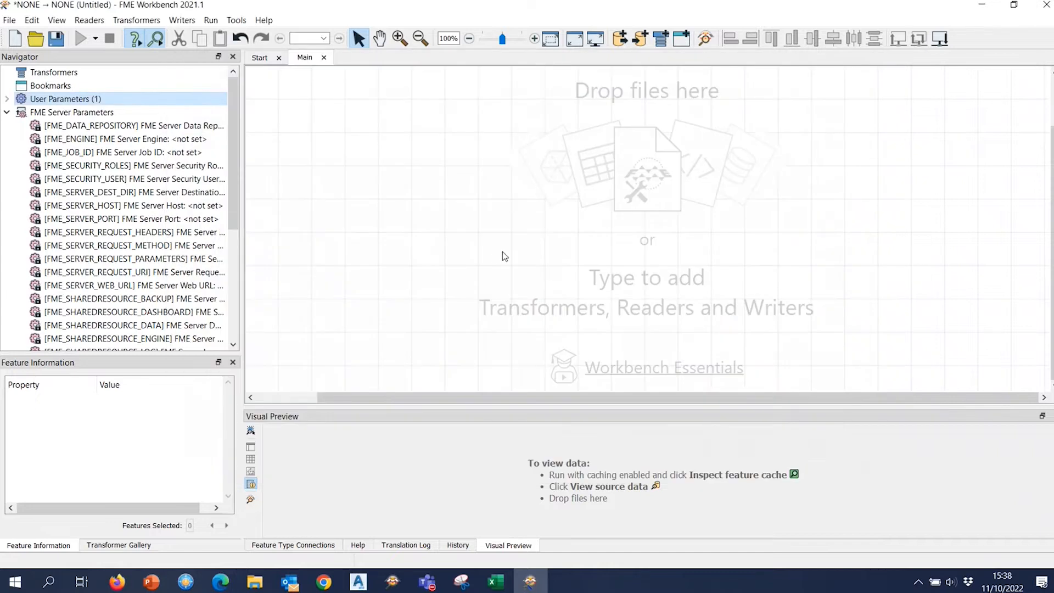
click(8, 99)
Add a Creator transformer near the start of the canvas and accept its default parameters.
click(468, 173)
text(cre)
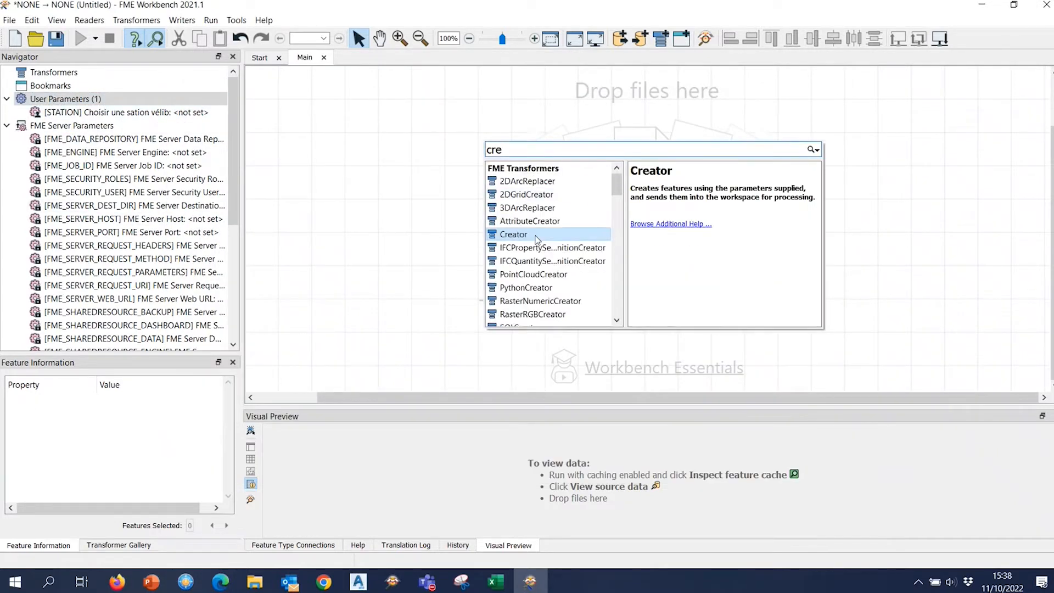
double_click(536, 240)
drag(536, 240, 368, 171)
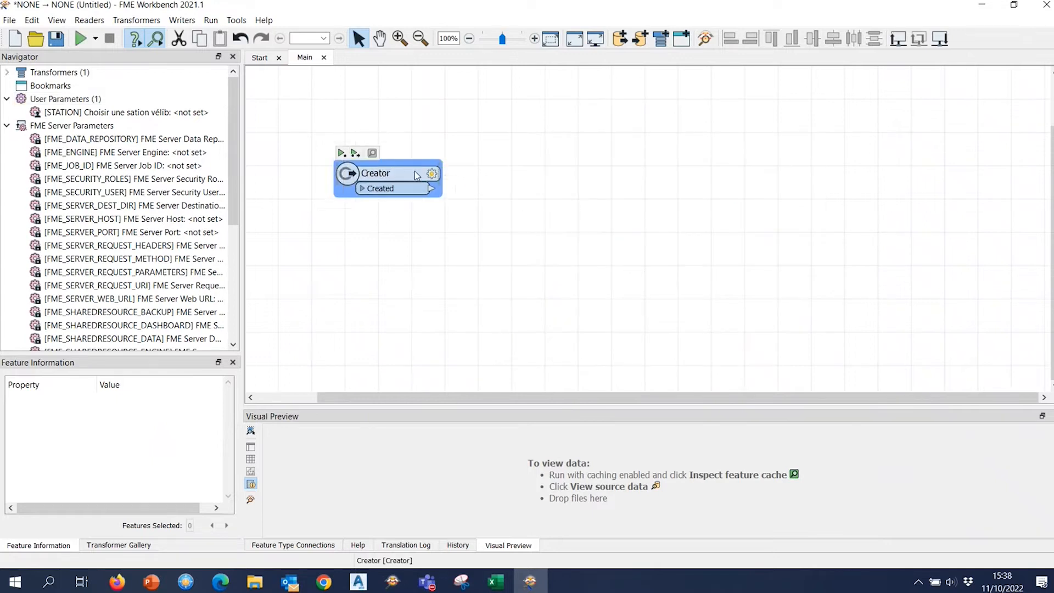
click(432, 173)
double_click(592, 348)
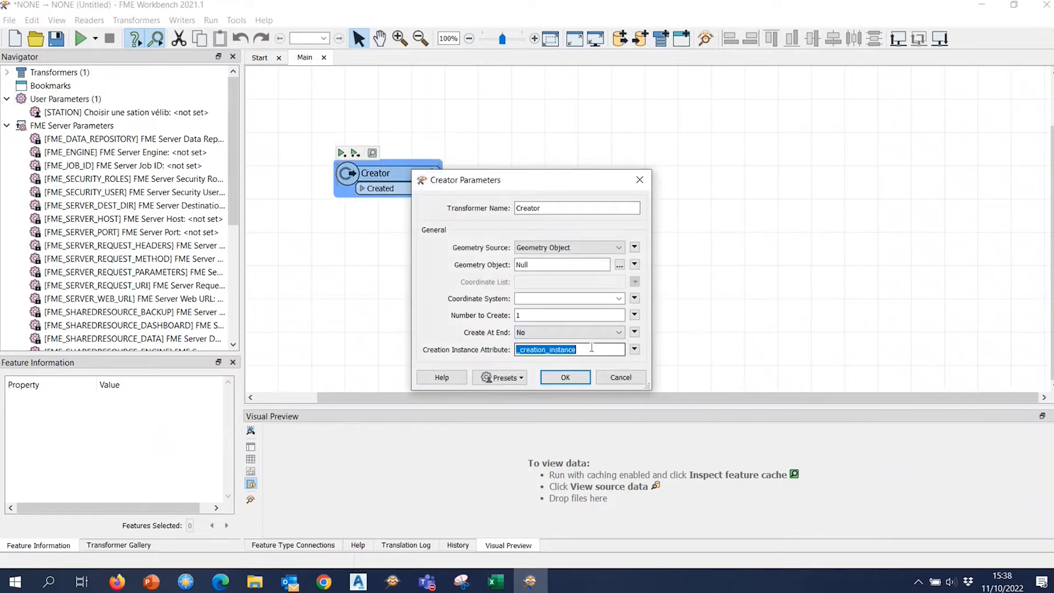
click(565, 378)
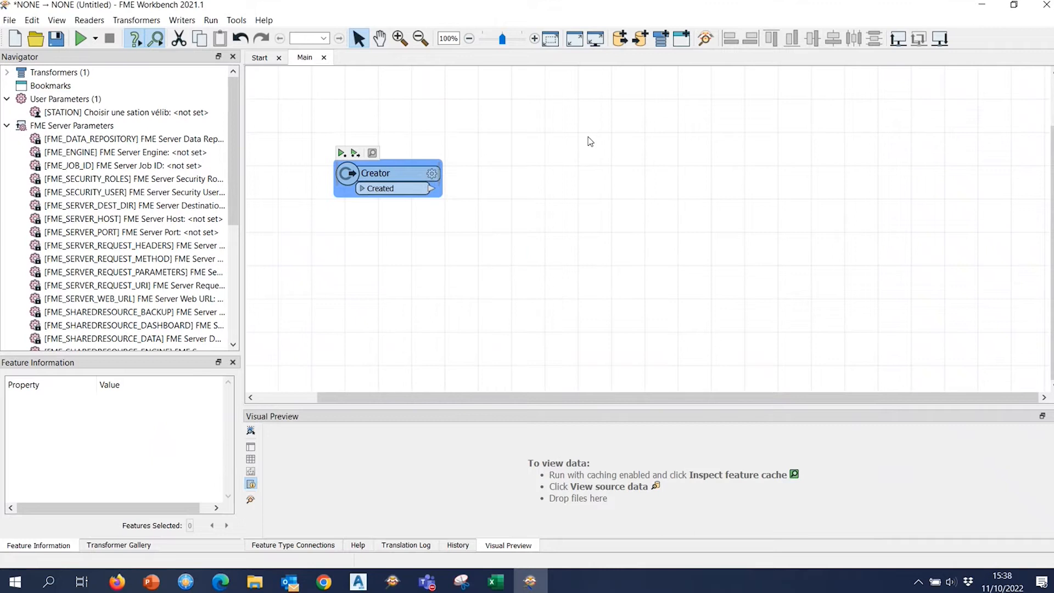
drag(397, 185, 380, 185)
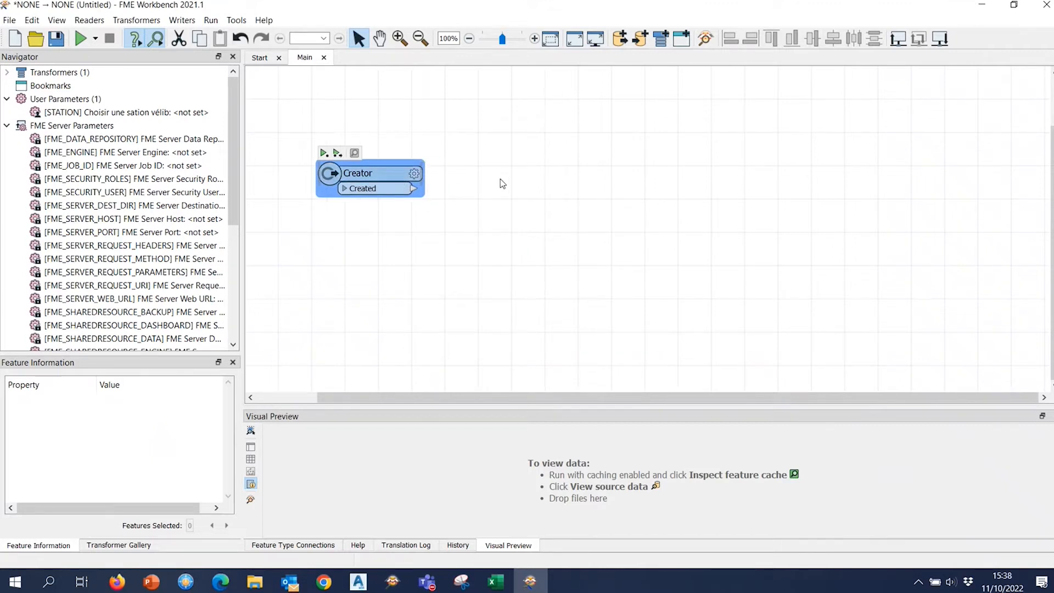
Add a ParameterFetcher after the Creator and set it to fetch the STATION parameter into the _STATION attribute.
text(par)
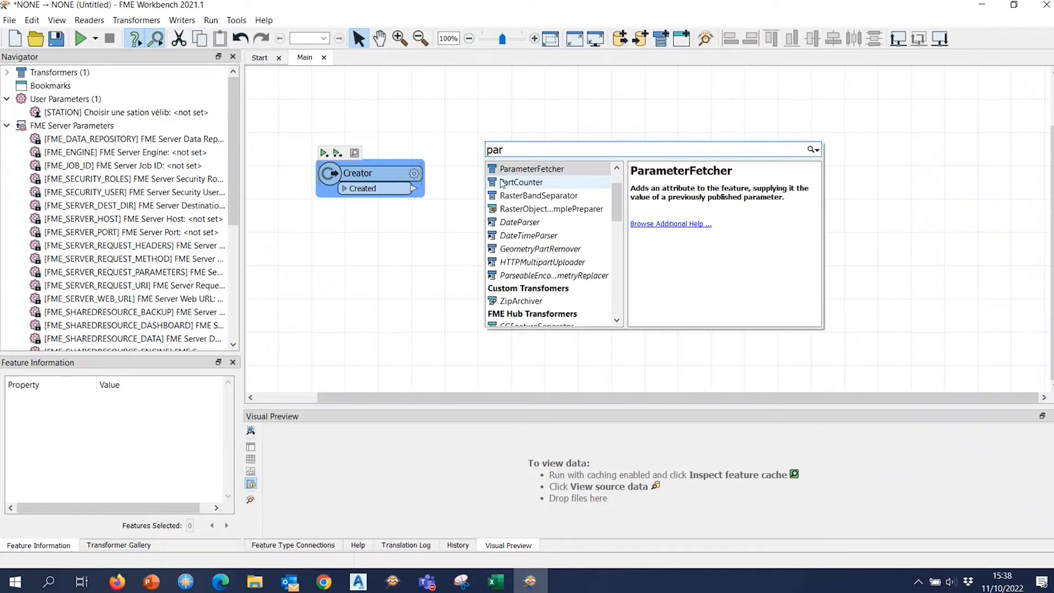
key(Return)
click(546, 170)
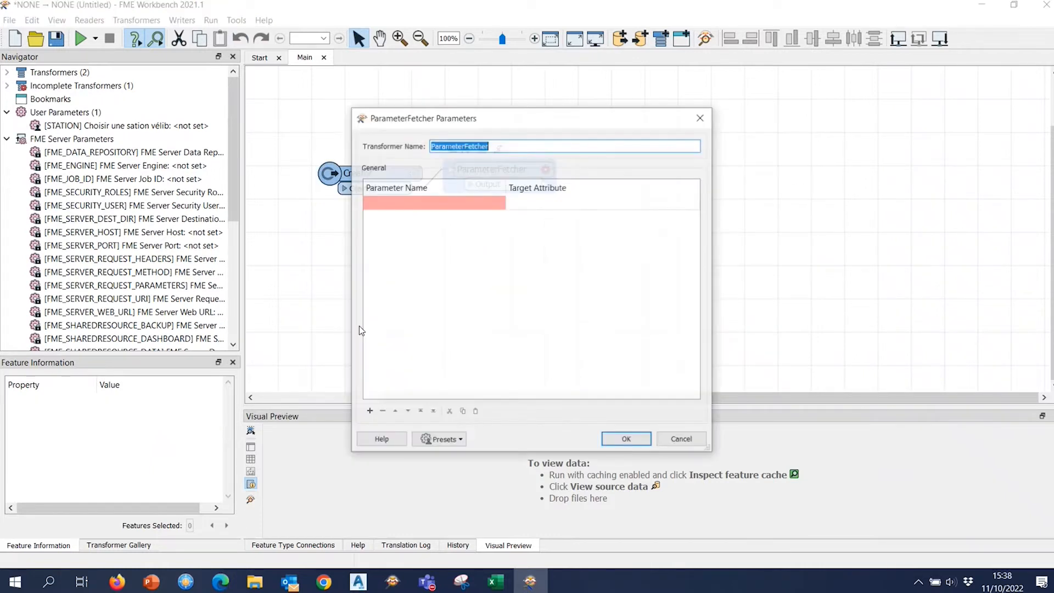
click(446, 208)
click(498, 202)
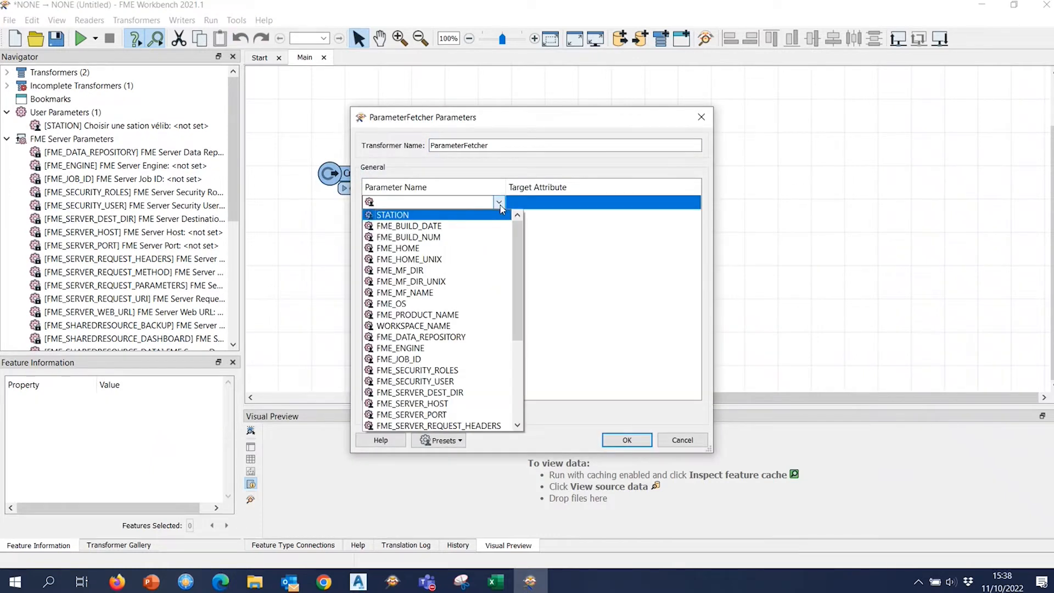
click(475, 215)
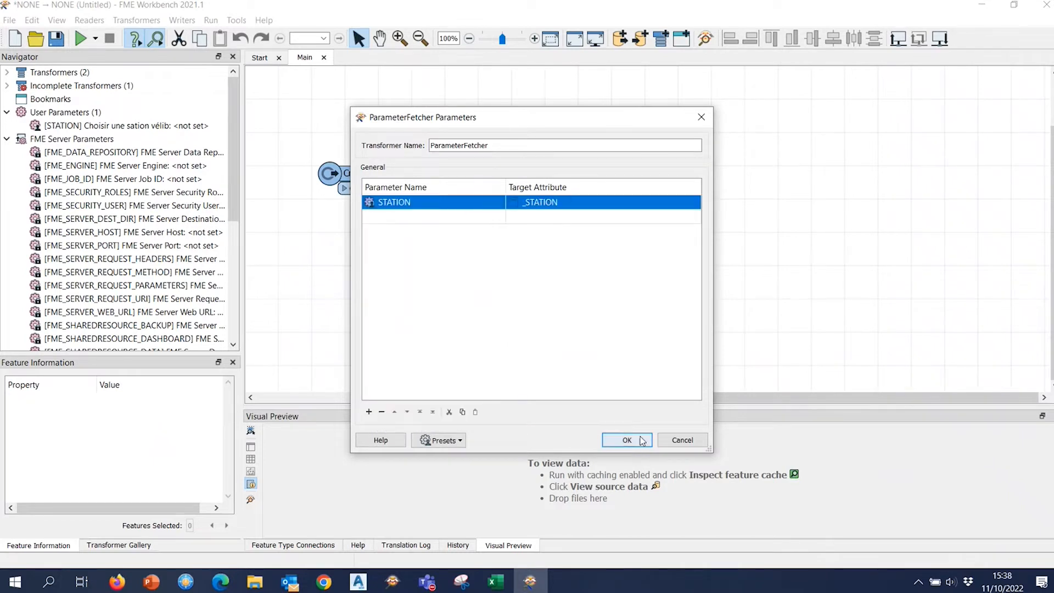
click(629, 440)
Run the workspace up to the ParameterFetcher with station Charles Lecocq - Lecourbe and inspect its output.
click(452, 149)
click(555, 271)
scroll(592, 324, down, 6)
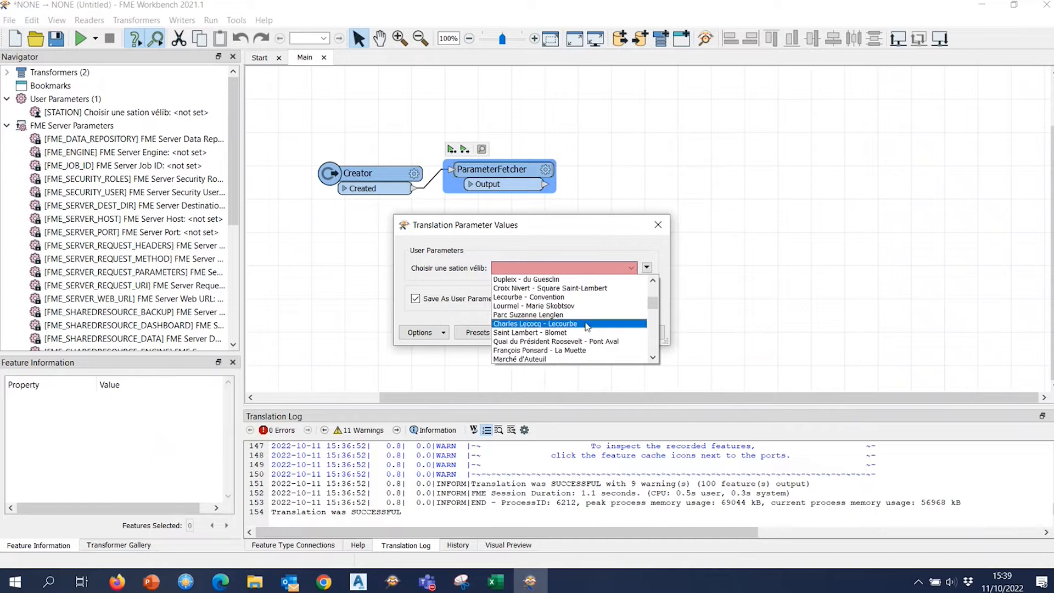
click(586, 325)
click(596, 335)
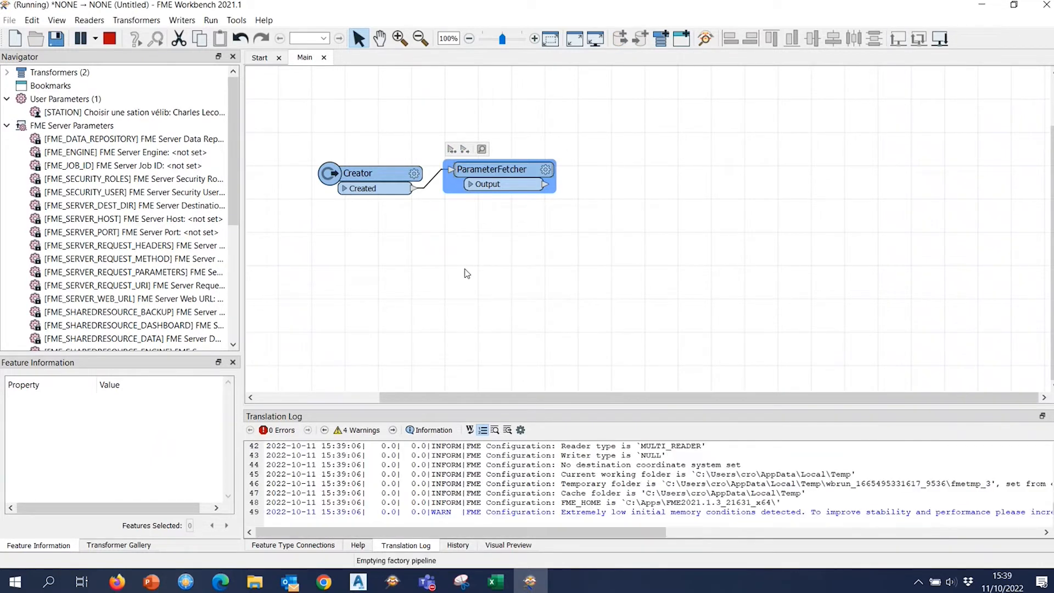
click(535, 184)
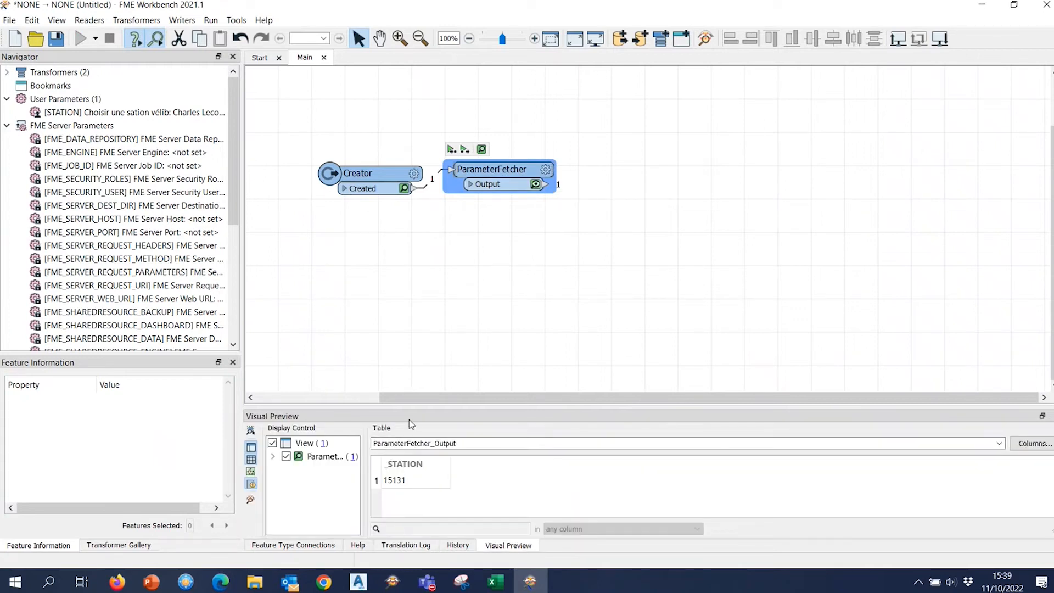
click(623, 255)
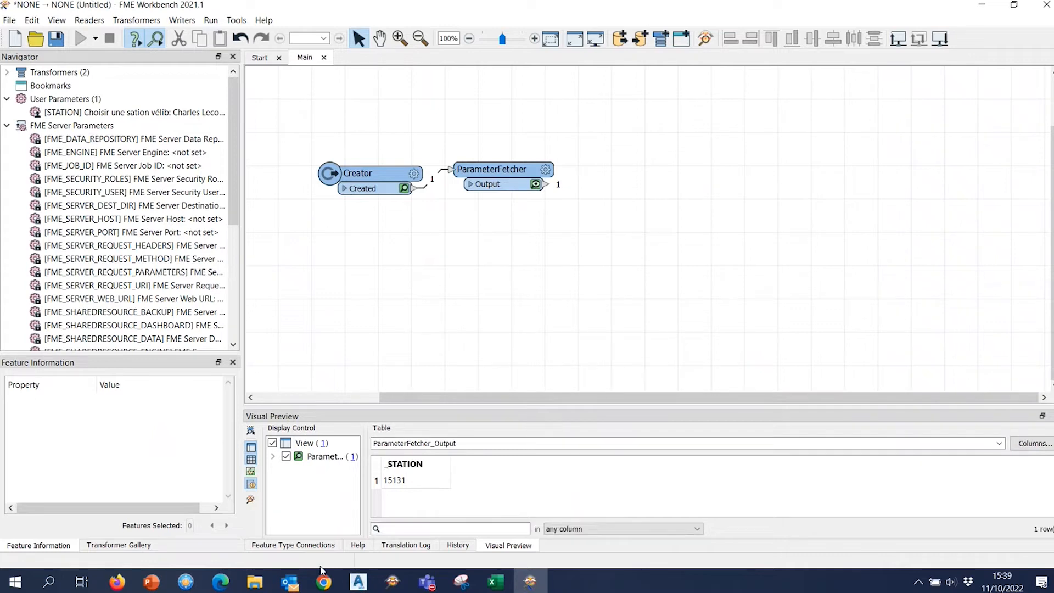
Switch to the Vélib real-time dataset page in Chrome, show its API console and remove all the default facets.
mouse_move(324, 581)
click(252, 534)
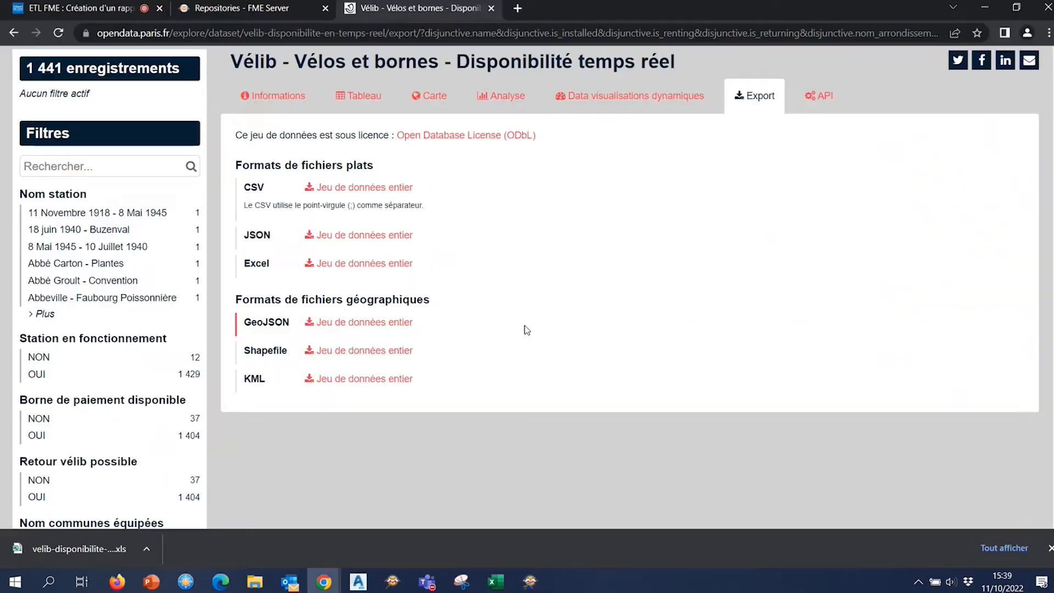
click(822, 96)
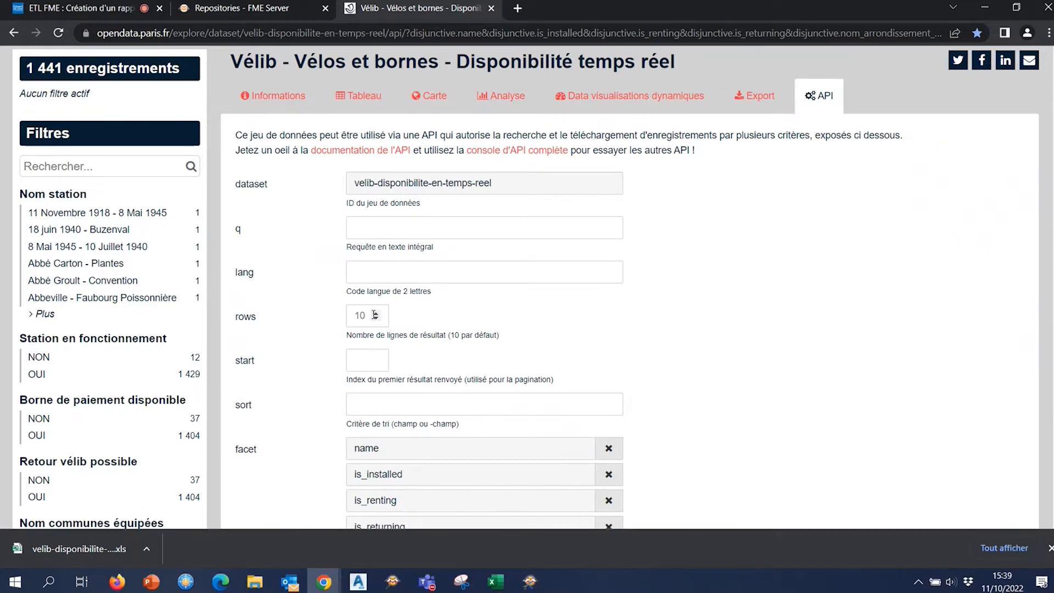
scroll(601, 231, down, 4)
click(609, 172)
click(609, 172)
click(609, 172)
click(609, 172)
click(609, 172)
scroll(705, 285, up, 3)
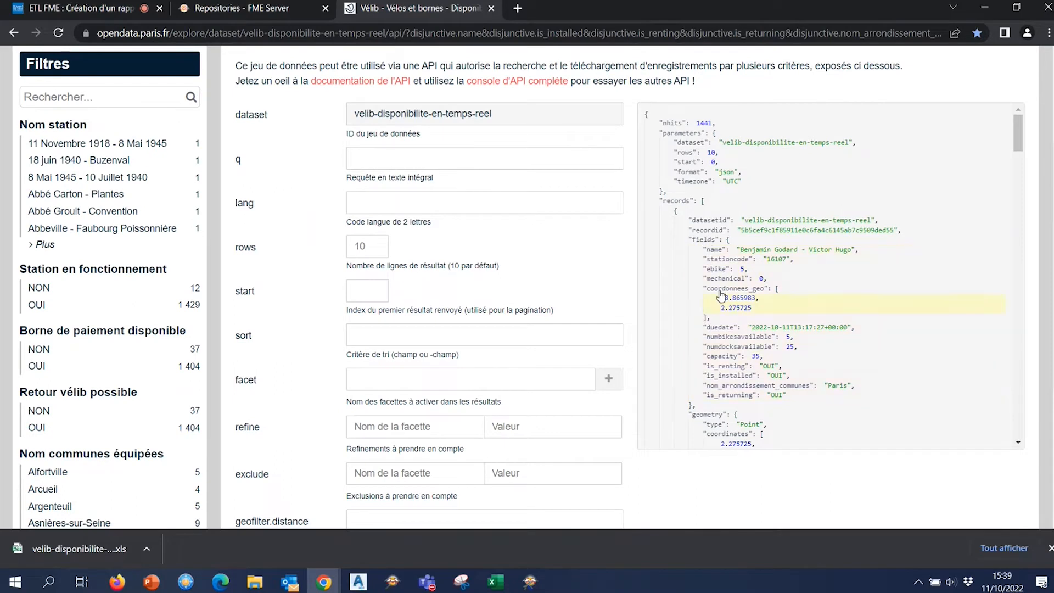
Begin the API's full-text query q with stationcode= and get the fetched _STATION value from the FME Workbench preview.
click(387, 157)
text(statio)
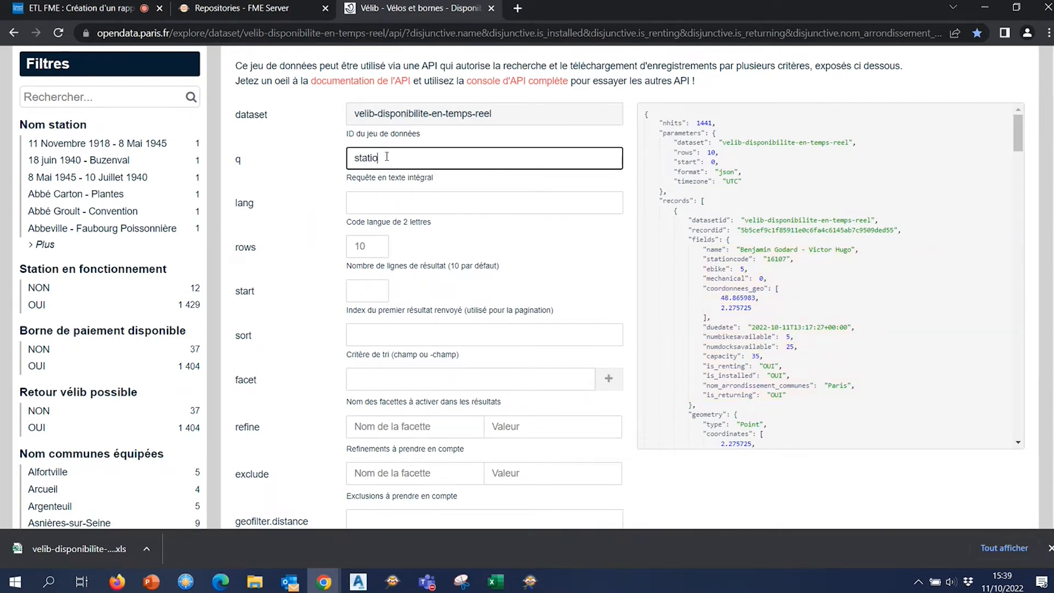
text(ncode=)
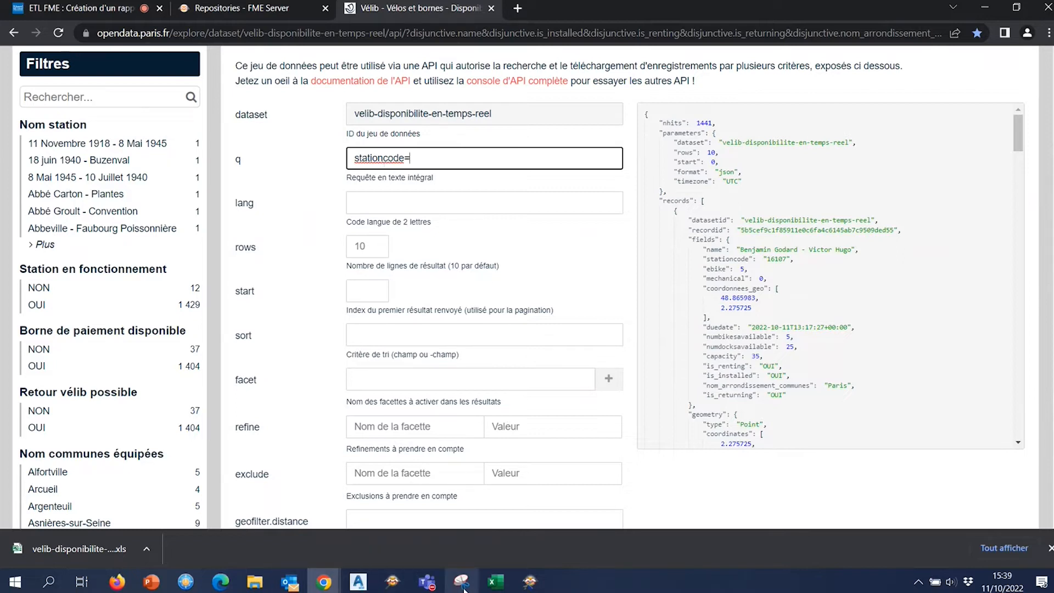
mouse_move(463, 588)
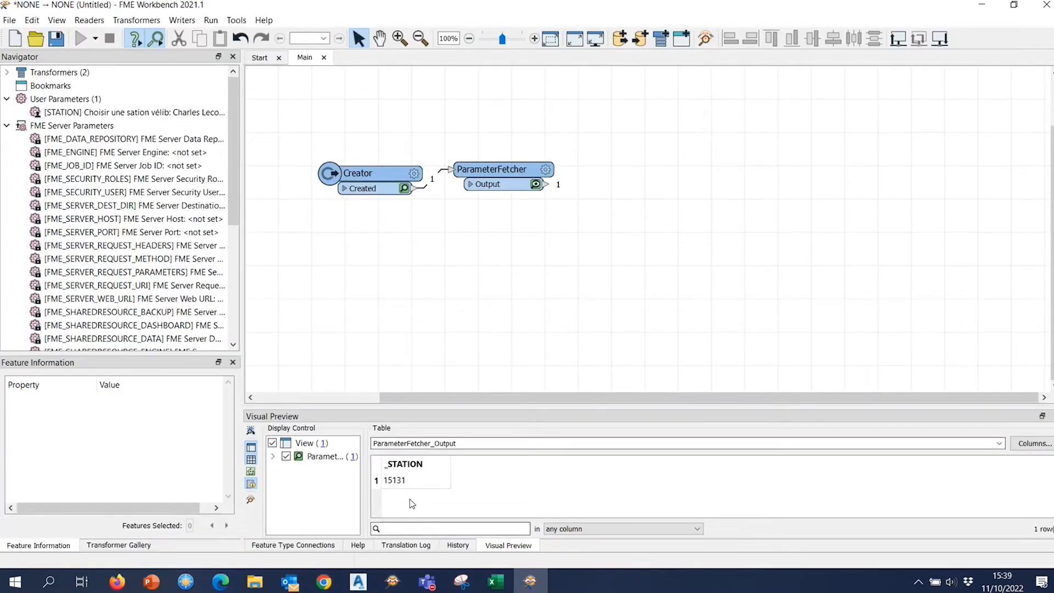
double_click(414, 481)
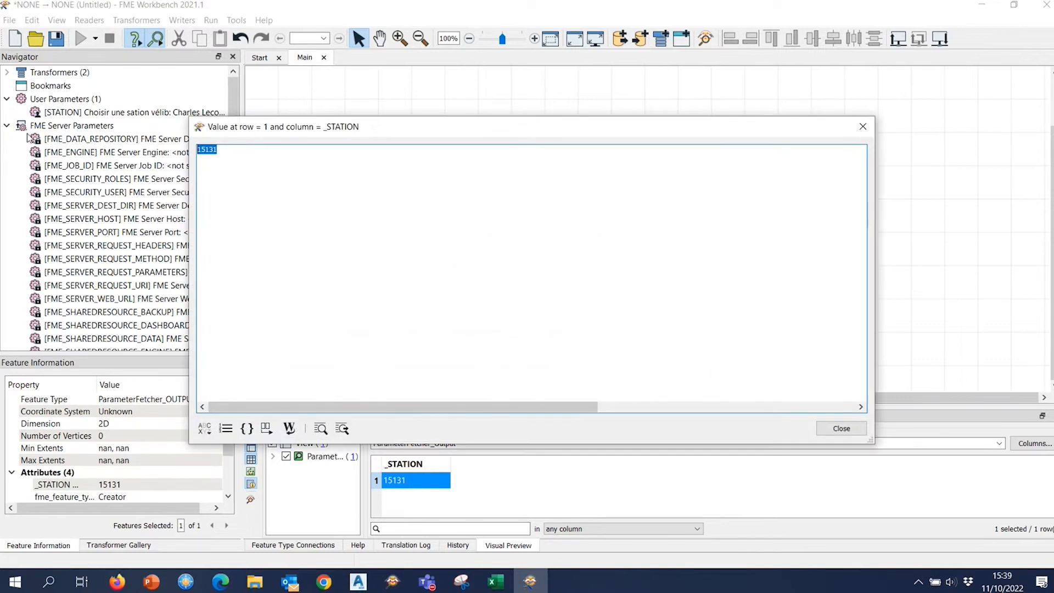
click(842, 428)
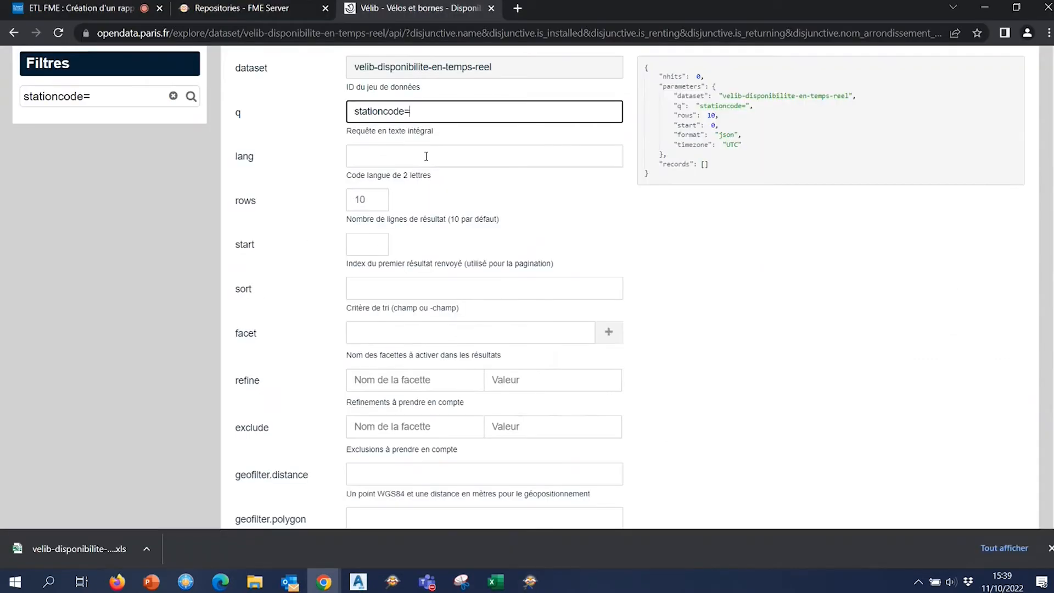
Back in Chrome, submit the API query stationcode=15131 and examine the station record in the JSON response.
text(15131)
scroll(647, 349, down, 3)
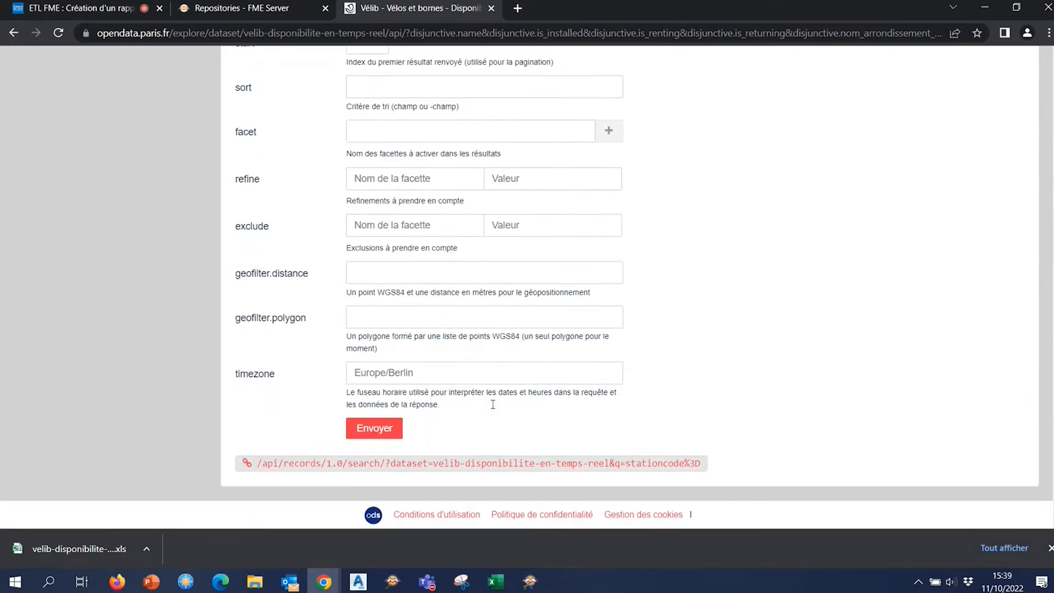
click(371, 432)
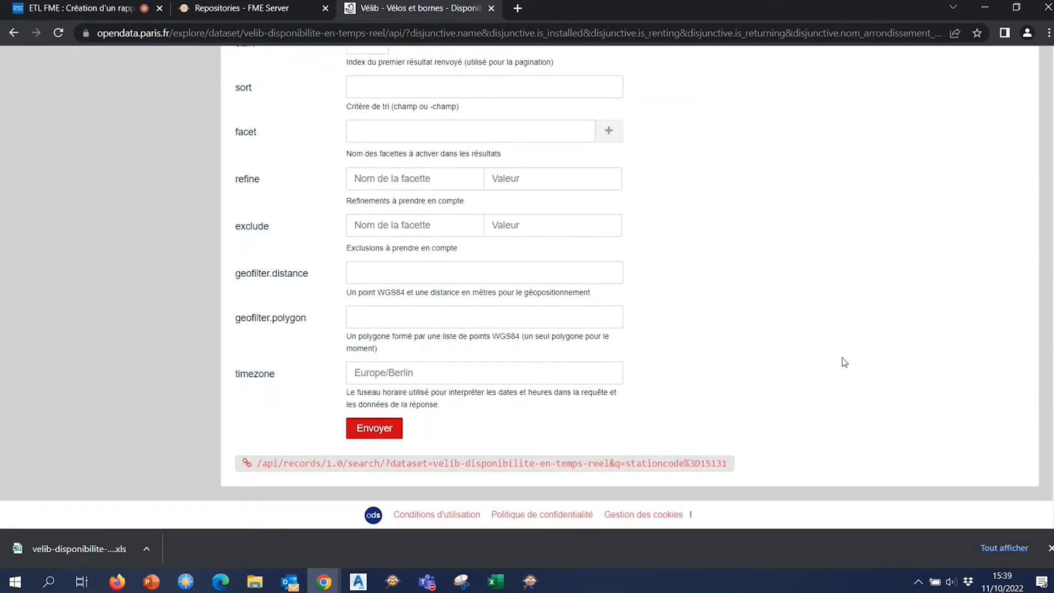
scroll(843, 358, up, 5)
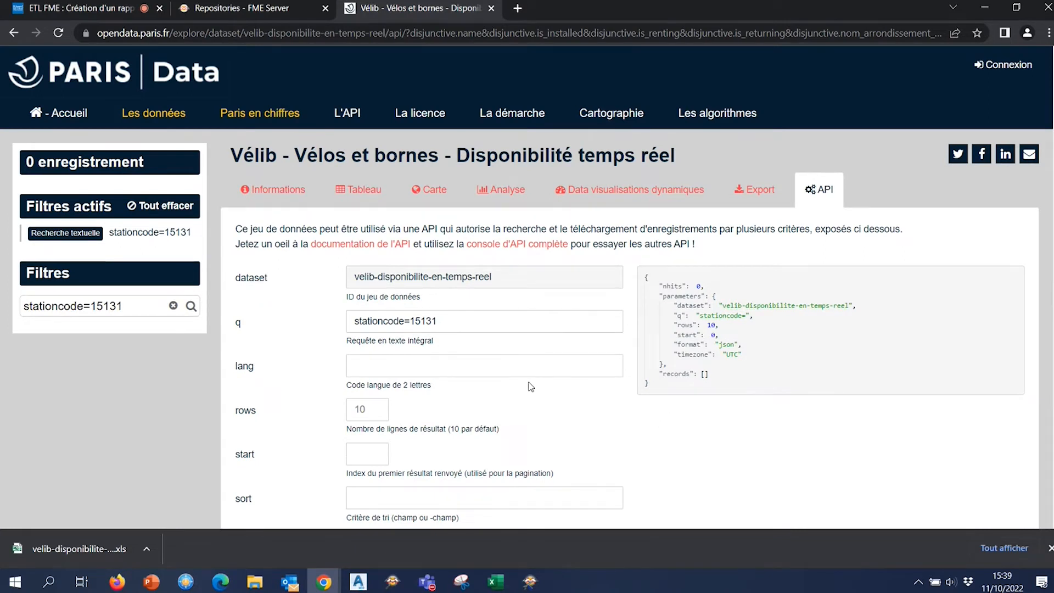
scroll(538, 332, down, 1)
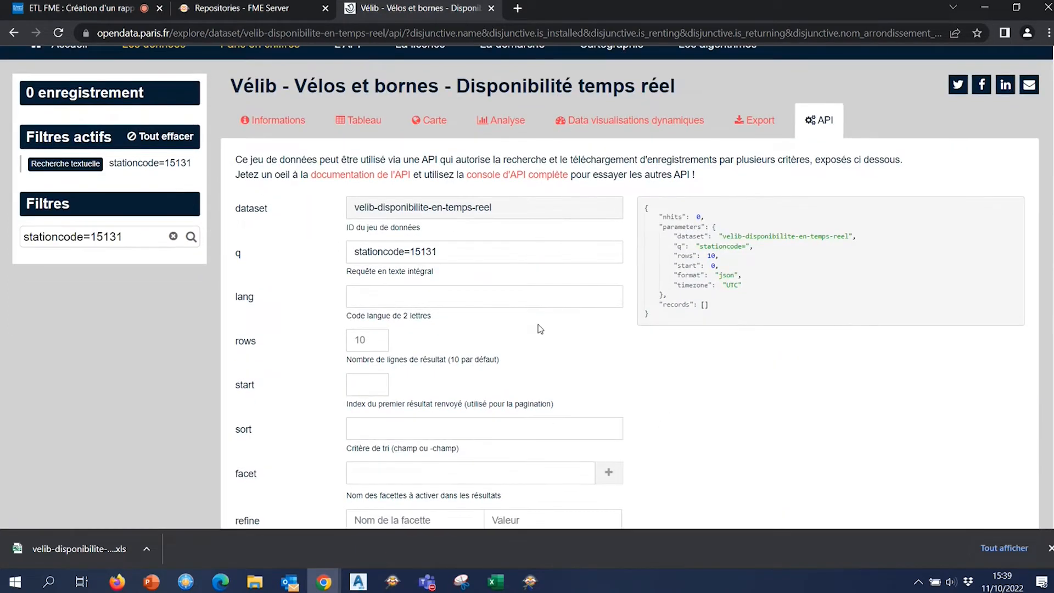
double_click(381, 251)
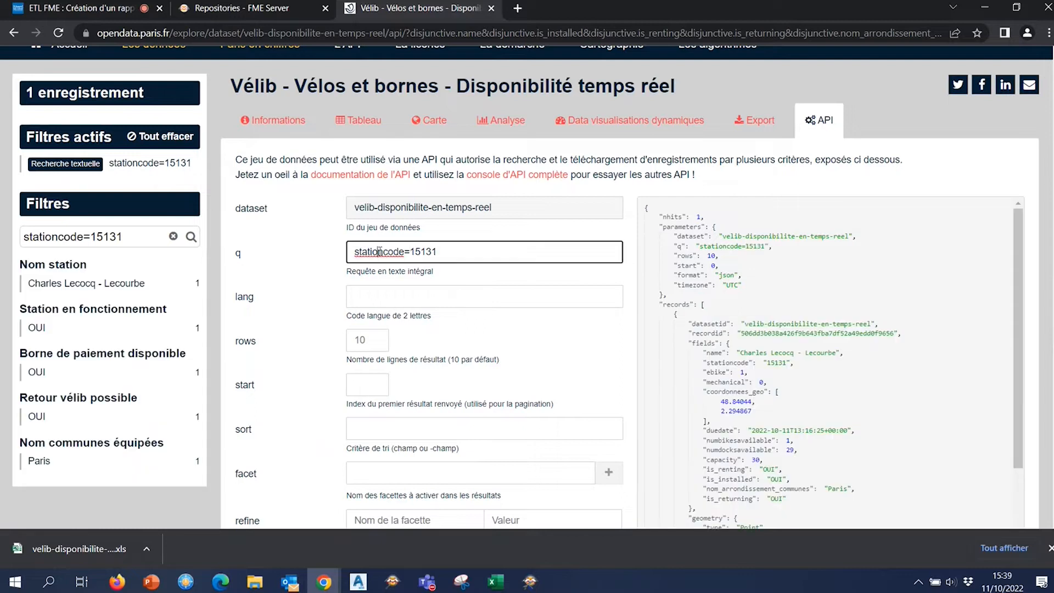
click(818, 366)
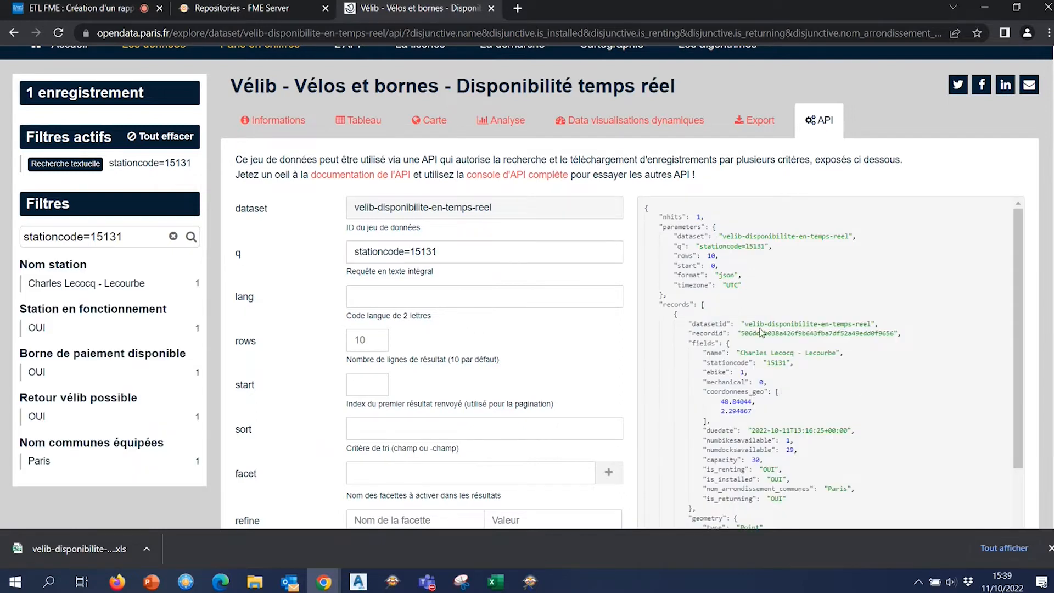
scroll(769, 329, down, 1)
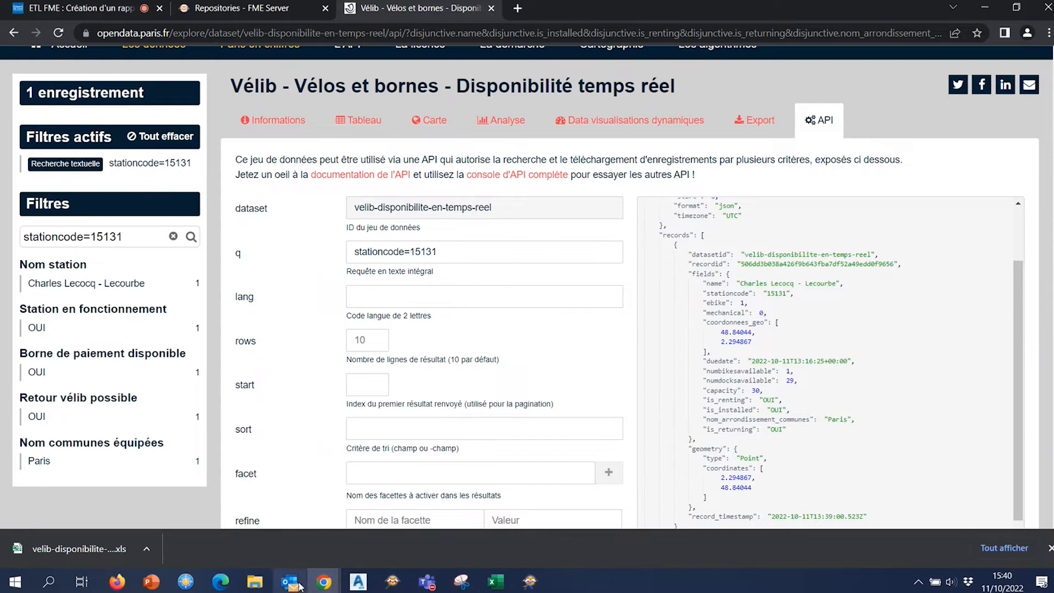
Switch to FME Workbench and check the station chosen in the STATION user parameter, leaving it as is.
click(522, 588)
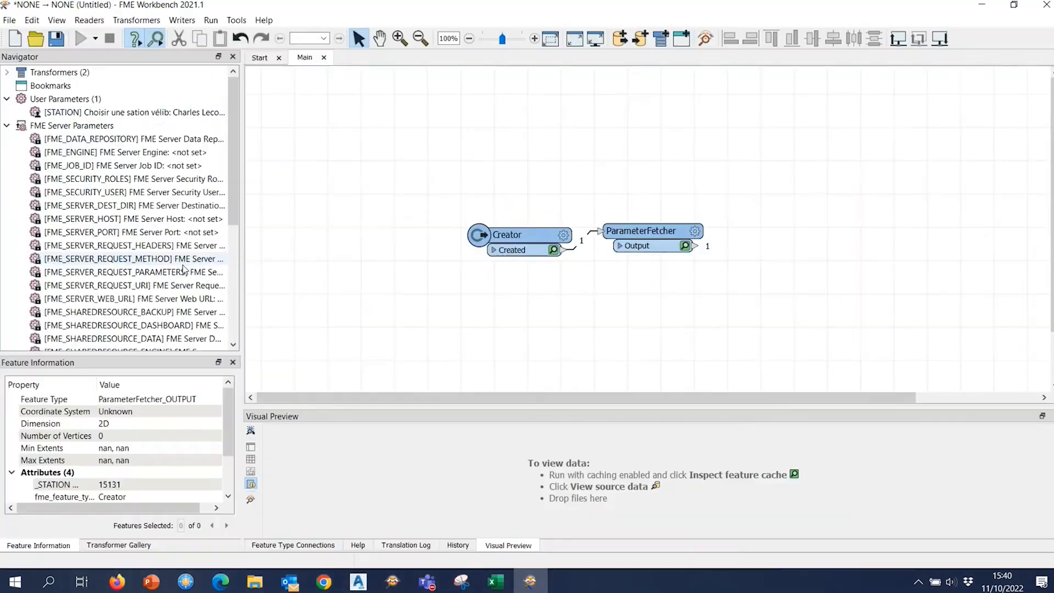
double_click(158, 114)
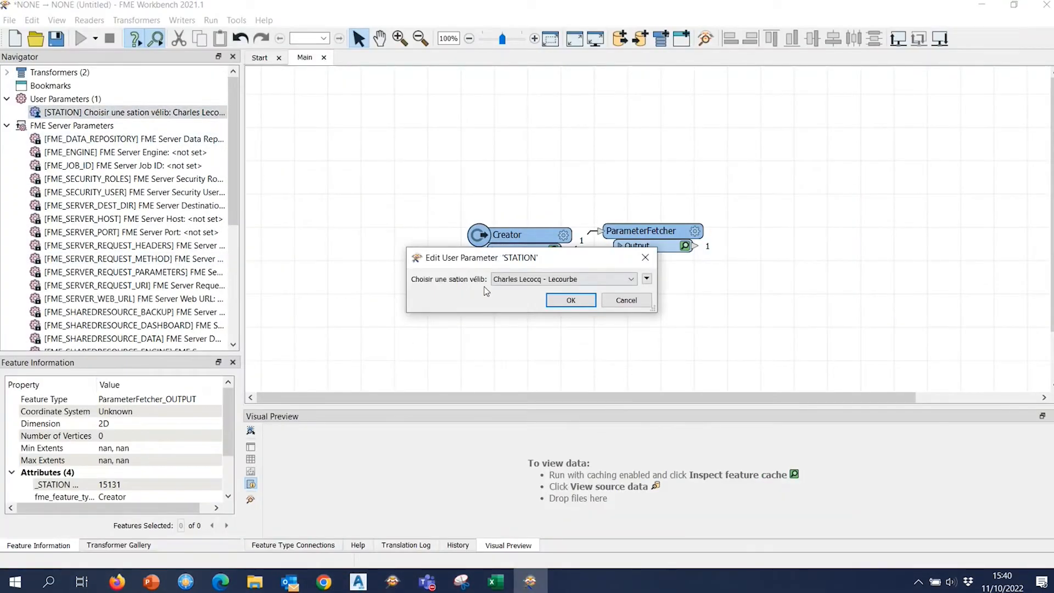
click(626, 299)
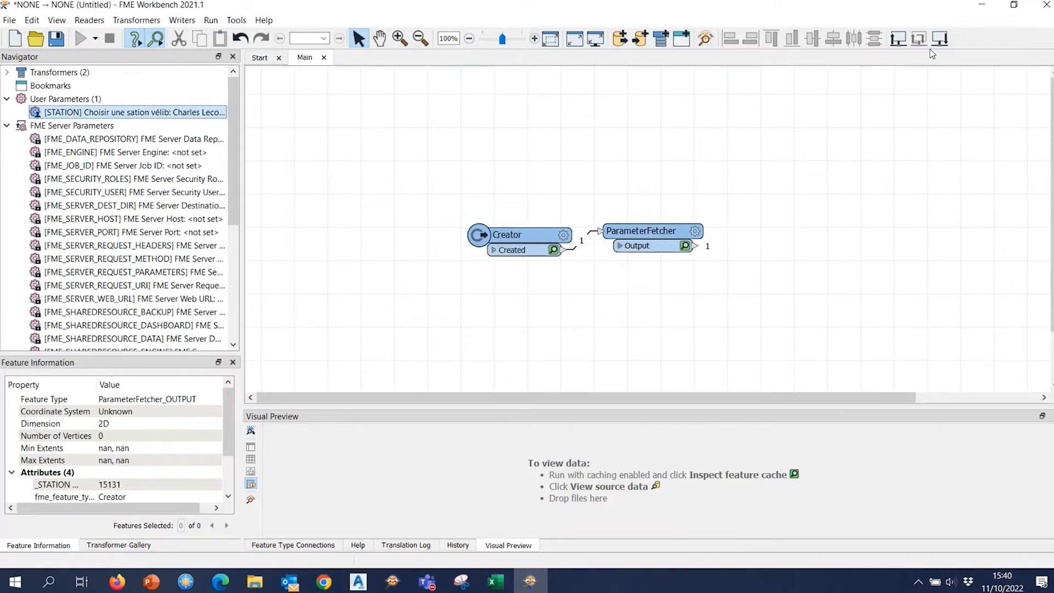
Return to the API console in Chrome and copy the link address of the request for stationcode 15131.
click(980, 10)
scroll(1034, 326, down, 6)
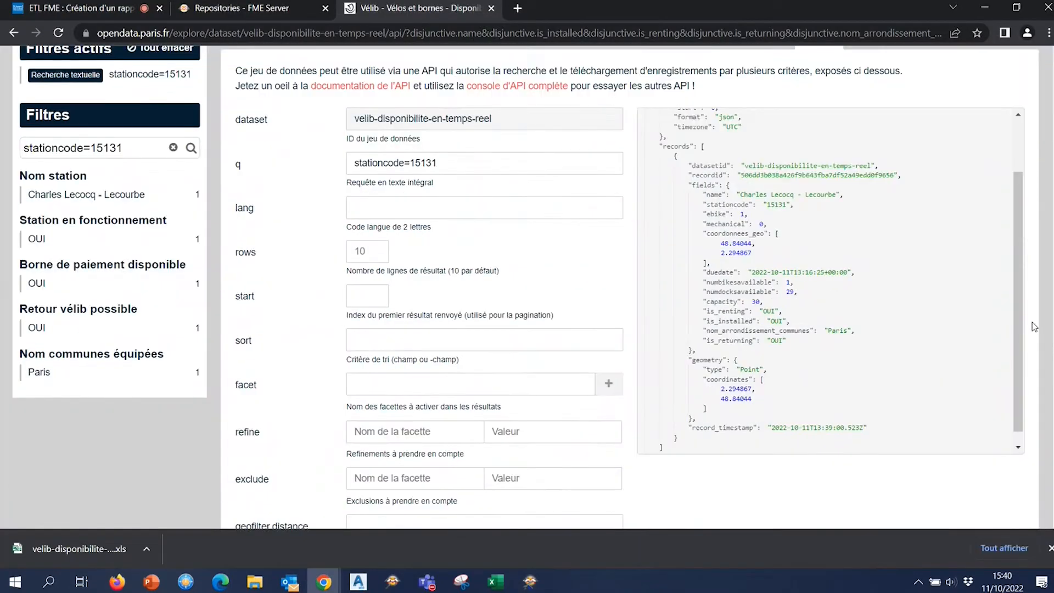
scroll(798, 313, up, 5)
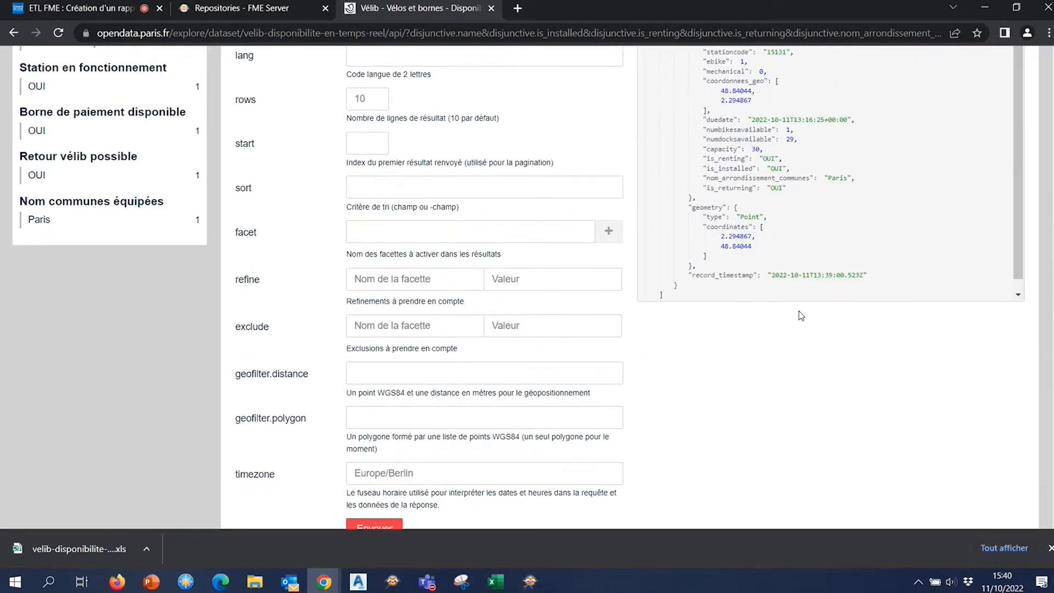
scroll(799, 311, down, 1)
scroll(944, 410, down, 5)
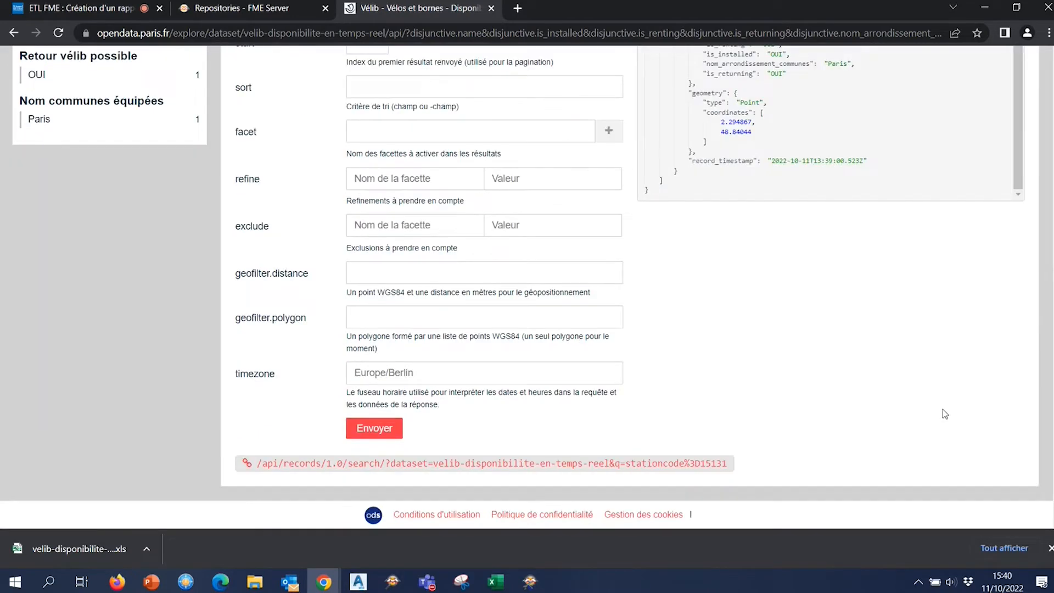
right_click(710, 465)
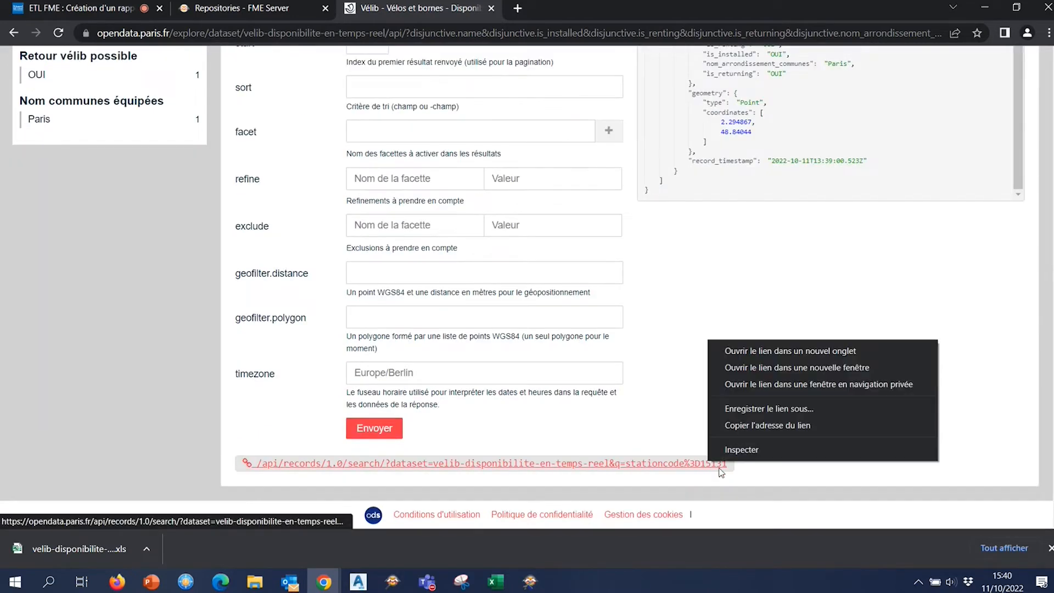
click(803, 426)
Switch to FME Workbench, add an HTTPCaller transformer to the right of the ParameterFetcher and line it up with it.
key(alt+Tab)
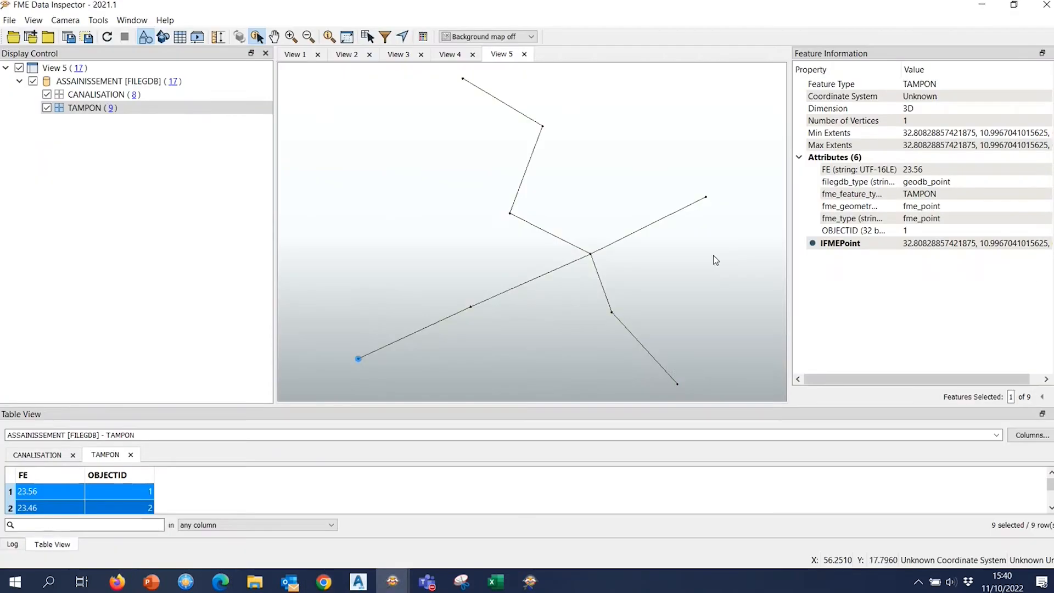
click(537, 580)
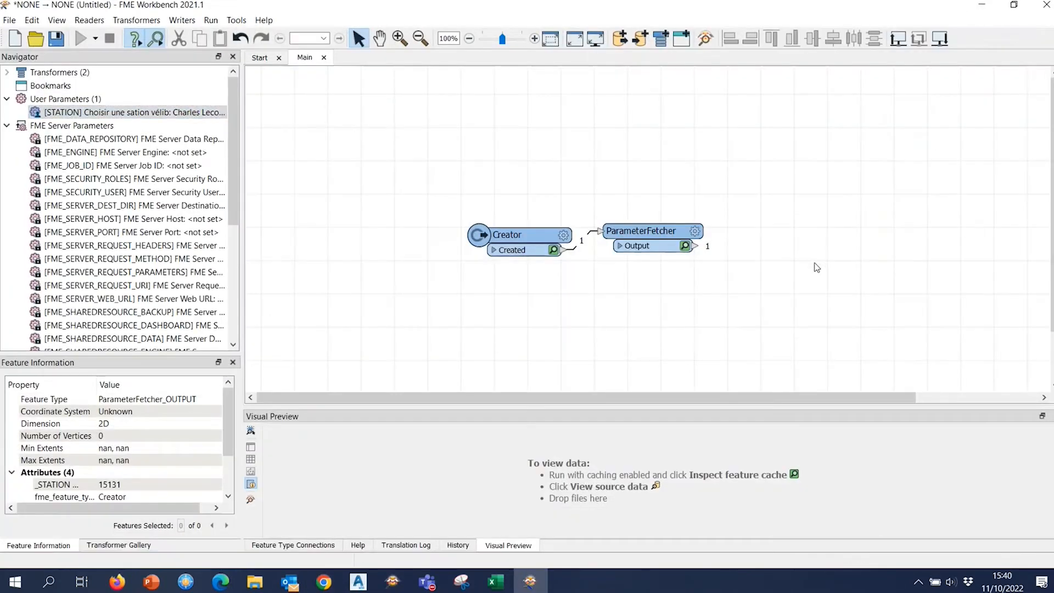
text(htt)
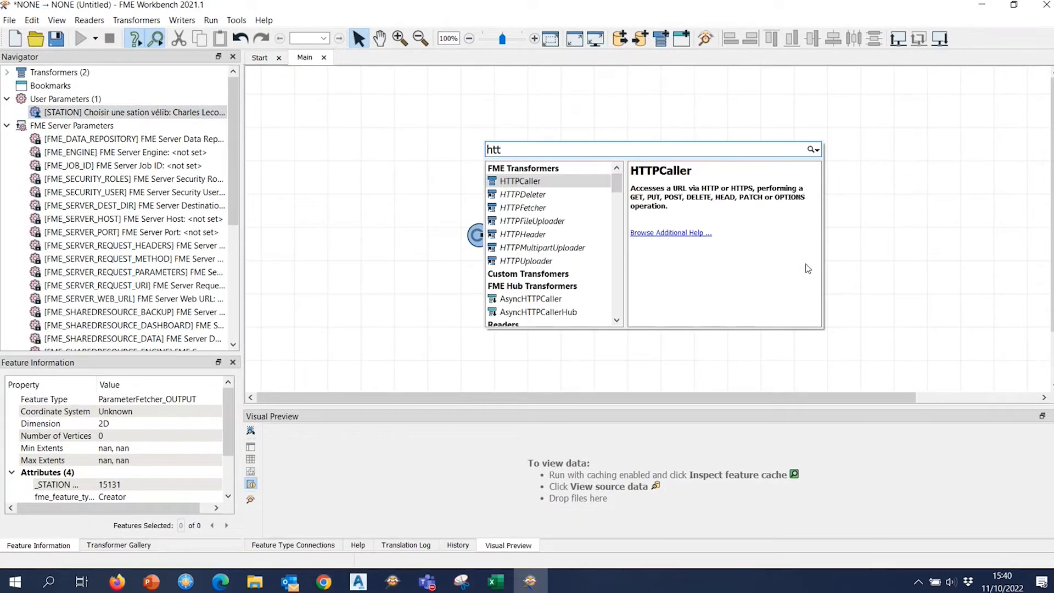
key(Return)
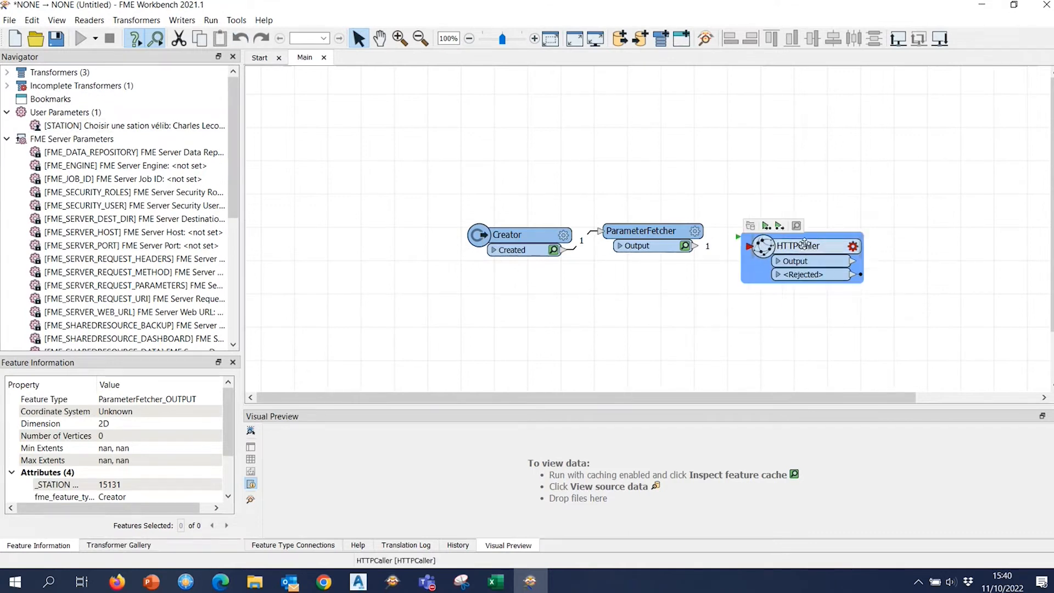
drag(804, 243, 804, 233)
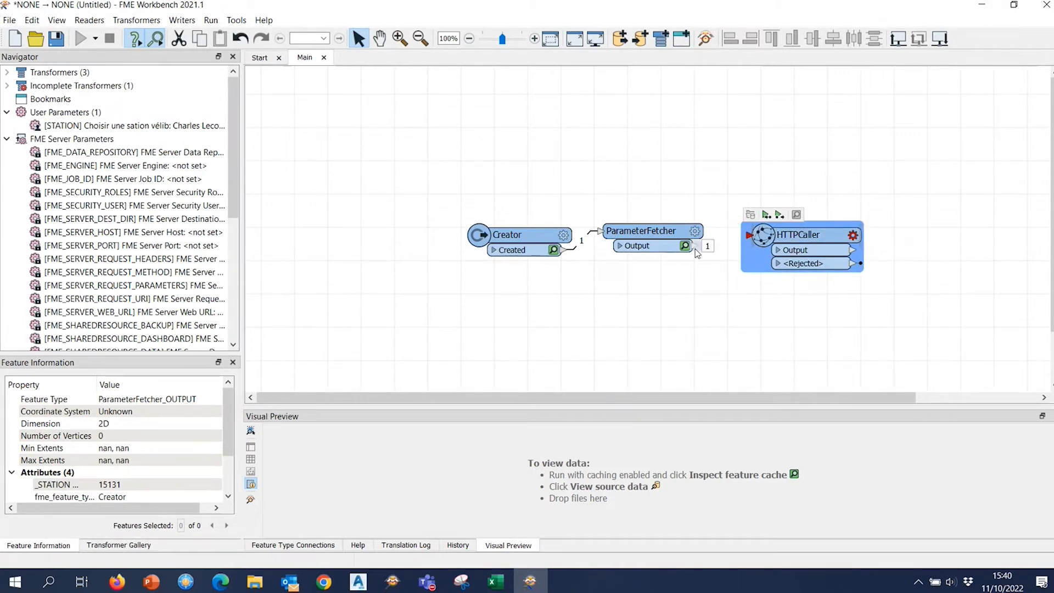
Connect the ParameterFetcher output to the HTTPCaller and configure it as a GET request to the copied station request URL.
drag(695, 248, 749, 235)
triple_click(568, 189)
key(ctrl+v)
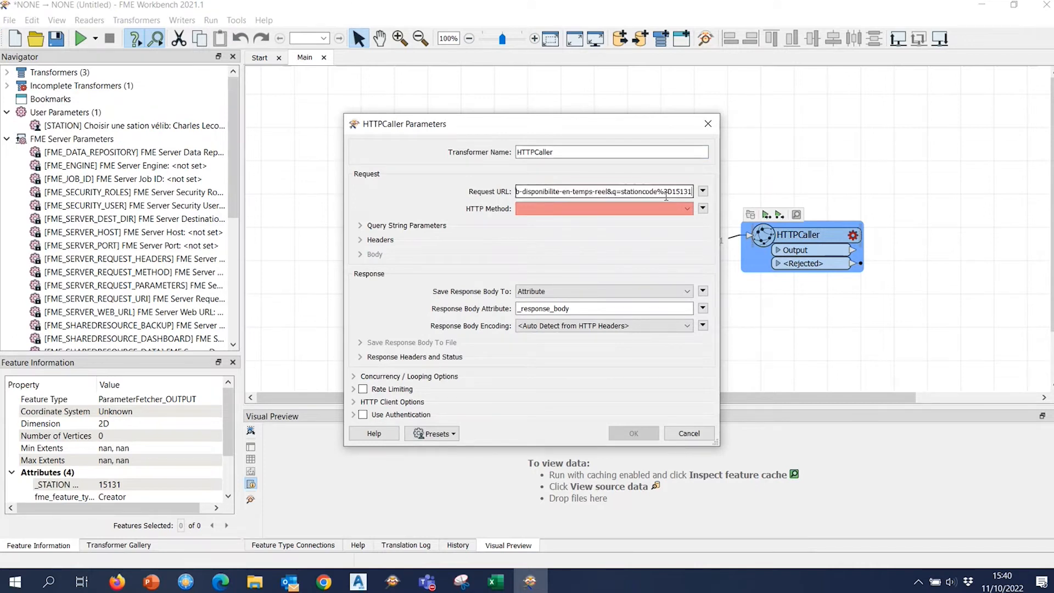
drag(578, 131, 512, 113)
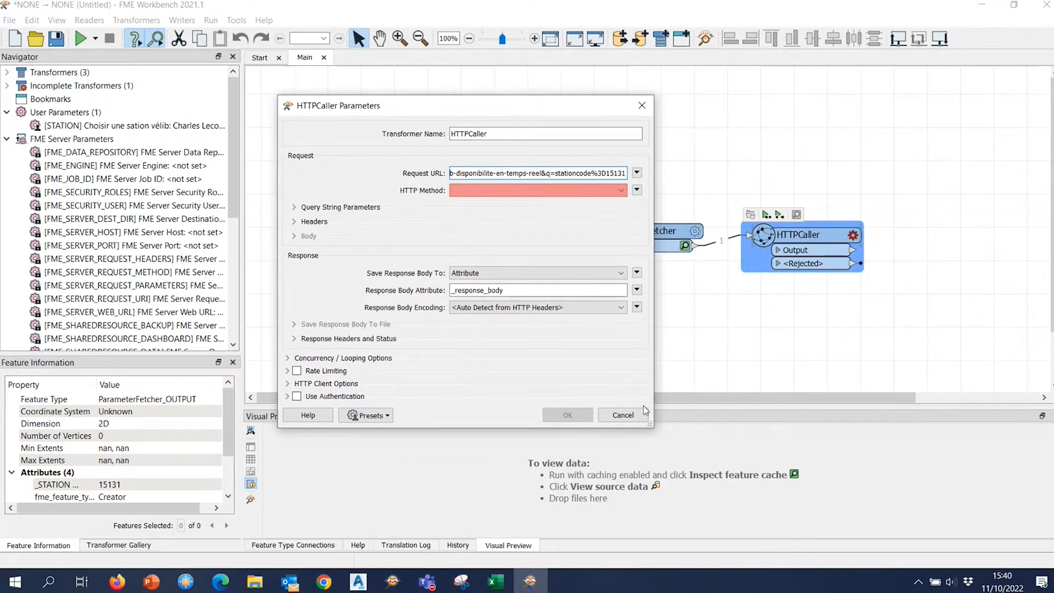
drag(650, 424, 873, 424)
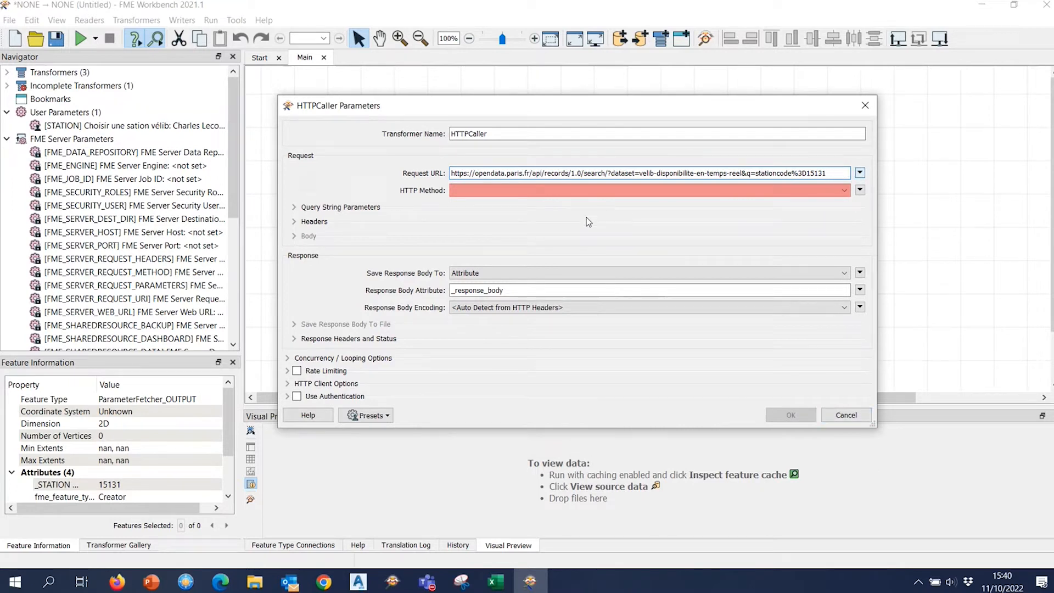
click(499, 193)
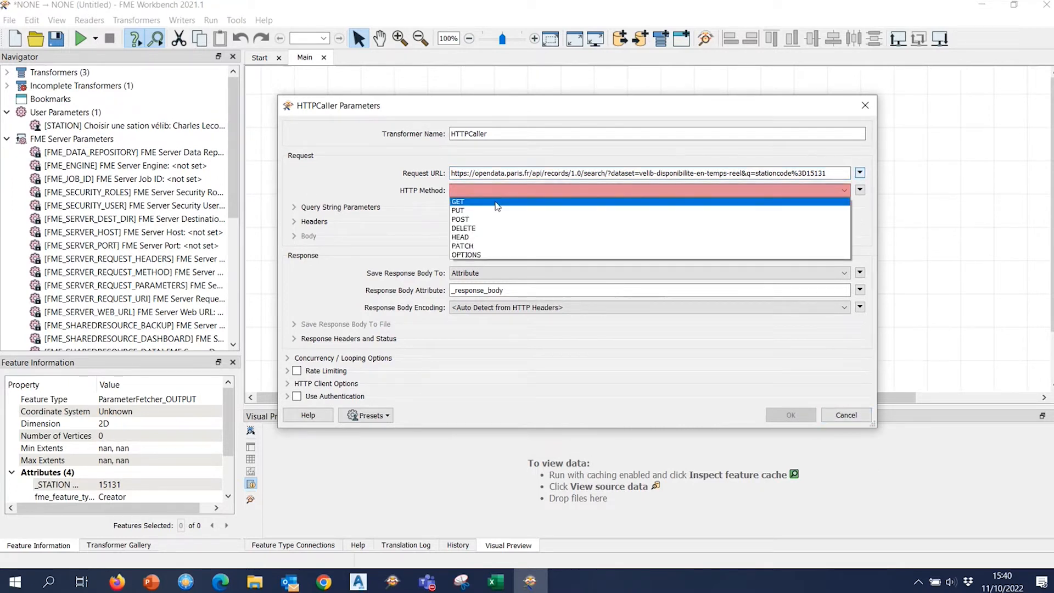
click(496, 202)
Add a query string parameter named dataset with the value velib-disponibilite-en-temps-reel, taken from the request URL.
click(355, 209)
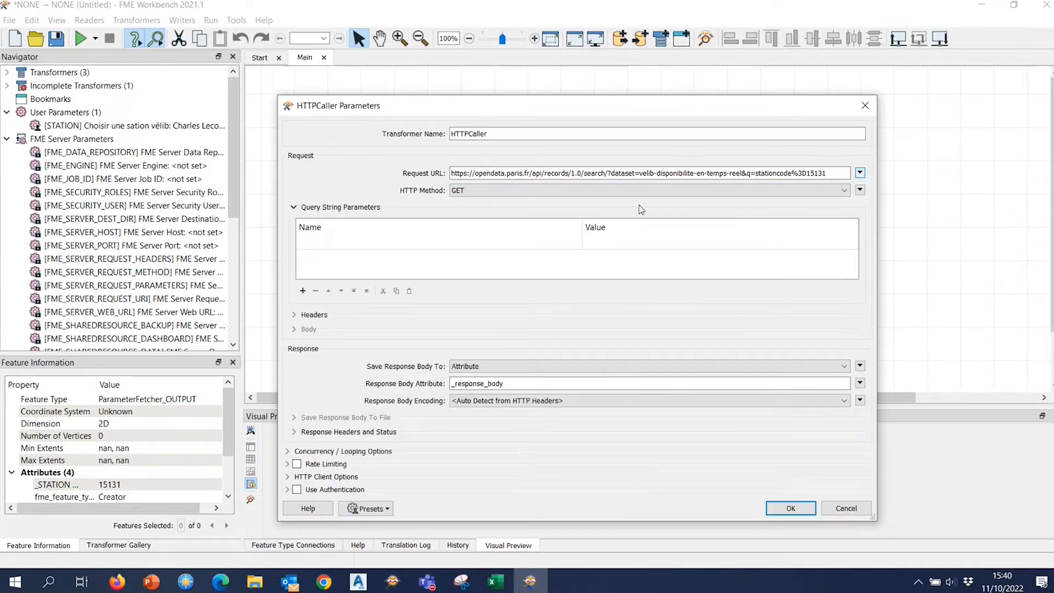
triple_click(610, 175)
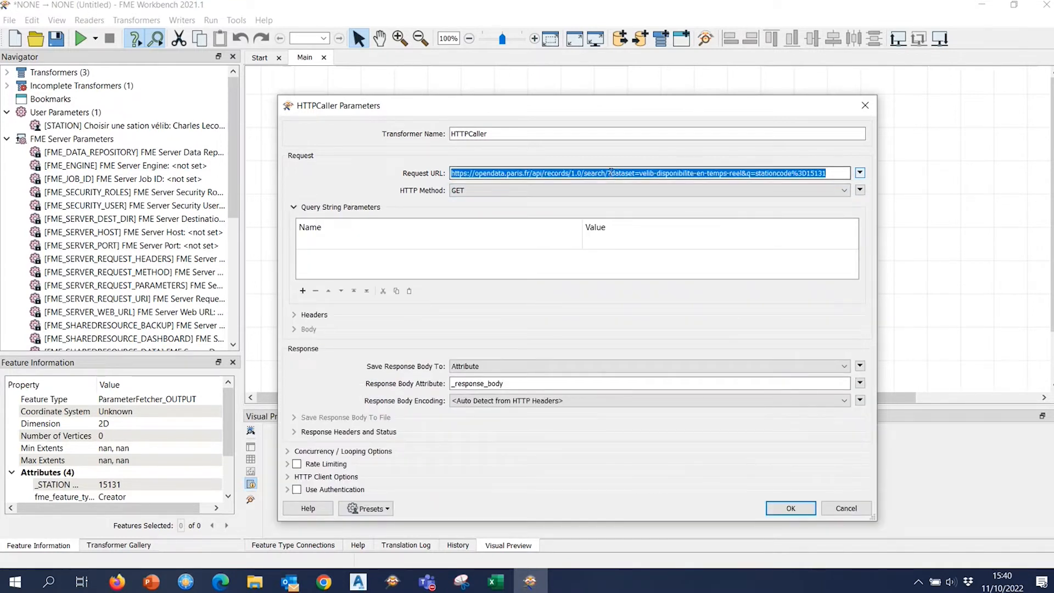
click(609, 173)
double_click(613, 173)
key(ctrl+c)
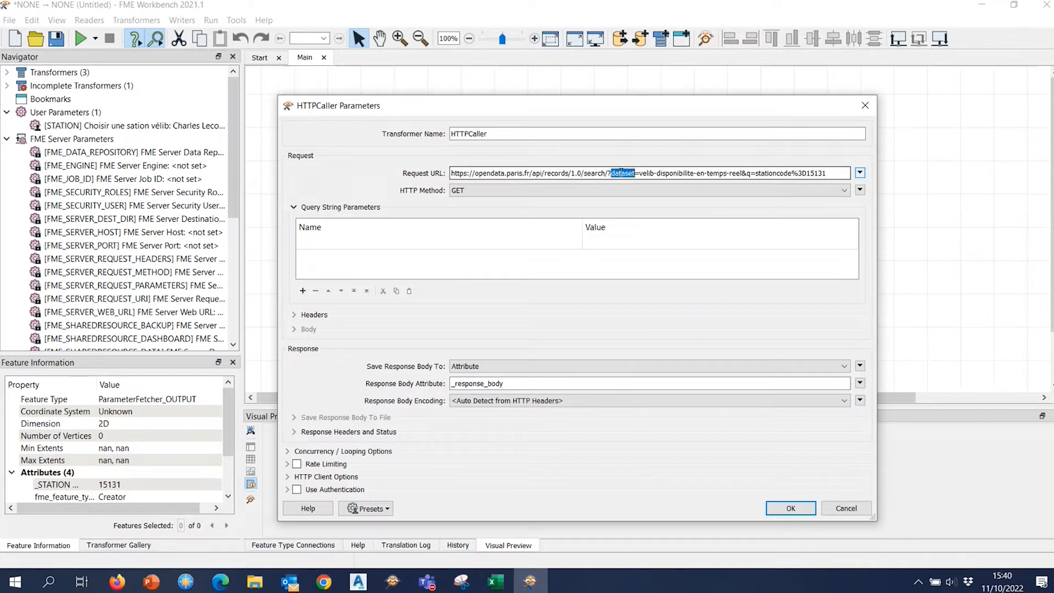
double_click(335, 243)
key(ctrl+v)
click(644, 173)
click(643, 173)
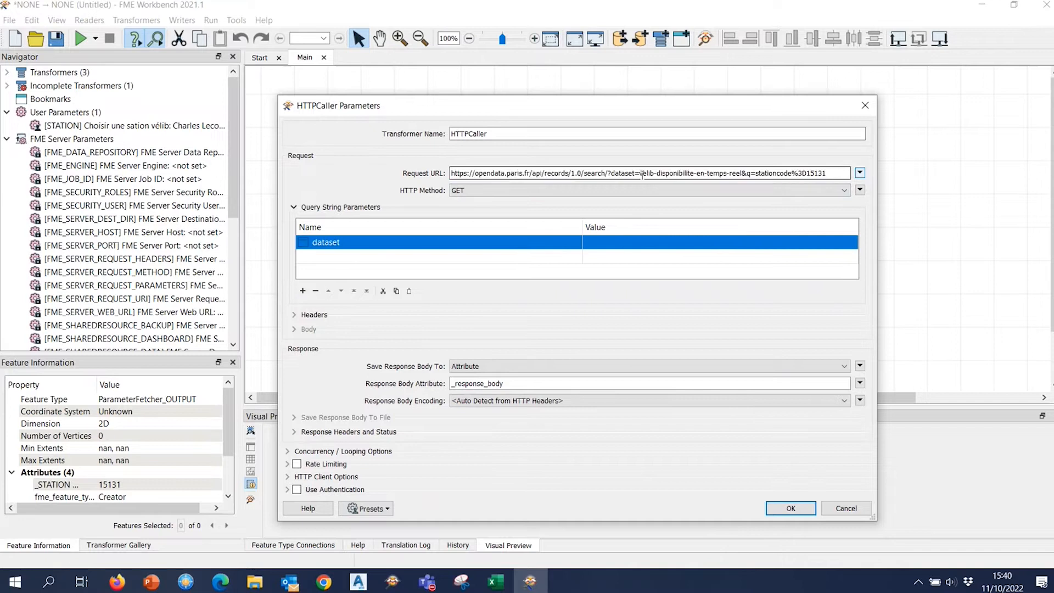
drag(641, 174, 739, 176)
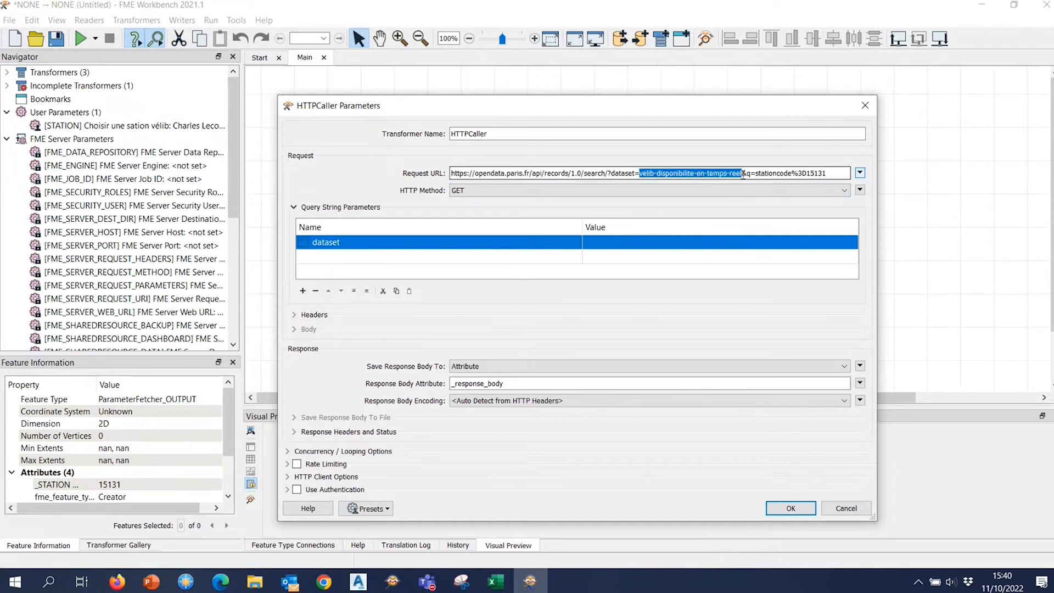
click(603, 243)
text(velib-disponibilite-en-temps-reel)
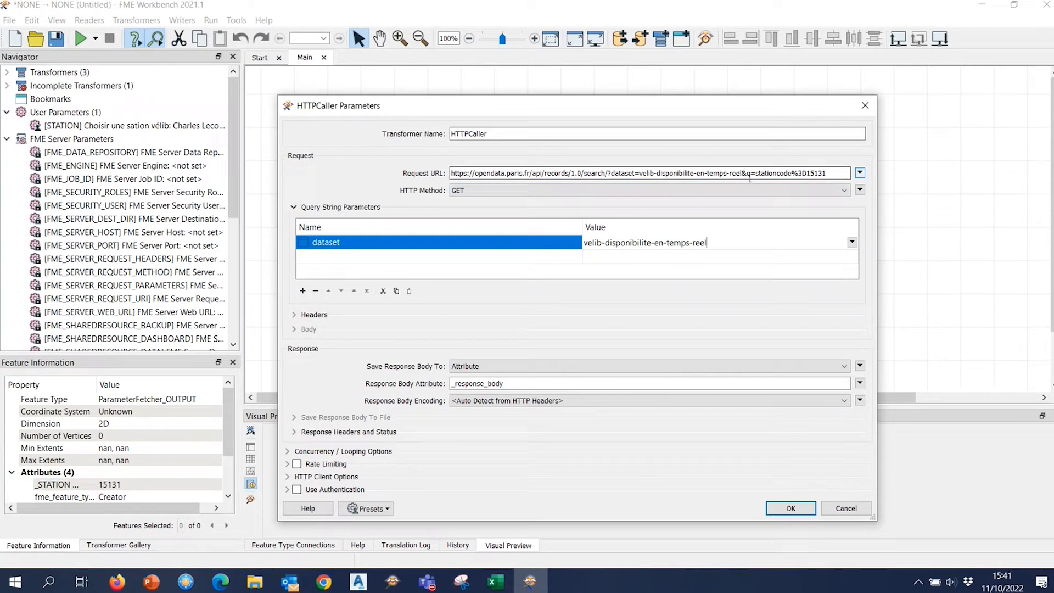
Add a second query string parameter named q and copy stationcode%3D15131 from the request URL into its value's text editor.
click(424, 259)
text(q)
triple_click(810, 172)
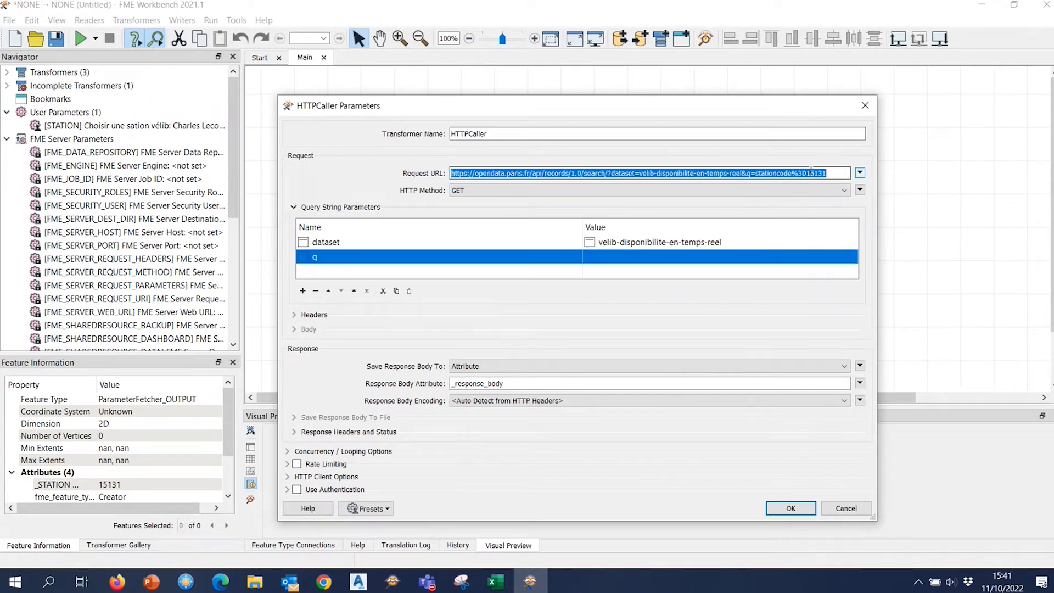
click(830, 257)
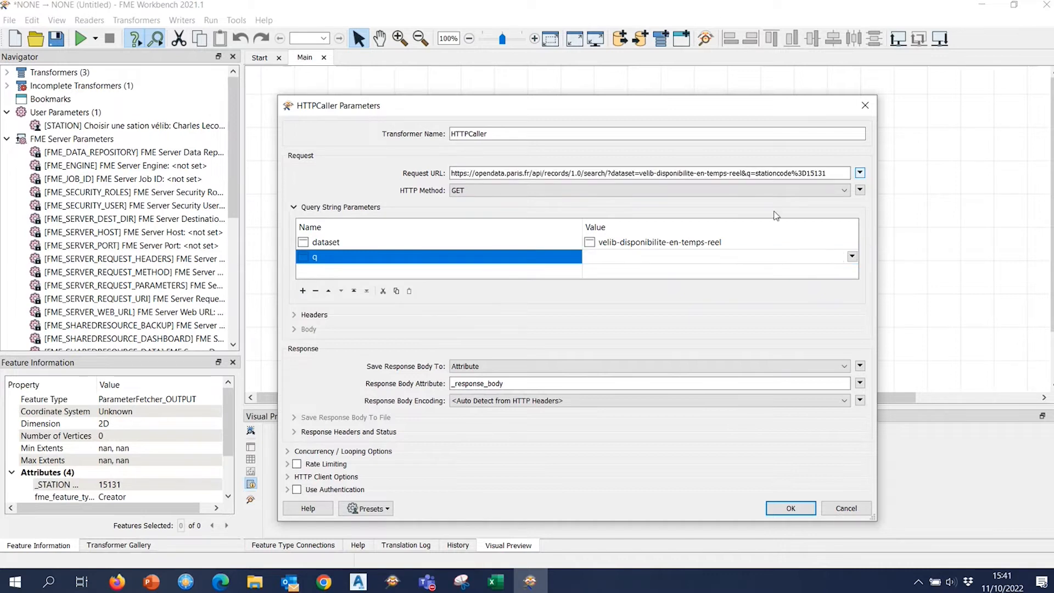
drag(756, 174, 837, 178)
key(ctrl+c)
click(848, 257)
click(852, 257)
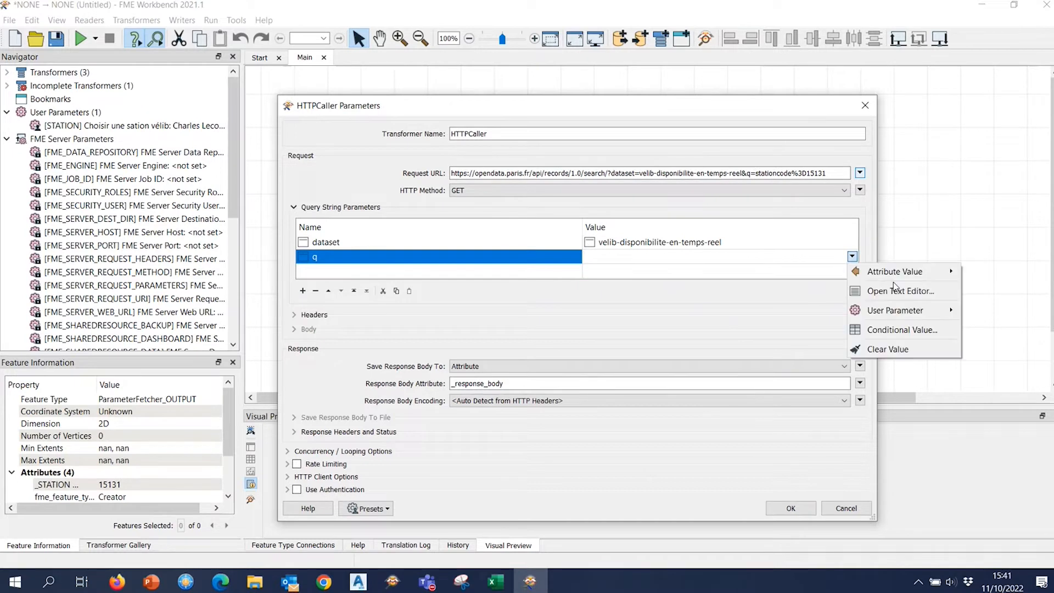
click(893, 291)
key(ctrl+v)
drag(460, 177, 473, 176)
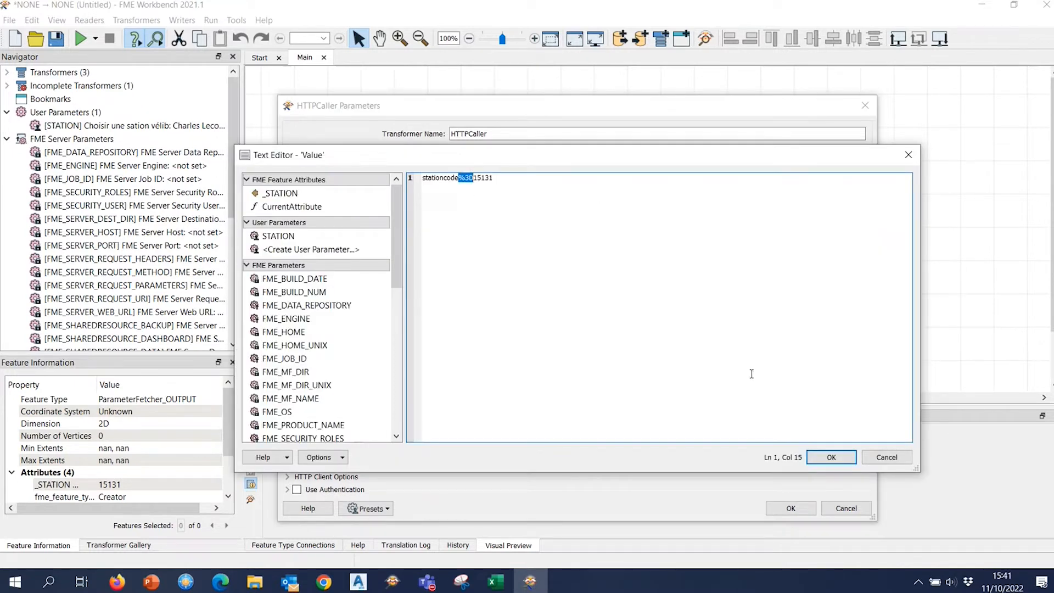
text(=)
double_click(473, 177)
double_click(280, 193)
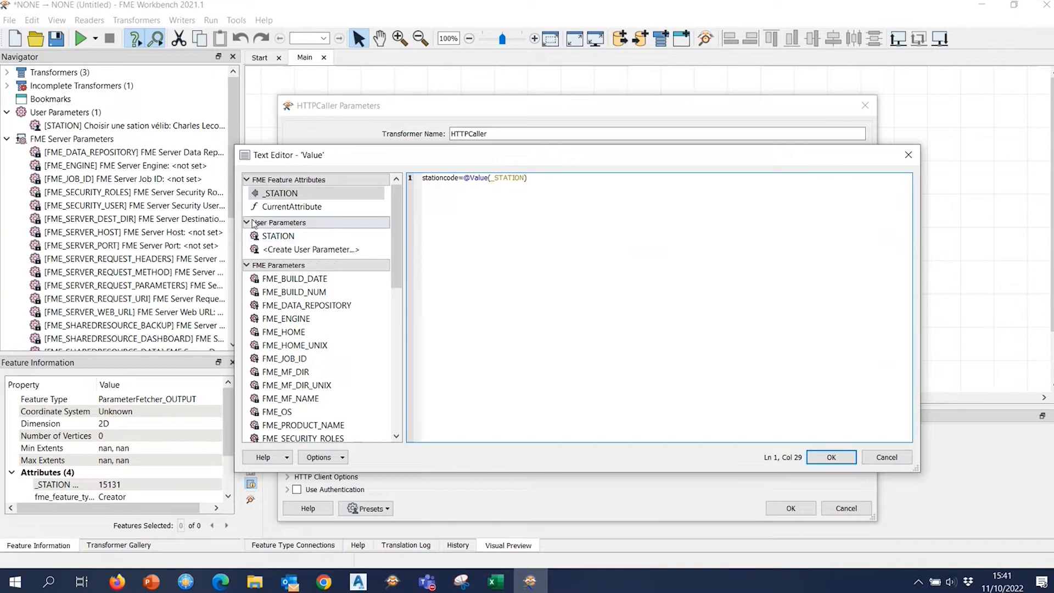
click(831, 458)
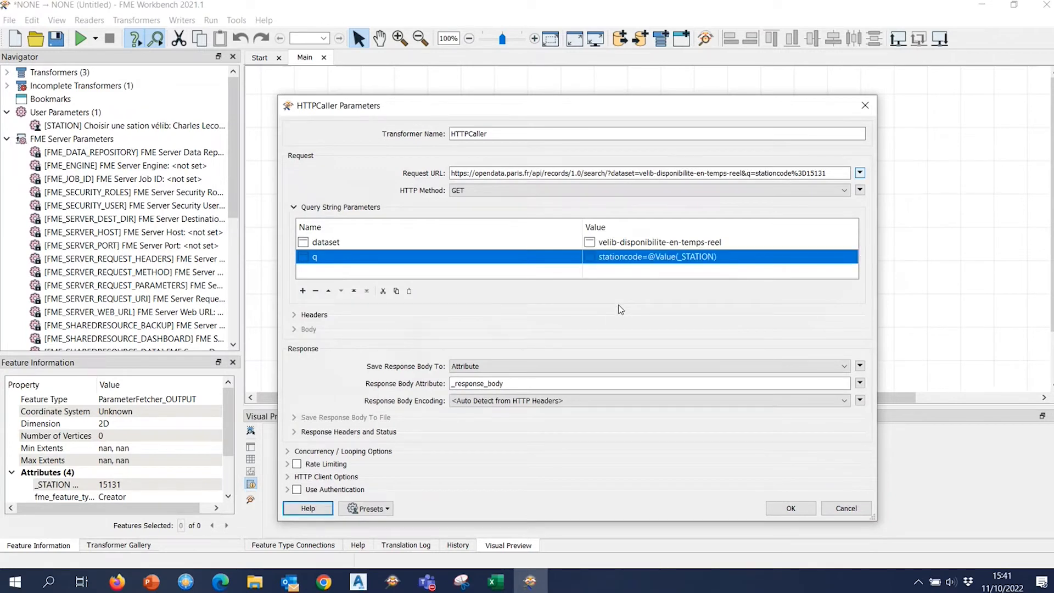
click(606, 173)
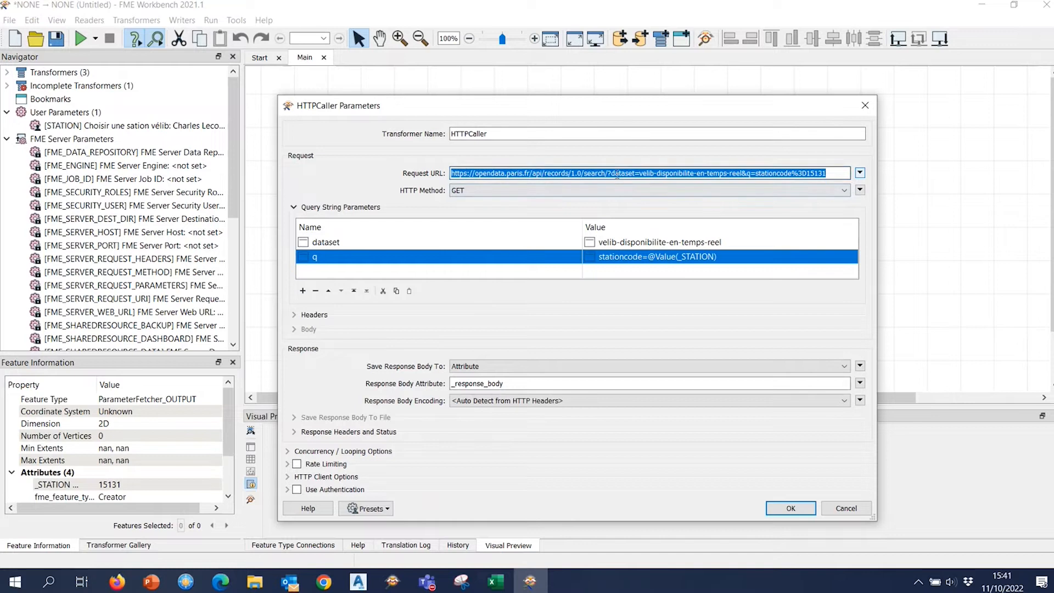
drag(608, 173, 840, 173)
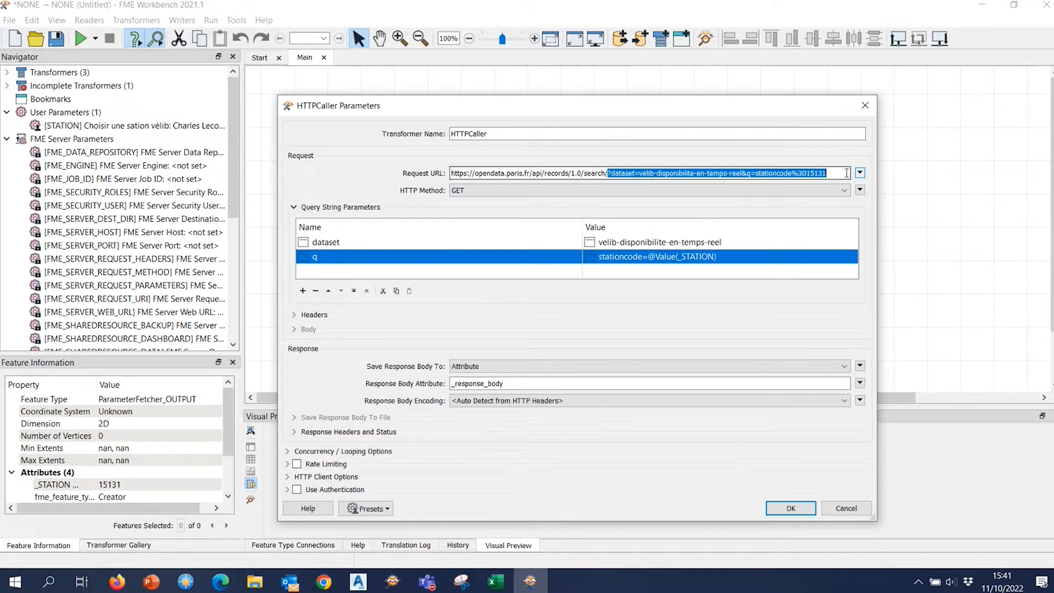
key(BackSpace)
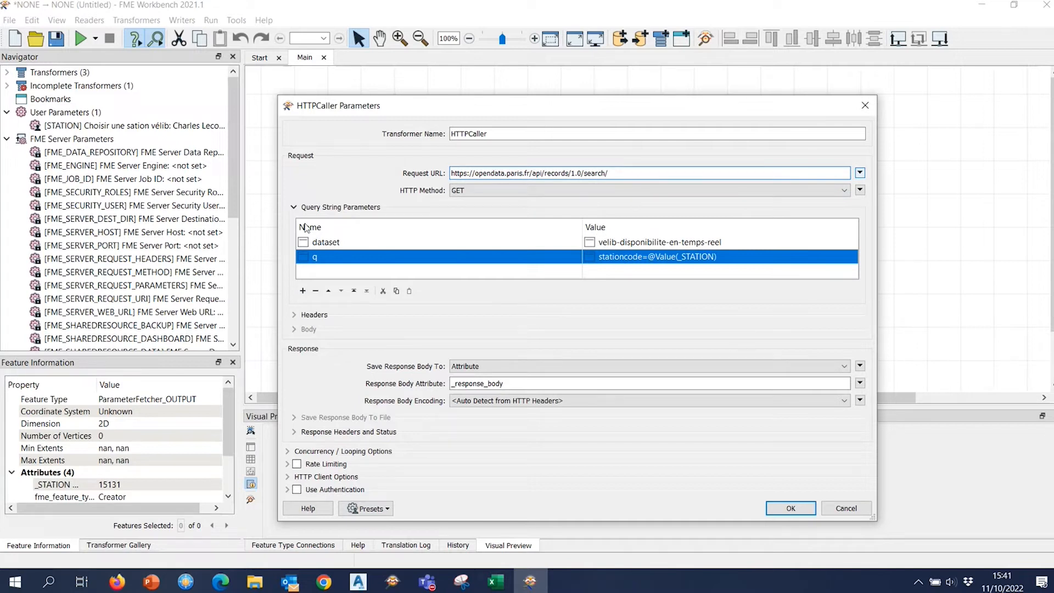
click(791, 508)
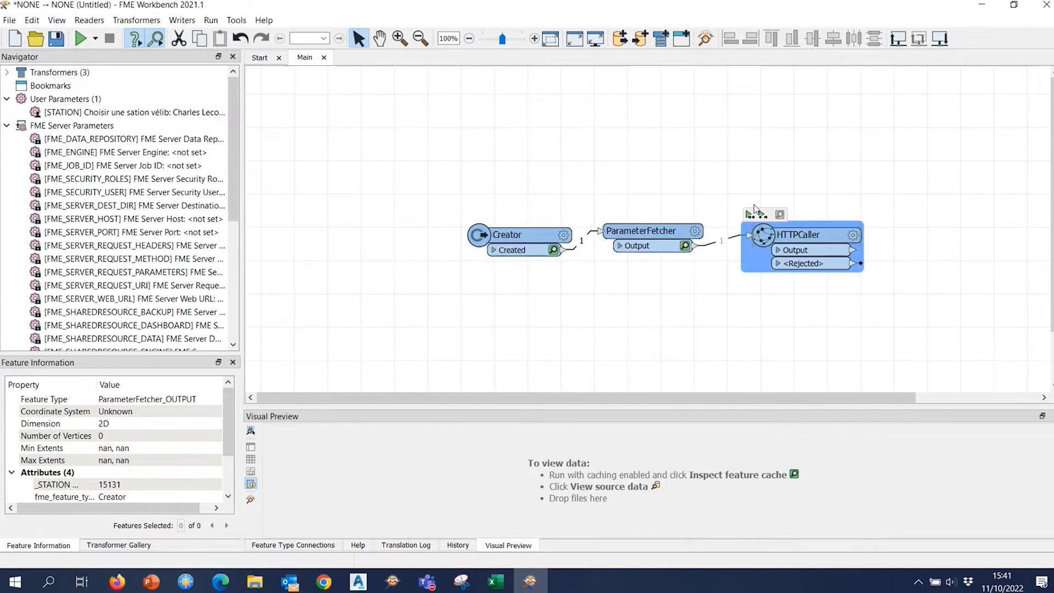
Run the workspace up to the HTTPCaller and inspect the full _response_body value in its output.
click(750, 213)
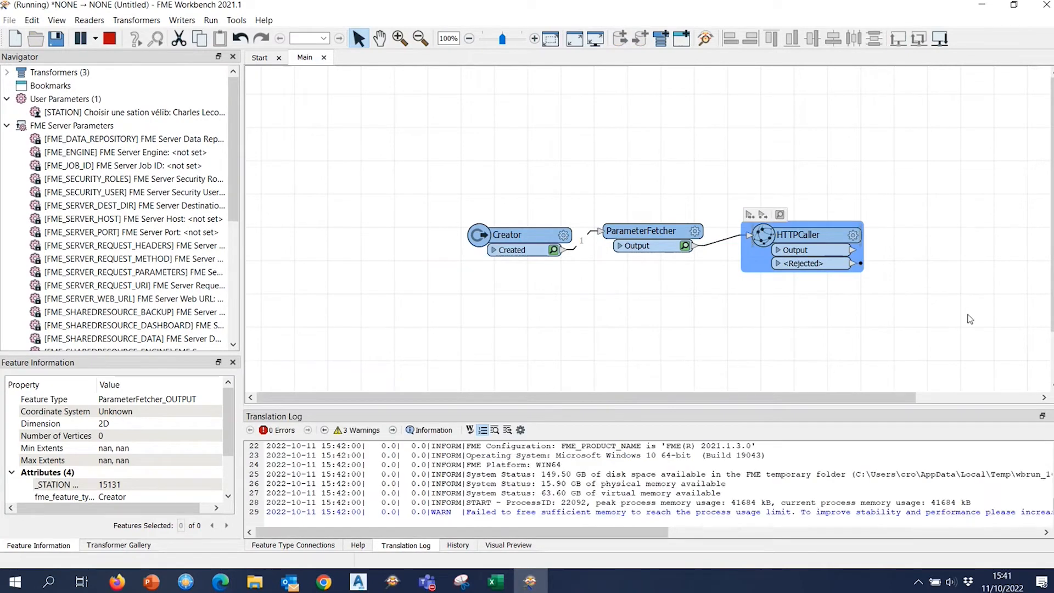
drag(940, 310, 790, 275)
click(694, 216)
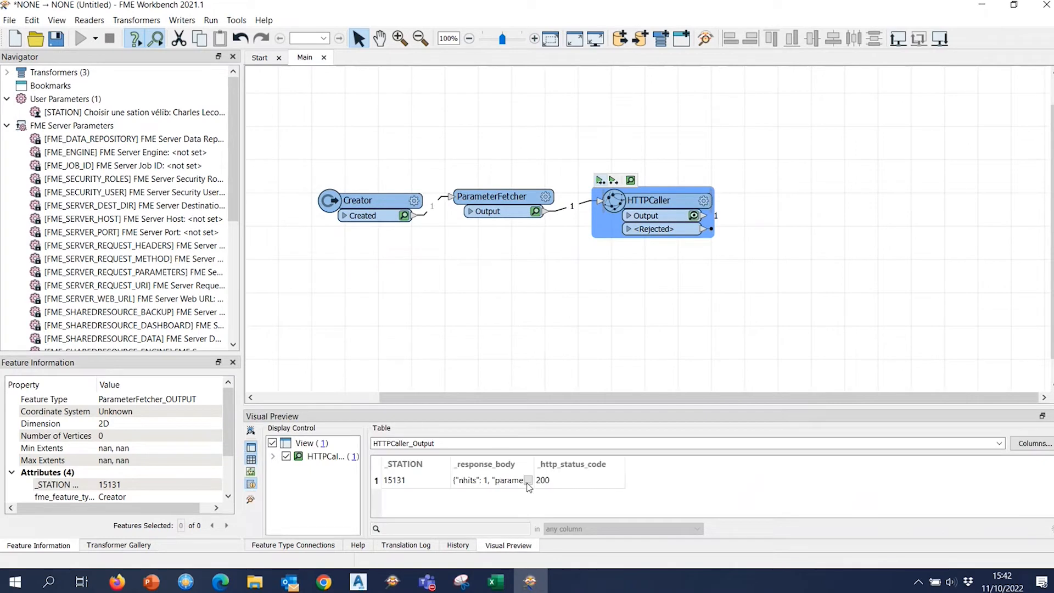
click(528, 482)
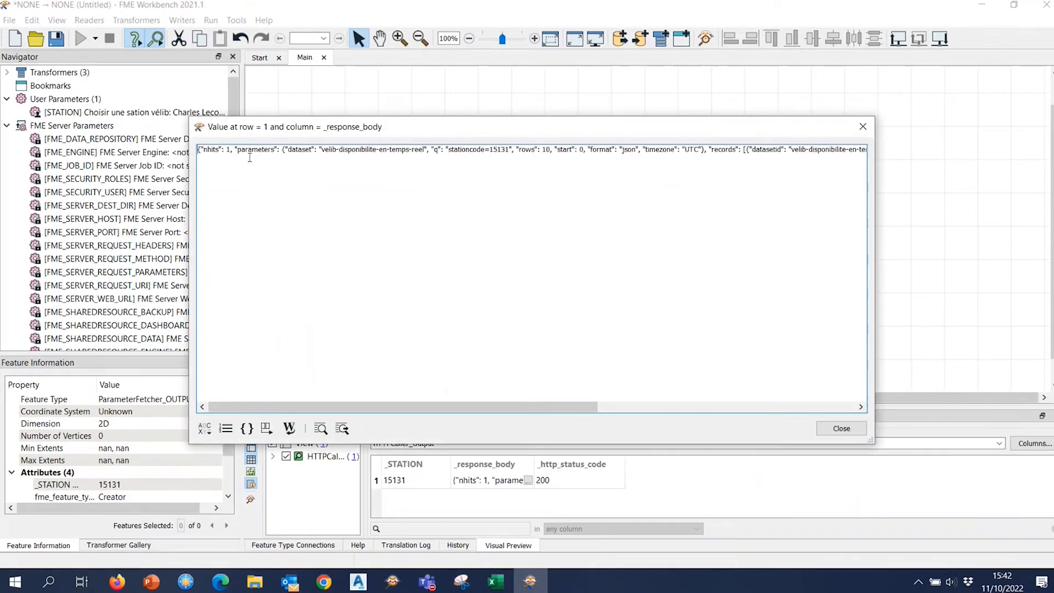
click(864, 126)
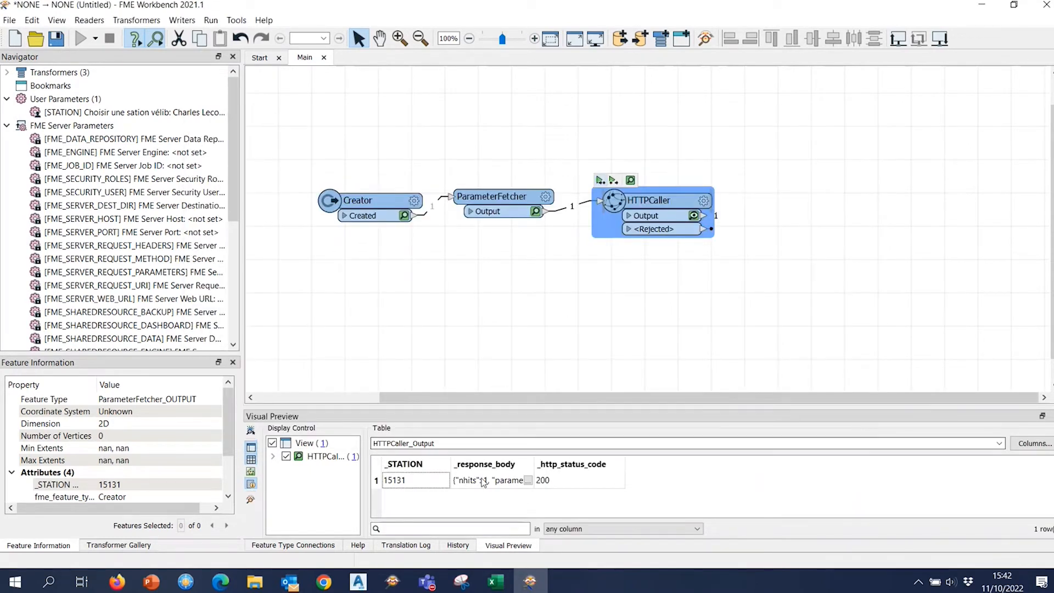
Add a JSONFormatter transformer and line it up to the right of the HTTPCaller.
text(for)
key(BackSpace)
key(BackSpace)
key(BackSpace)
text(jsonfo)
key(Return)
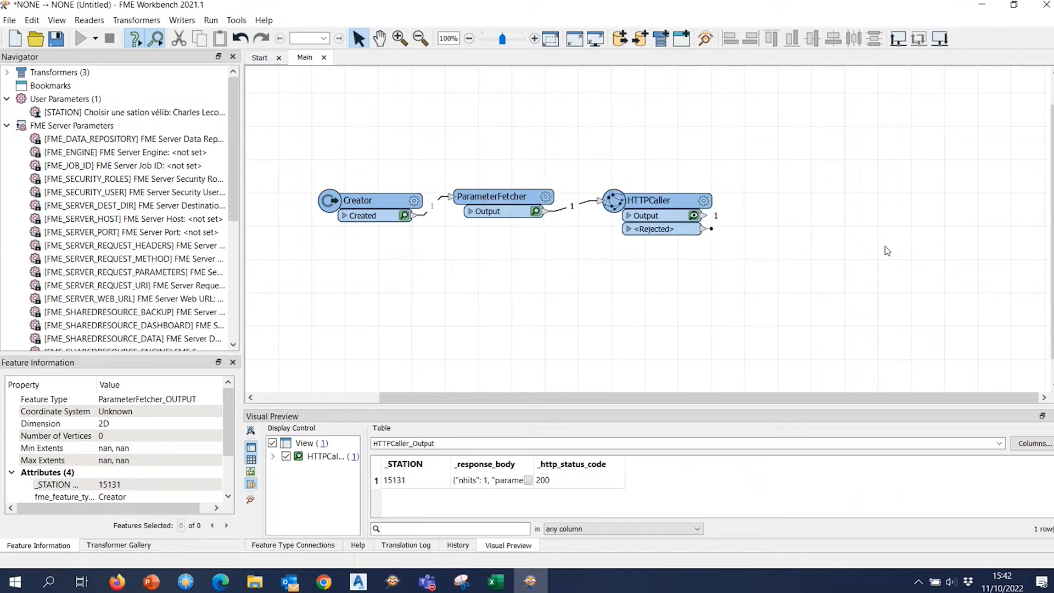
drag(939, 233, 803, 198)
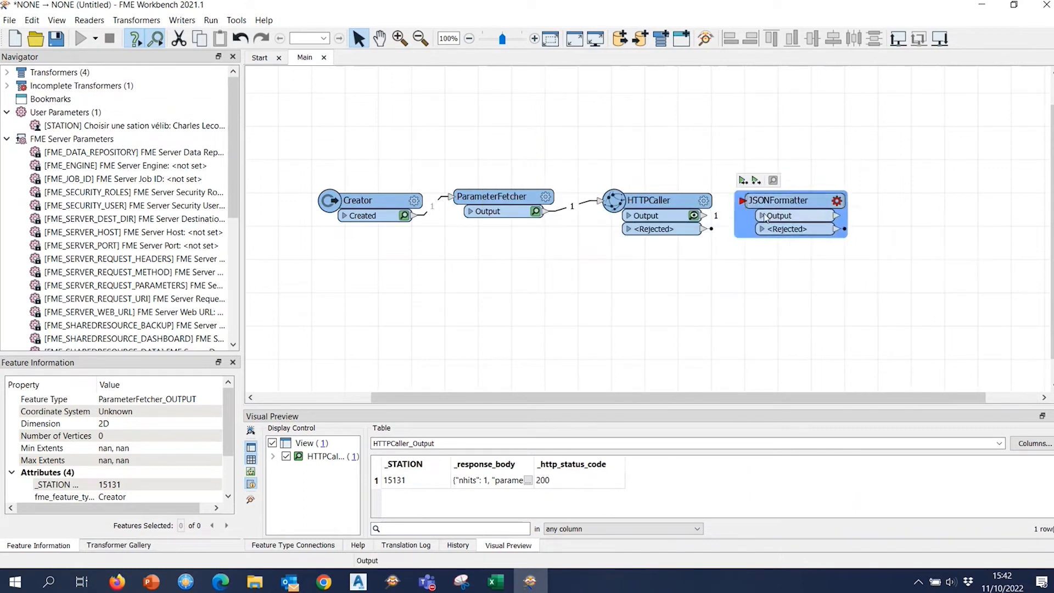
Connect the HTTPCaller output to the JSONFormatter and use the _response_body attribute as its JSON document.
click(837, 201)
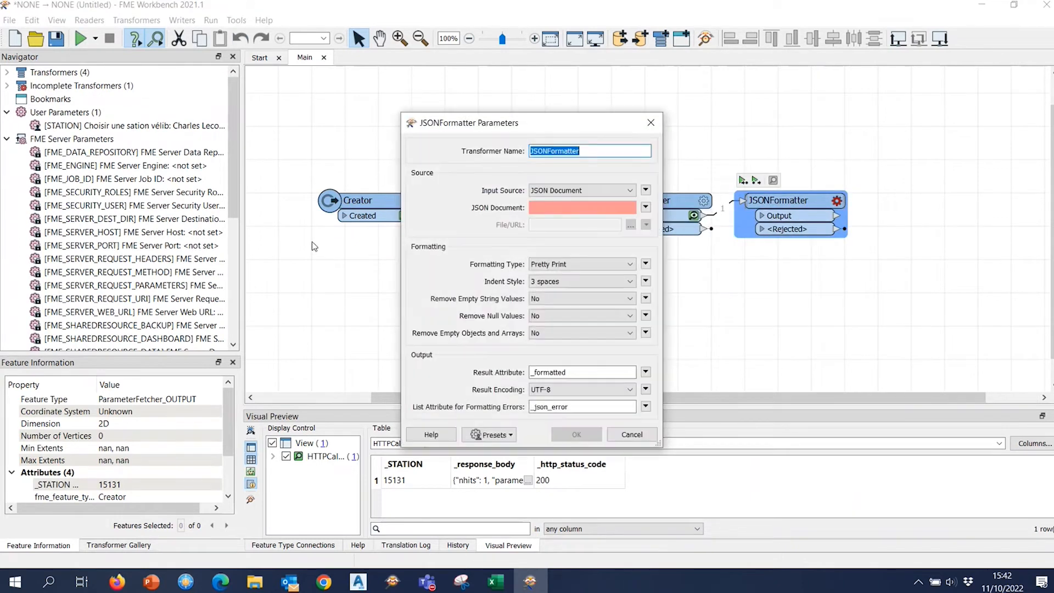
click(646, 208)
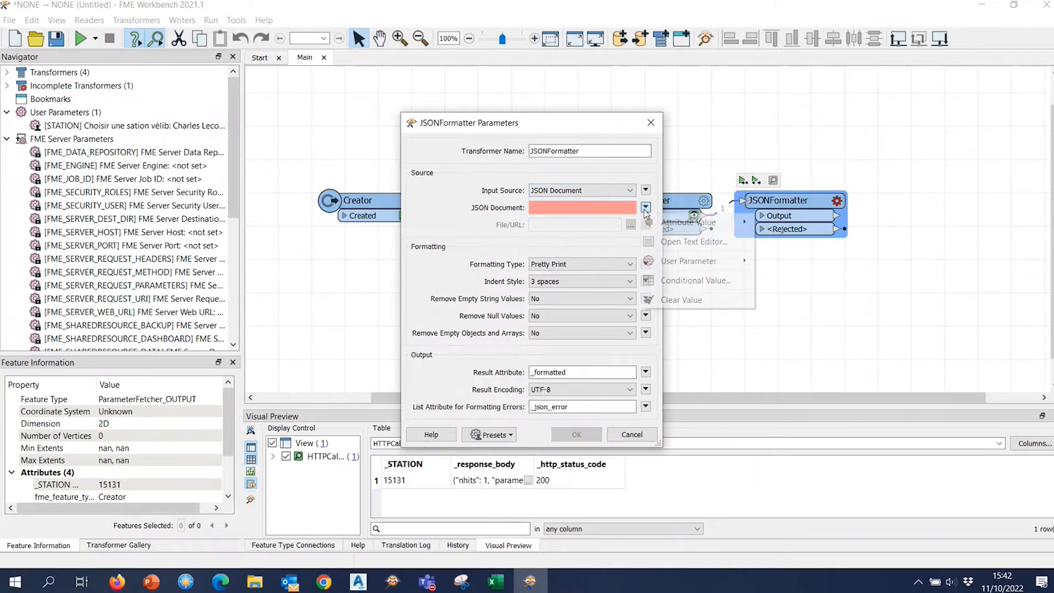
mouse_move(703, 225)
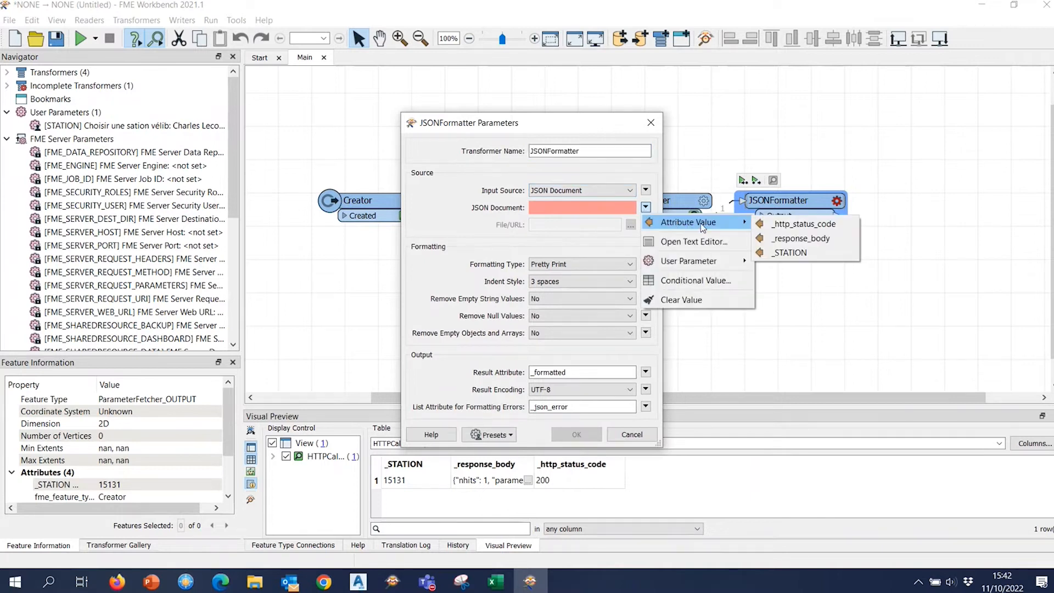
click(803, 239)
click(577, 434)
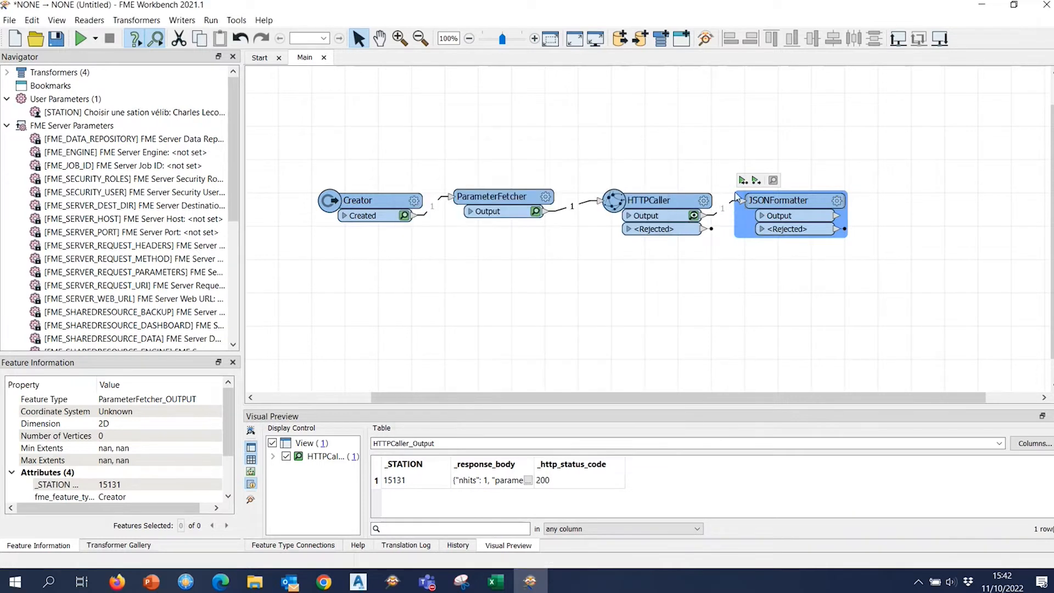
Run the workspace up to the JSONFormatter and compare the raw _response_body with the _formatted JSON in its output.
click(743, 181)
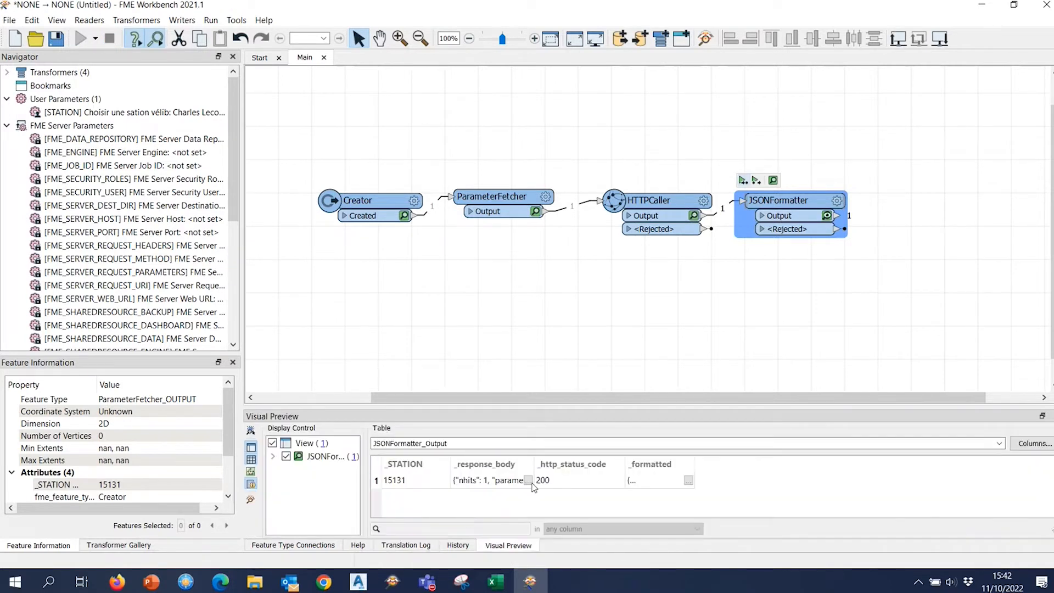
click(528, 480)
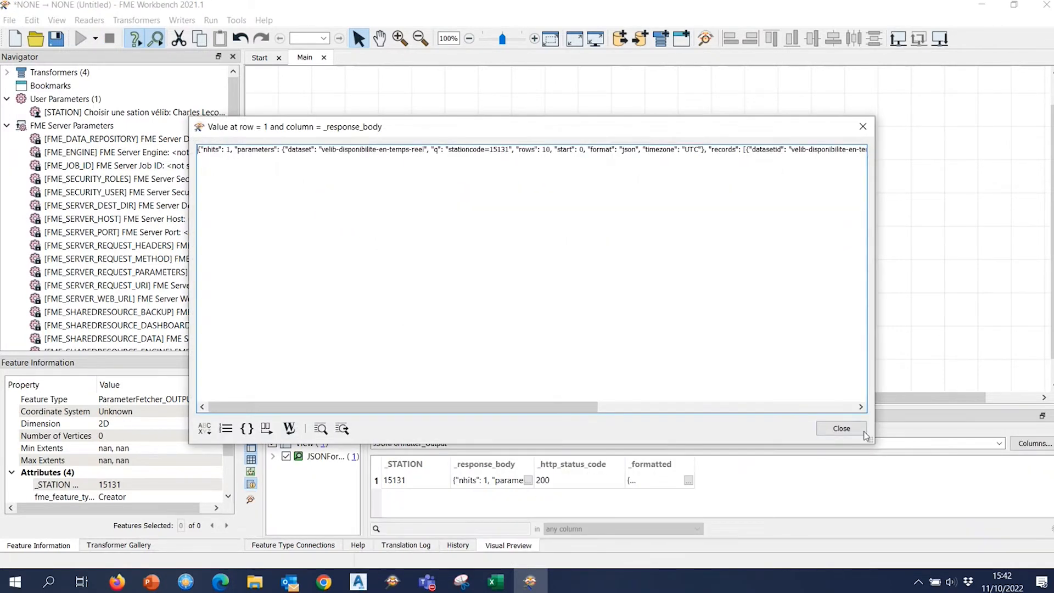
click(856, 428)
click(689, 481)
scroll(232, 196, down, 4)
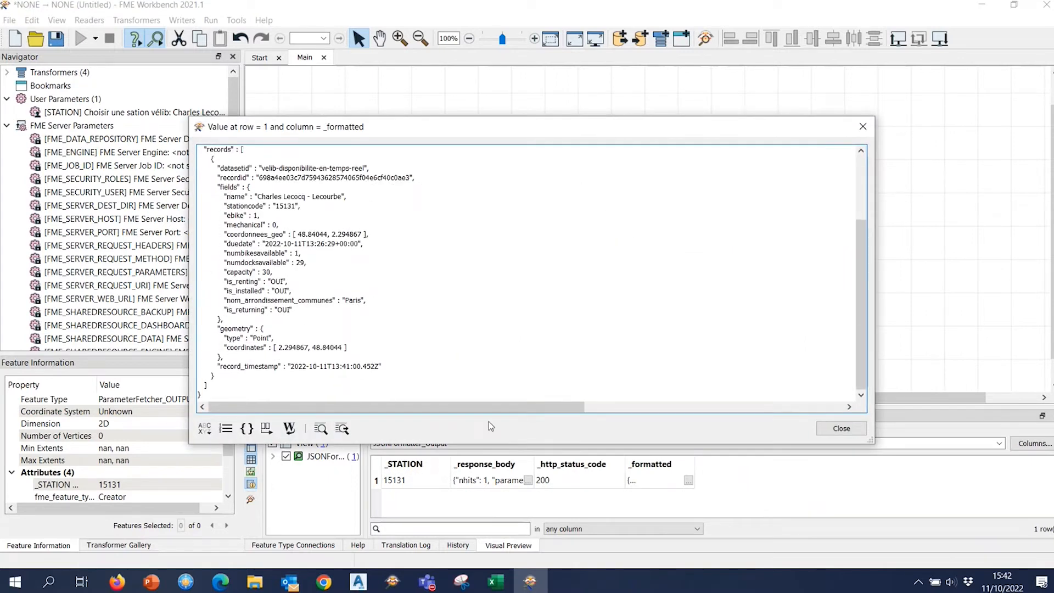
scroll(466, 351, up, 4)
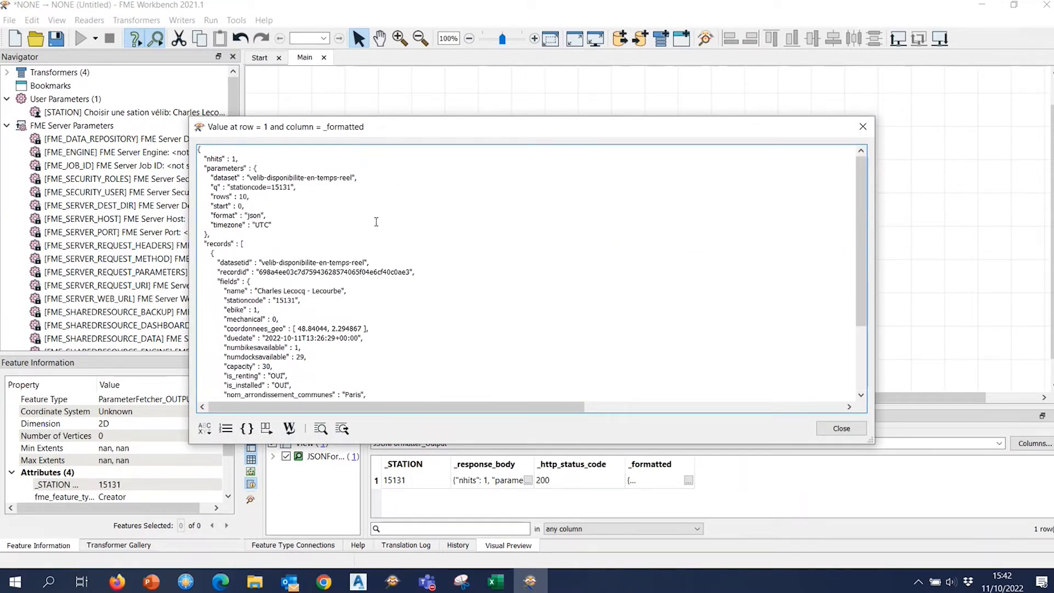
scroll(277, 234, down, 4)
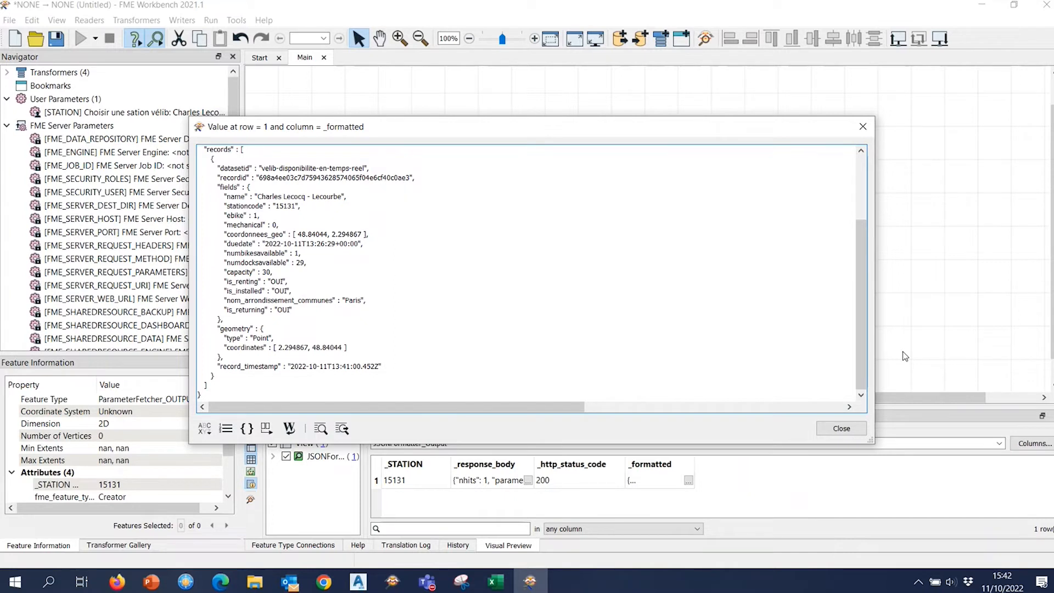
Add a JSONExtractor transformer connected to the JSONFormatter output.
click(846, 432)
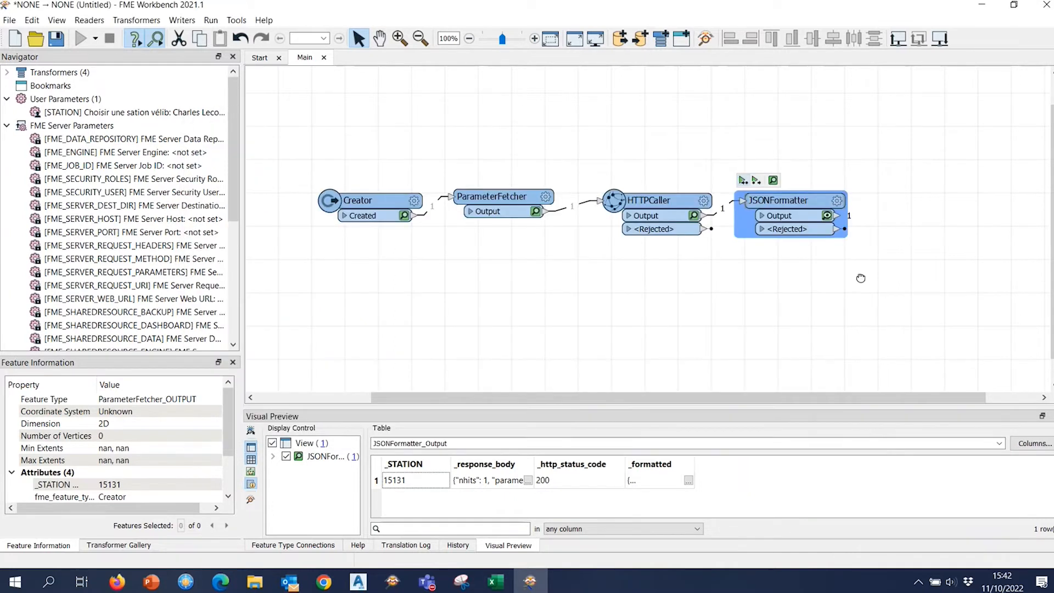
scroll(824, 280, up, 1)
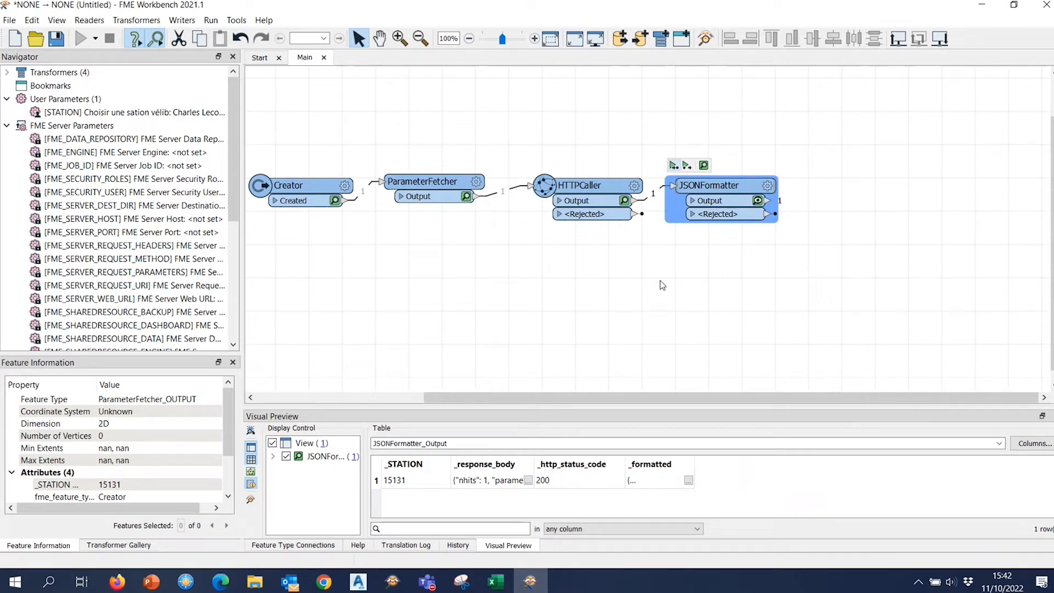
text(j)
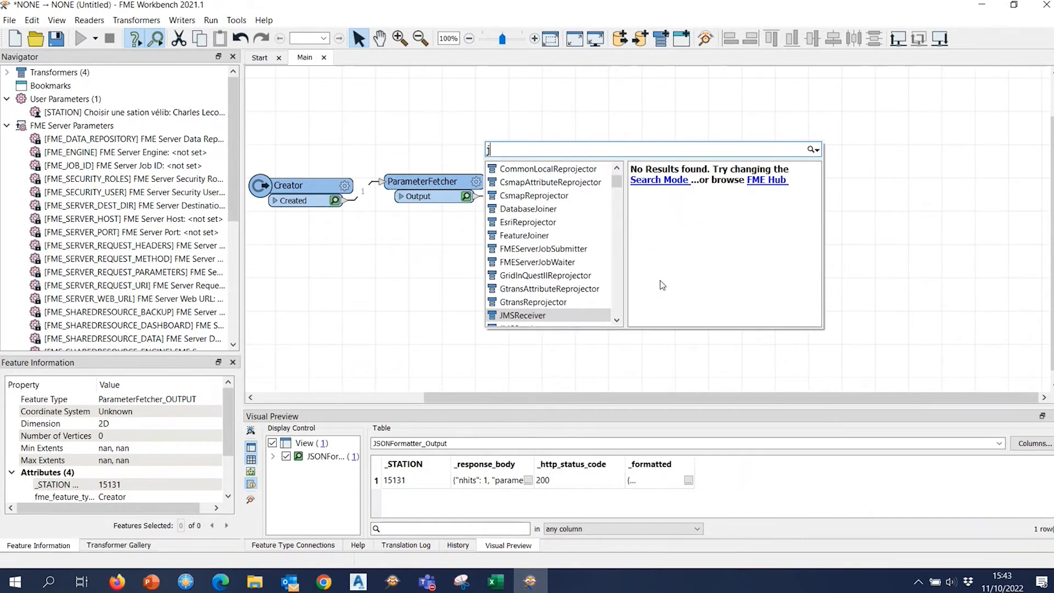
text(son)
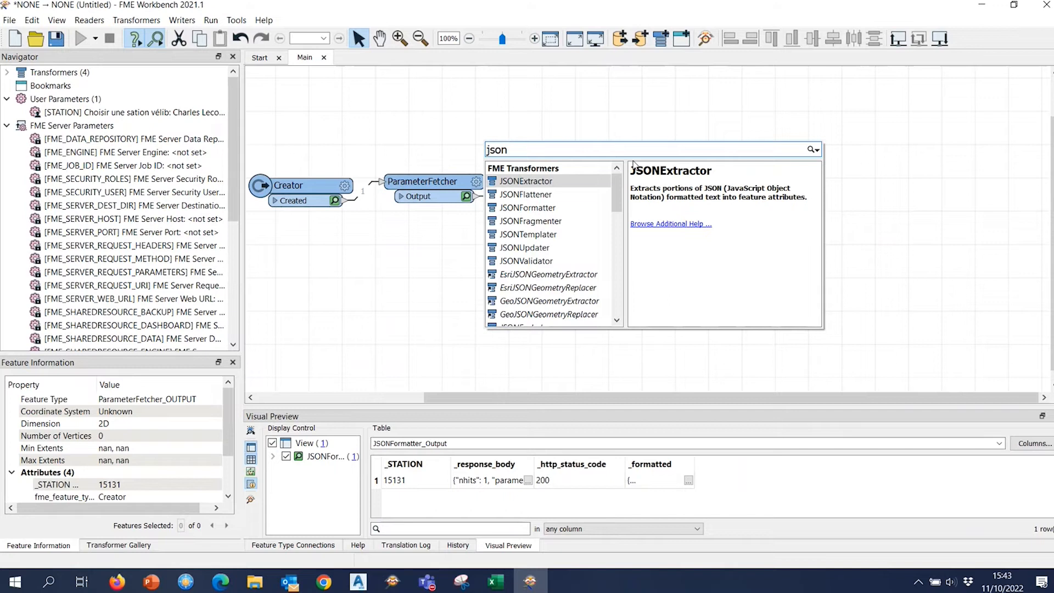
double_click(572, 187)
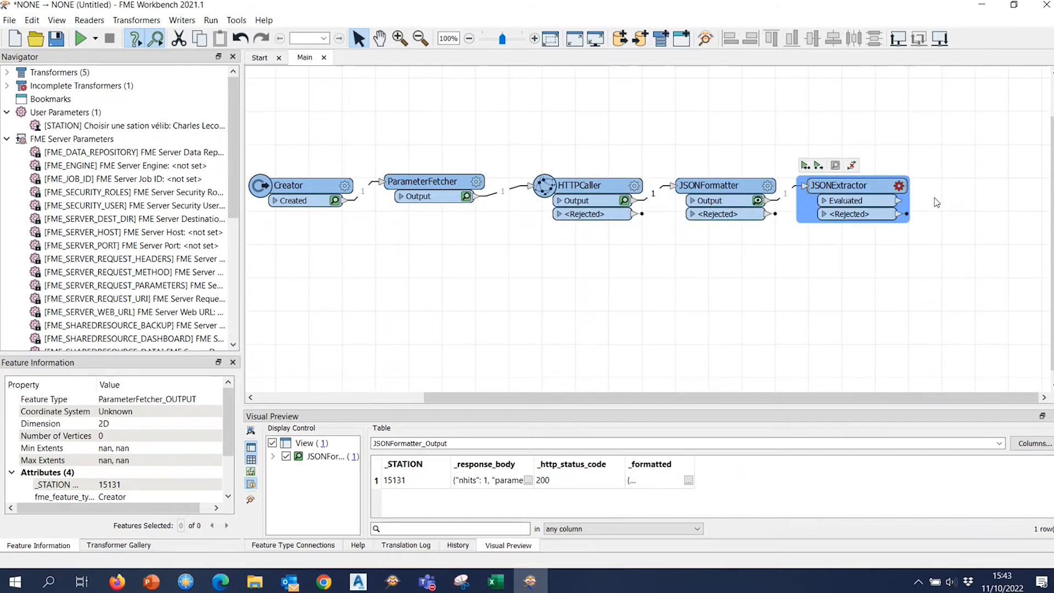
Locate the records key in the _formatted value, and set the JSONExtractor to read _formatted with a target attribute named nom.
click(689, 480)
double_click(220, 243)
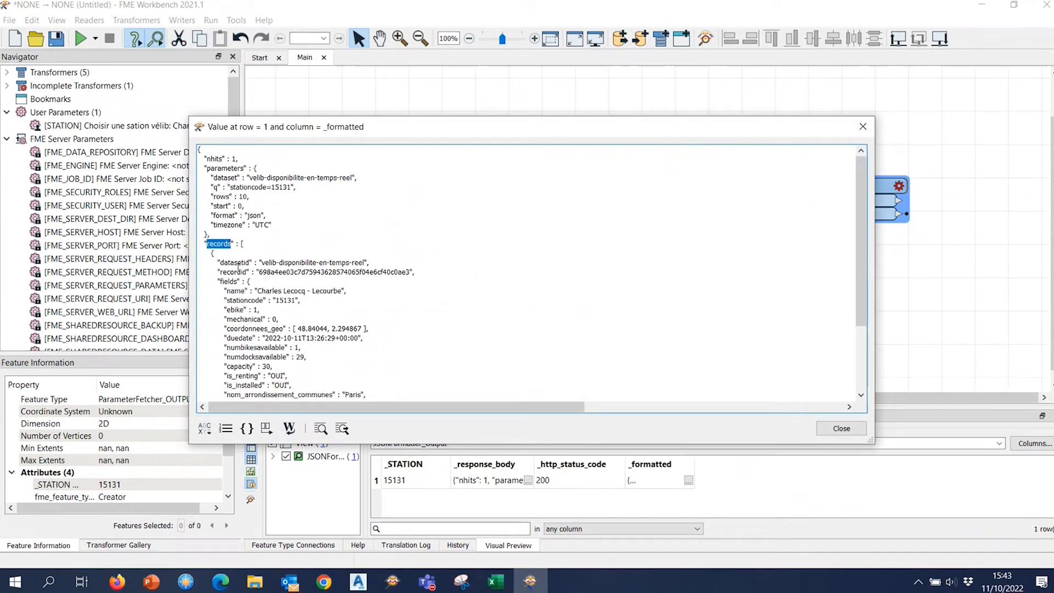
click(861, 128)
double_click(856, 186)
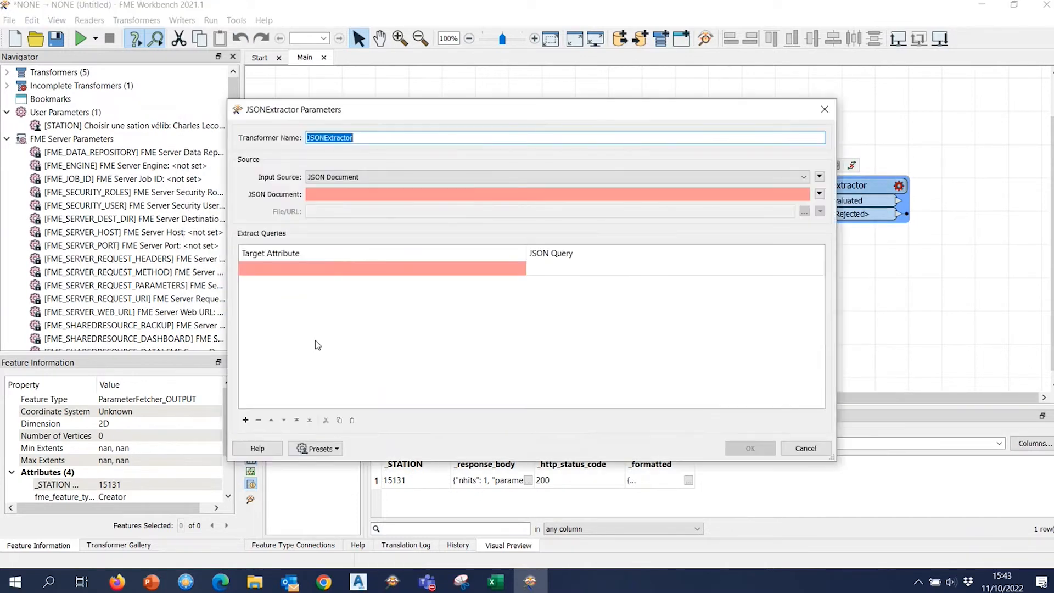
click(353, 269)
text(nom)
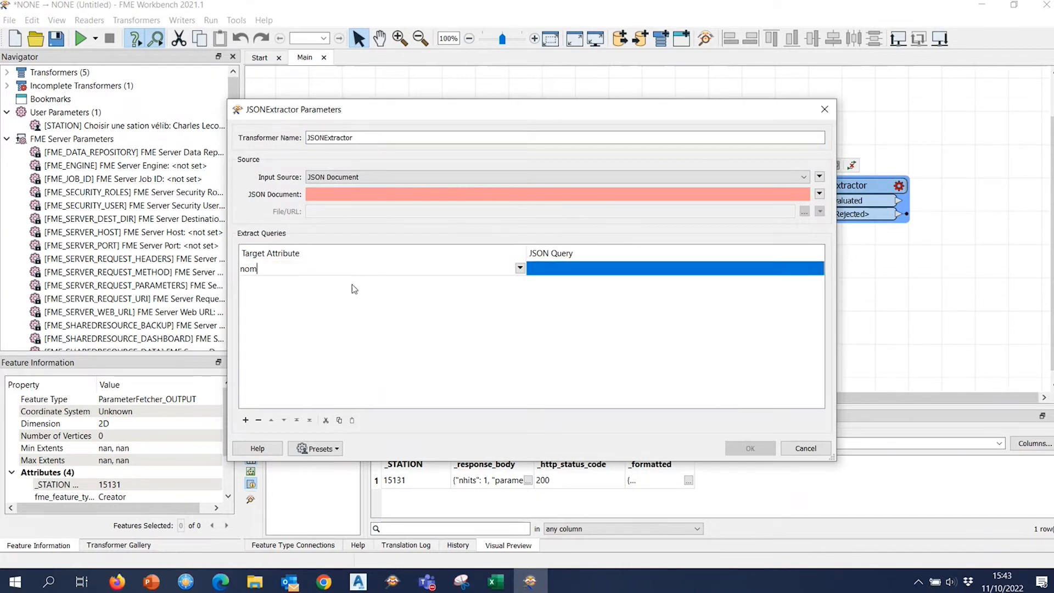
click(819, 193)
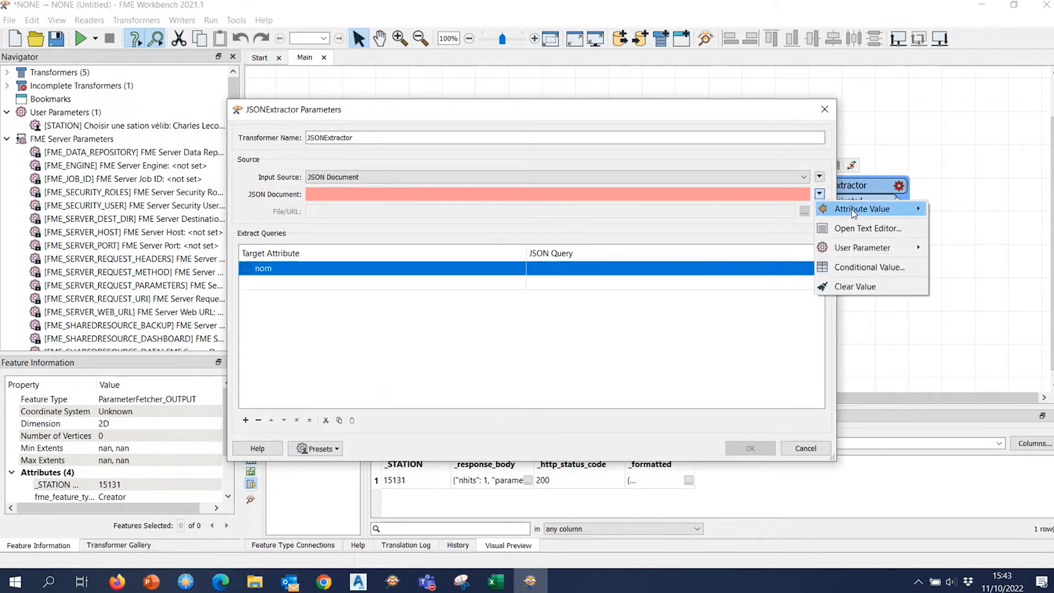
mouse_move(879, 208)
click(966, 210)
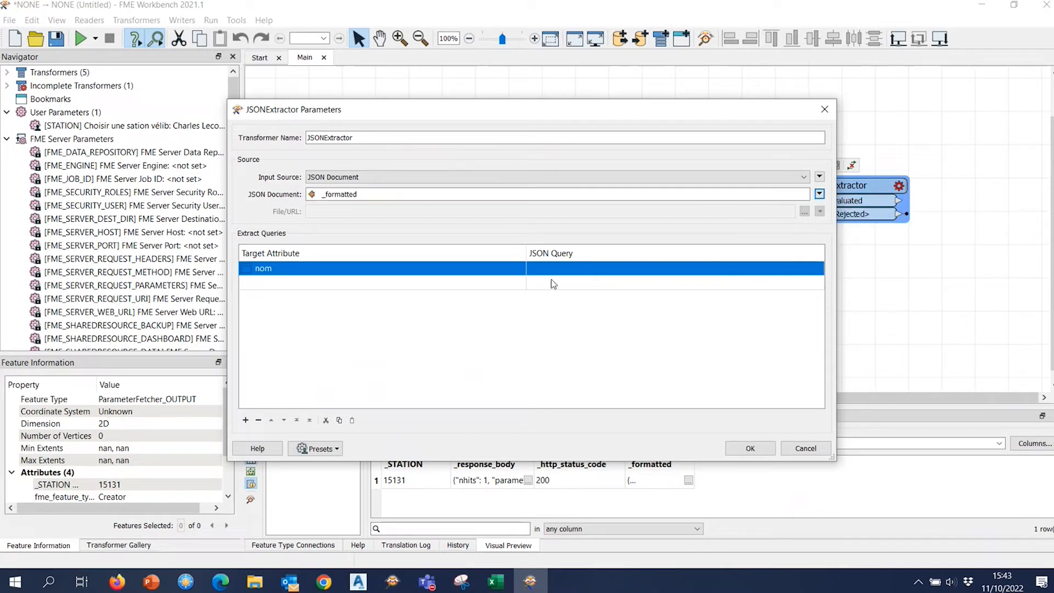
Set the JSON query of the nom attribute to json["records"] and apply the JSONExtractor parameters.
click(572, 269)
text(json)
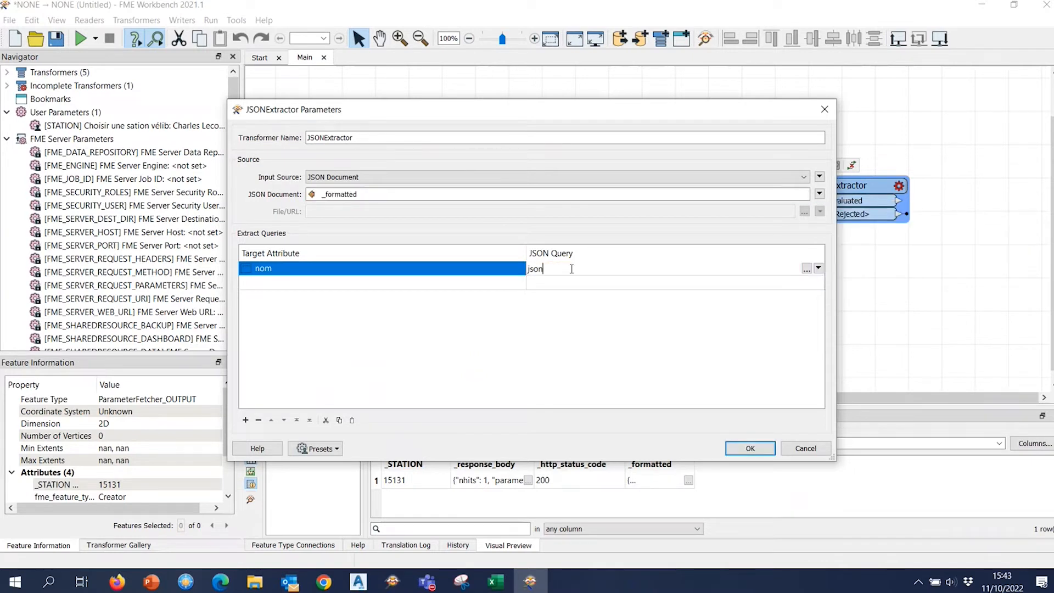
text(["records)
click(750, 448)
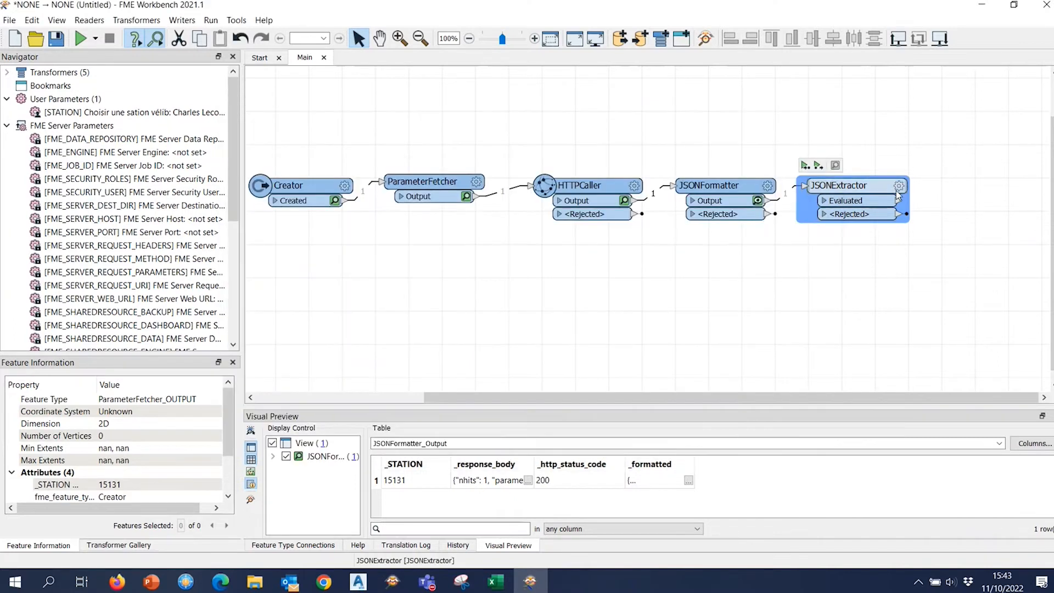
click(899, 186)
click(824, 446)
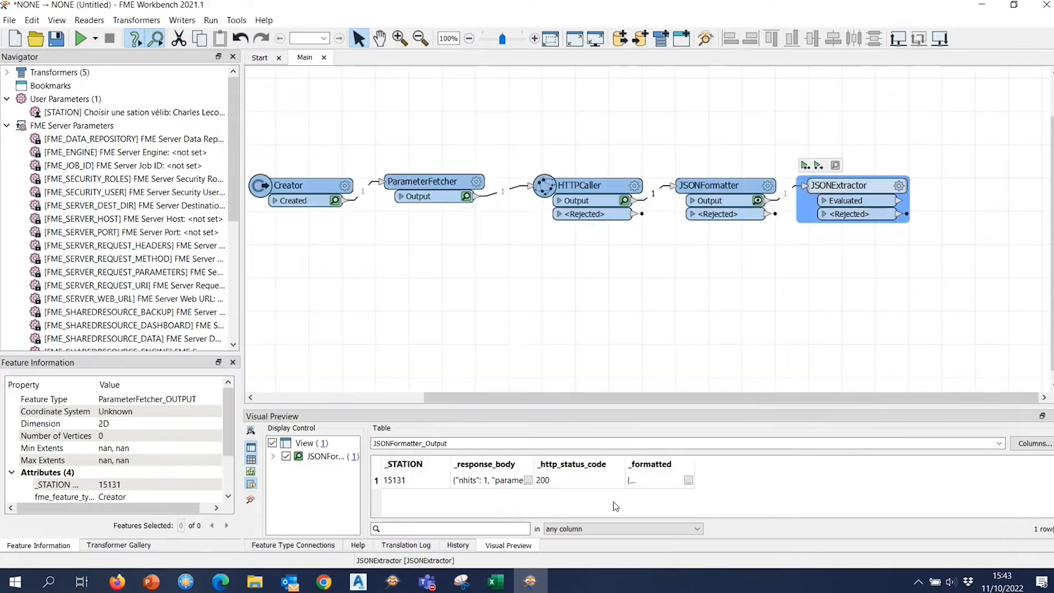
Check the structure under records in the _formatted value and extend nom's query to json["records"][0].
click(689, 481)
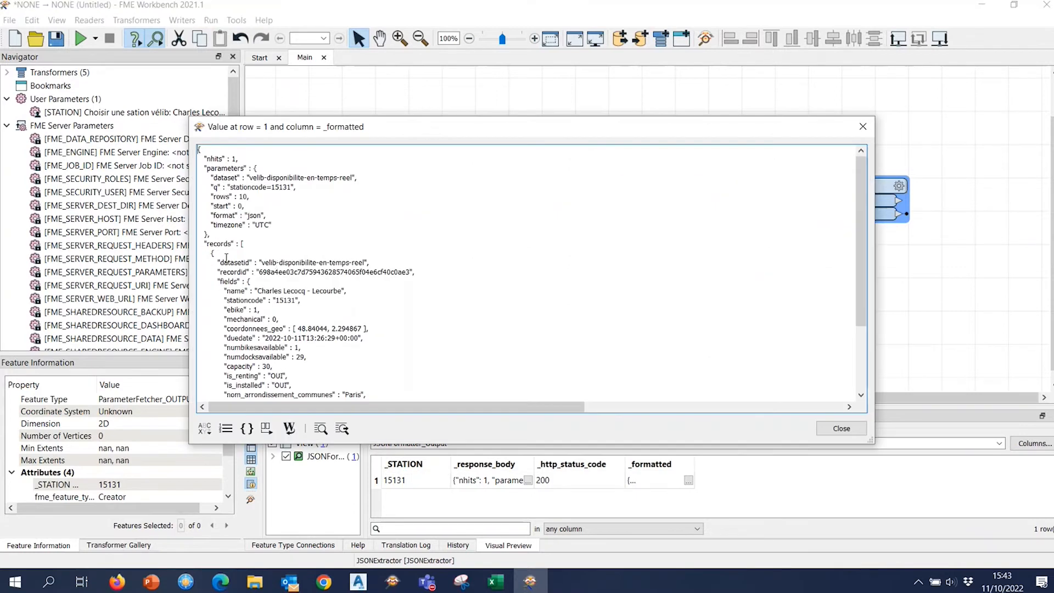
double_click(232, 281)
click(242, 244)
click(864, 132)
click(899, 186)
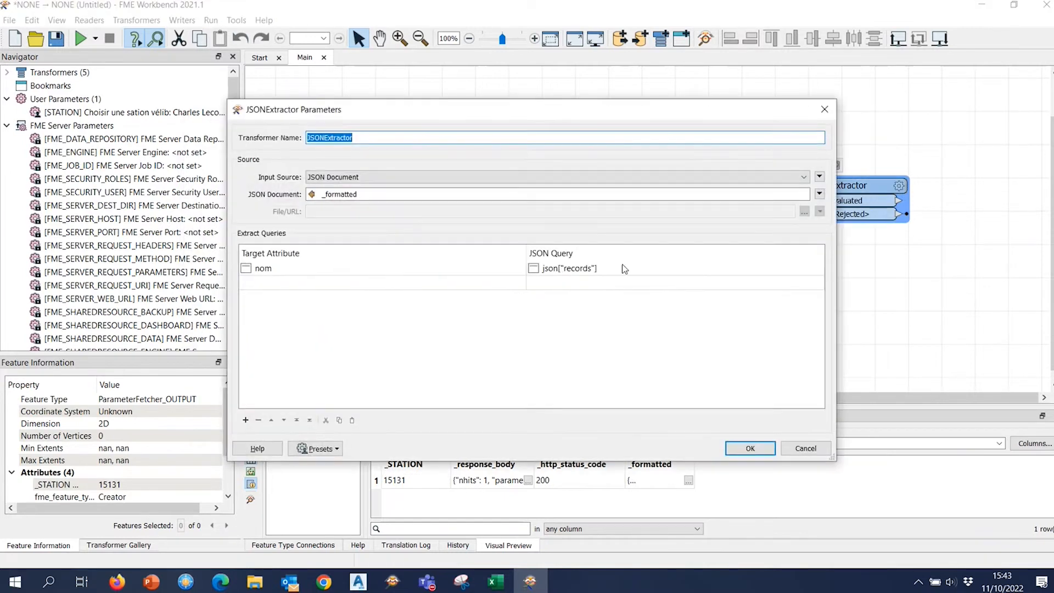
double_click(629, 272)
click(643, 271)
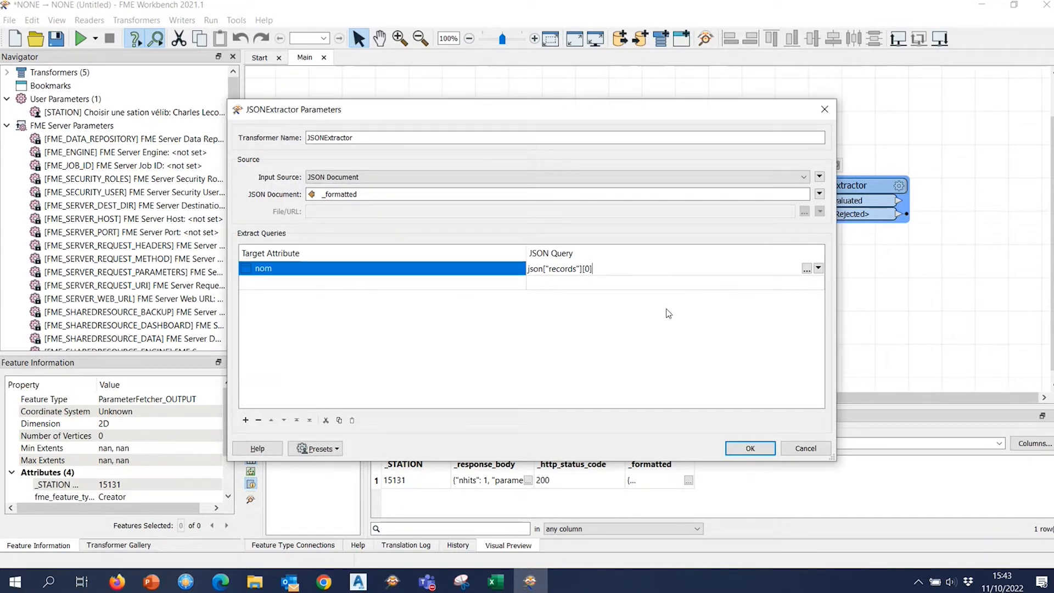
click(752, 447)
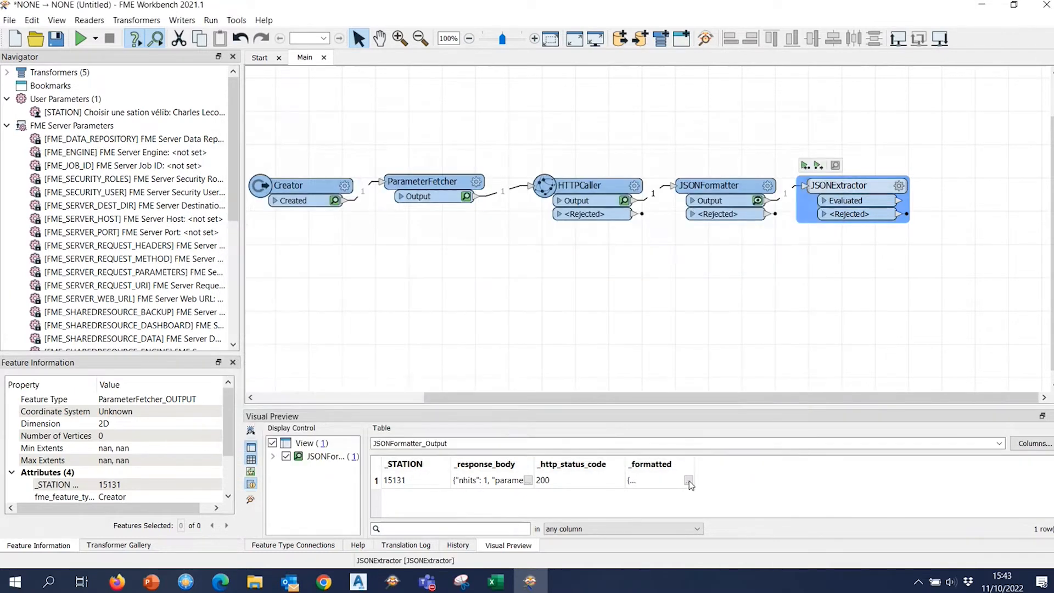
Look up the fields key in the _formatted value and extend nom's query to json["records"][0]["fields"].
click(690, 481)
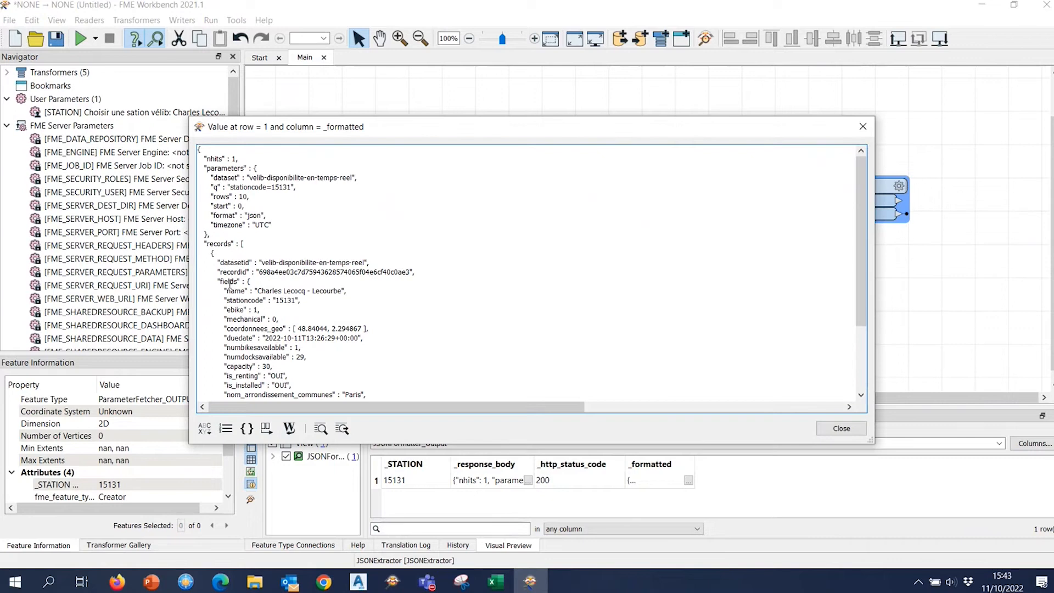
double_click(230, 282)
click(863, 127)
double_click(857, 186)
click(663, 270)
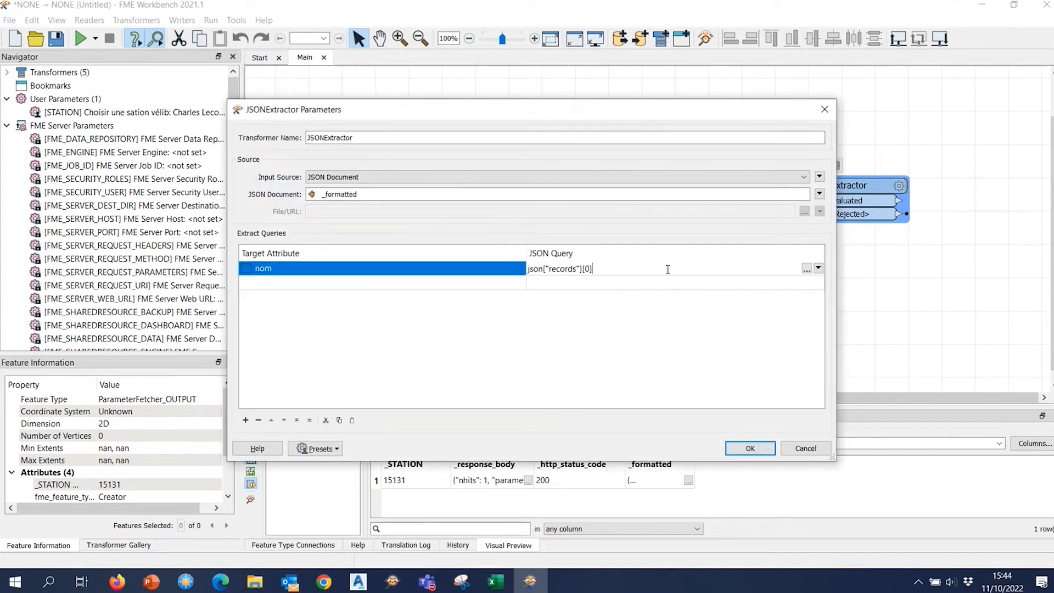
text(json["records"][0]["fields)
click(743, 449)
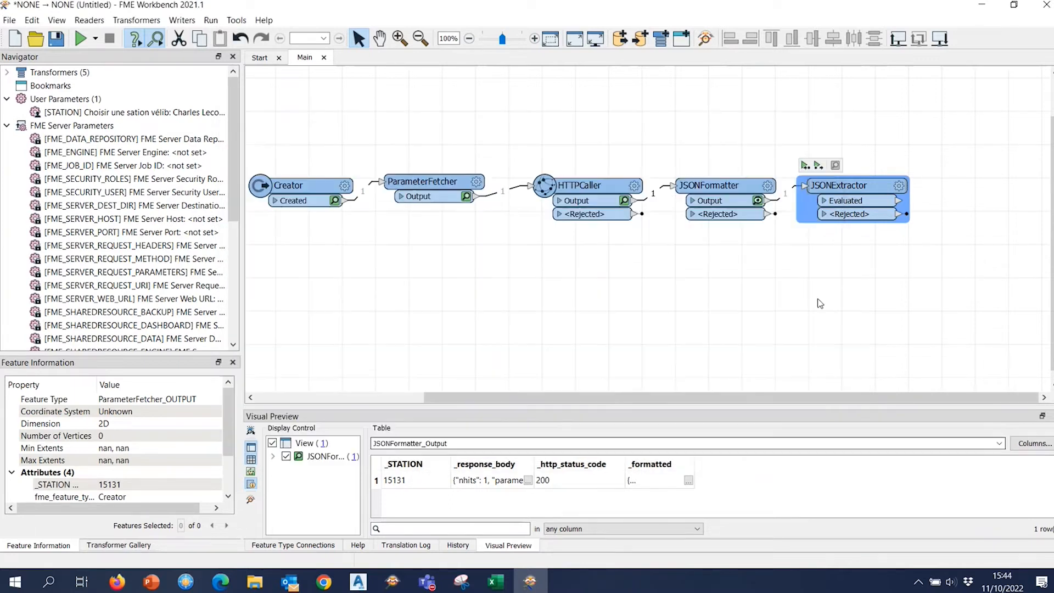
click(762, 200)
double_click(763, 201)
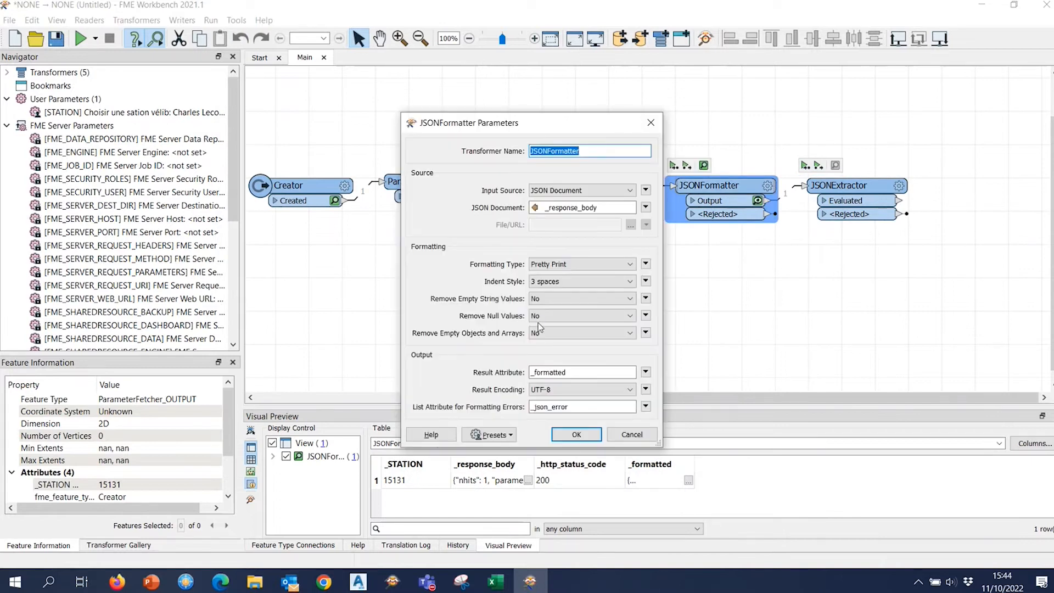
click(631, 434)
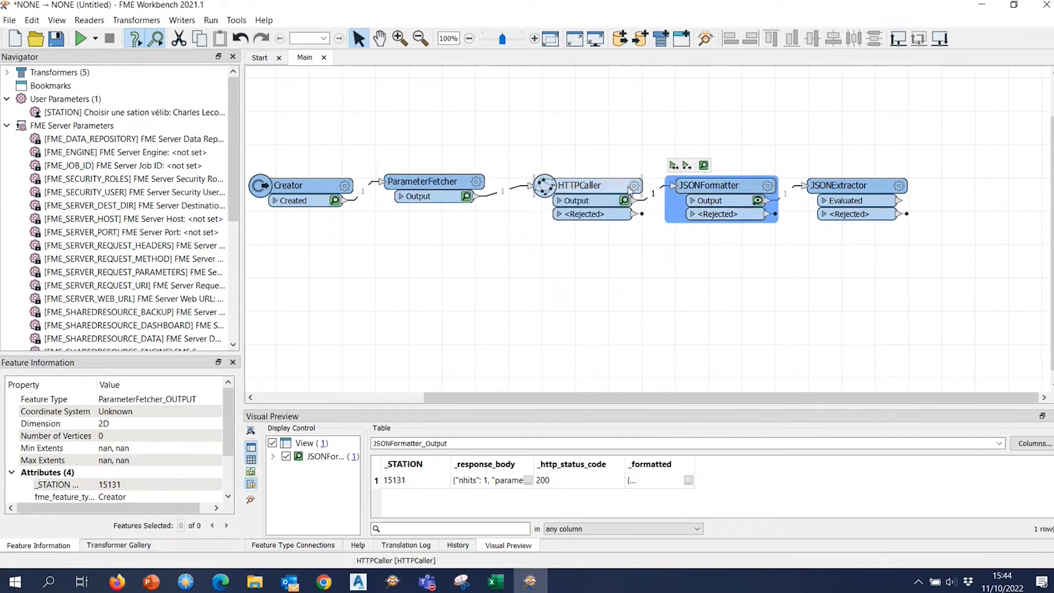
Look up the name key in the _formatted value and complete nom's query as json["records"][0]["fields"]["name"].
click(688, 481)
double_click(236, 292)
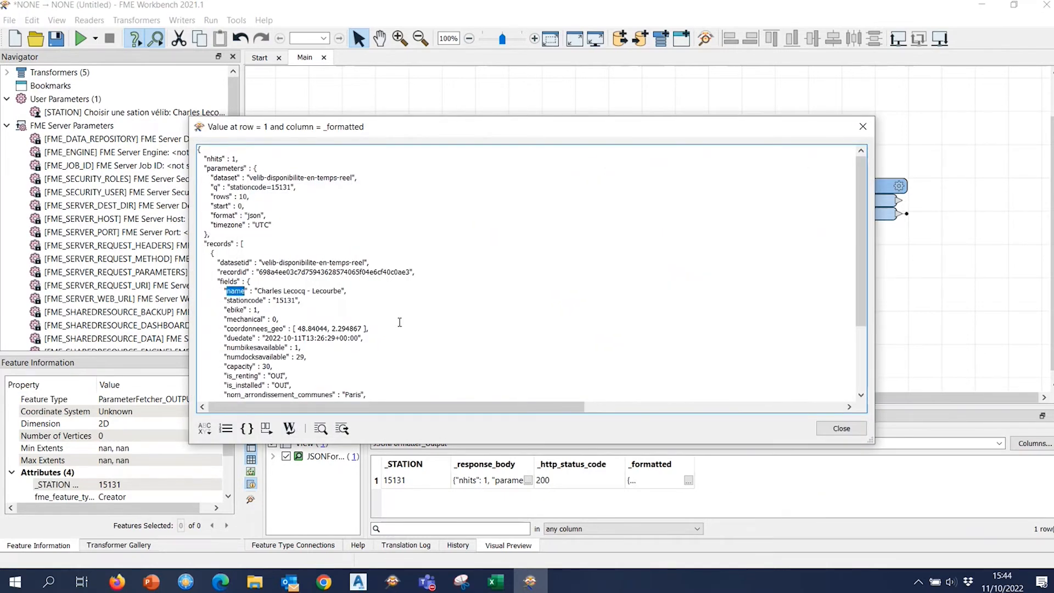
click(863, 126)
click(899, 186)
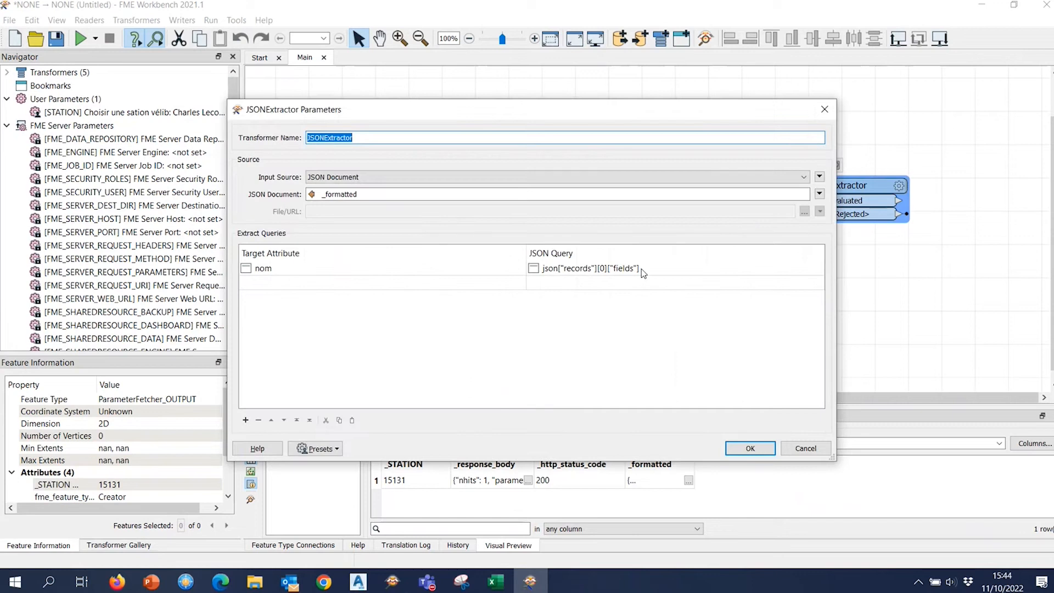
click(641, 269)
text([")
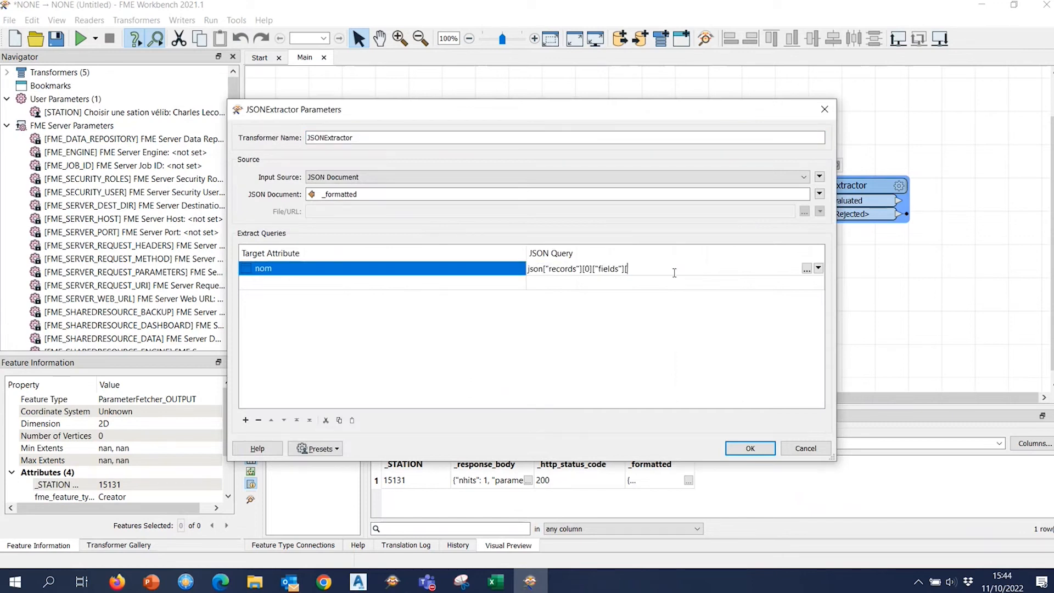
text(name)
click(751, 449)
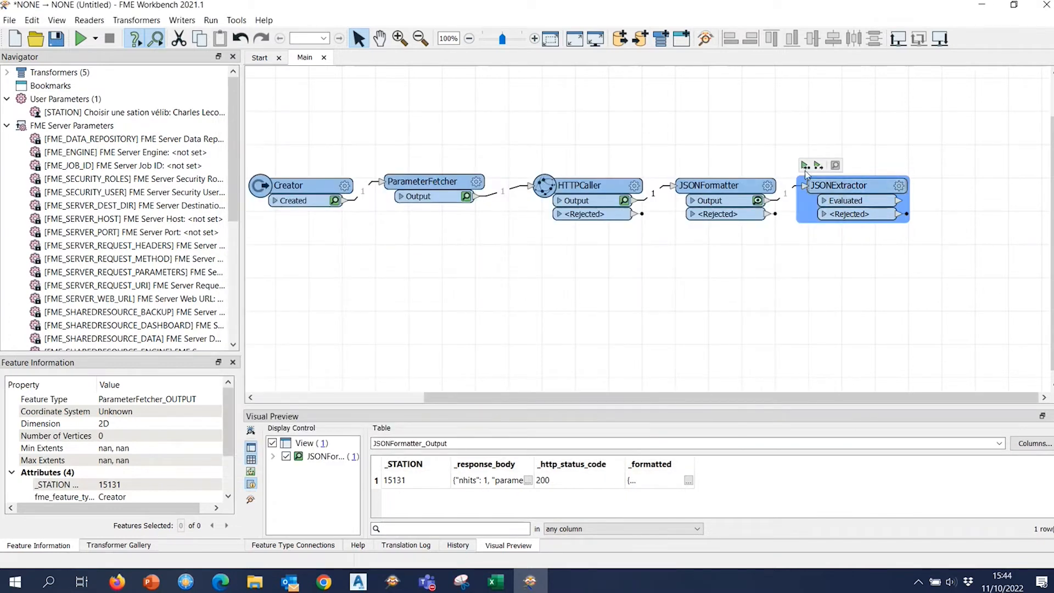
Run the workspace up to the JSONExtractor and examine the extracted nom value in its output.
key(ctrl+r)
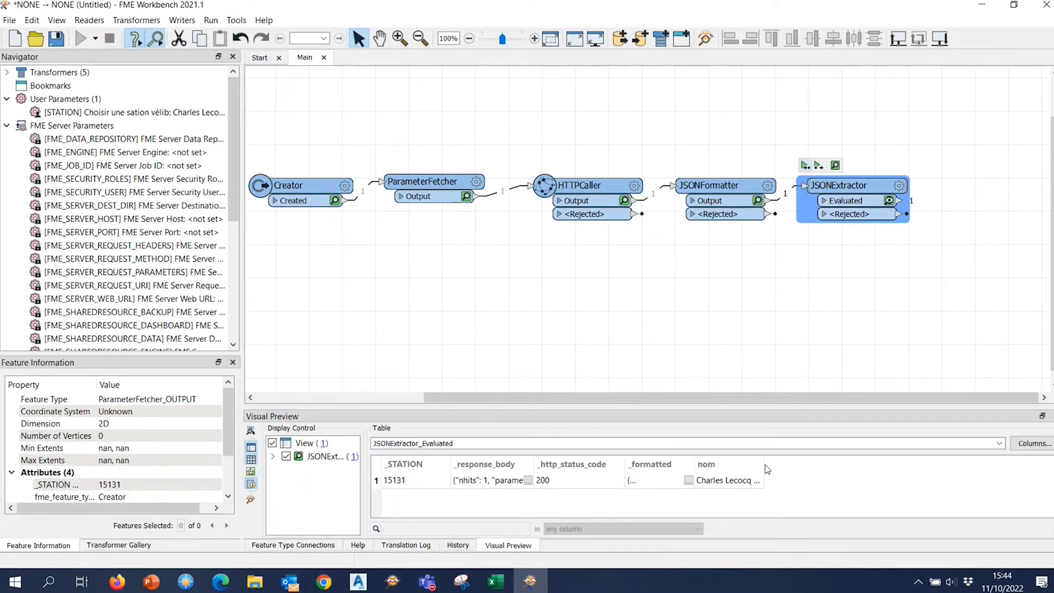
click(746, 485)
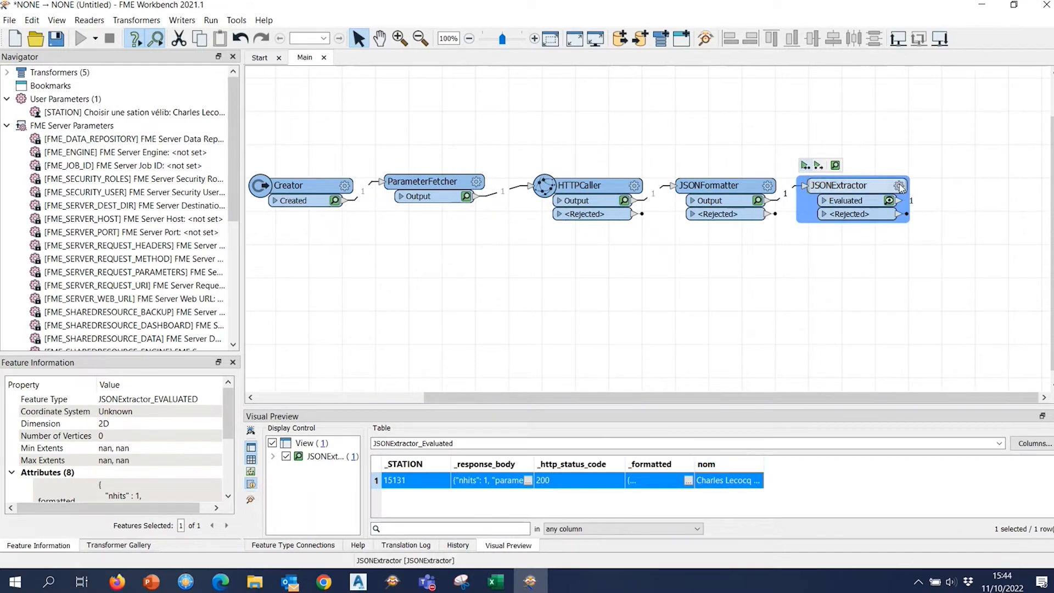
mouse_move(900, 188)
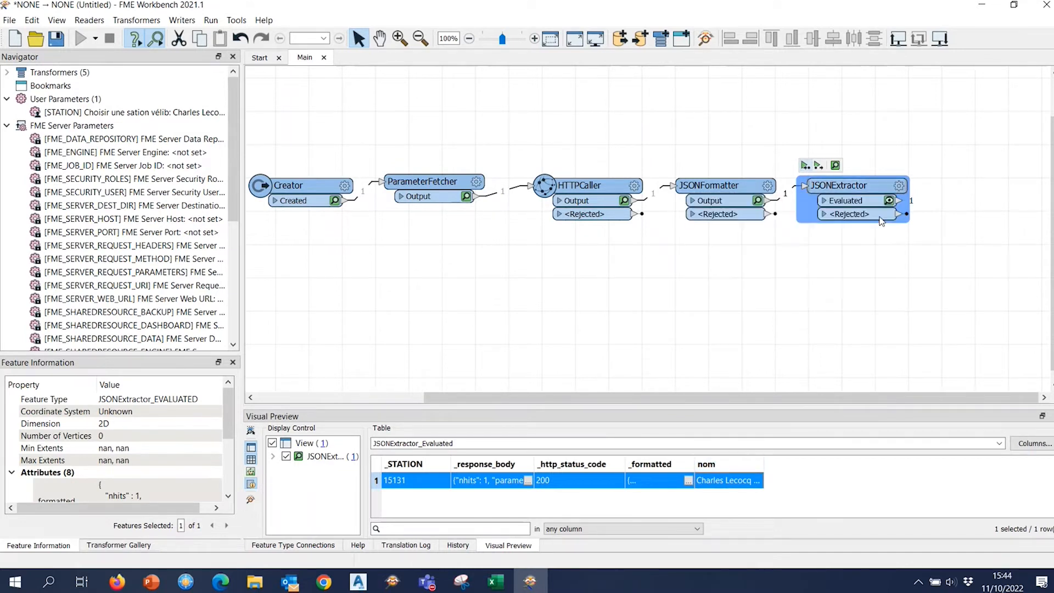
scroll(882, 219, up, 1)
drag(925, 250, 869, 265)
scroll(823, 269, up, 2)
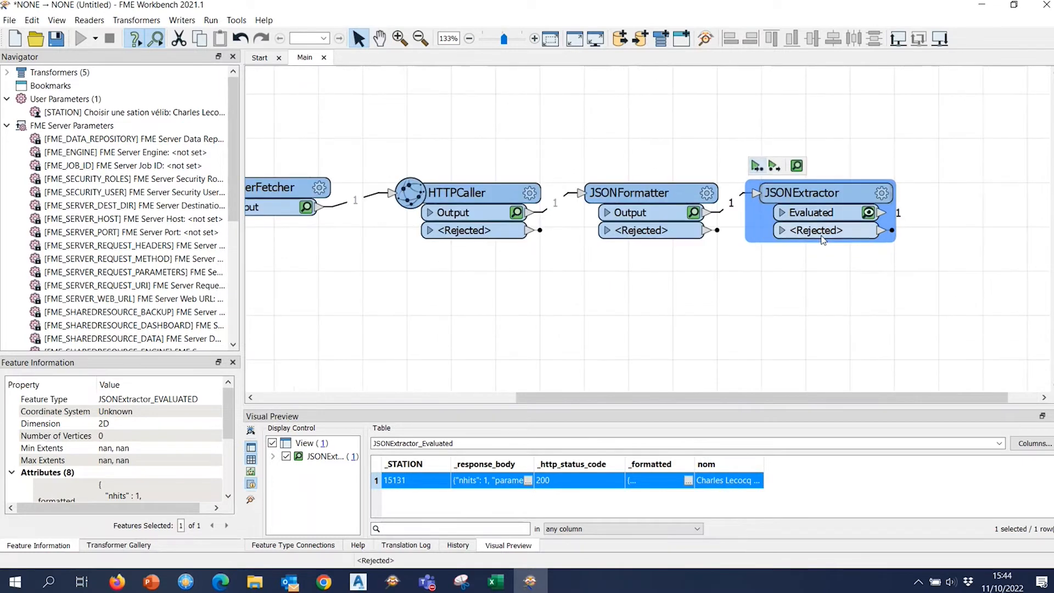
Look up the stationcode and ebike keys under fields in the _formatted value.
click(688, 481)
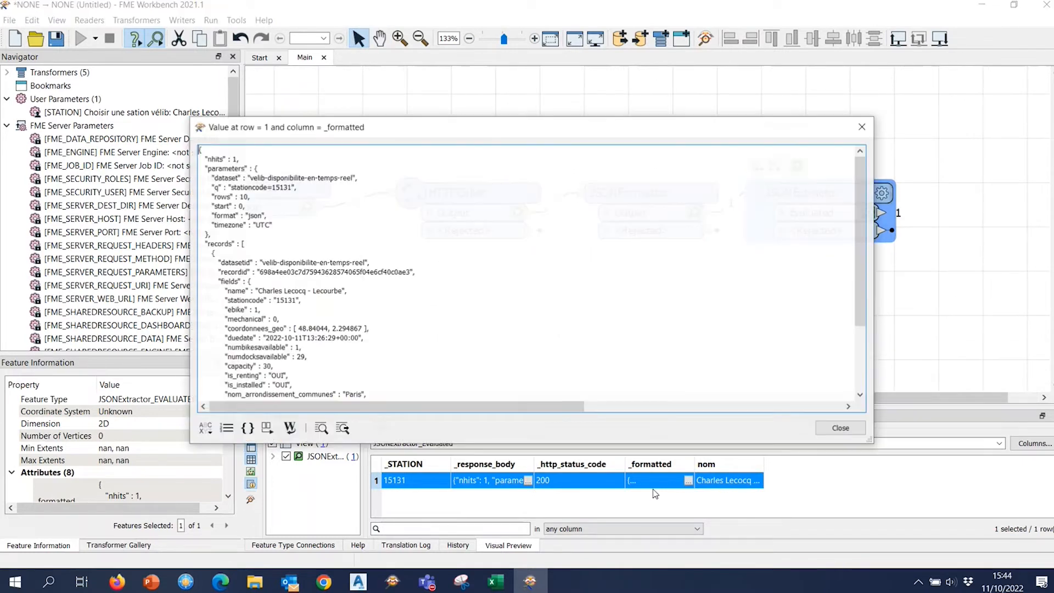
double_click(242, 300)
double_click(236, 309)
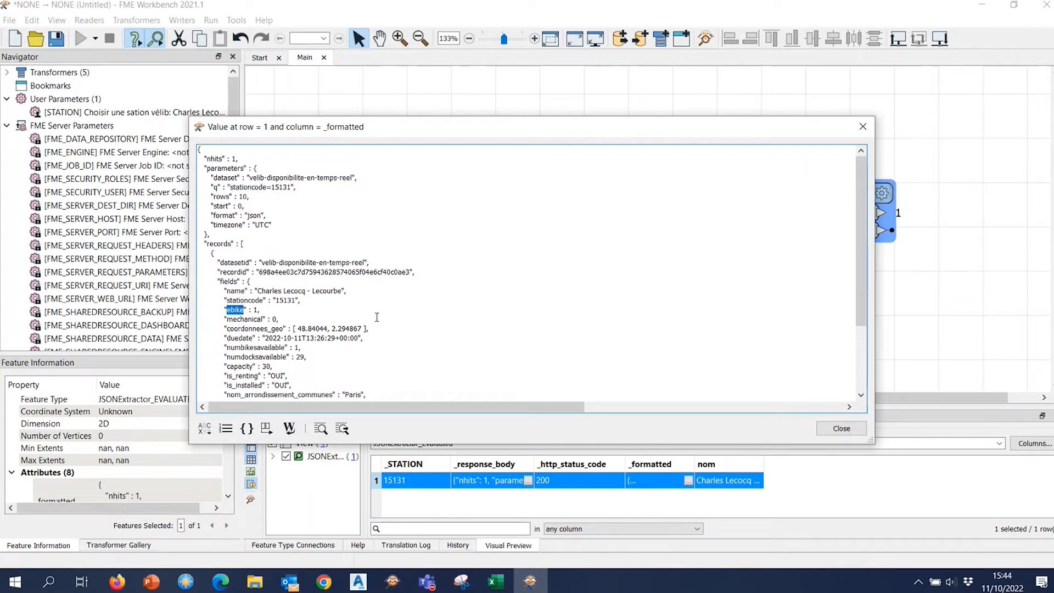
click(863, 127)
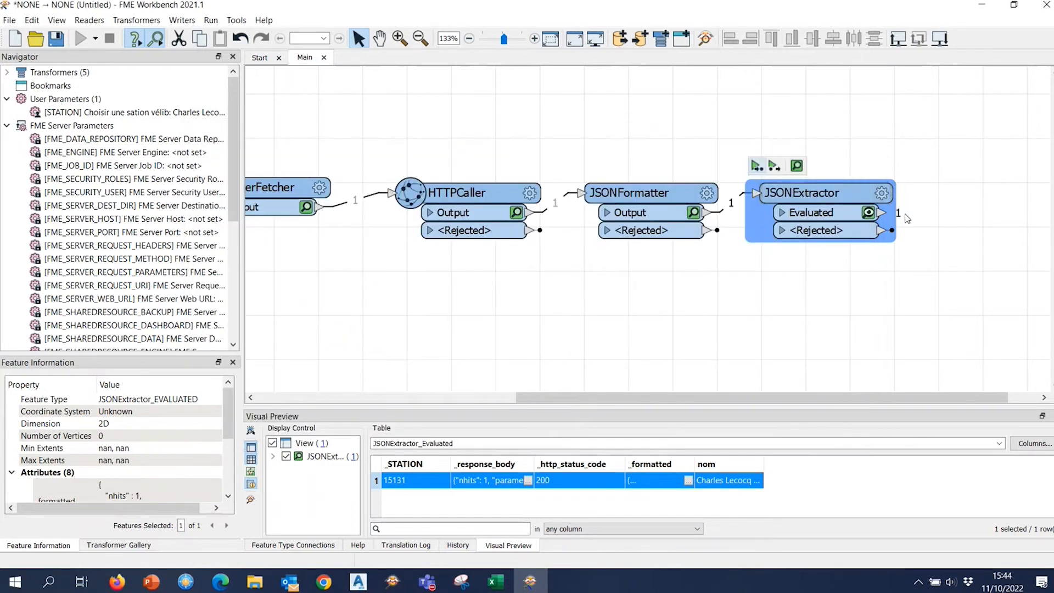
Copy nom's query json["records"][0]["fields"]["name"] into four additional query rows of the JSONExtractor.
click(882, 193)
click(708, 268)
key(ctrl+c)
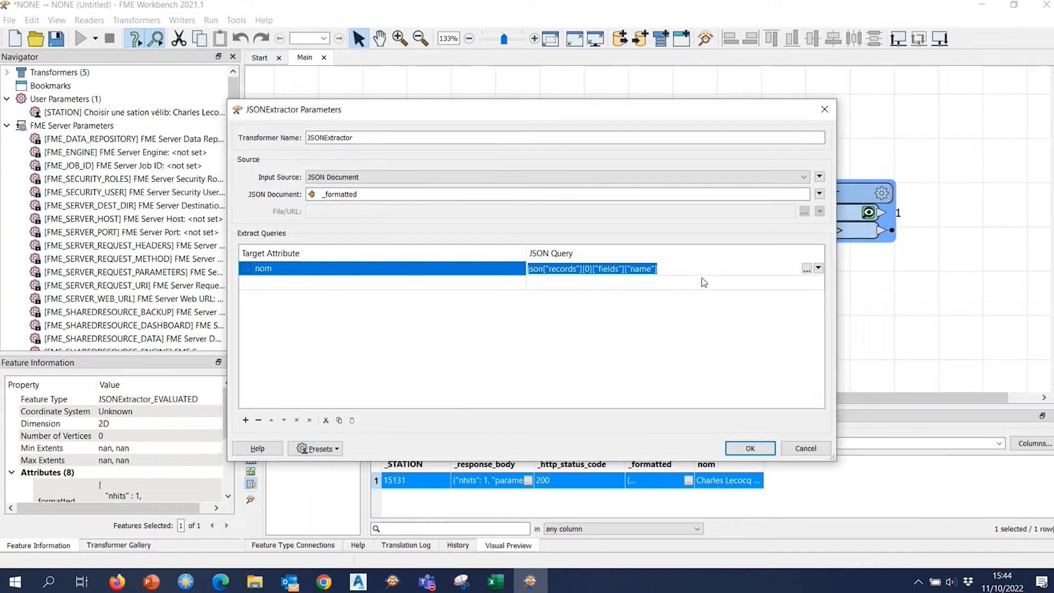
click(659, 283)
key(ctrl+v)
click(623, 298)
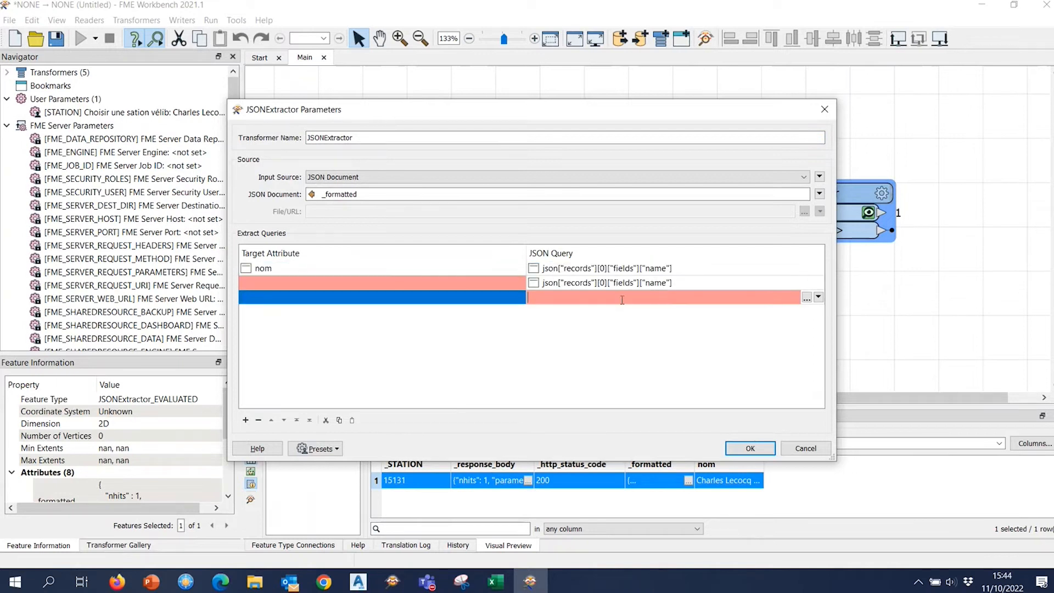
key(ctrl+v)
click(609, 312)
key(ctrl+v)
click(609, 326)
key(ctrl+v)
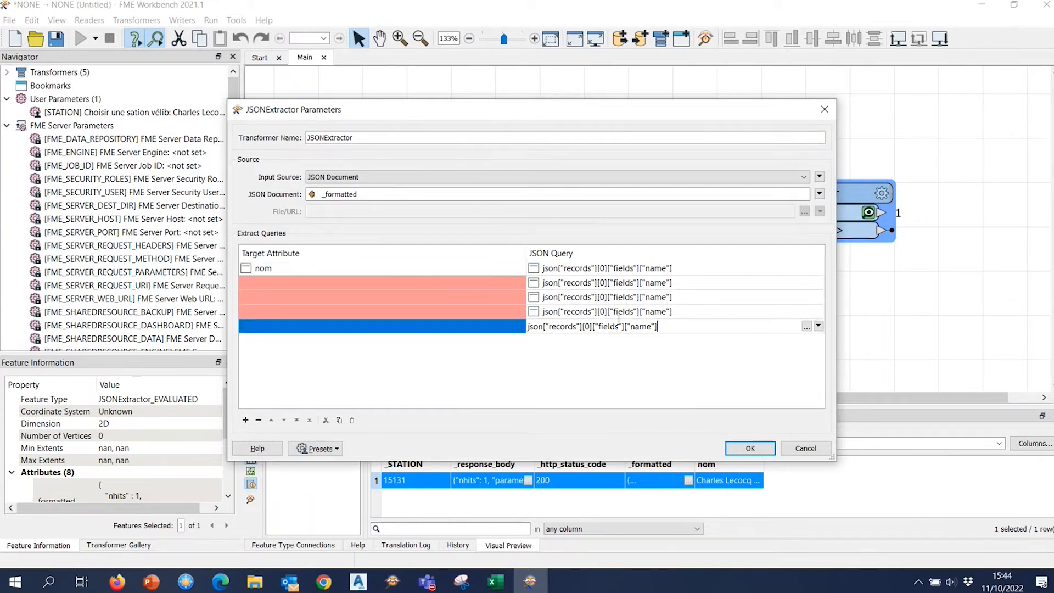
click(750, 448)
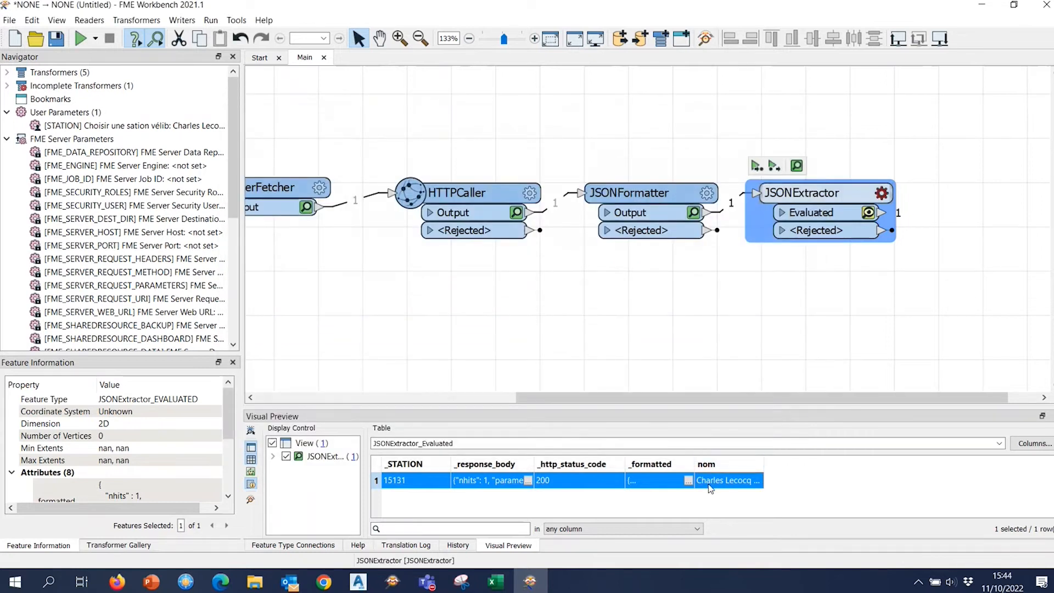
Copy the ebike key from the _formatted value and make the second query extract json["records"][0]["fields"]["ebike"] into attribute ebike.
click(688, 481)
double_click(235, 309)
key(ctrl+c)
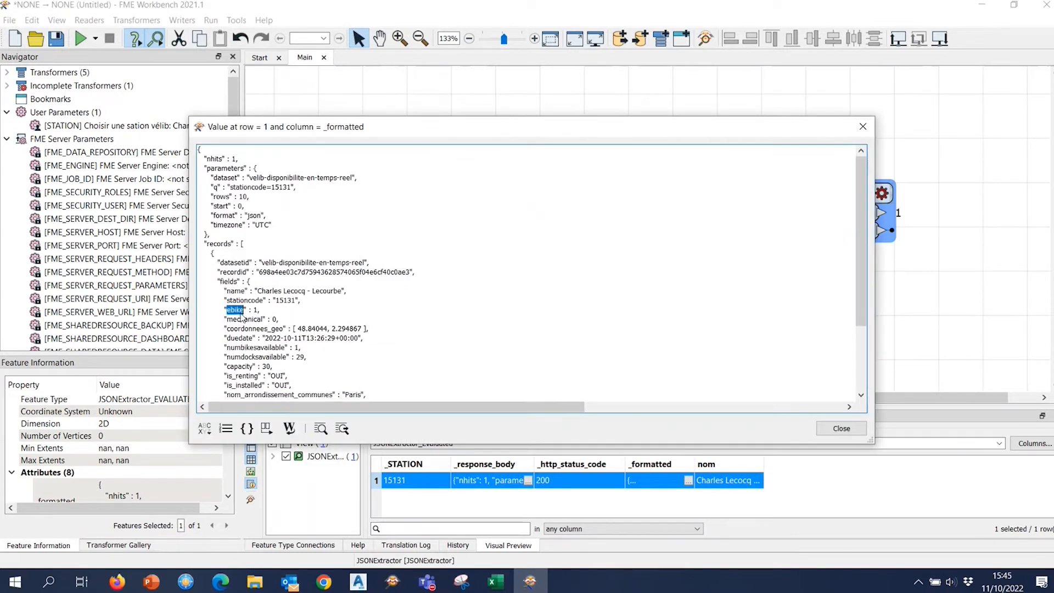
click(863, 126)
click(882, 194)
click(643, 283)
double_click(640, 283)
key(ctrl+v)
double_click(293, 284)
key(ctrl+v)
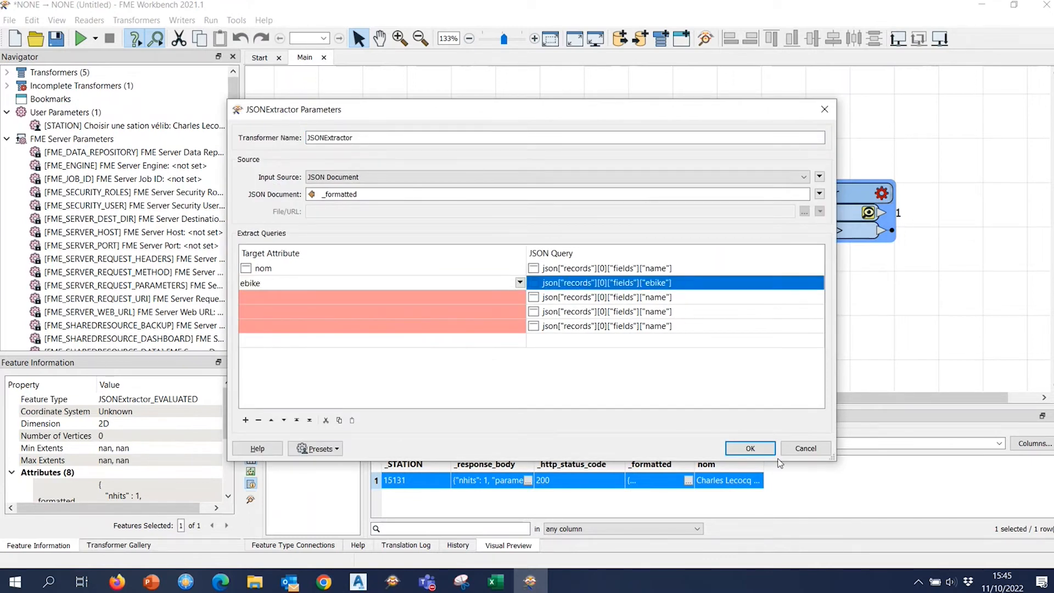
click(757, 449)
Copy the mechanical key from the _formatted value and make the third query extract json["records"][0]["fields"]["mechanical"] into attribute mechanical.
click(688, 481)
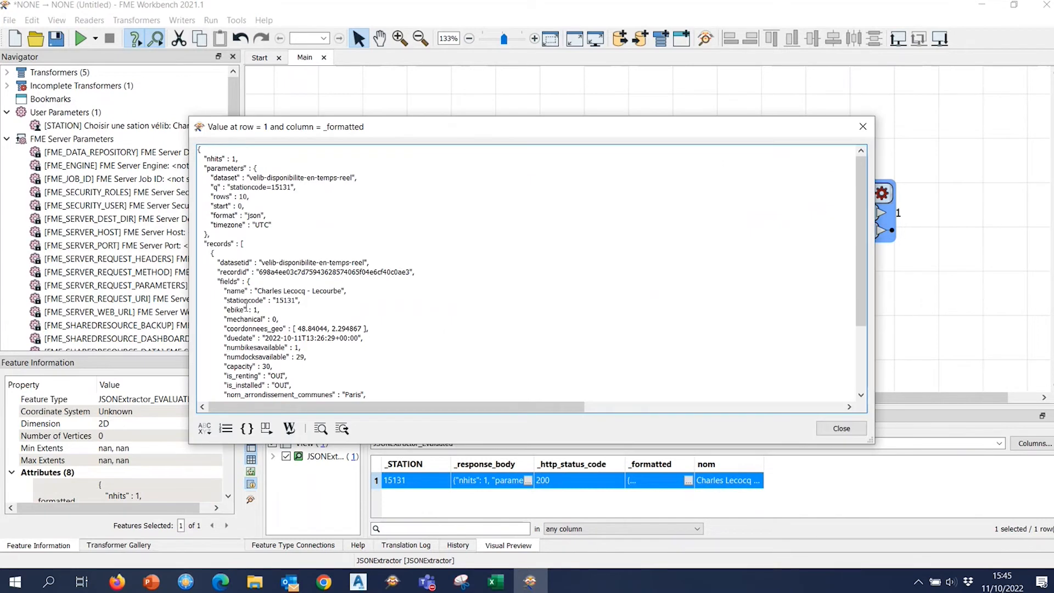
double_click(242, 319)
key(ctrl+c)
click(863, 127)
double_click(824, 193)
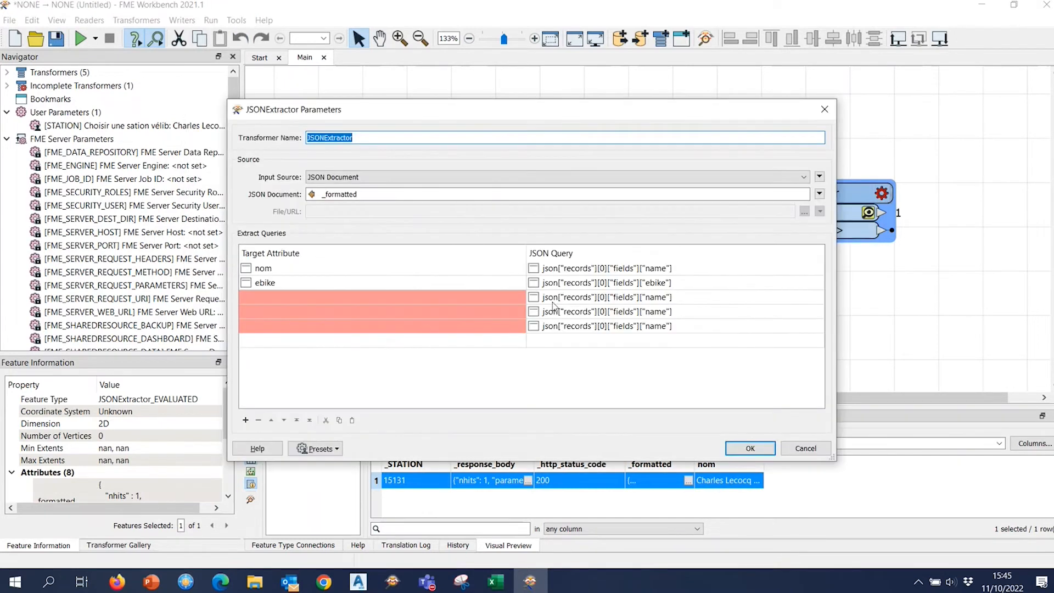
click(657, 306)
double_click(657, 306)
key(ctrl+v)
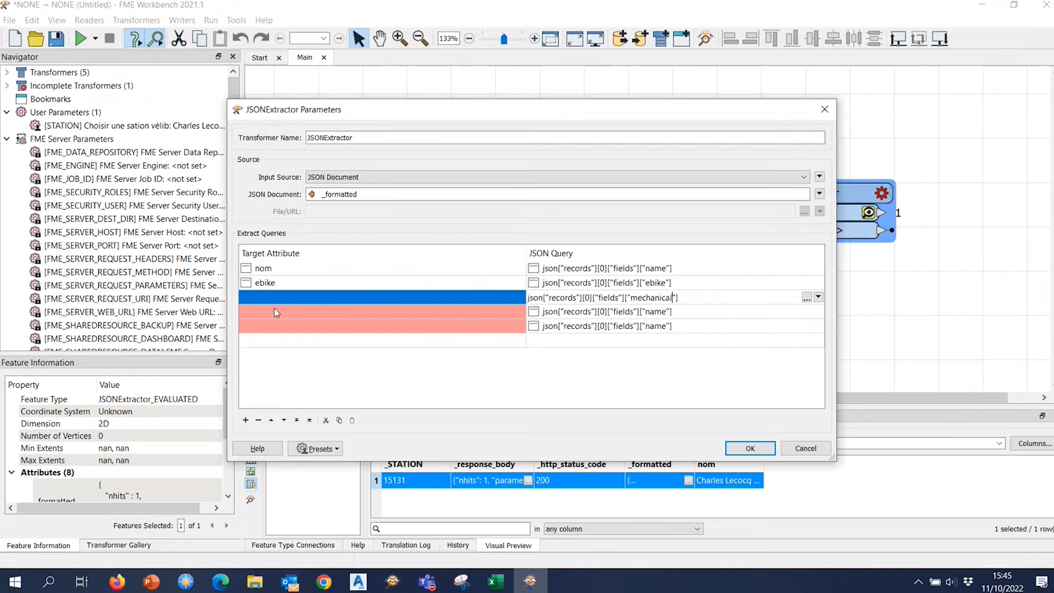
click(291, 306)
key(ctrl+v)
click(750, 449)
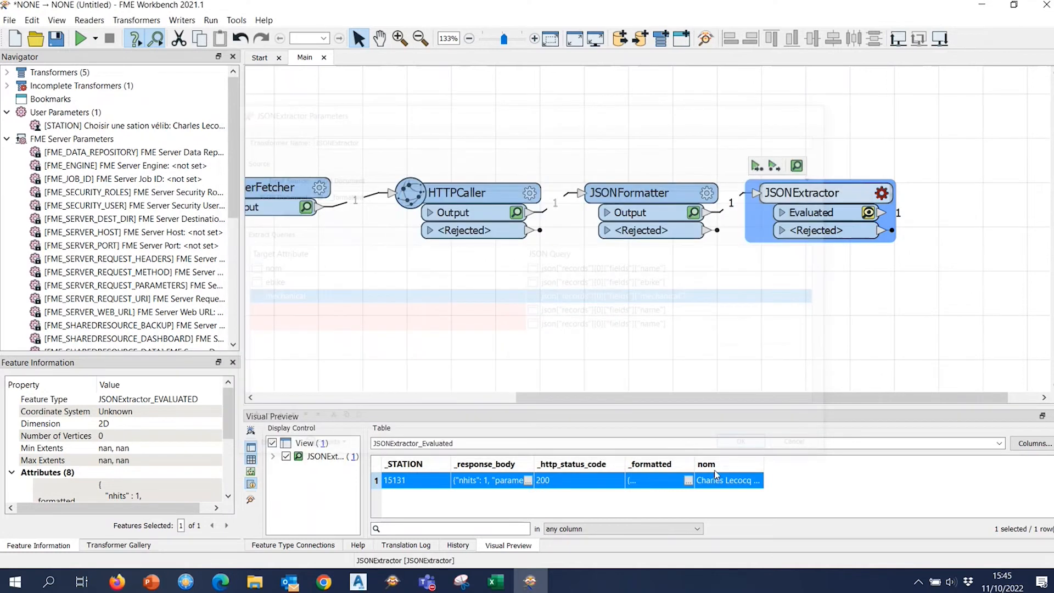
Copy the numdocksavailable key from the _formatted value and make the fourth query extract json["records"][0]["fields"]["numdocksavailable"] into attribute numdocksavailable.
click(688, 480)
scroll(246, 324, down, 1)
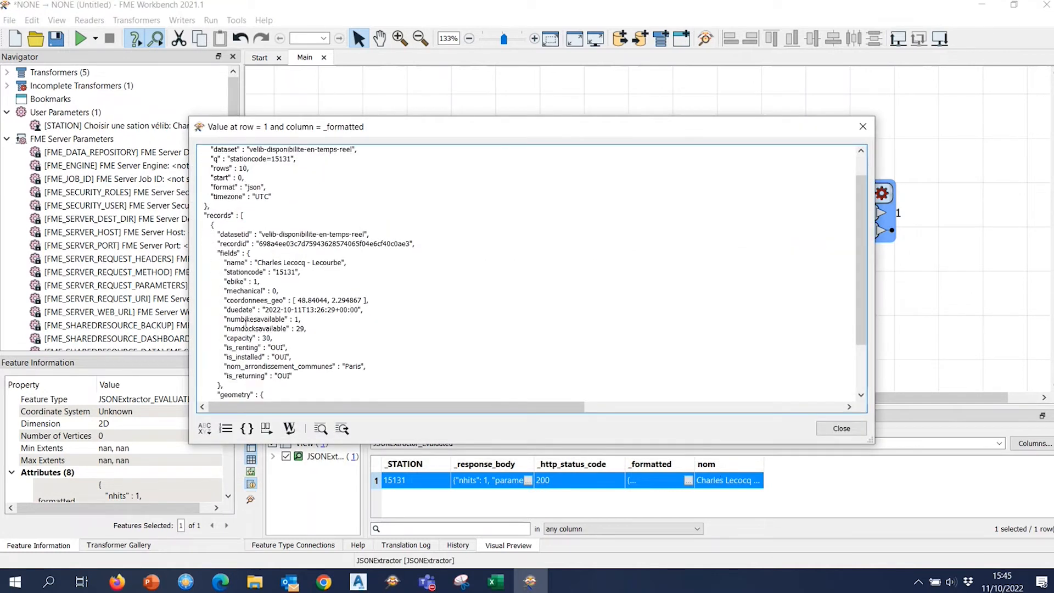
double_click(246, 329)
key(ctrl+c)
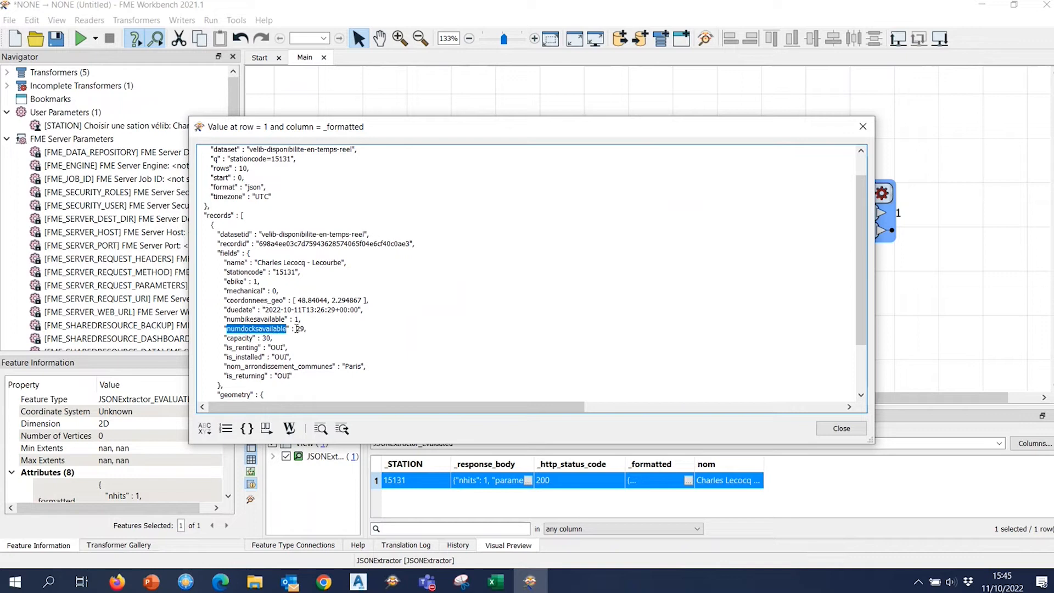
click(842, 429)
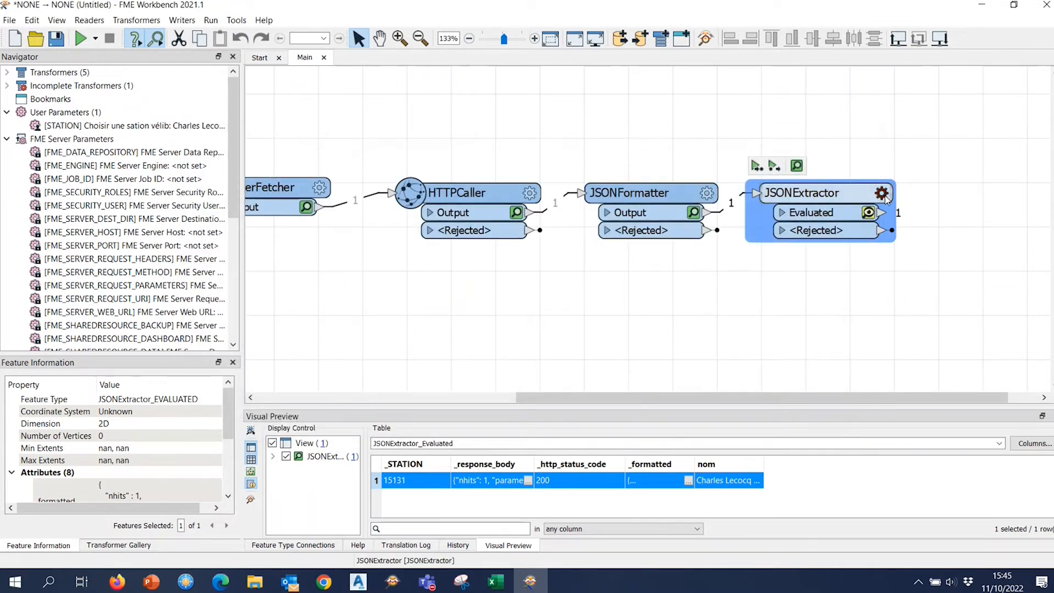
double_click(857, 198)
click(328, 312)
key(ctrl+v)
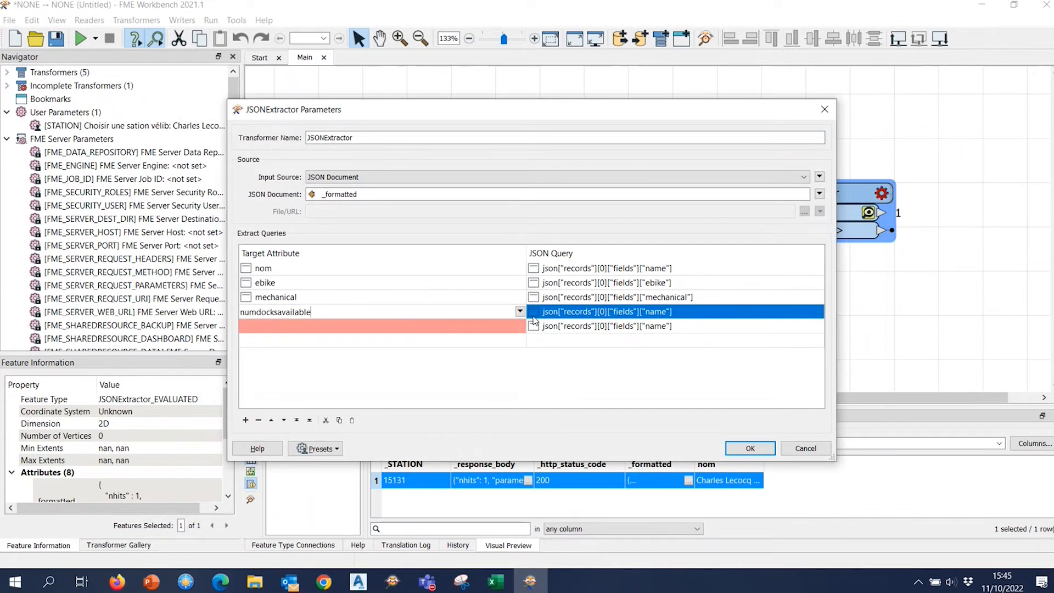
click(648, 312)
click(648, 312)
double_click(648, 312)
key(ctrl+v)
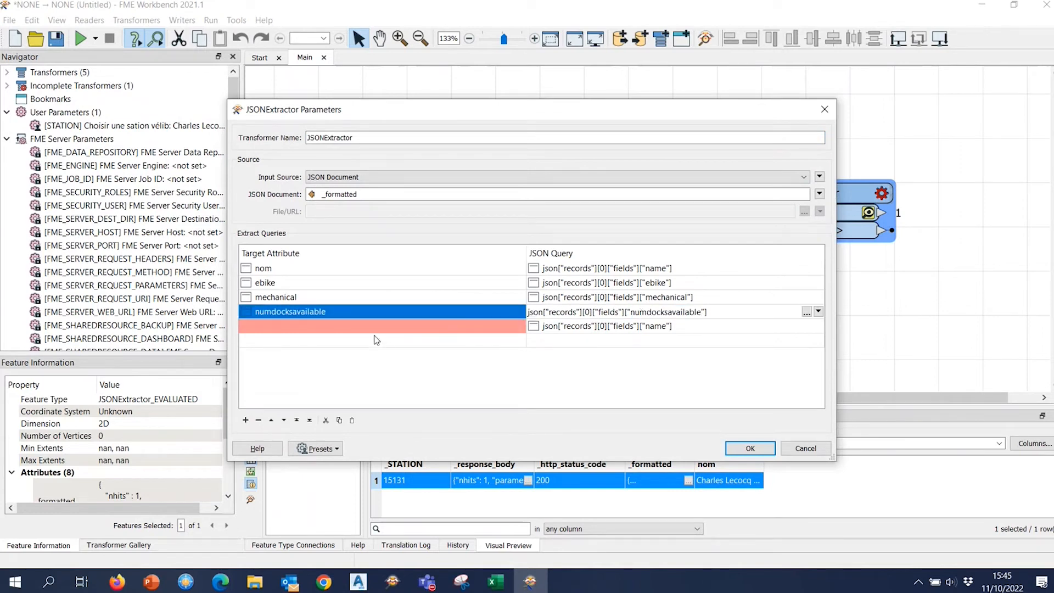
click(750, 448)
Find the geometry key in the _formatted value, copy its name and check its level under records.
click(688, 480)
scroll(246, 348, down, 5)
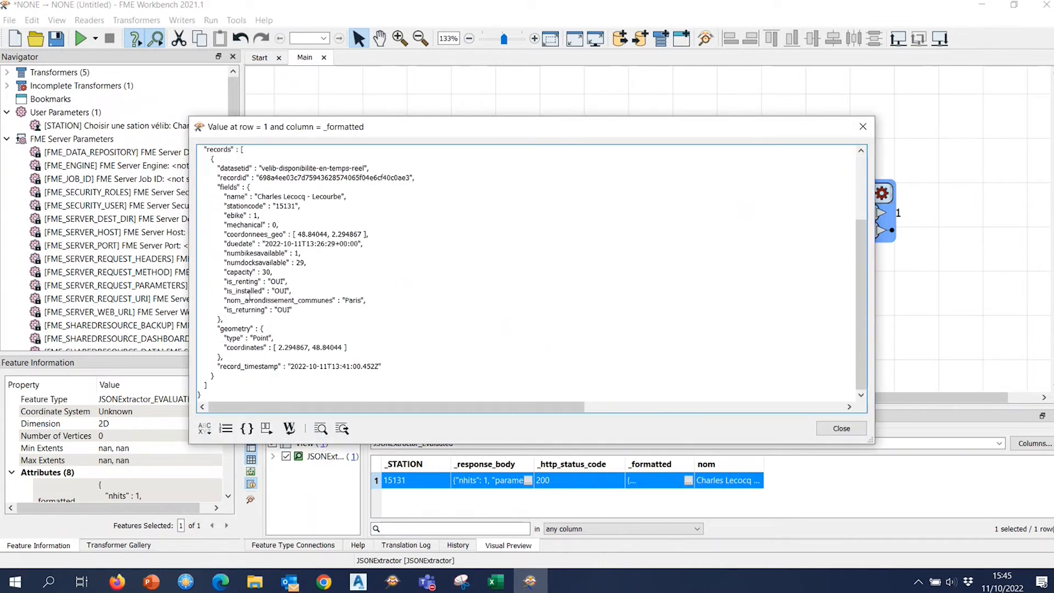
double_click(237, 328)
key(ctrl+c)
scroll(258, 243, up, 2)
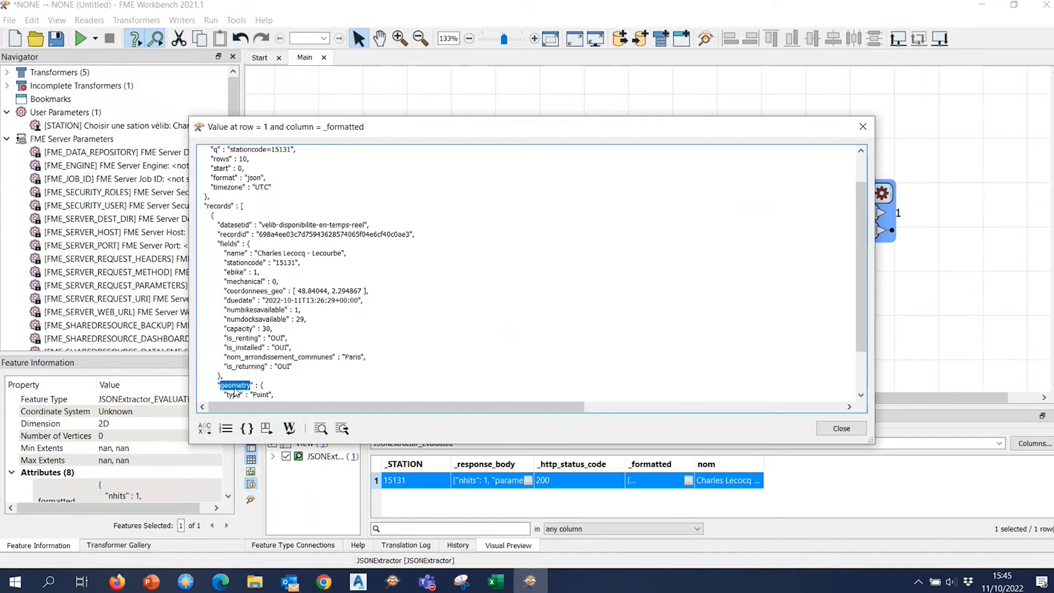
click(863, 126)
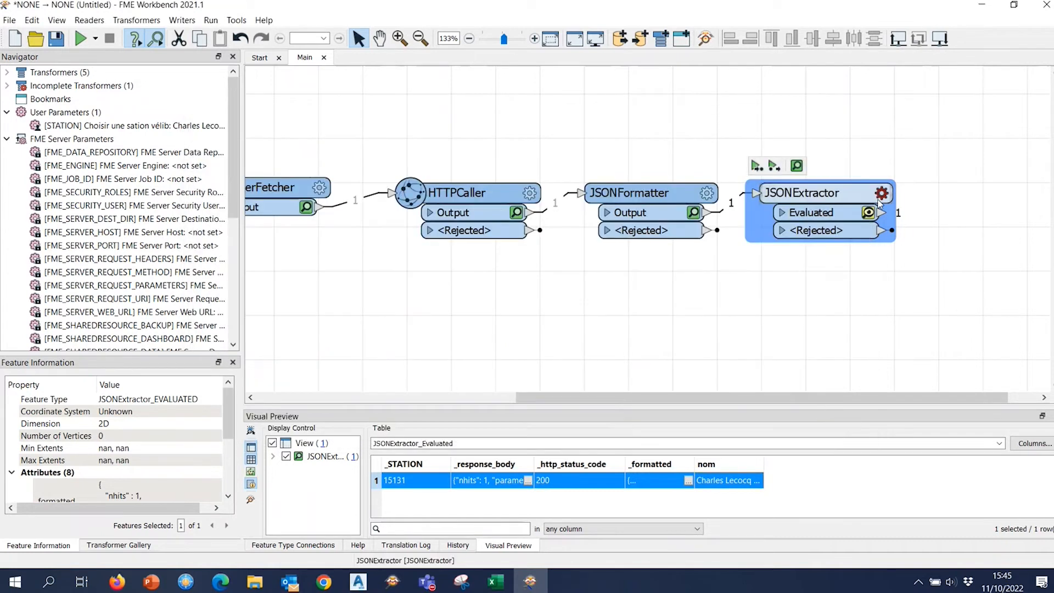
Change the fifth JSONExtractor query to json["records"][0]["geometry"] and name its target attribute _geometry.
click(881, 194)
double_click(647, 328)
click(593, 328)
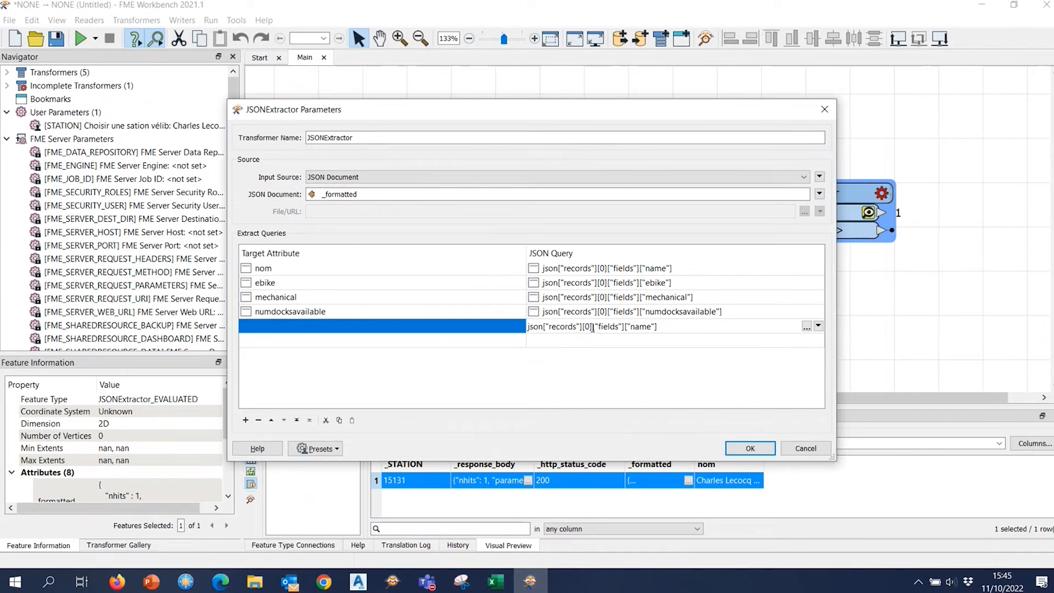
double_click(607, 327)
key(ctrl+v)
drag(641, 326, 756, 330)
key(BackSpace)
click(332, 327)
text(_geometry)
click(327, 358)
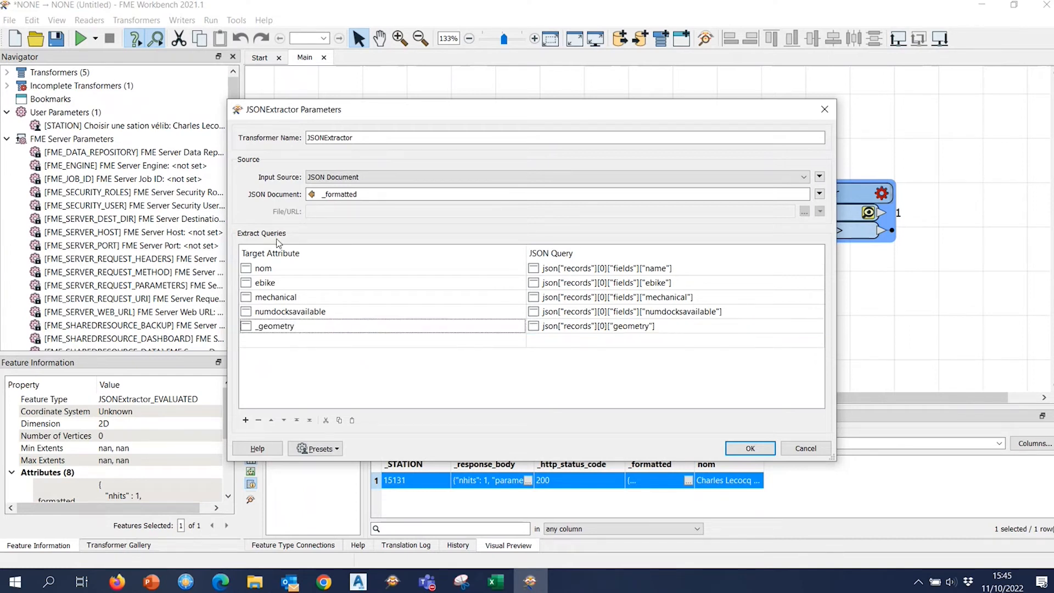
click(761, 452)
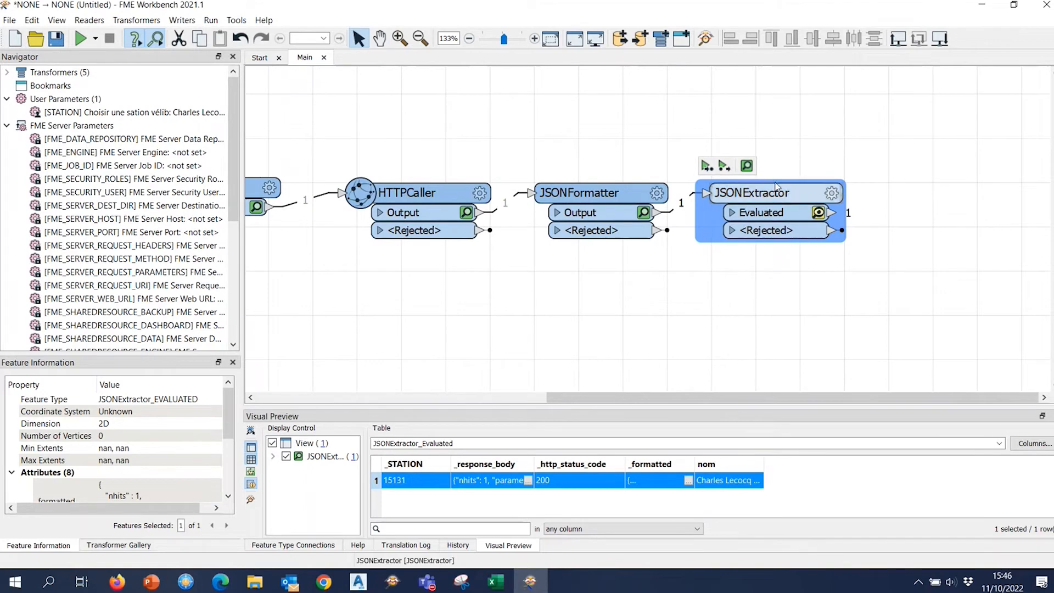
Run the workspace up to the JSONExtractor and examine the extracted attributes, including the full _geometry value.
click(708, 166)
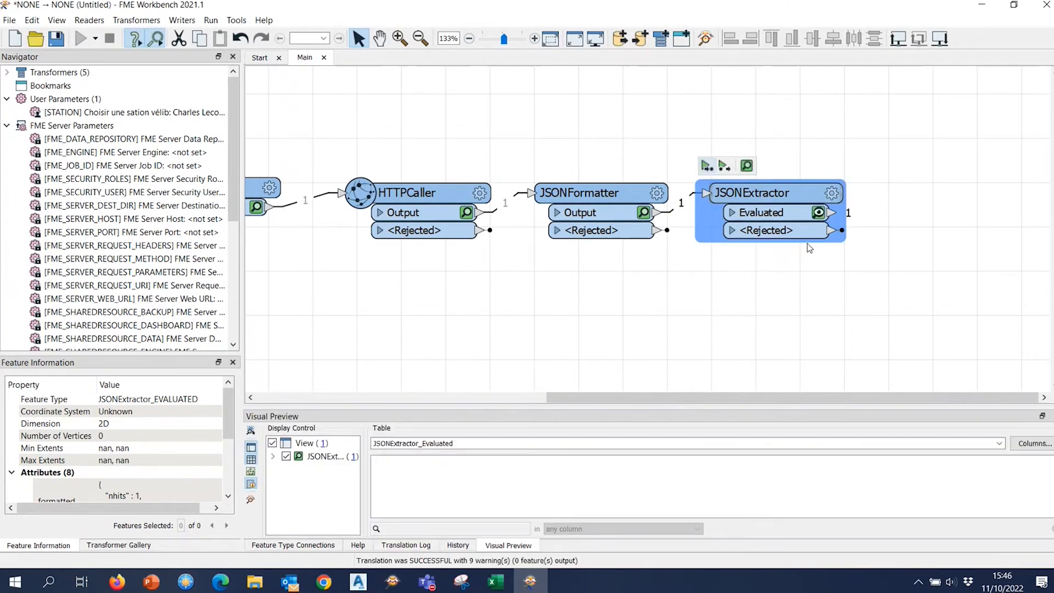
scroll(772, 519, right, 1)
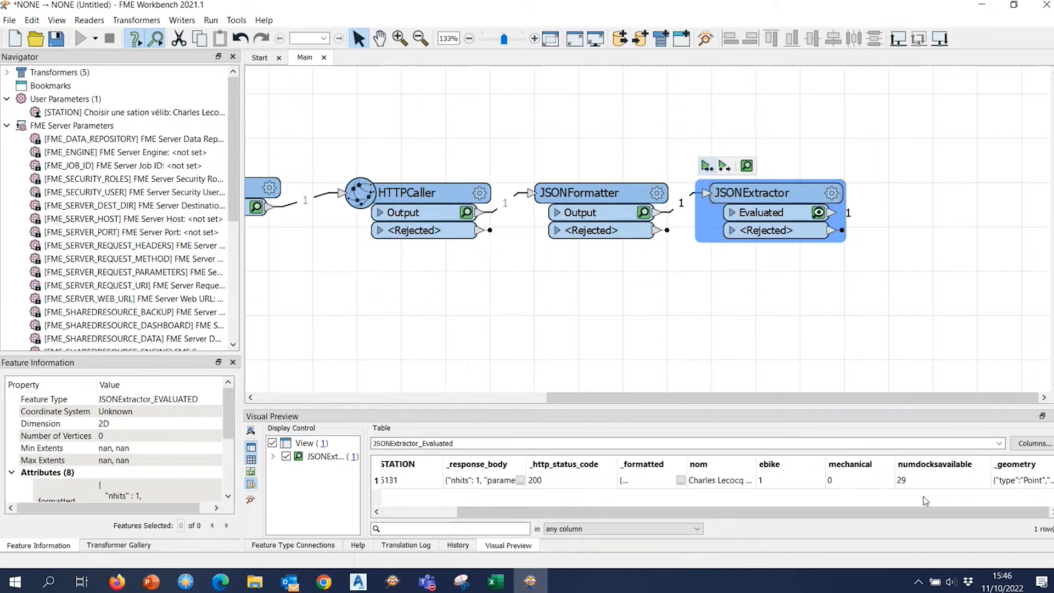
click(1001, 481)
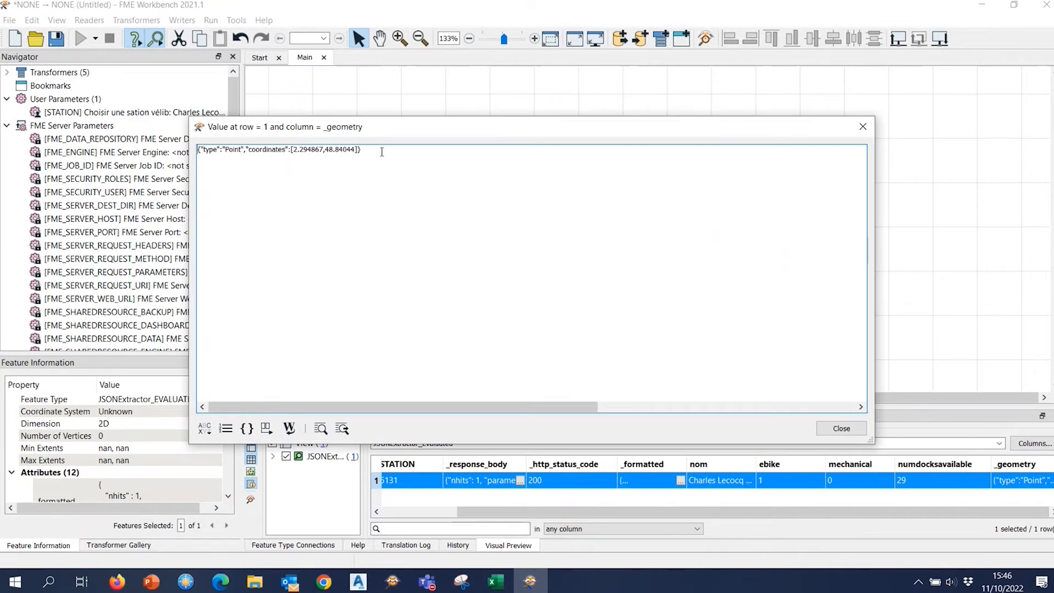
click(854, 434)
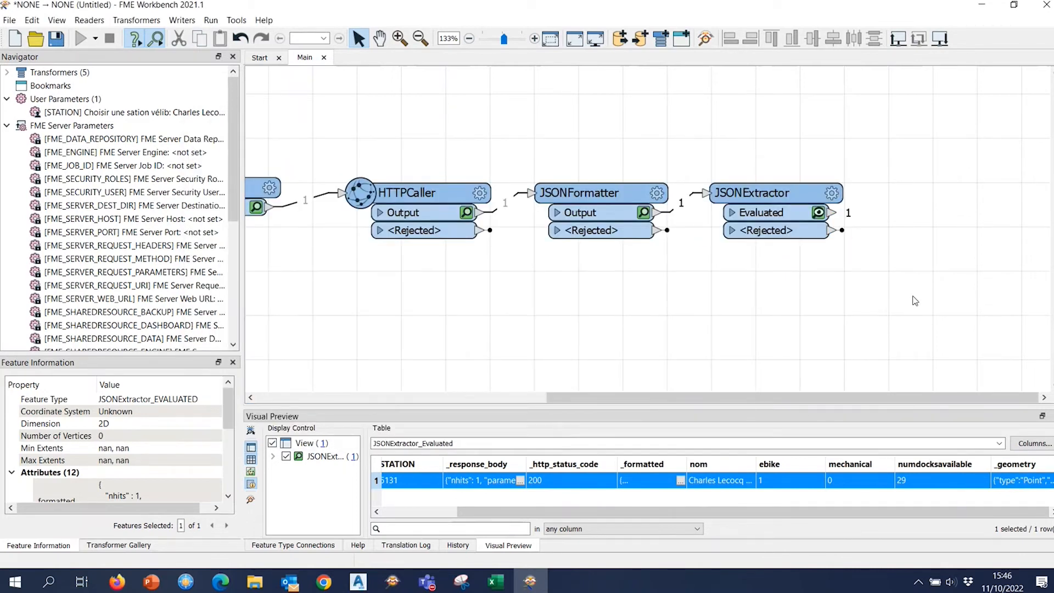
Add a GeometryReplacer transformer after the JSONExtractor and connect it to the Evaluated output.
text(geom)
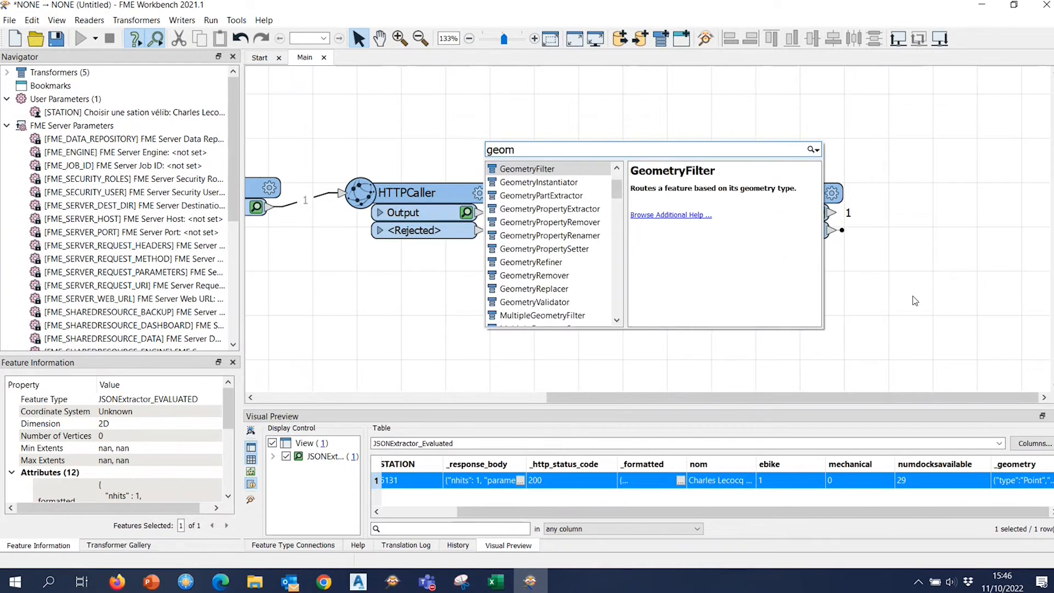
key(Down)
key(Down)
key(Down)
key(Down)
key(Down)
key(Down)
key(Down)
key(Down)
key(Down)
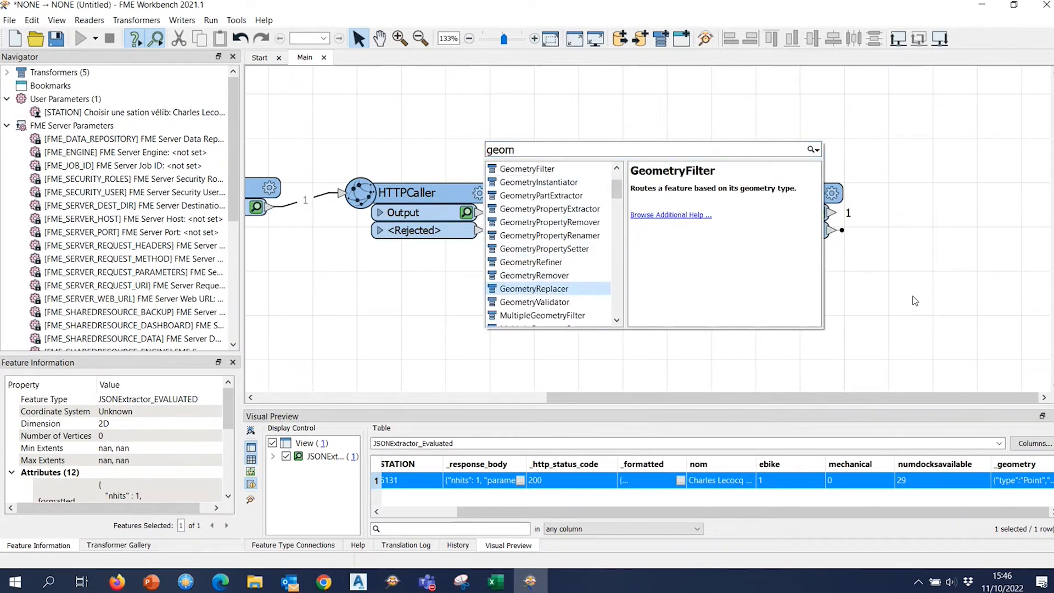
key(Return)
drag(923, 314, 898, 202)
drag(818, 230, 861, 205)
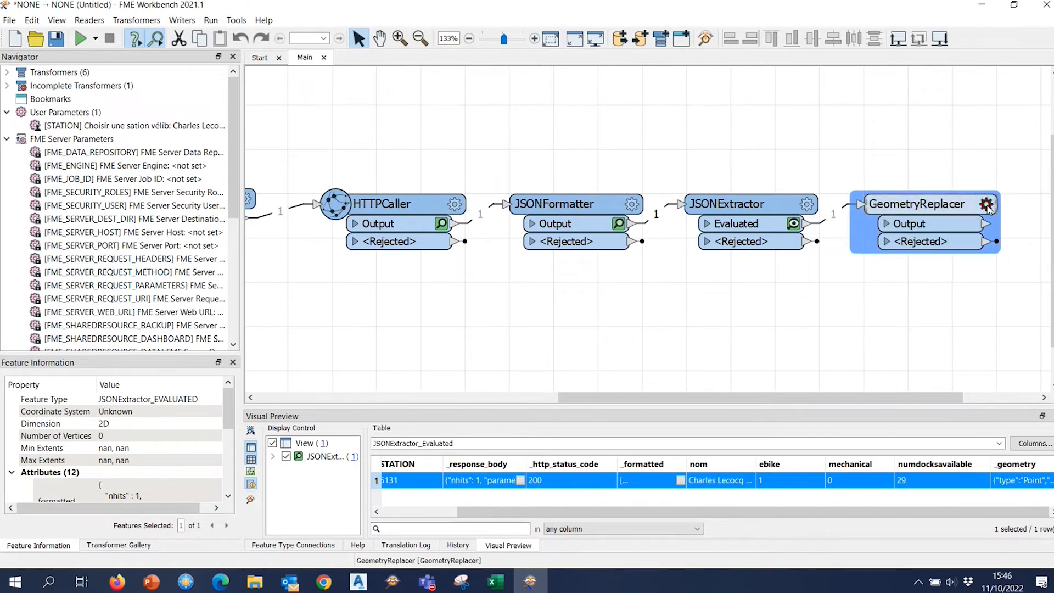
Set the GeometryReplacer to GeoJSON encoding with _geometry as the geometry source, and run the workspace up to it.
click(576, 275)
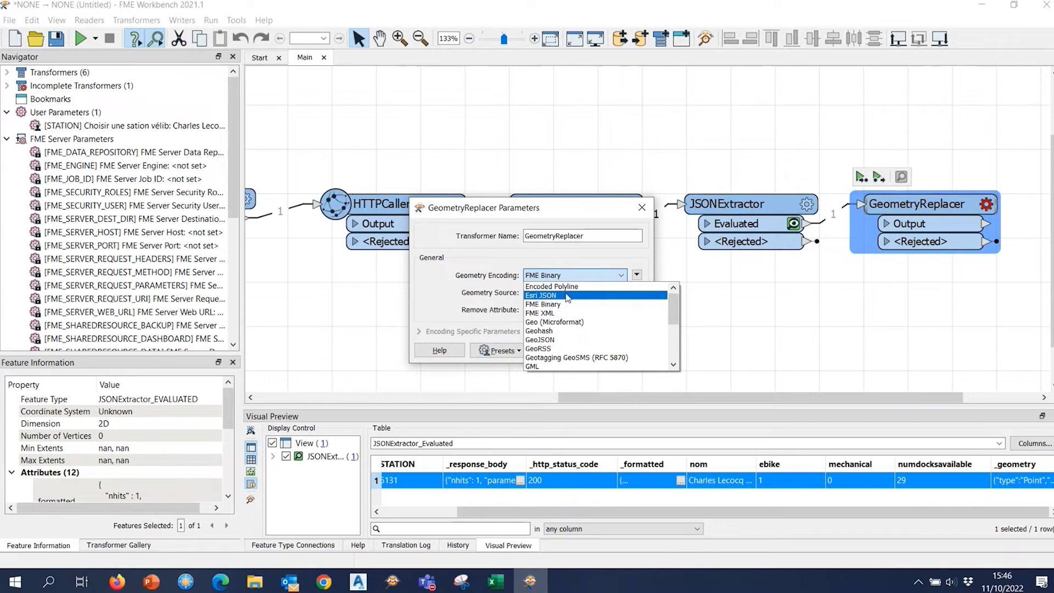
scroll(608, 341, down, 1)
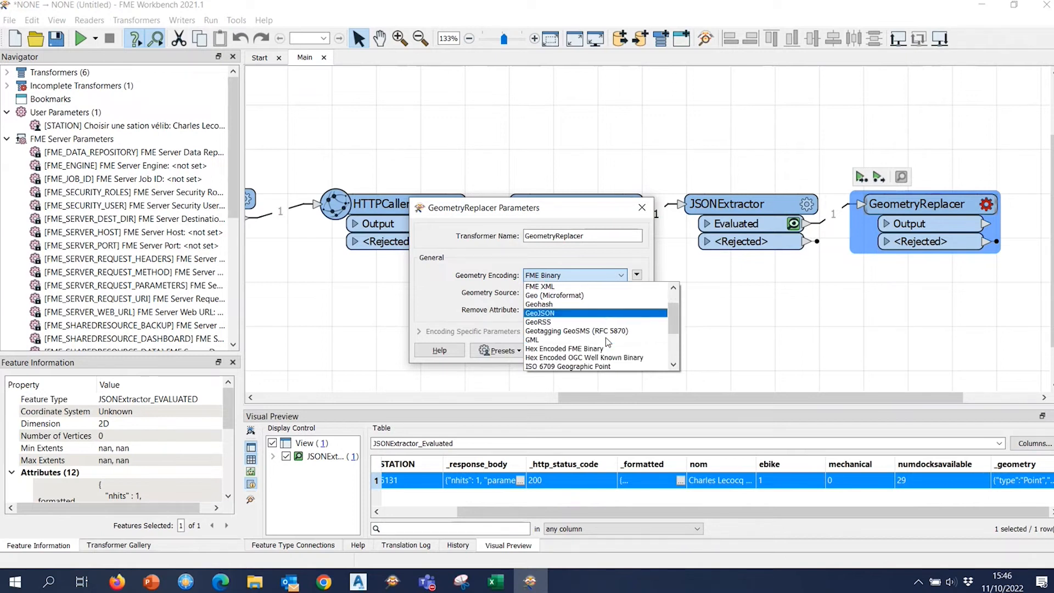
click(610, 313)
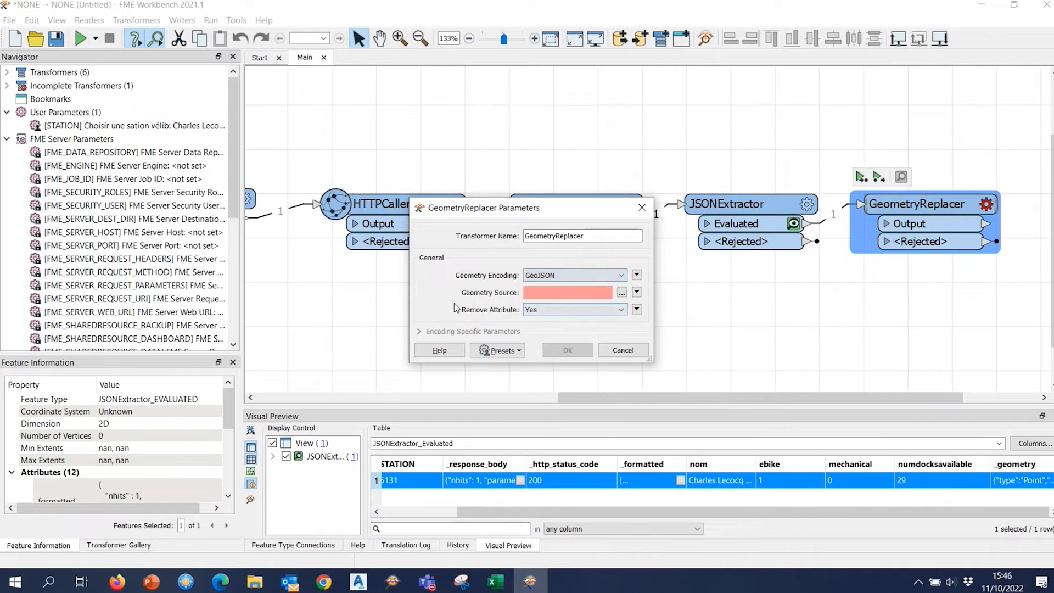
click(637, 292)
mouse_move(708, 307)
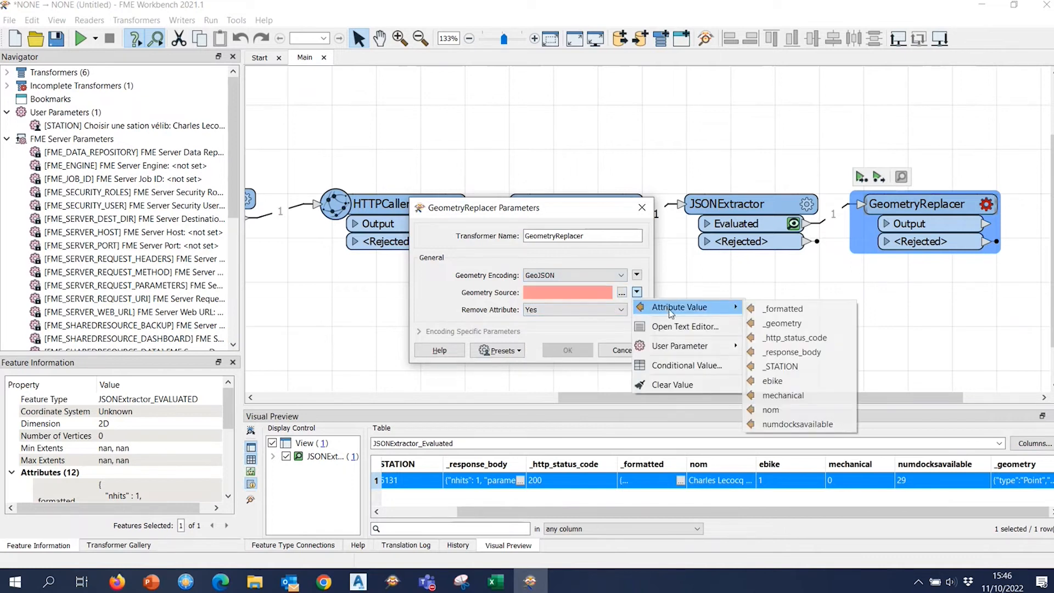
click(808, 328)
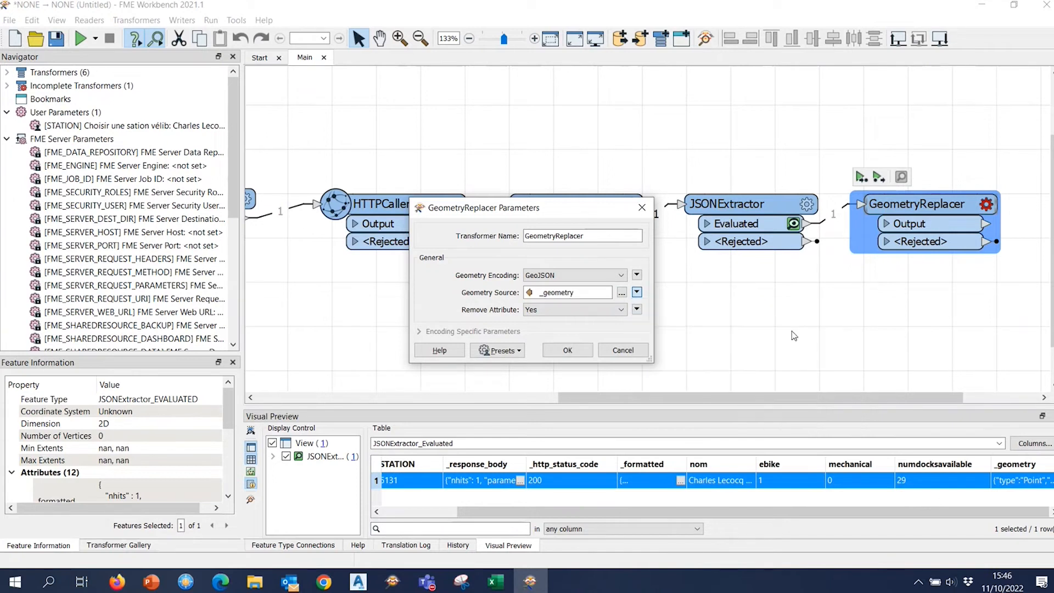
click(568, 350)
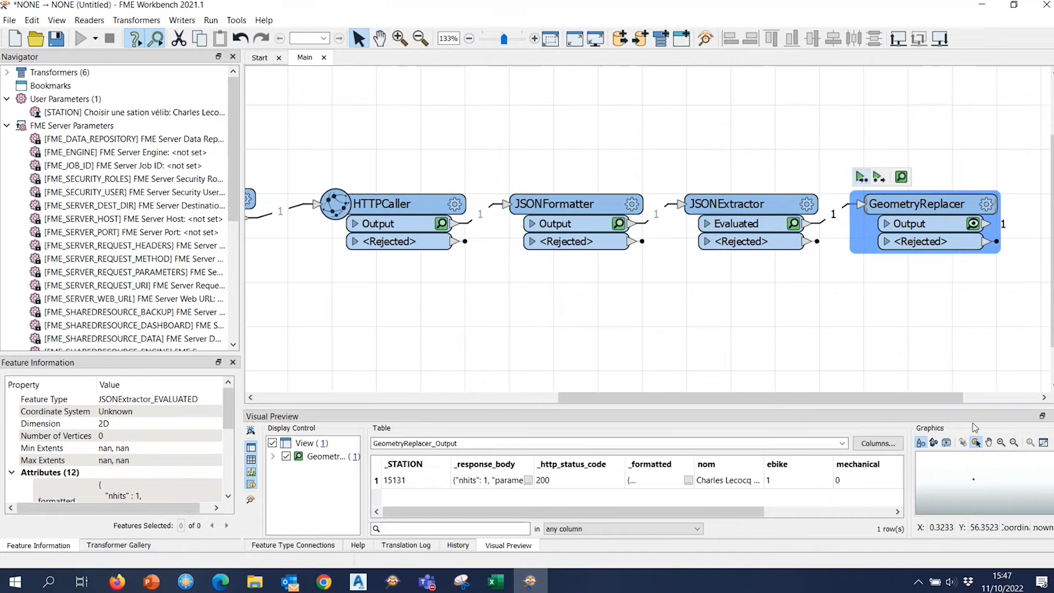
Examine the GeometryReplacer output's point graphic and its attribute table through to the last columns.
drag(975, 407, 895, 163)
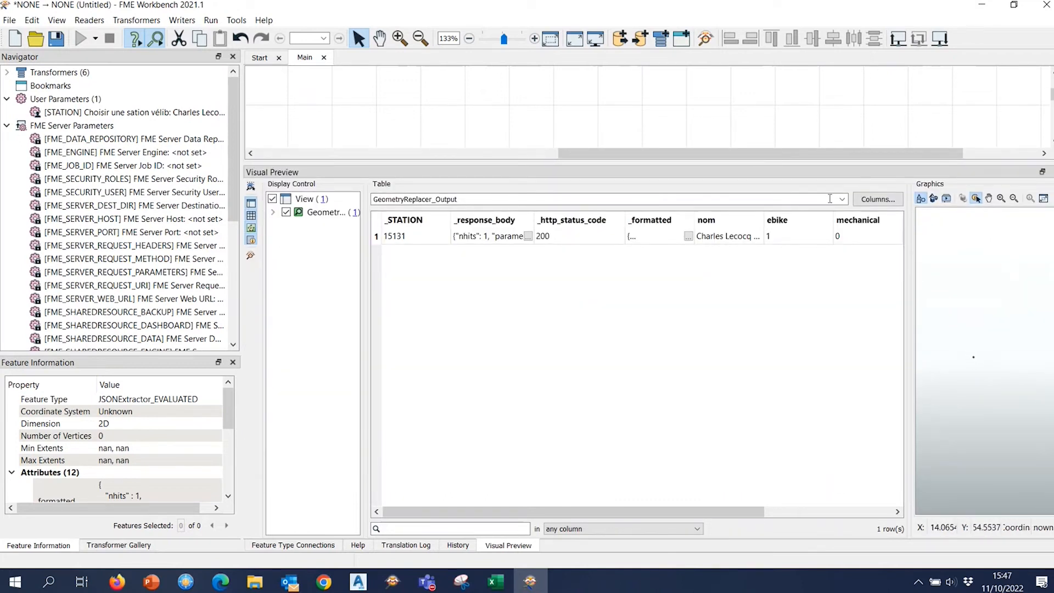
drag(829, 163, 840, 423)
drag(916, 294, 590, 303)
click(873, 320)
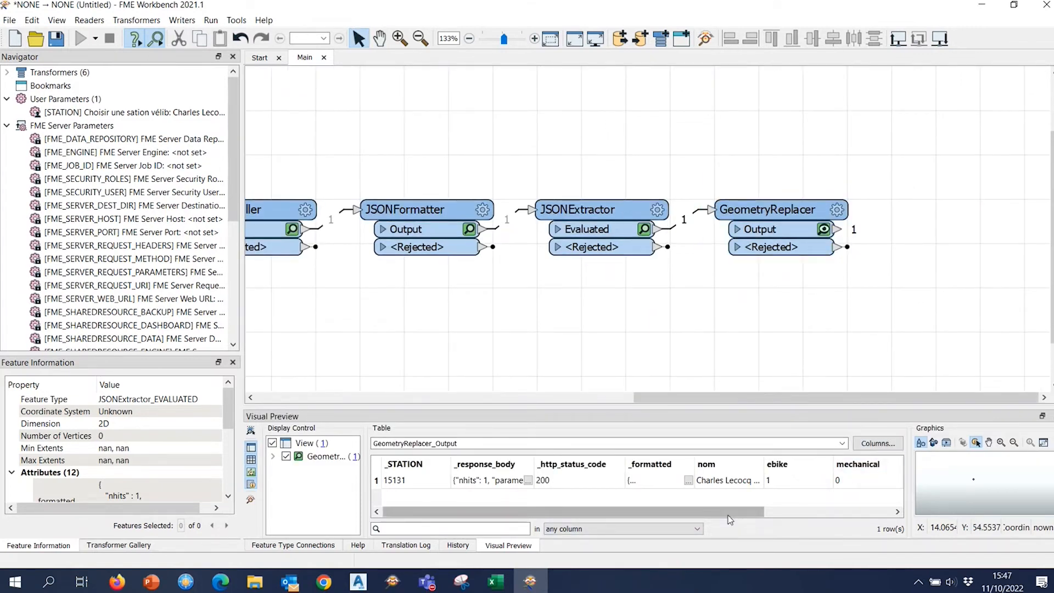
scroll(729, 515, right, 3)
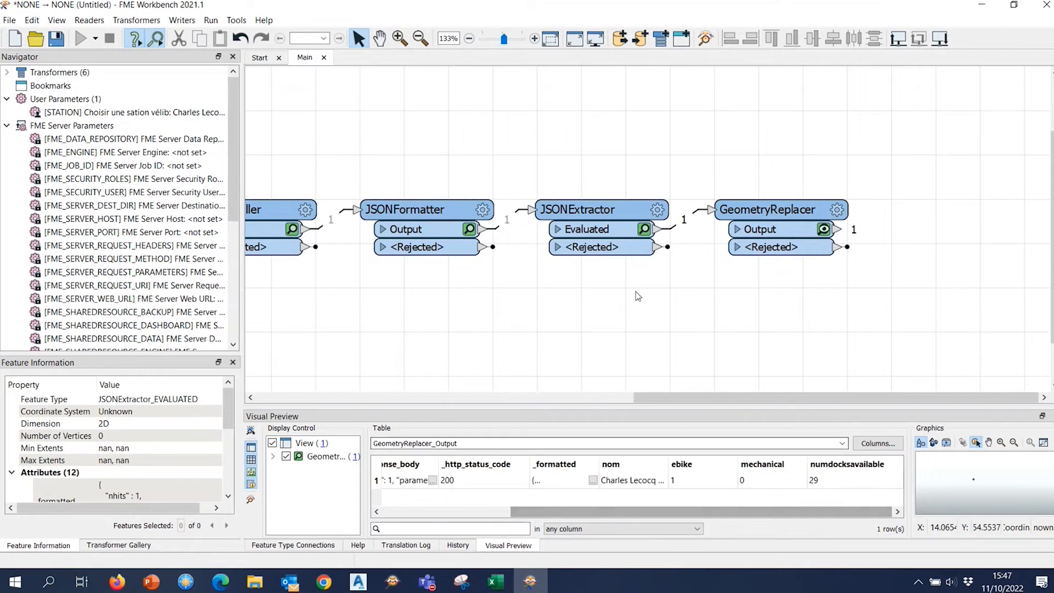
Inspect the JSONExtractor output's full _geometry value to check the format of its coordinates.
click(645, 229)
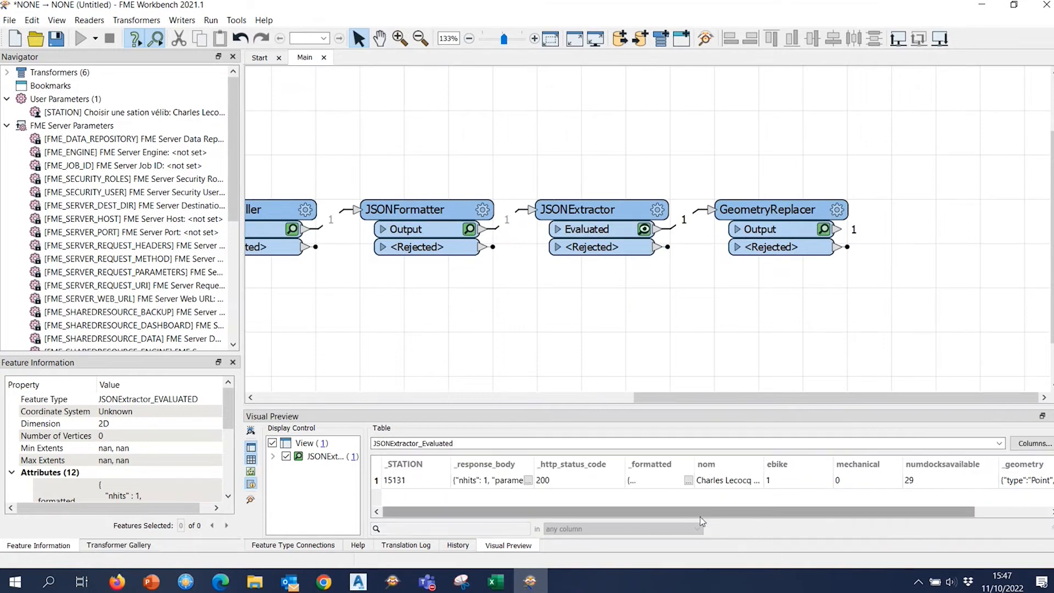
scroll(701, 516, right, 1)
double_click(1022, 480)
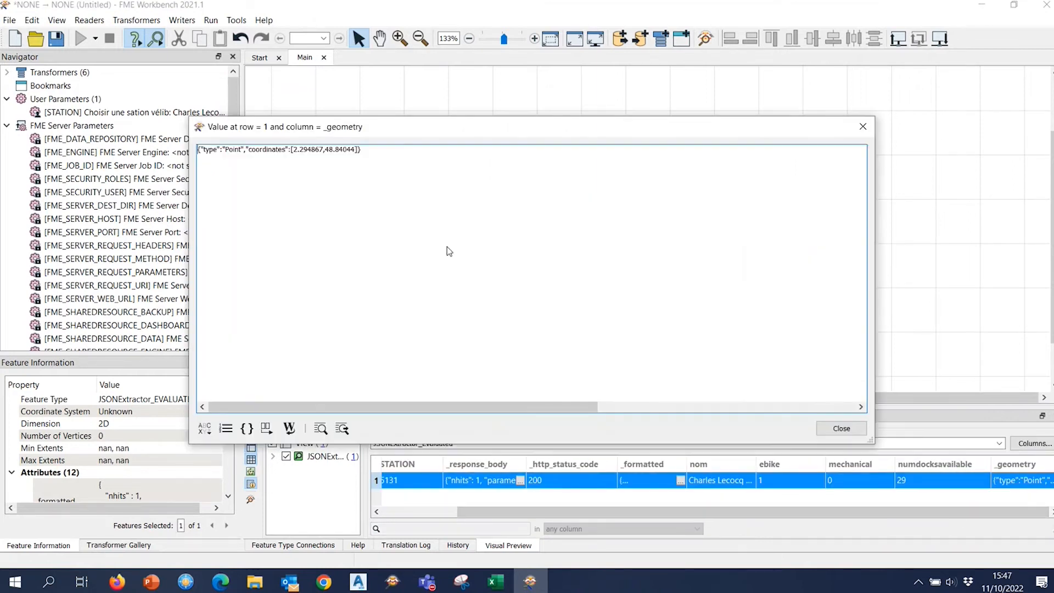
double_click(311, 149)
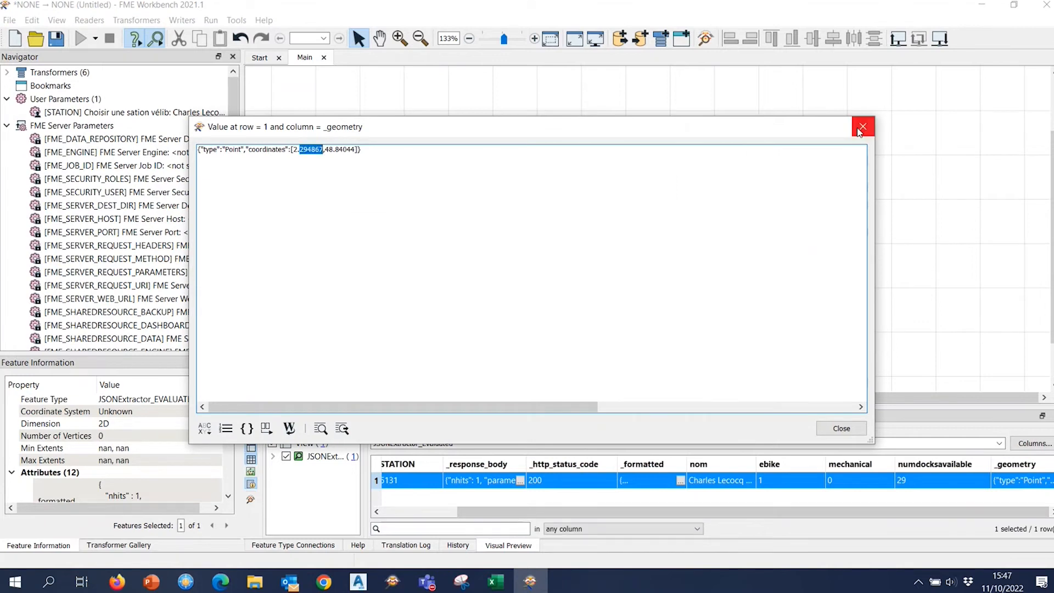
click(860, 132)
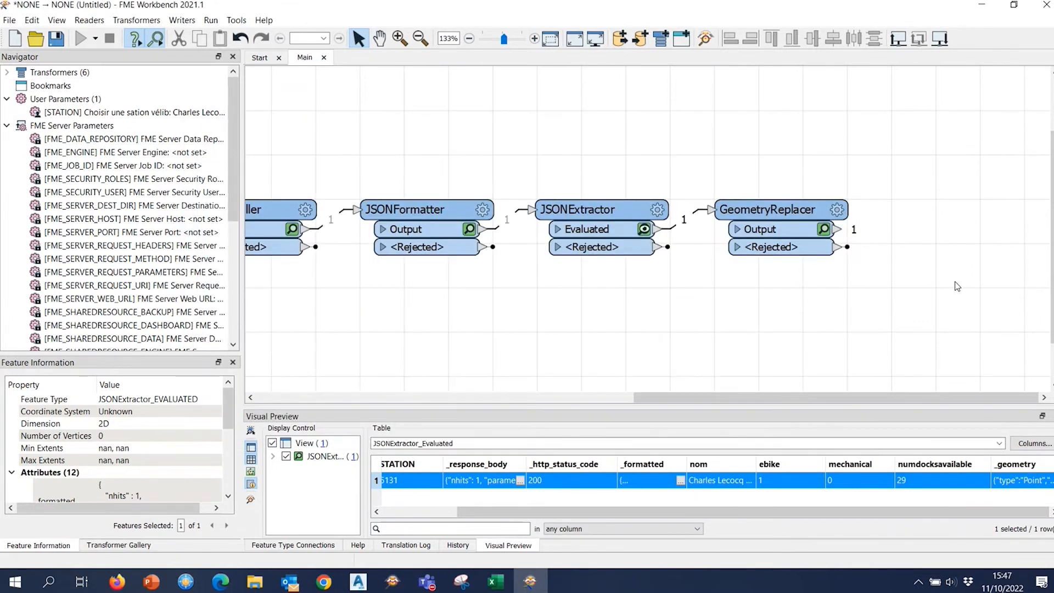
Add a CoordinateSystemSetter transformer after the GeometryReplacer and connect it to the GeometryReplacer's Output.
text(coo)
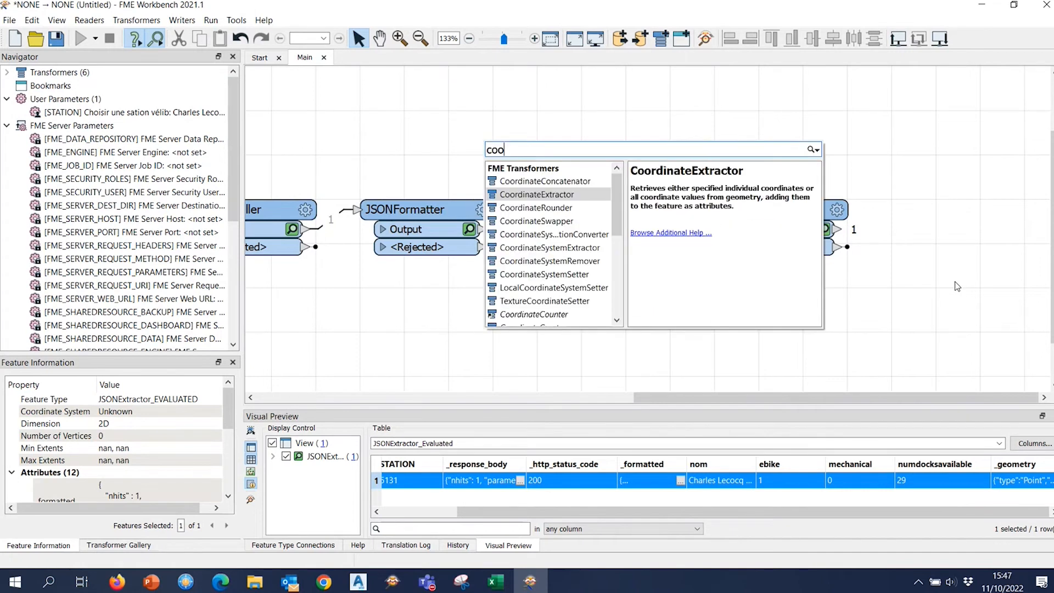
key(Down)
key(Down)
key(Down)
key(Down)
key(Down)
key(Down)
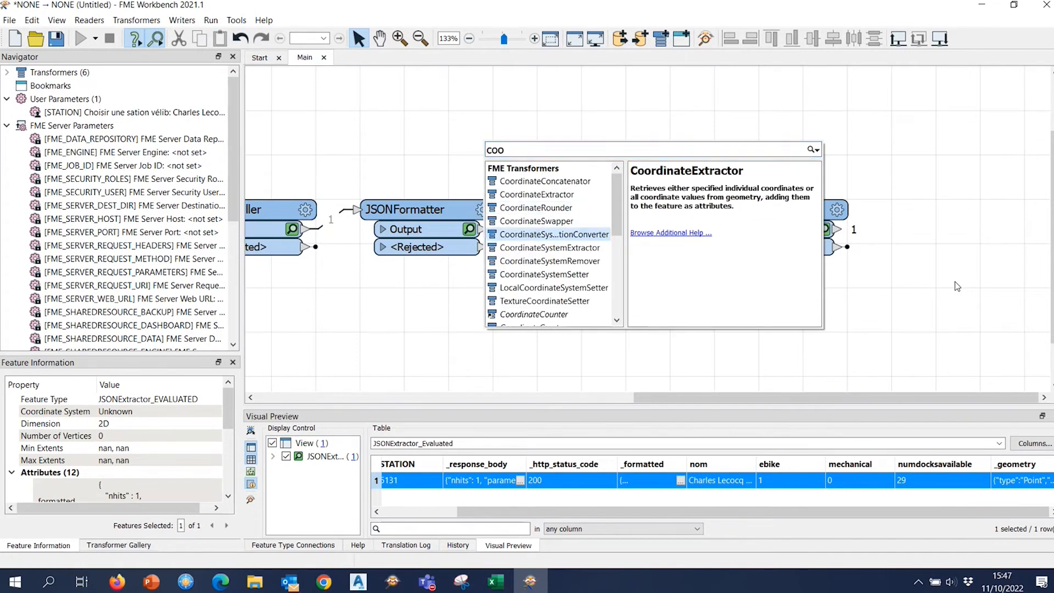
key(Return)
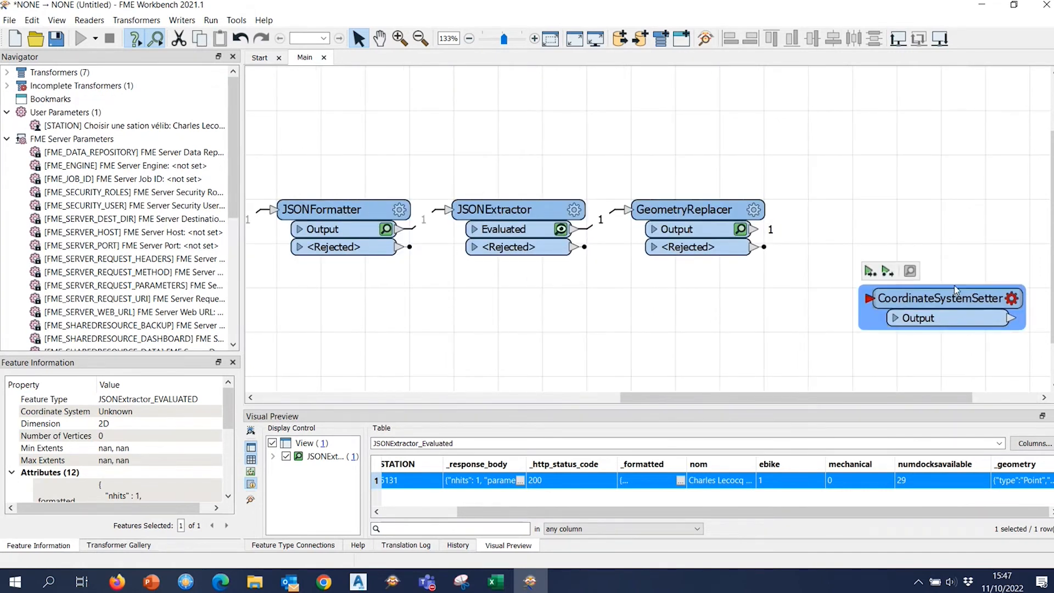
drag(954, 285, 891, 202)
drag(740, 231, 805, 210)
Set the CoordinateSystemSetter's coordinate system to LL84.
click(619, 298)
click(584, 355)
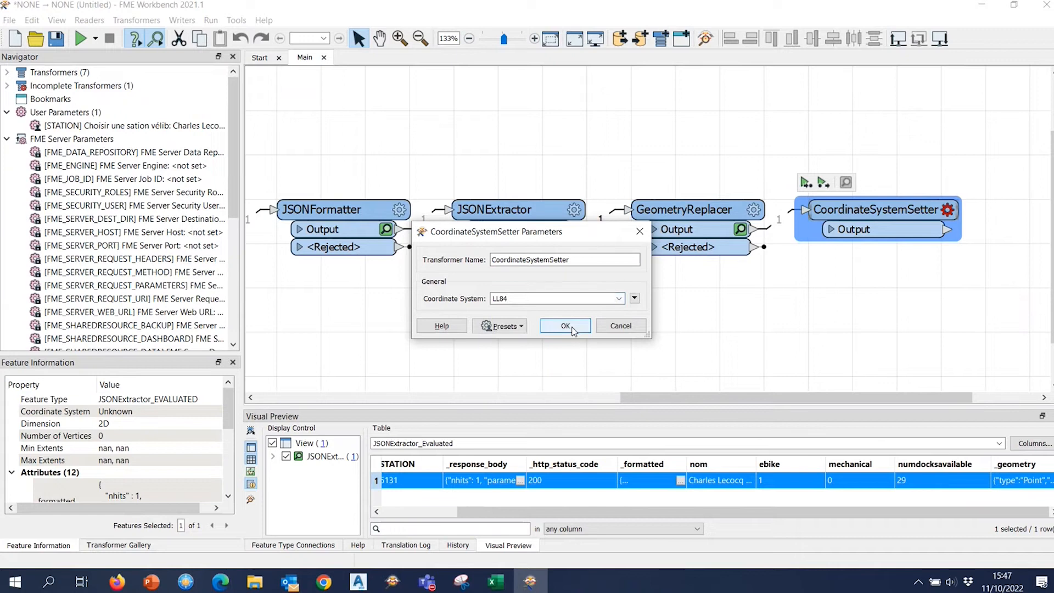
click(566, 326)
Add an HTMLReportGenerator transformer connected to the CoordinateSystemSetter's Output.
drag(891, 309, 741, 296)
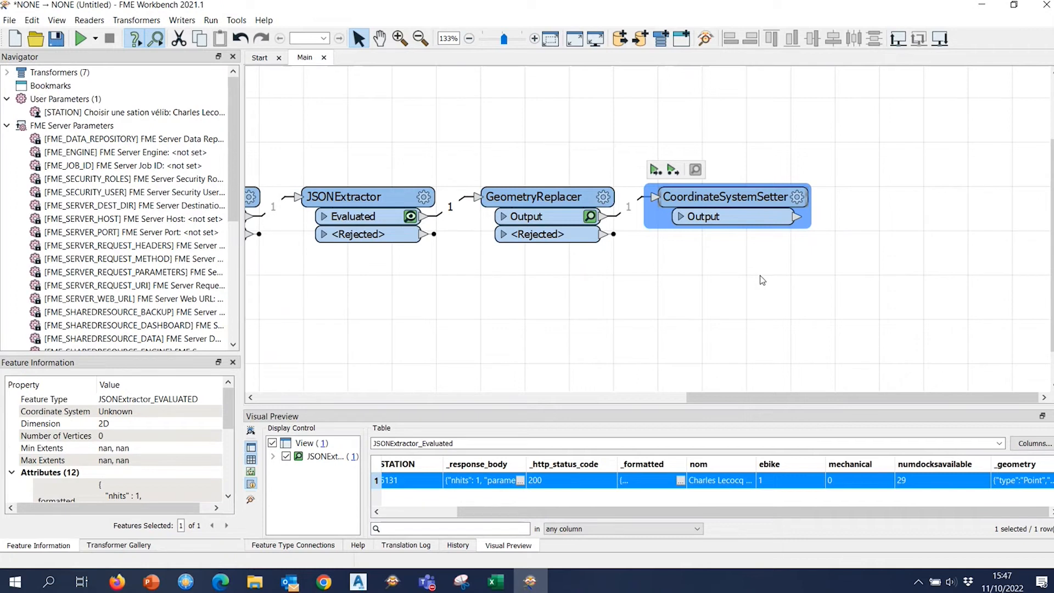
text(ht)
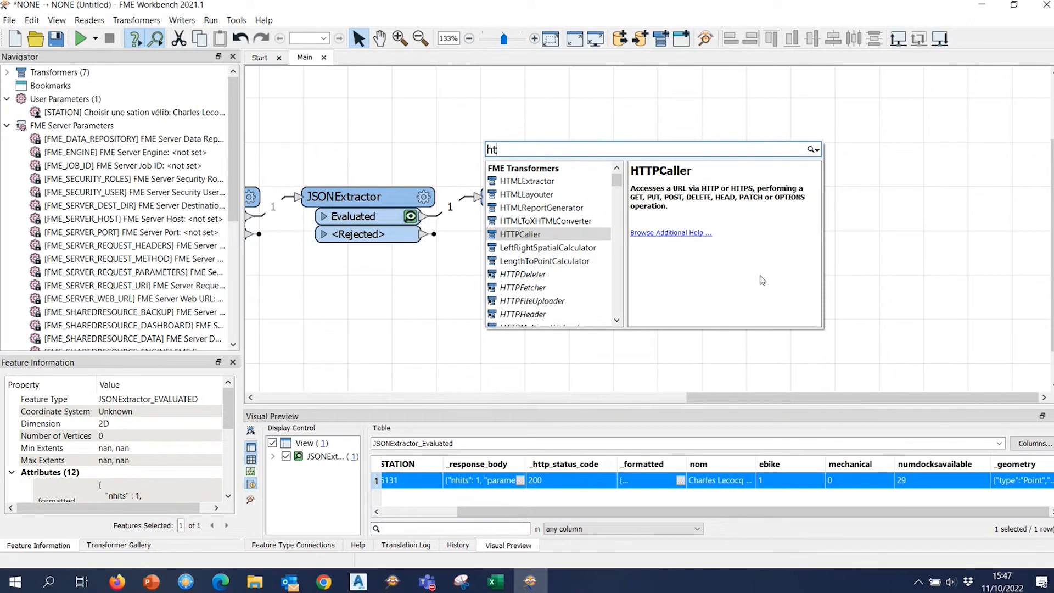
text(ml)
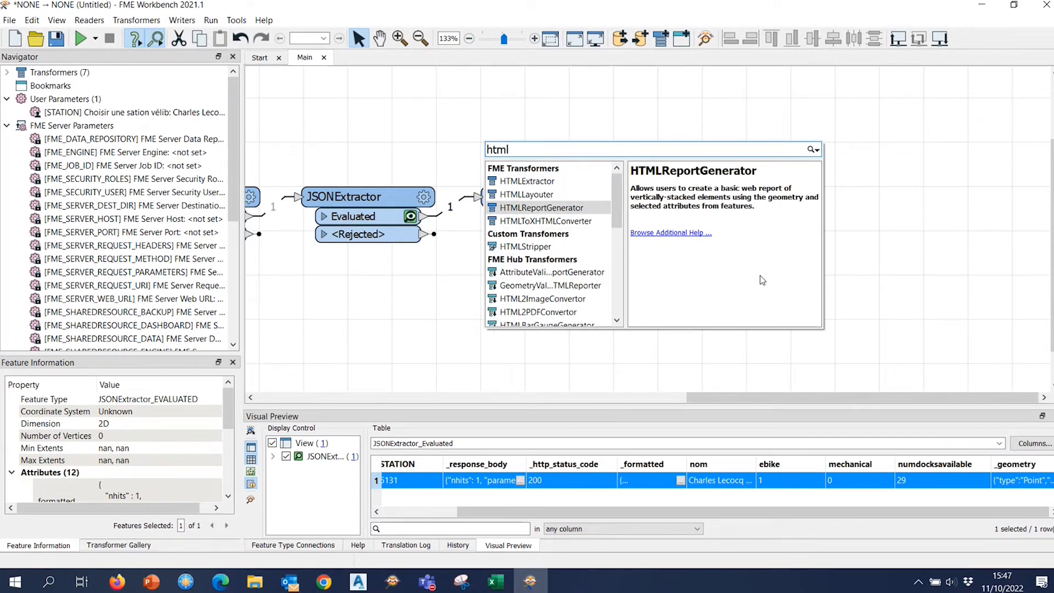
key(Return)
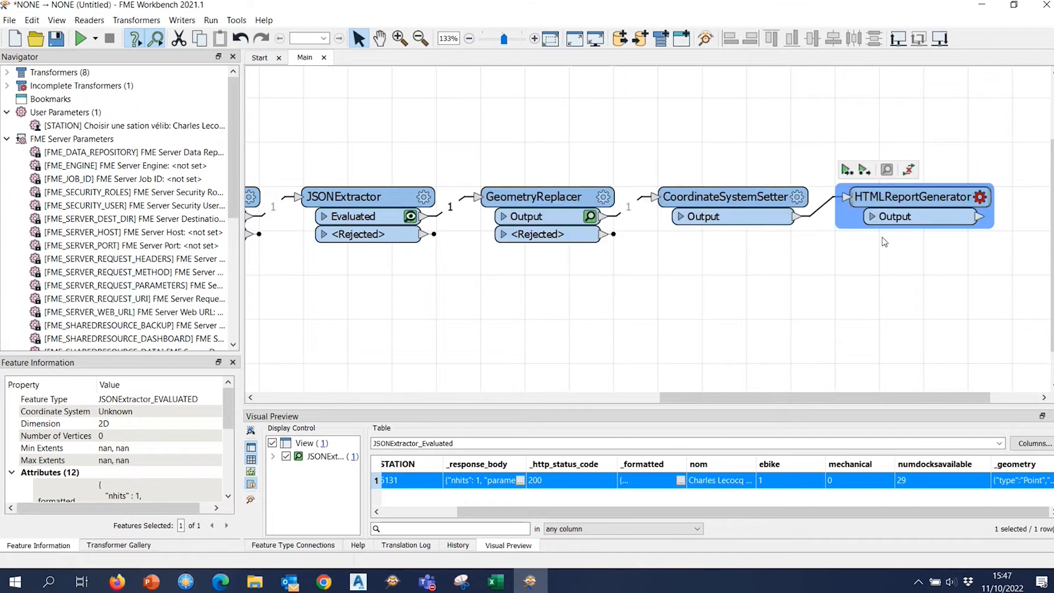
click(981, 198)
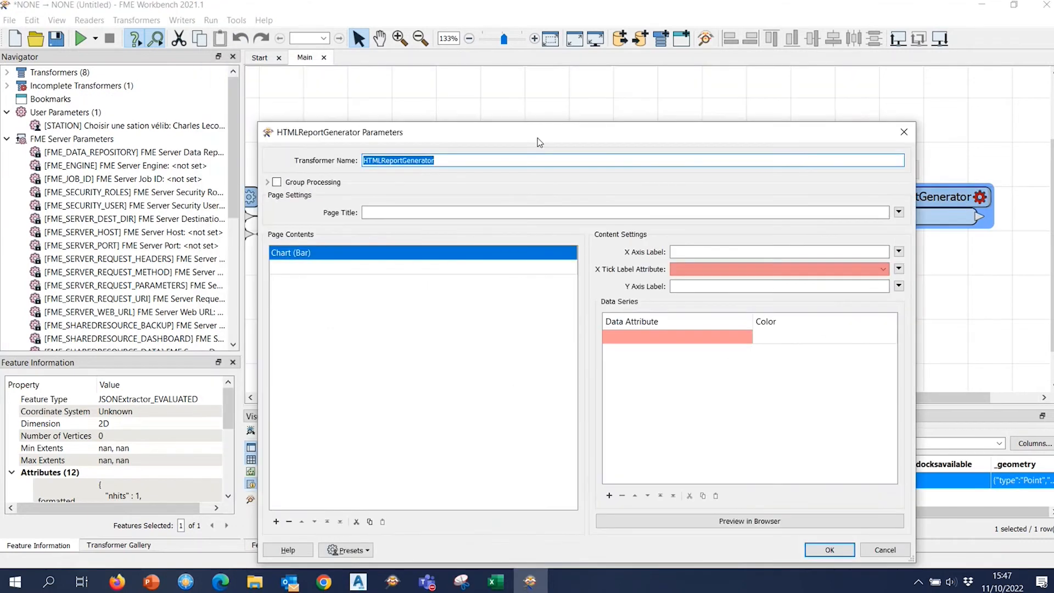
drag(538, 138, 500, 43)
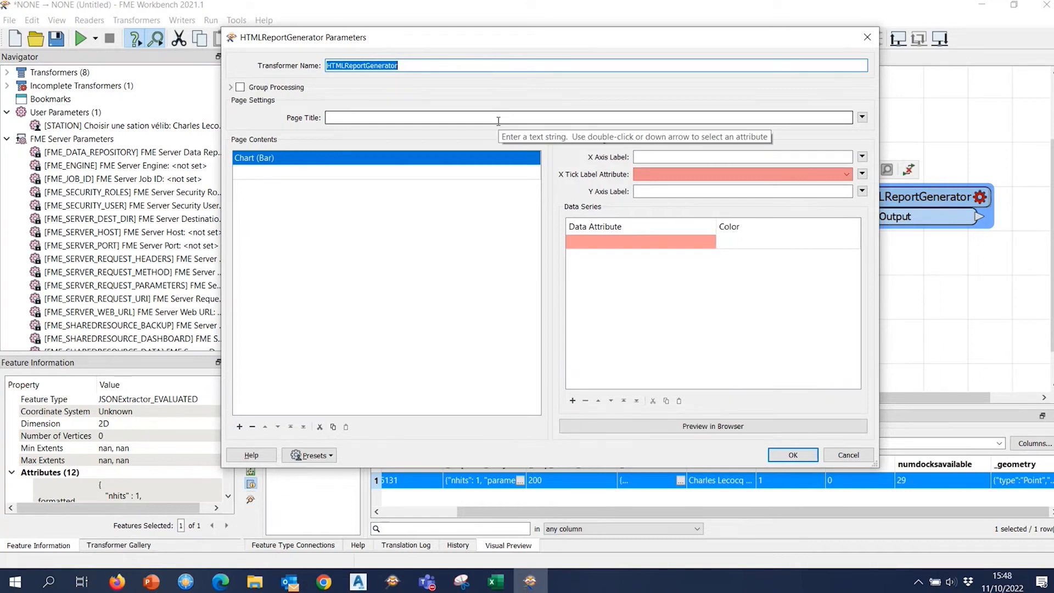
click(499, 118)
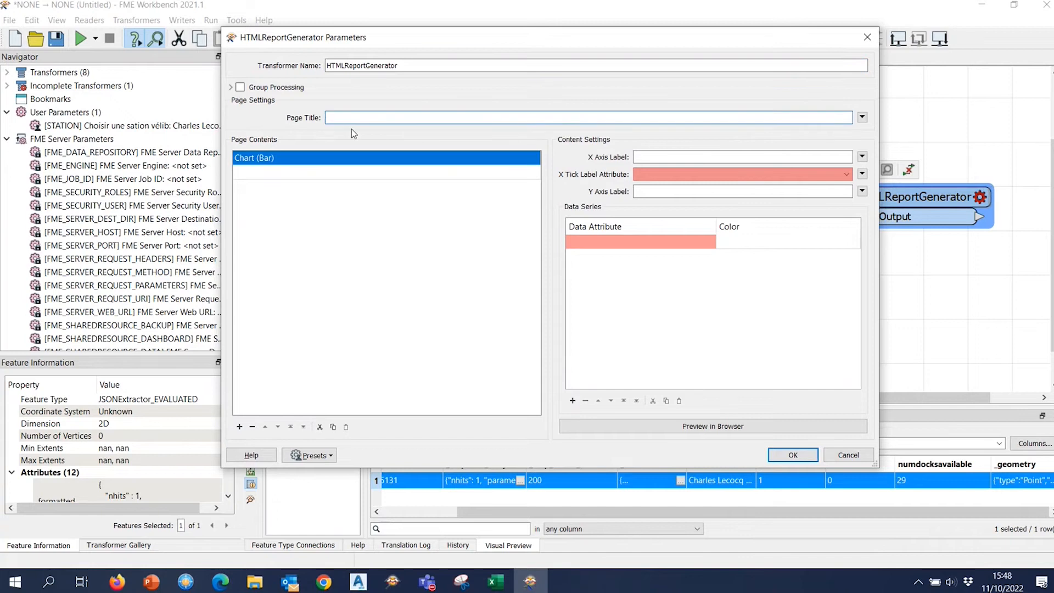
click(862, 117)
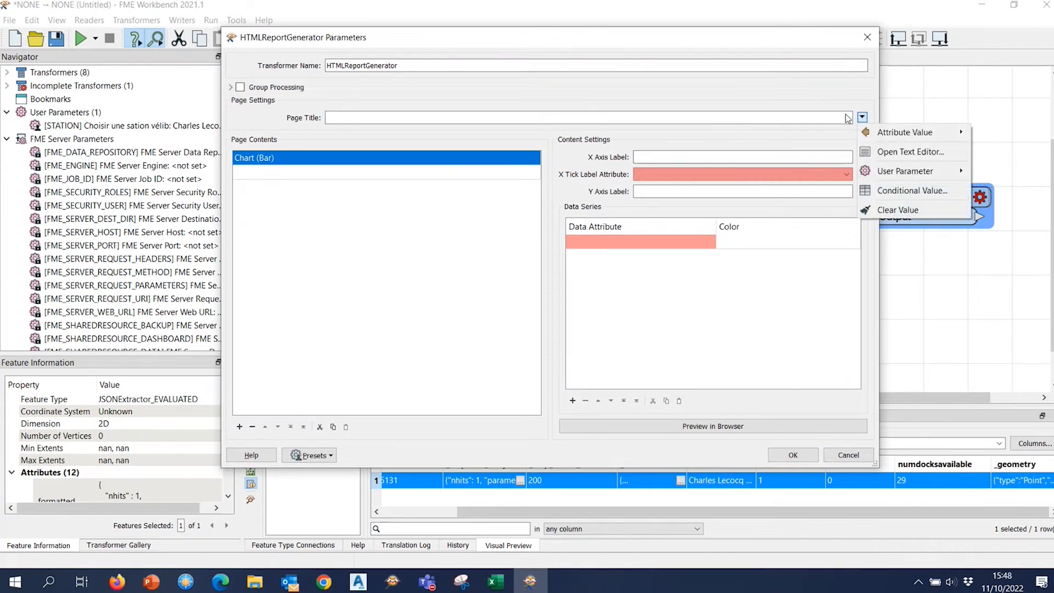
click(899, 159)
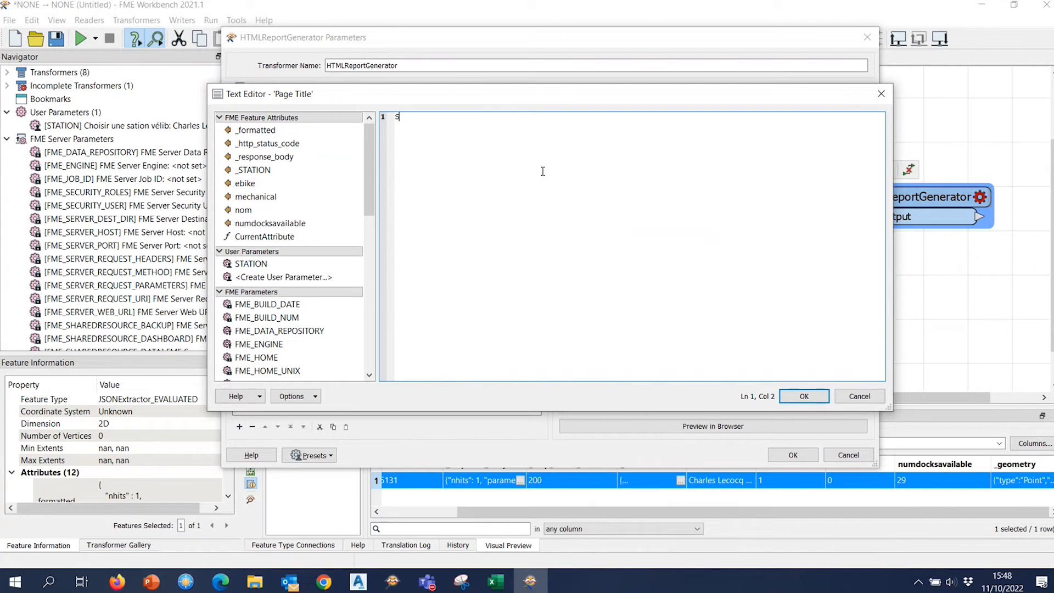
text(Station ve)
double_click(243, 210)
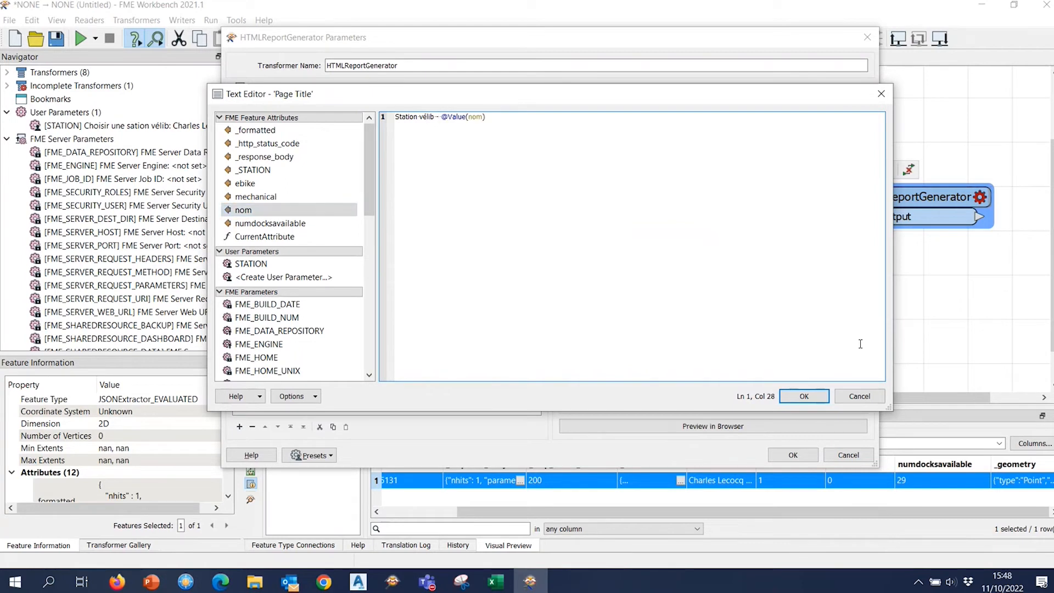
click(804, 396)
Change the report's first content item to a Header with the nom attribute as text and header level H1.
click(341, 157)
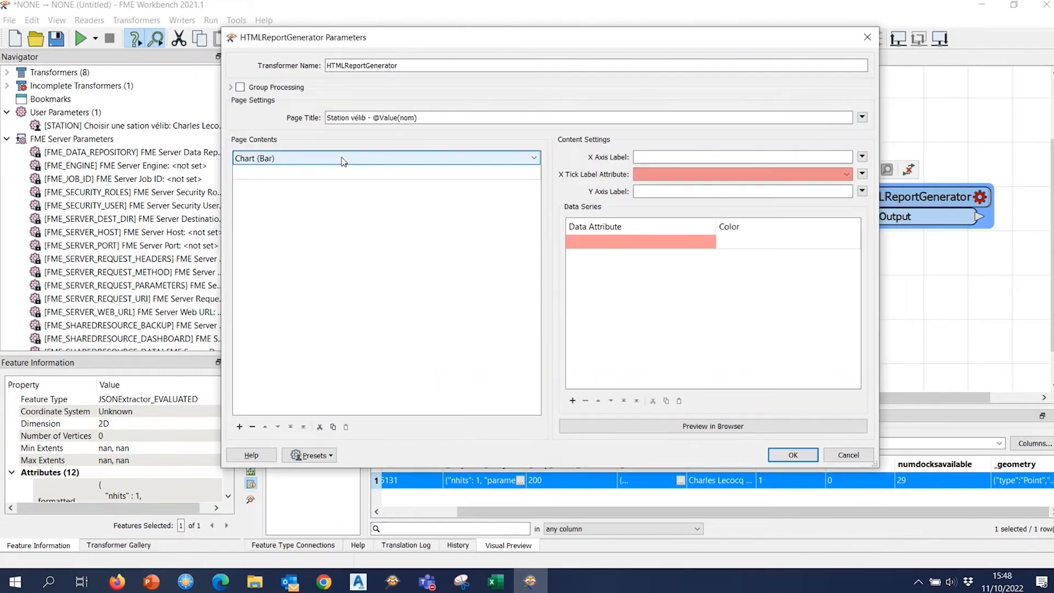
click(338, 158)
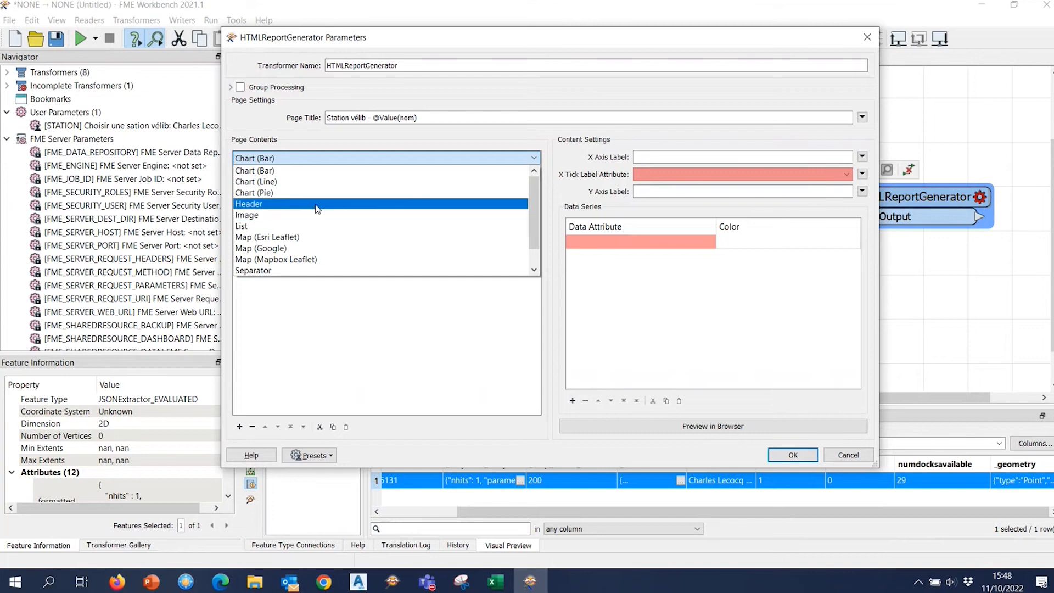
click(286, 204)
click(736, 160)
click(724, 157)
click(861, 157)
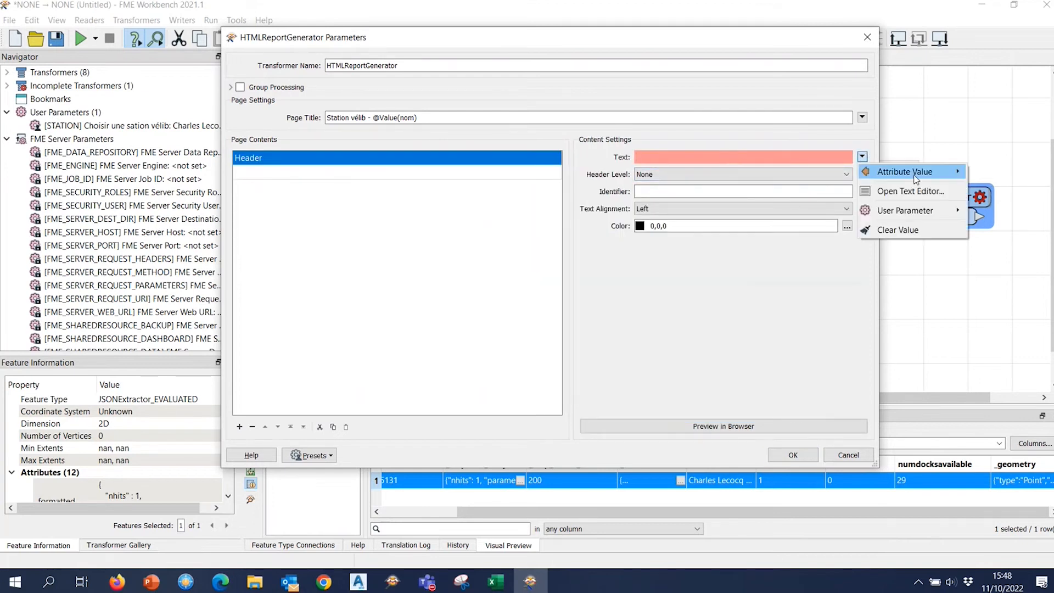
mouse_move(904, 172)
click(773, 260)
click(686, 174)
click(677, 191)
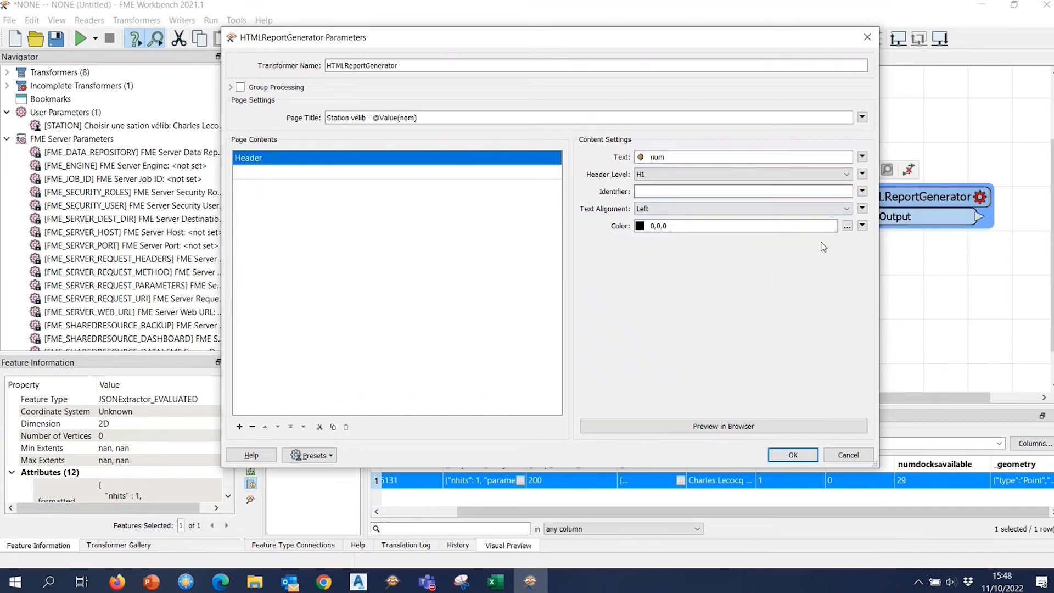
Add a Map (Esri Leaflet) item to the report contents with nom as its label attribute.
click(306, 190)
click(311, 175)
click(311, 175)
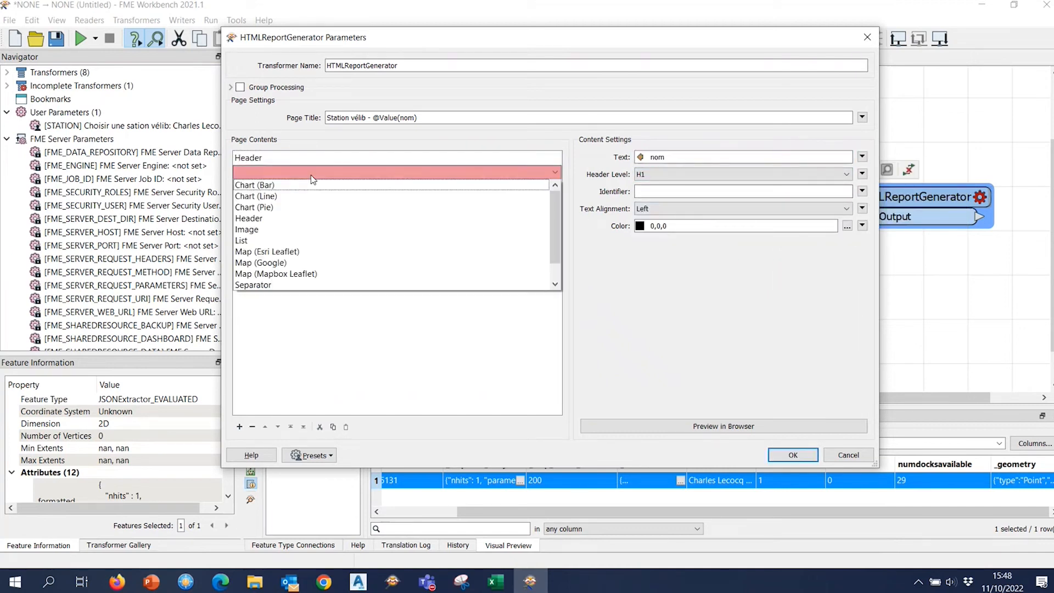
click(338, 252)
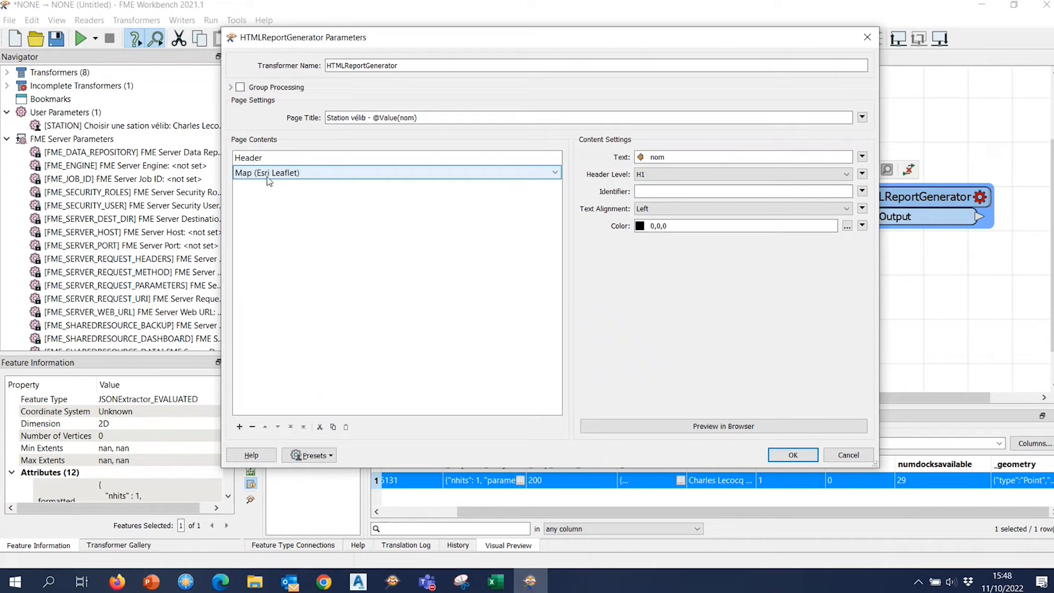
click(379, 214)
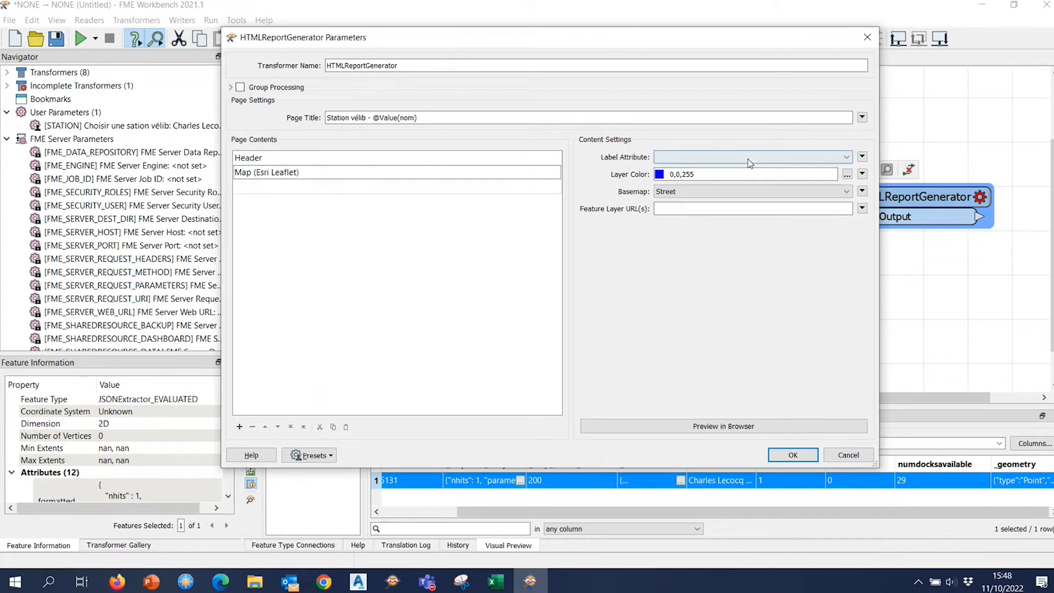
click(752, 159)
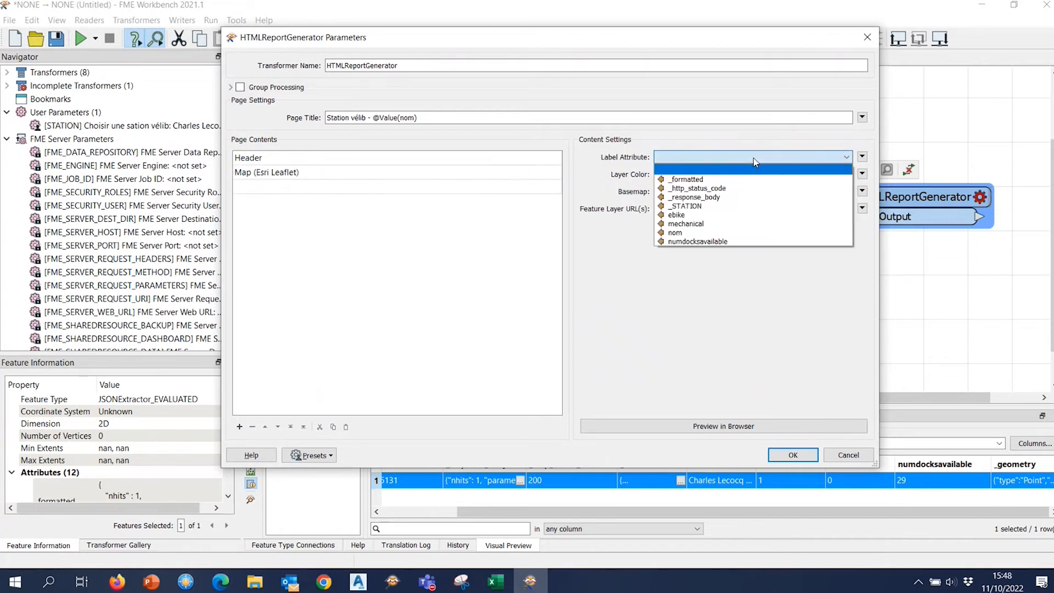
click(738, 232)
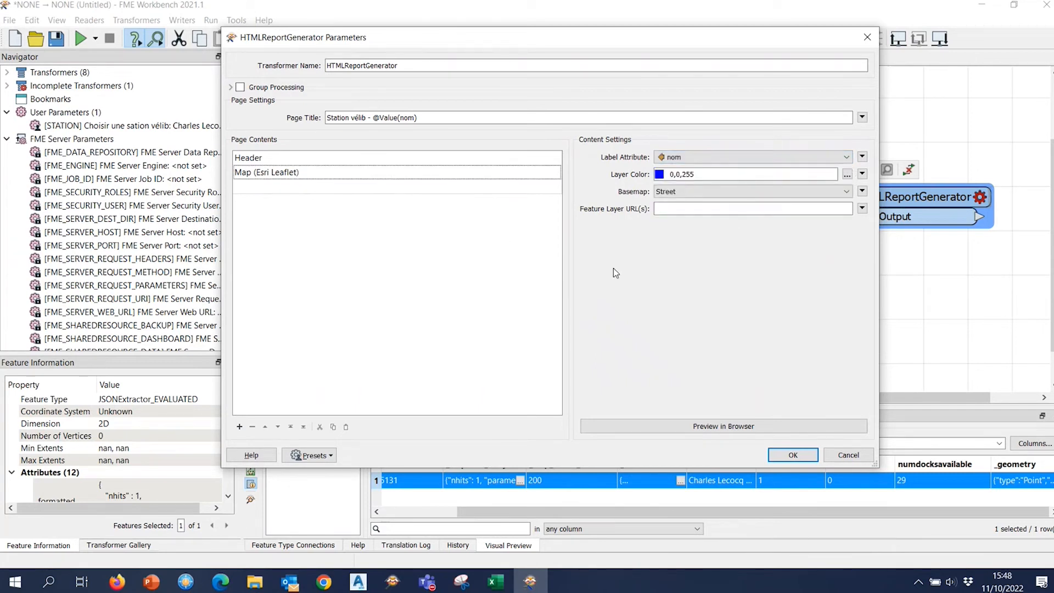
Add a Separator item below the map in the report contents.
click(307, 188)
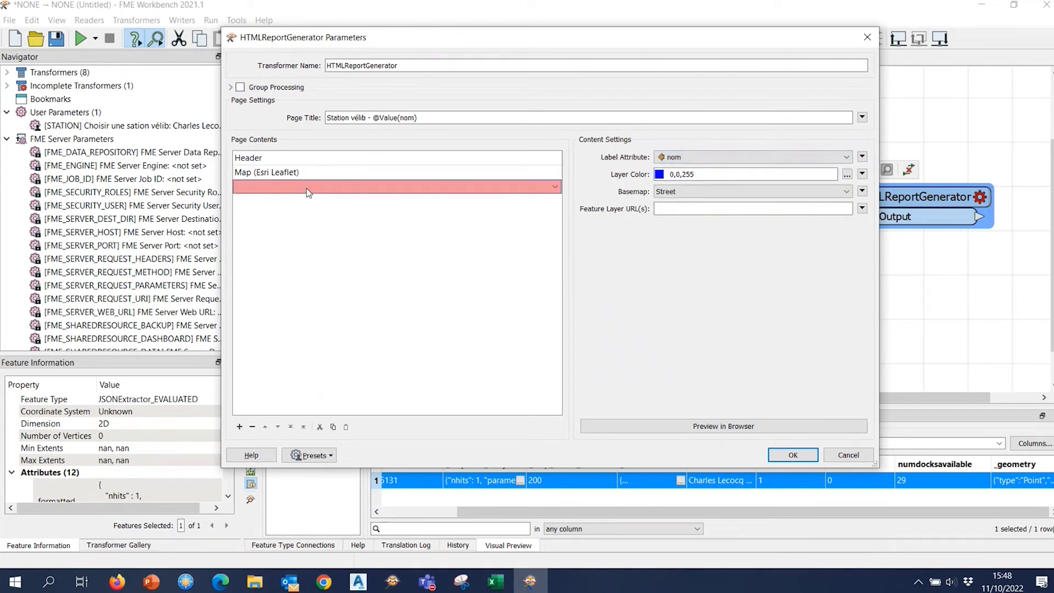
click(308, 192)
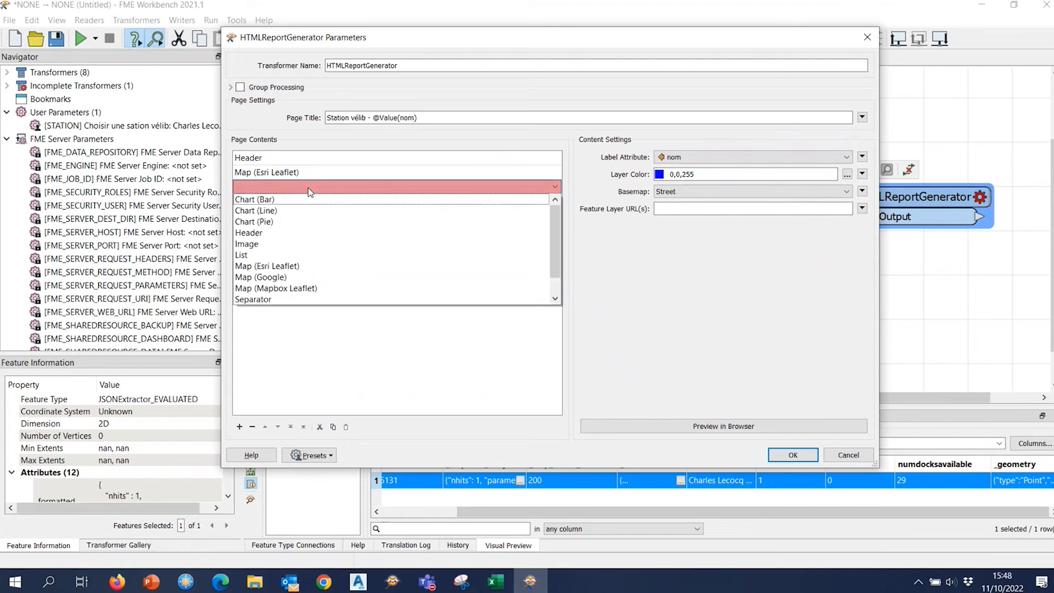
scroll(326, 284, down, 1)
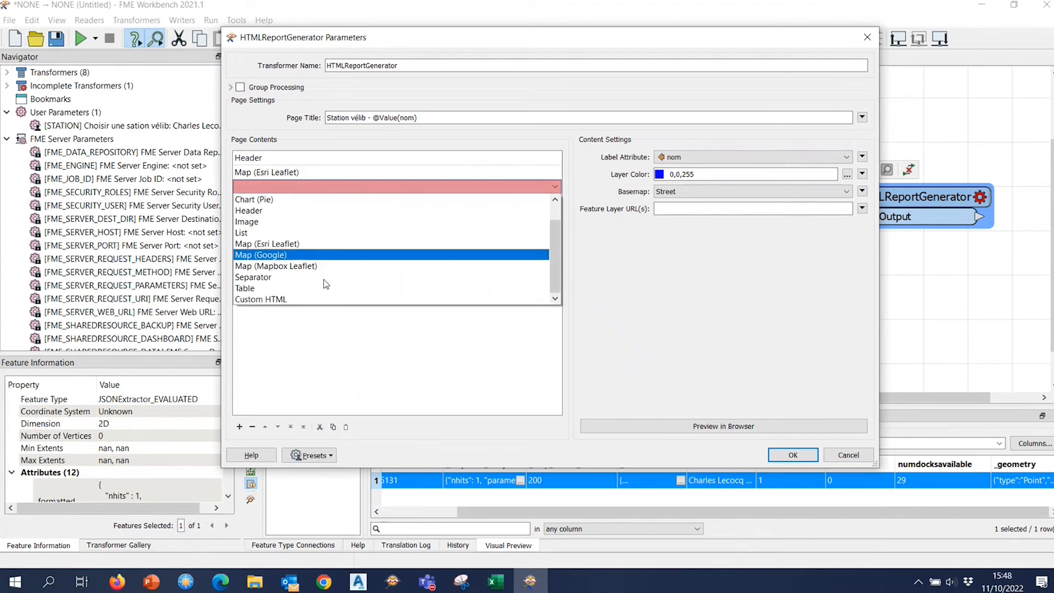
click(286, 280)
Add a second Header item below the separator with the text "Détails" and header level H2.
click(302, 202)
click(302, 203)
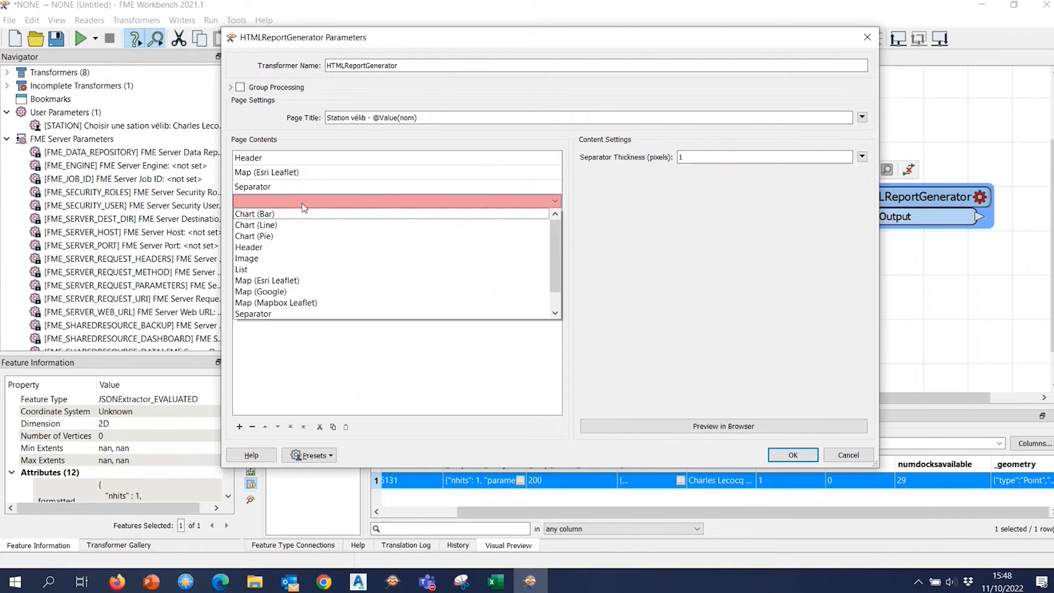
scroll(313, 264, down, 1)
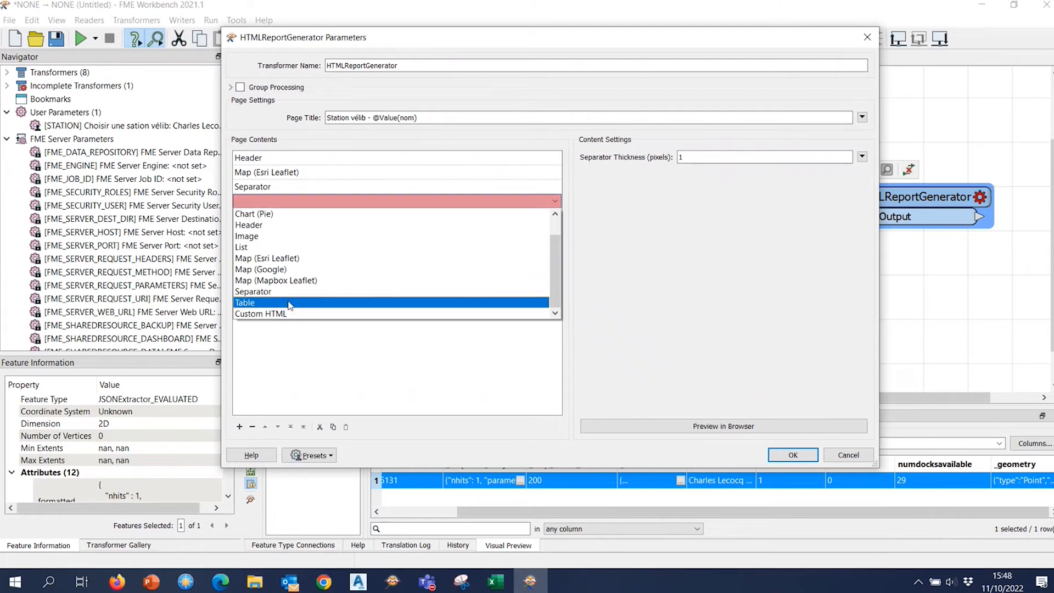
click(295, 225)
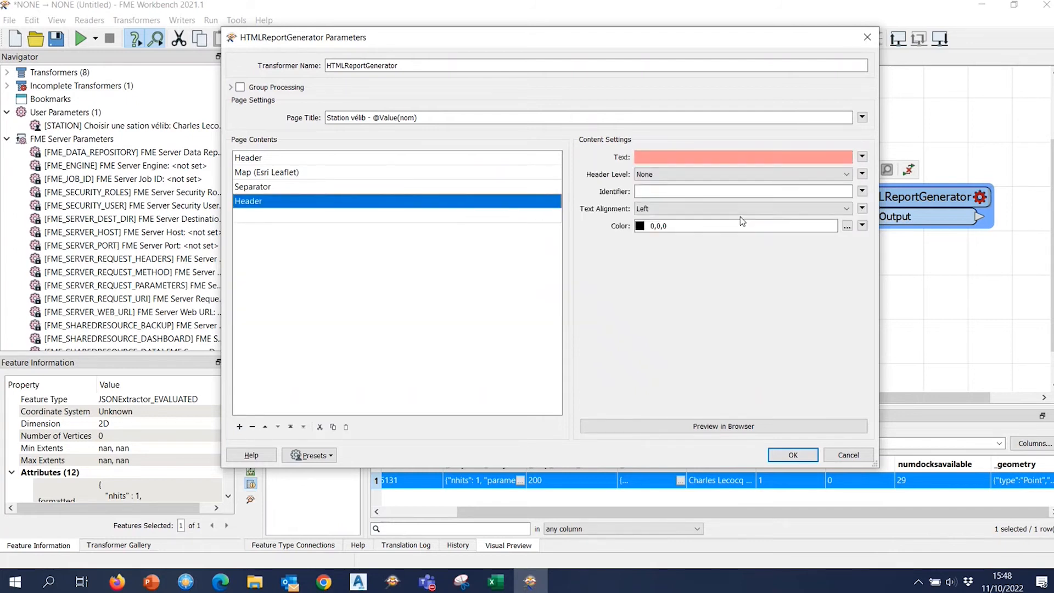
click(677, 156)
text(Détails)
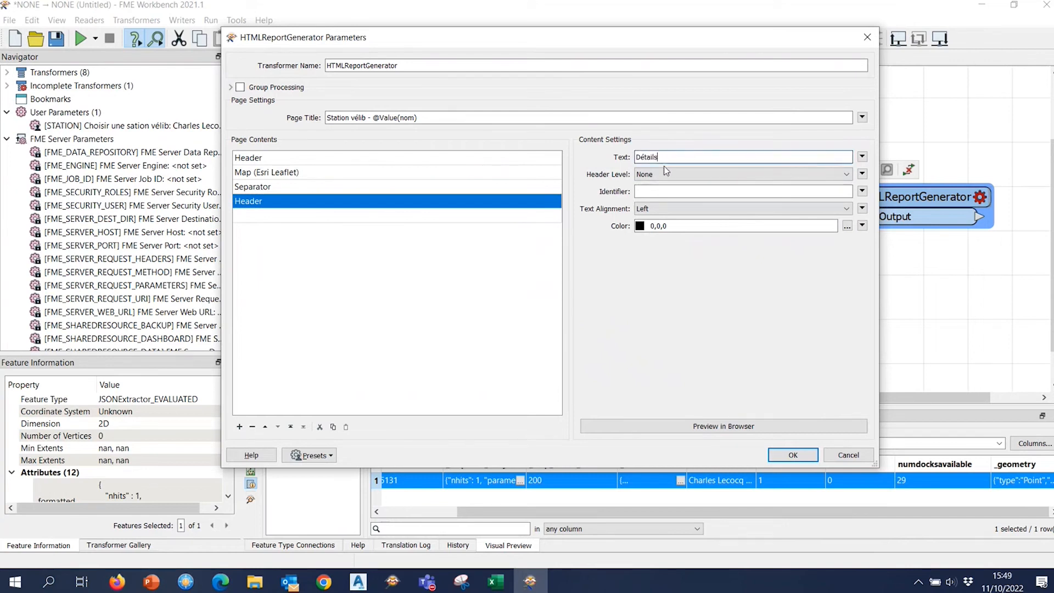
click(665, 174)
click(661, 203)
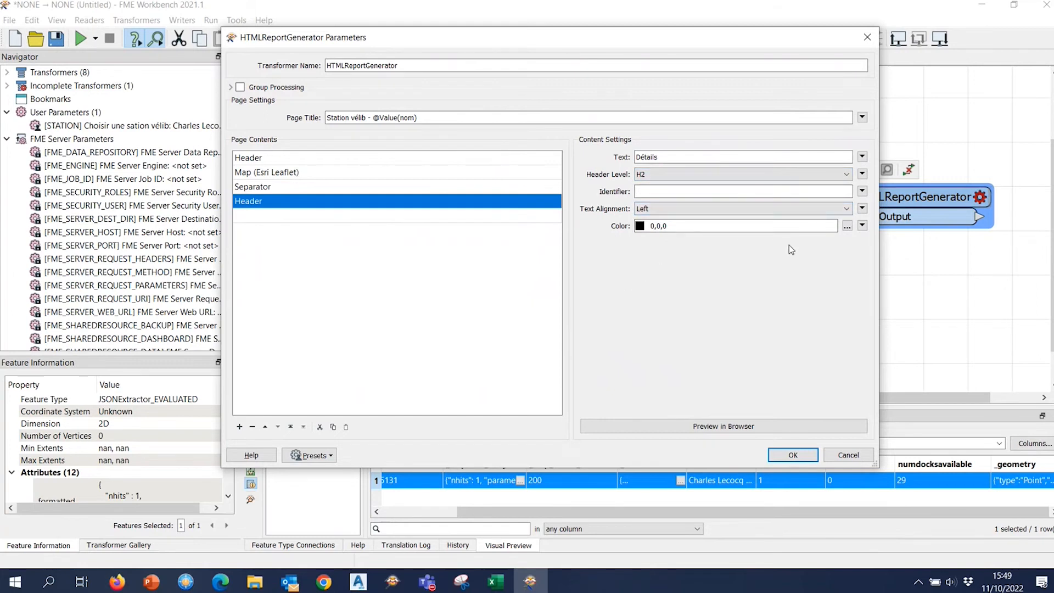
Set the text alignment of both the Détails header and the first header to Center.
click(665, 209)
click(668, 239)
click(263, 159)
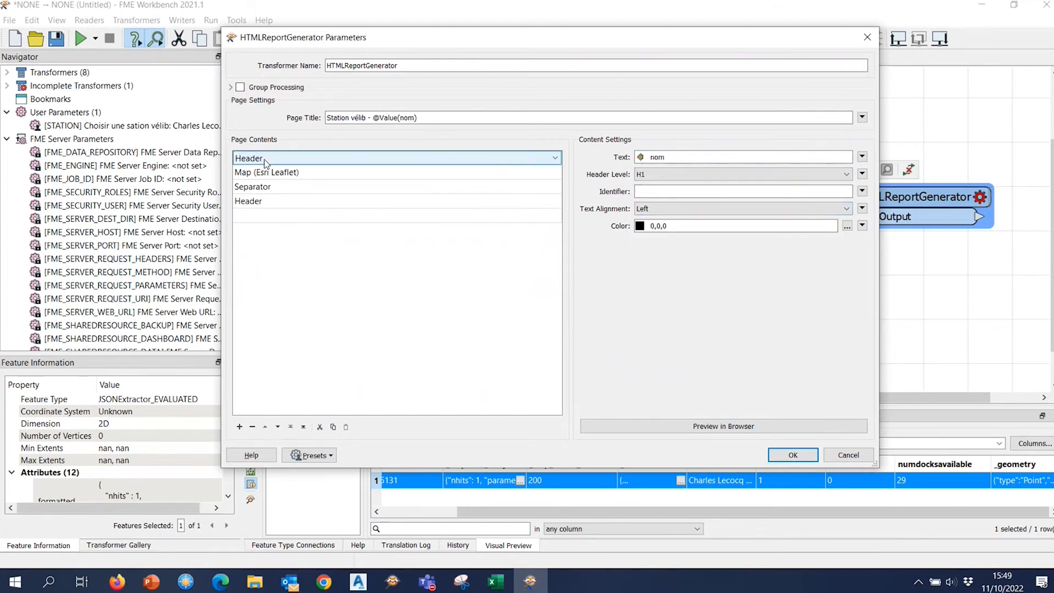
click(667, 208)
click(668, 238)
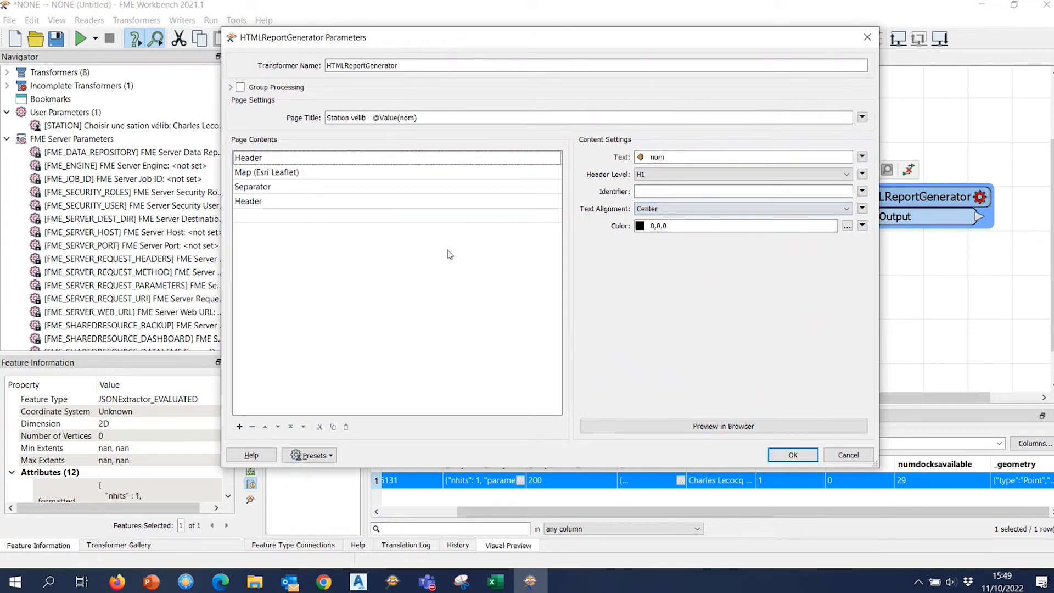
Add a Chart (Bar) item below the Détails header with _STATION as its X tick label attribute.
click(261, 213)
click(263, 216)
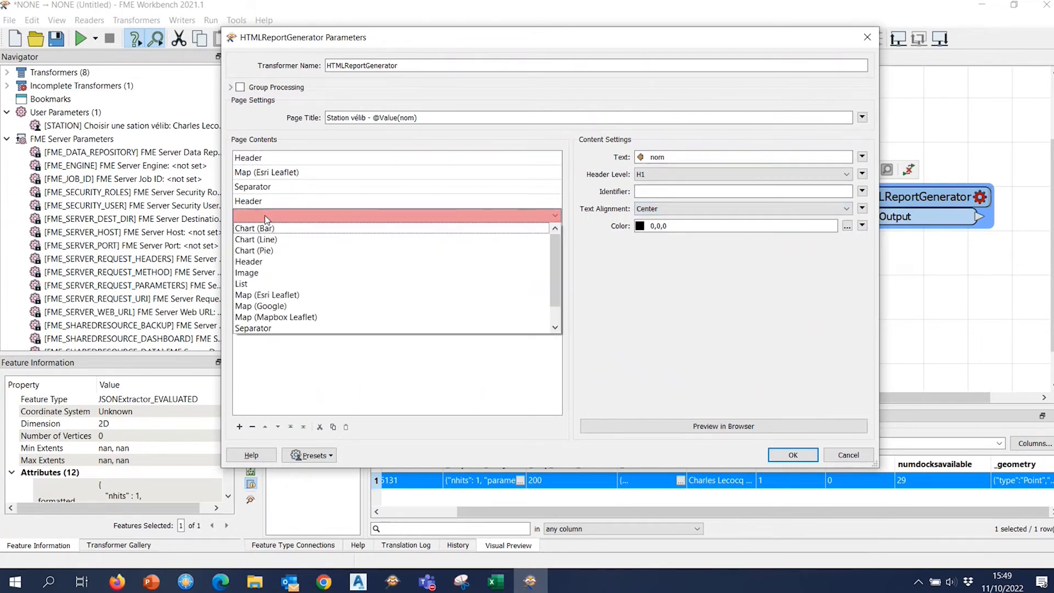
click(312, 233)
click(670, 301)
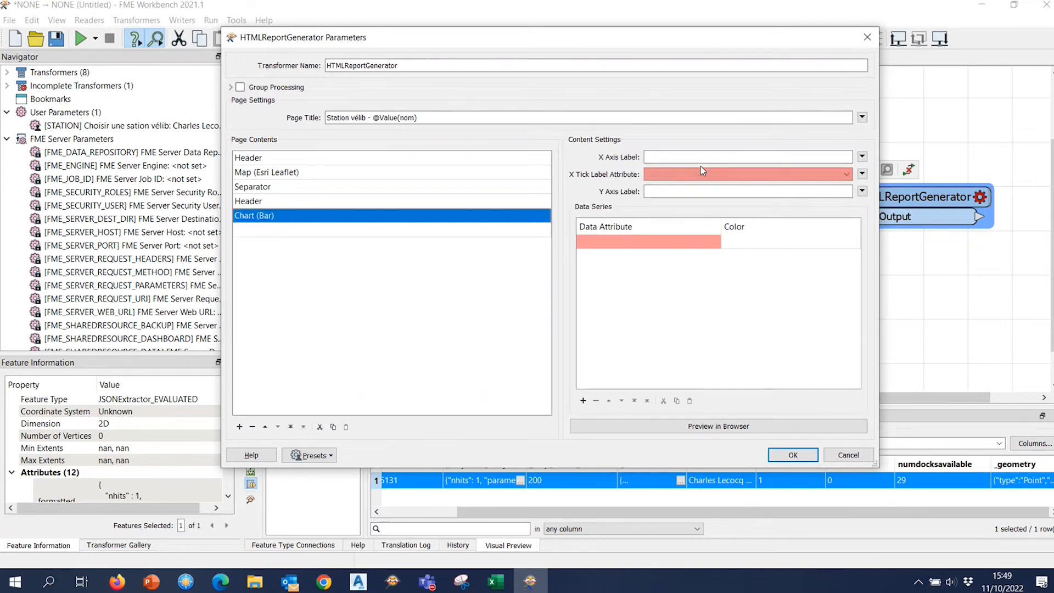
click(816, 174)
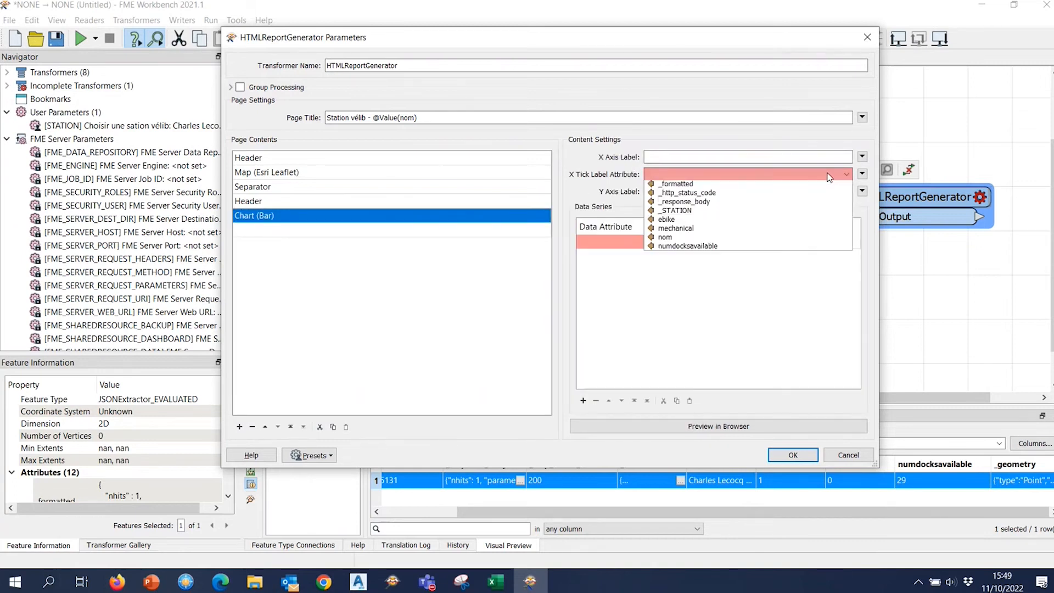
click(732, 218)
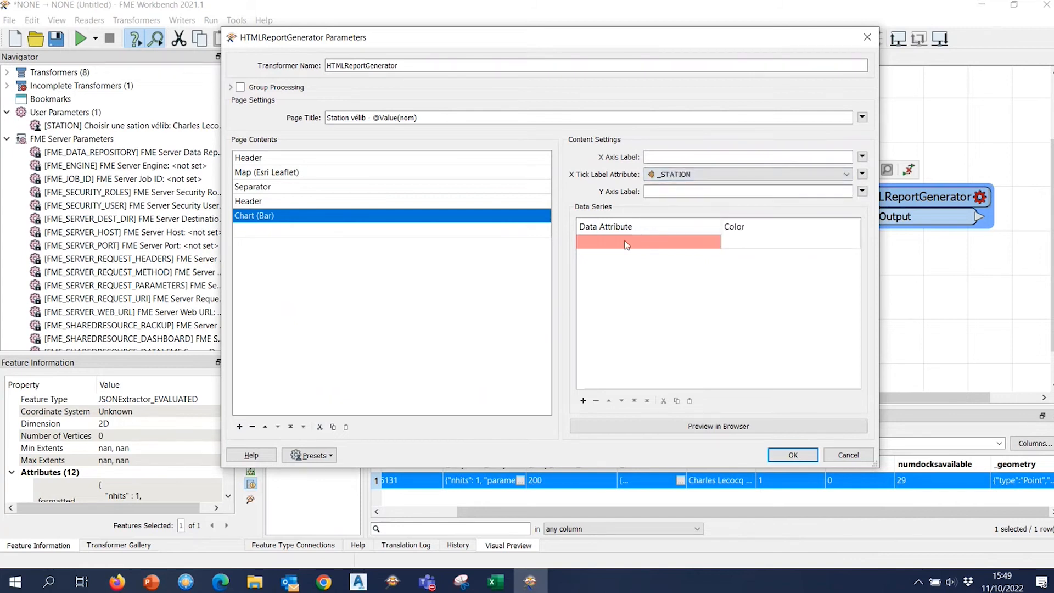
Add ebike, mechanical and numdocksavailable as the bar chart's data series.
click(626, 242)
click(689, 244)
click(626, 299)
click(629, 256)
click(637, 256)
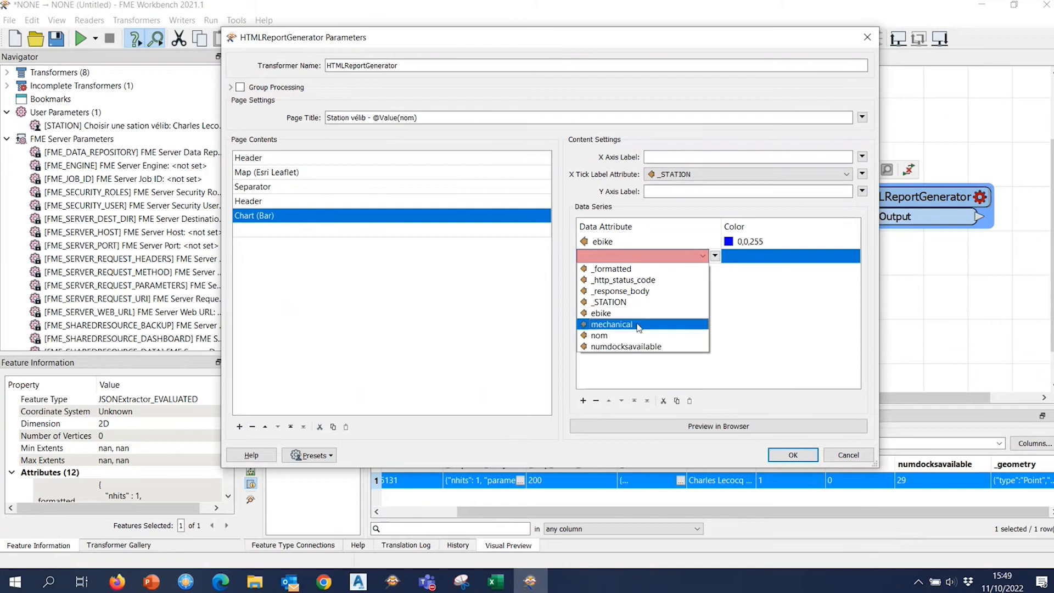
click(639, 325)
click(631, 272)
click(631, 270)
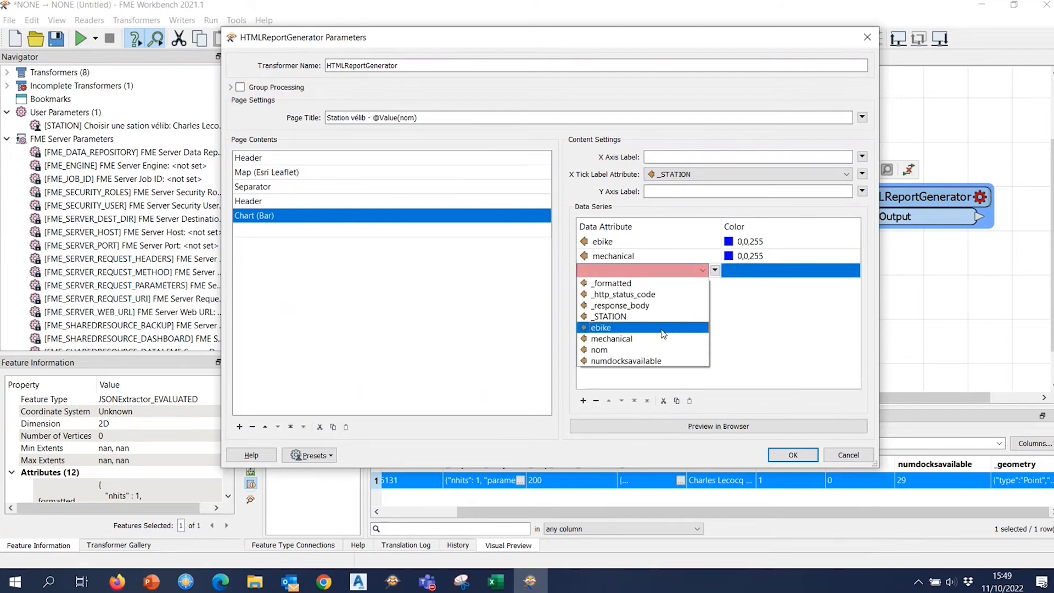
click(626, 361)
Set the bar chart's series colors to green 0,255,0 for ebike and orange 255,85,0 for numdocksavailable.
click(802, 240)
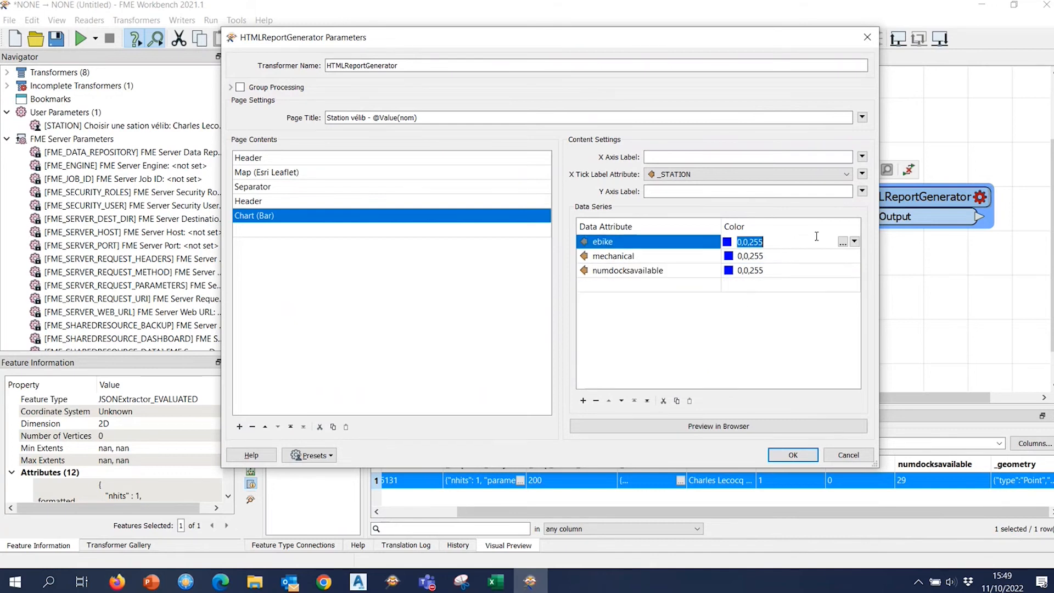
click(844, 242)
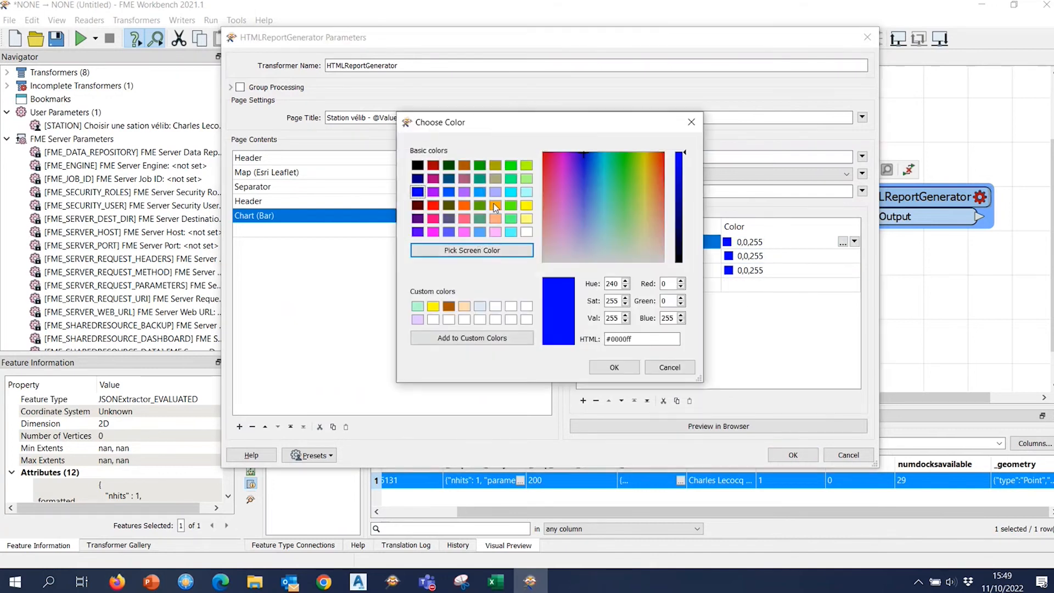
click(512, 166)
click(615, 367)
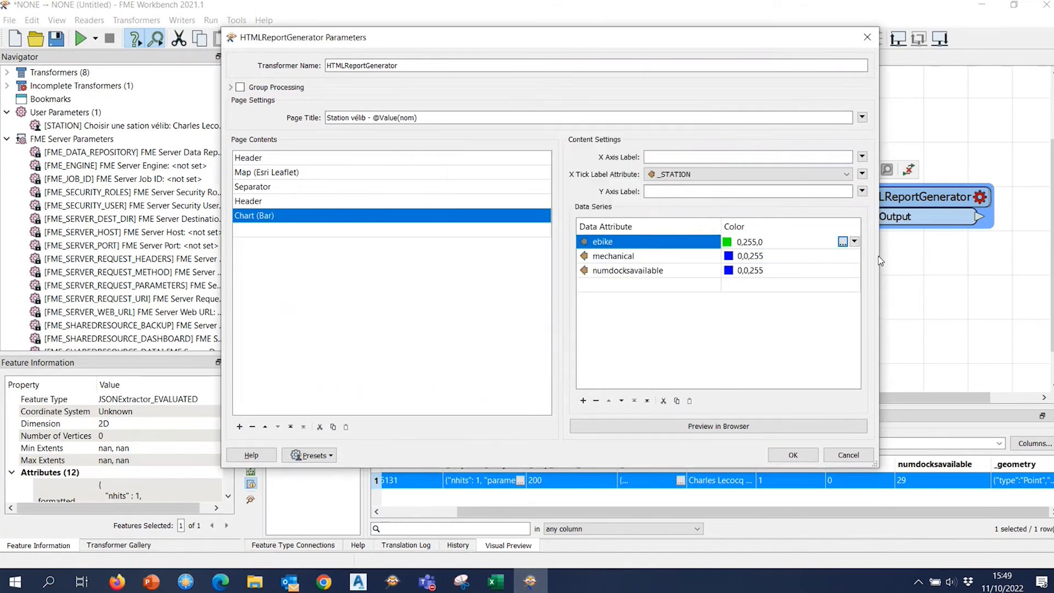
click(845, 259)
click(848, 271)
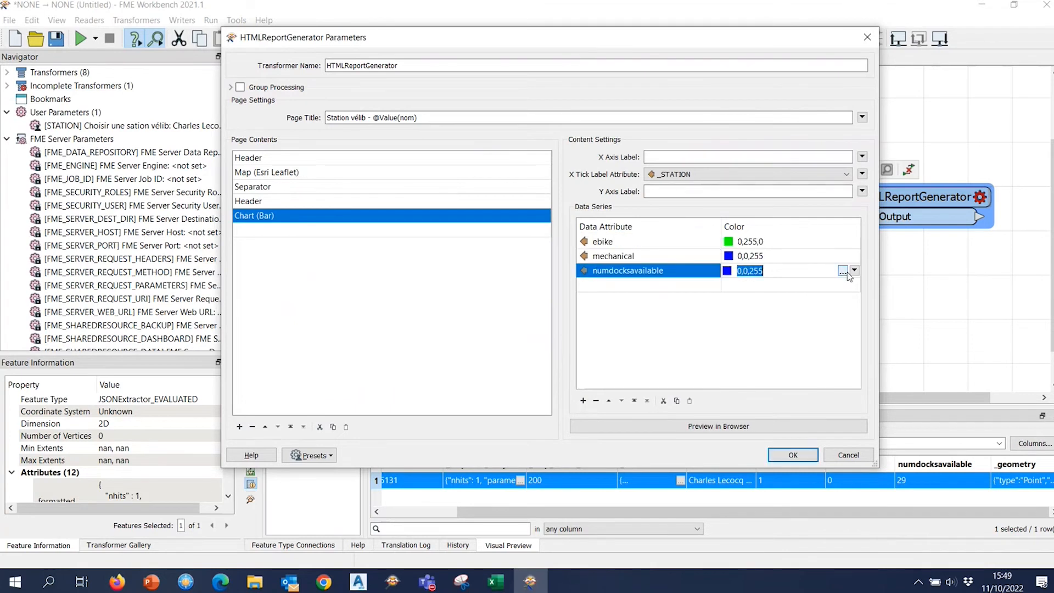
click(843, 271)
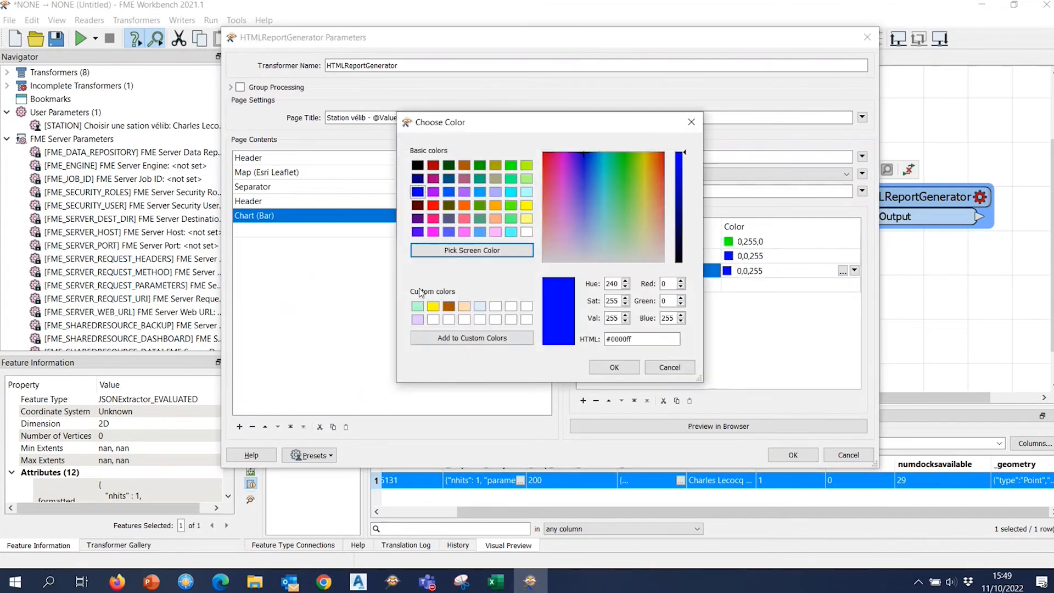
click(464, 206)
click(615, 367)
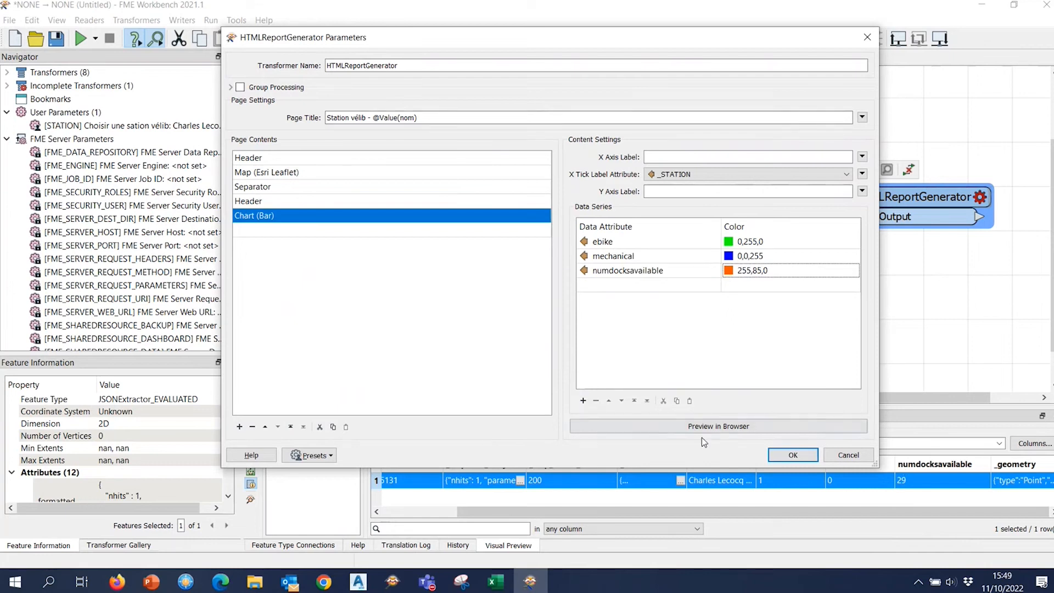
Preview the report in the browser, check its header, map and chart layout, and close the preview.
click(718, 427)
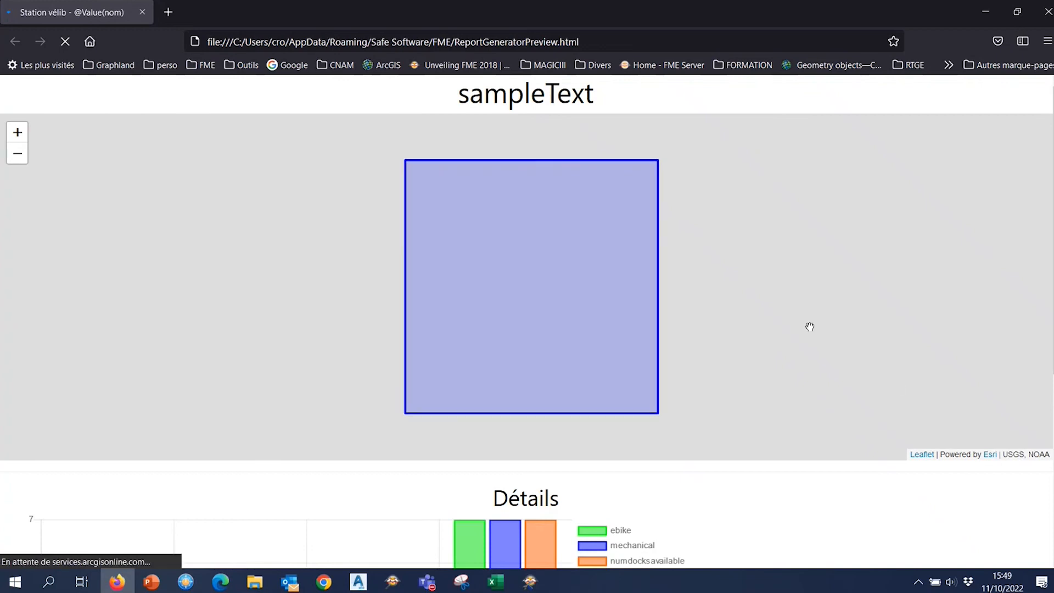
scroll(711, 487, down, 5)
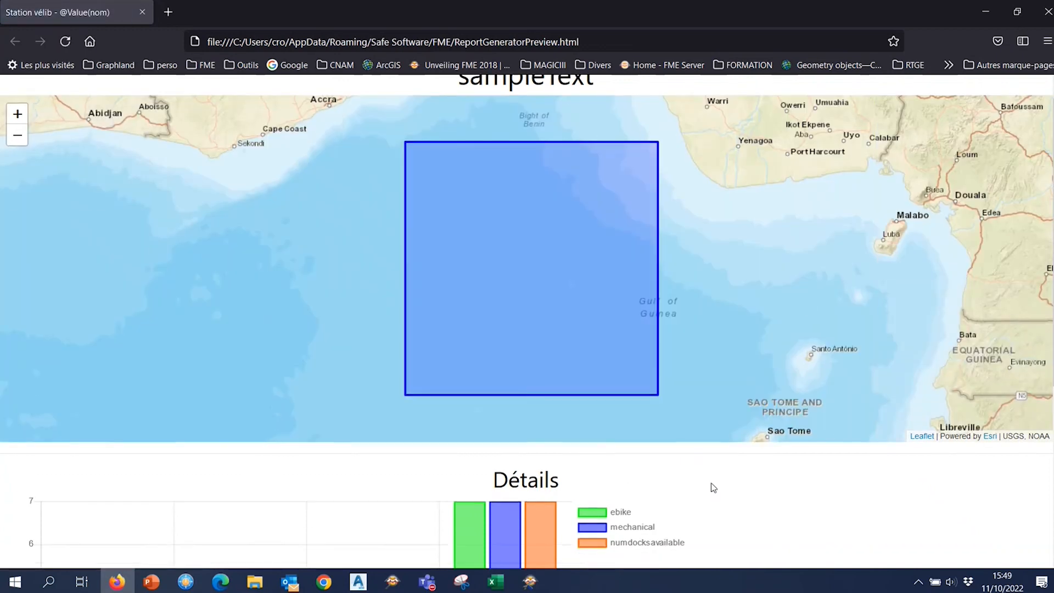
scroll(739, 486, up, 4)
scroll(737, 482, up, 1)
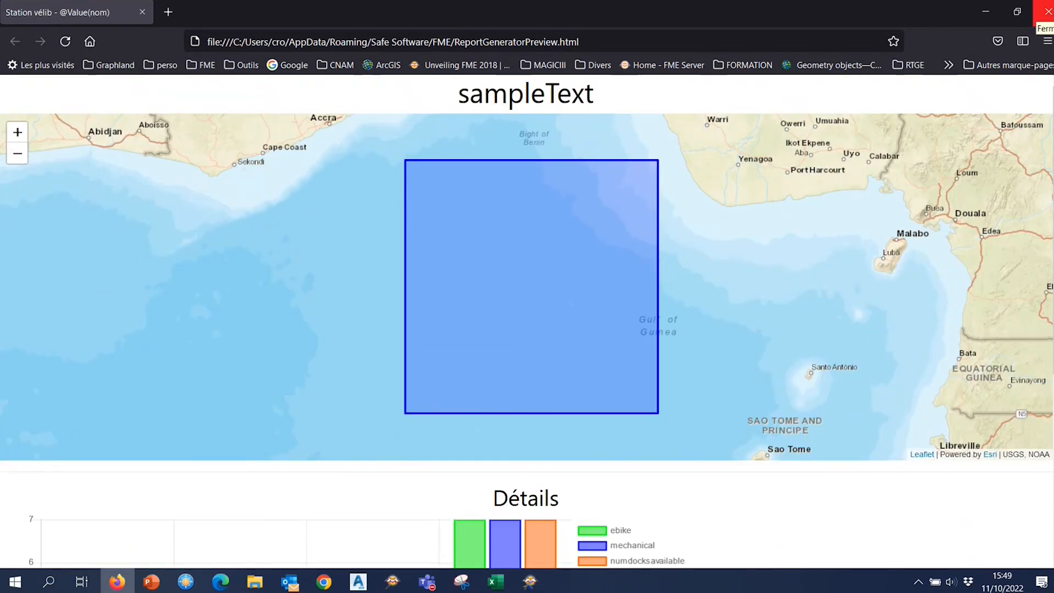
click(1047, 11)
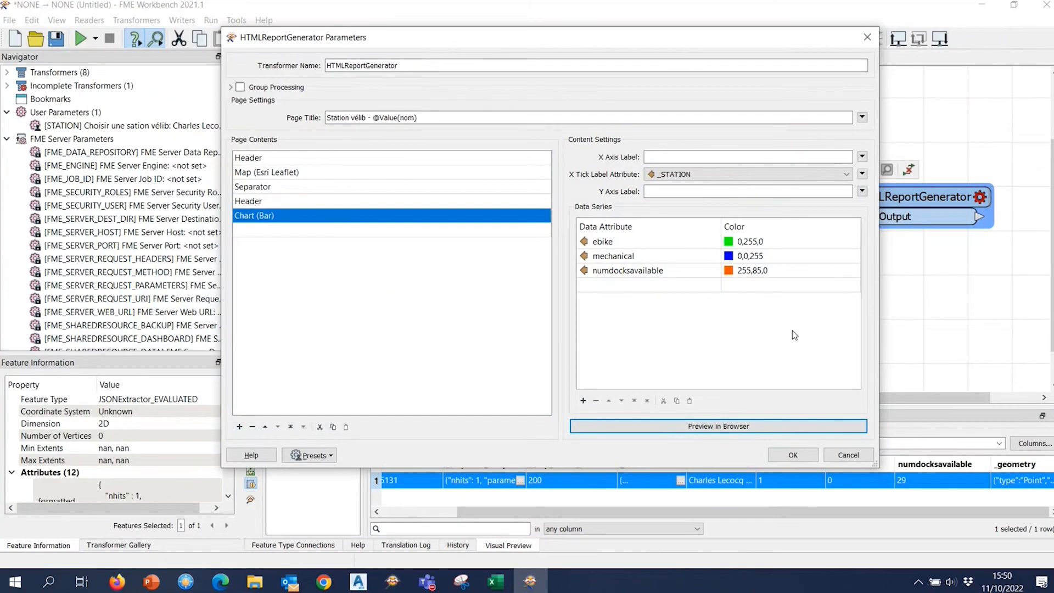
Accept the HTMLReportGenerator parameters and expand its Output port to show the output attribute.
click(801, 457)
click(874, 217)
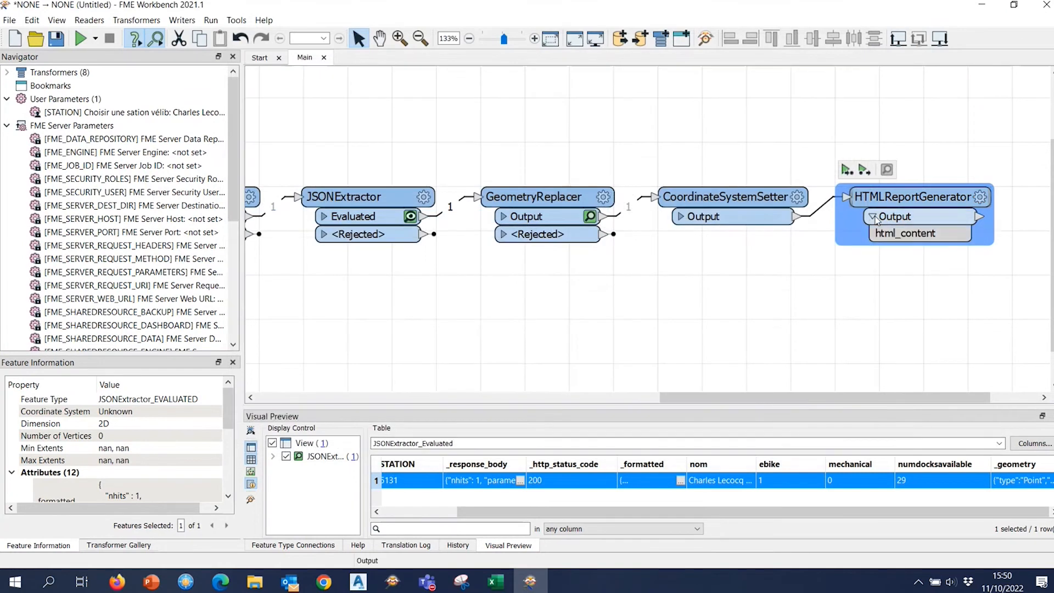
click(873, 217)
click(873, 217)
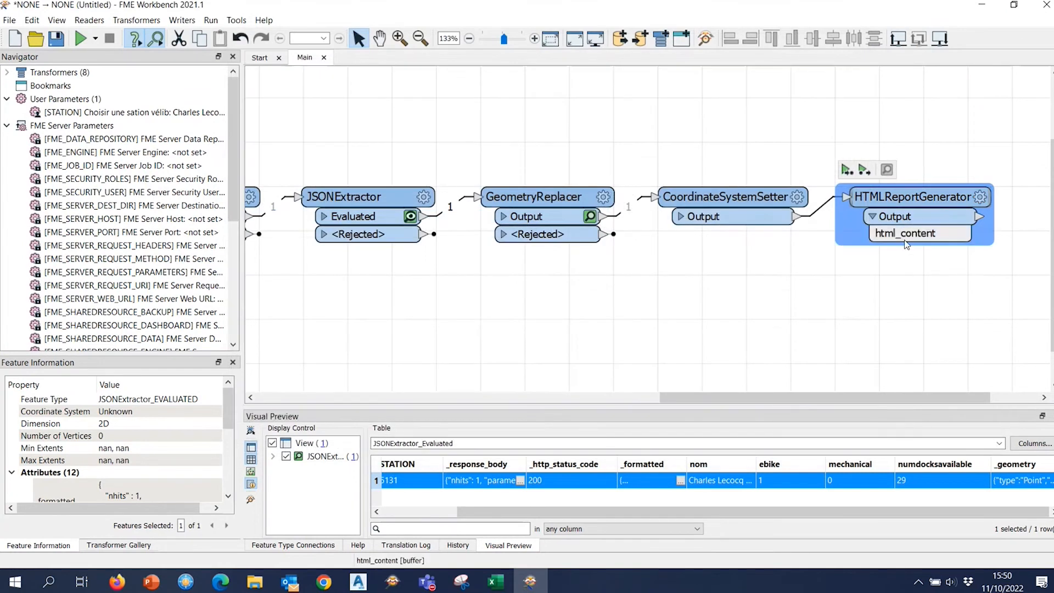
Add an AttributeRenamer transformer connected to the HTMLReportGenerator's Output port.
scroll(845, 302, right, 3)
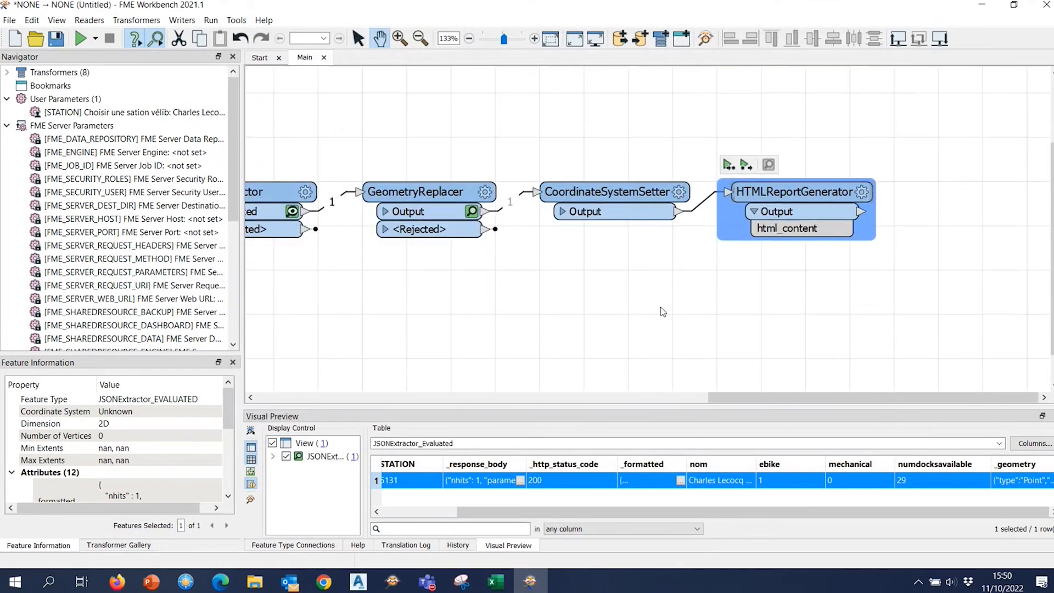
text(ren)
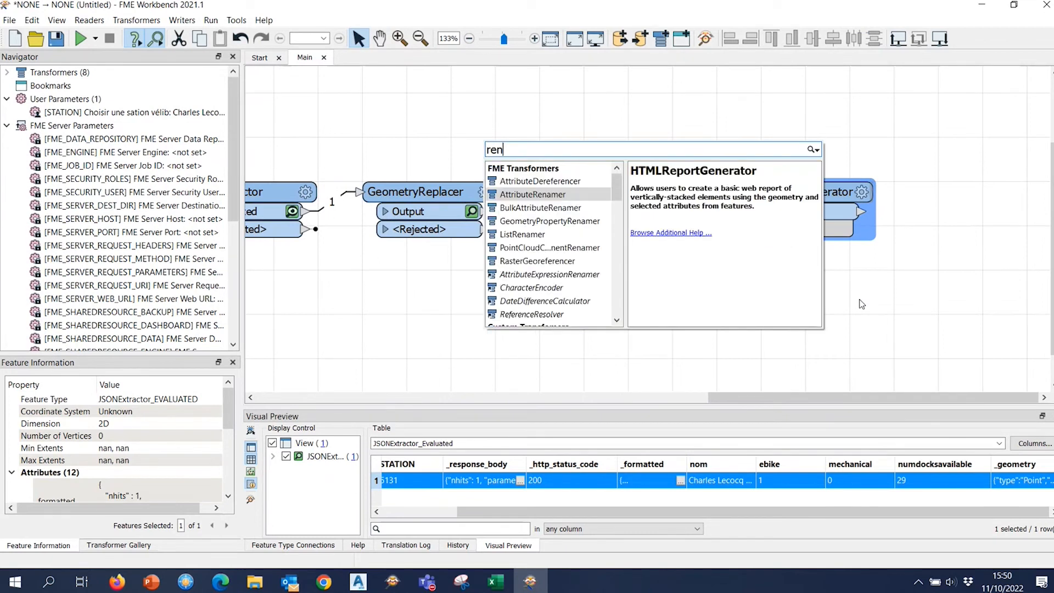
key(Return)
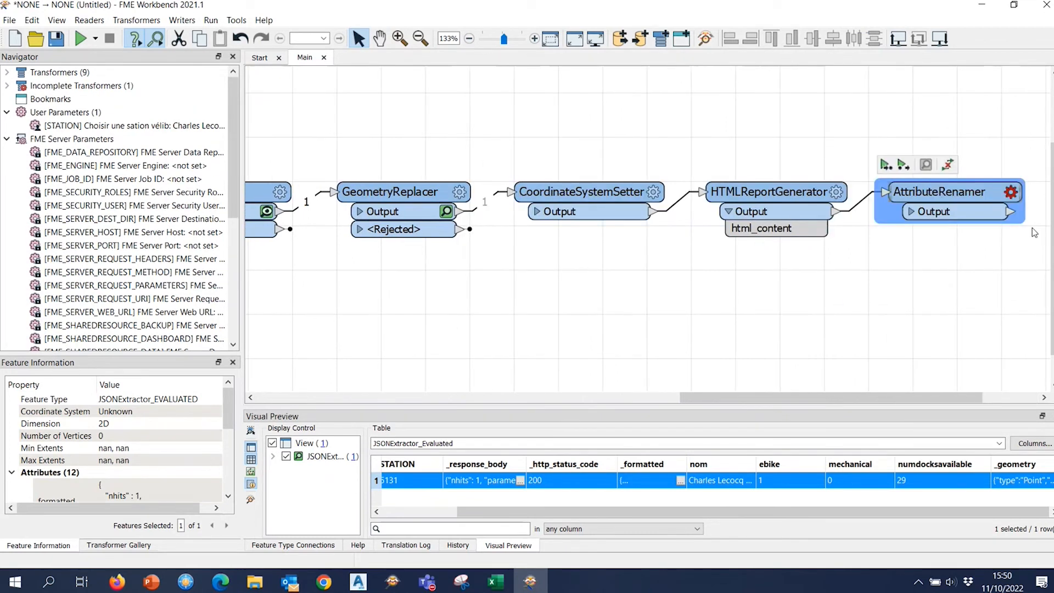
Configure the AttributeRenamer to rename the html_content attribute to text_line_data and accept its parameters.
click(1016, 193)
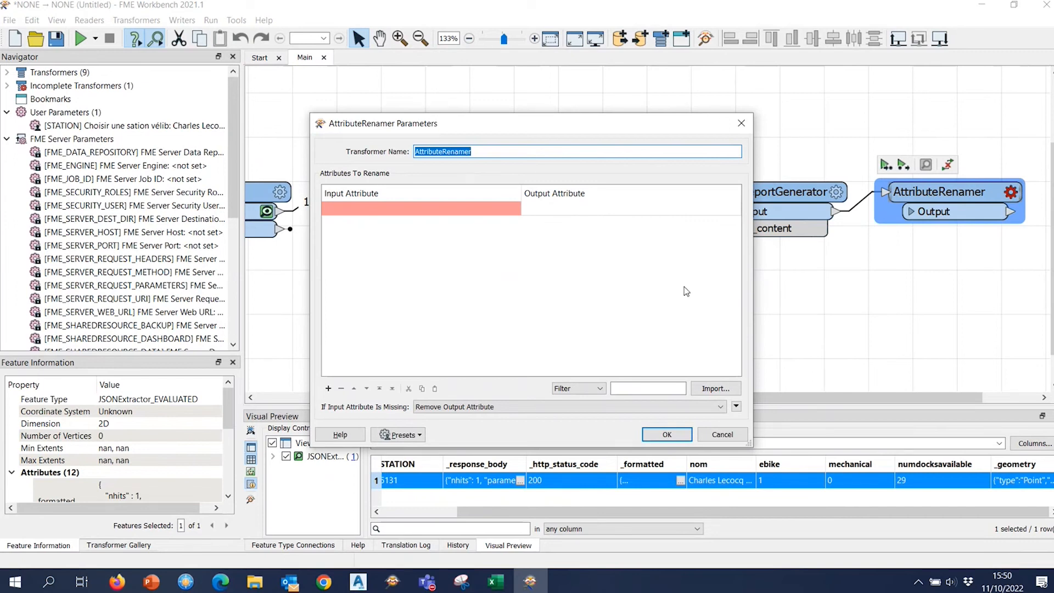
click(477, 213)
click(514, 209)
click(417, 220)
click(583, 209)
text(text_line_data)
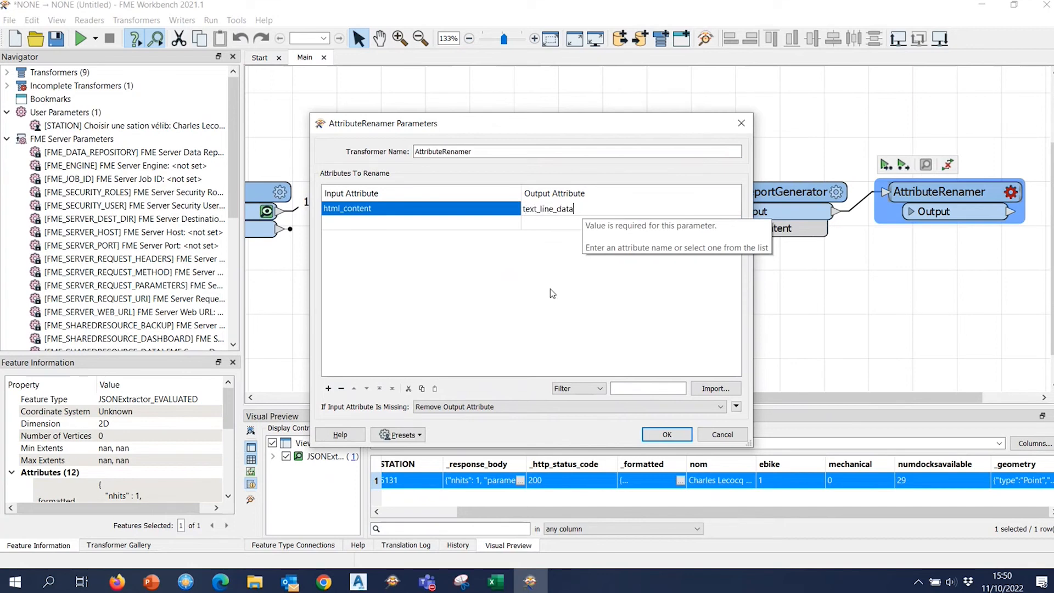
click(525, 318)
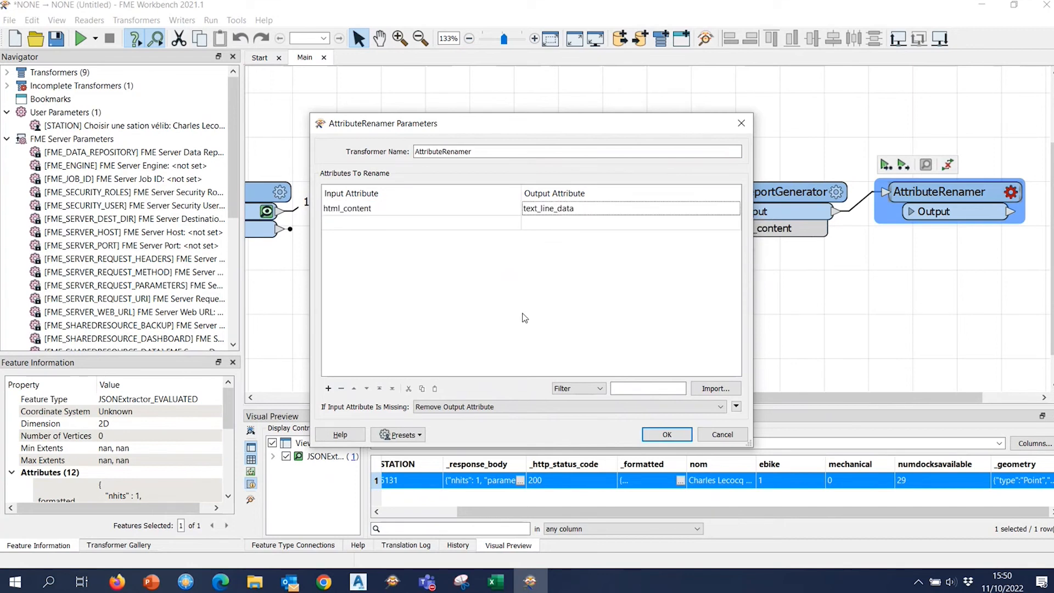
click(672, 438)
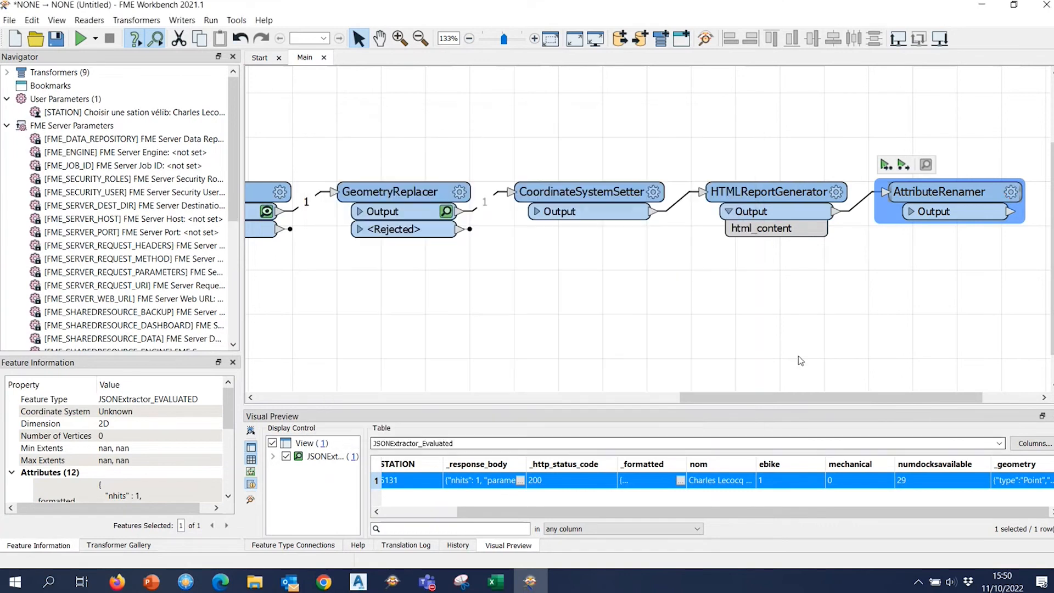
Start adding a new writer and set its format to Text File.
click(1014, 401)
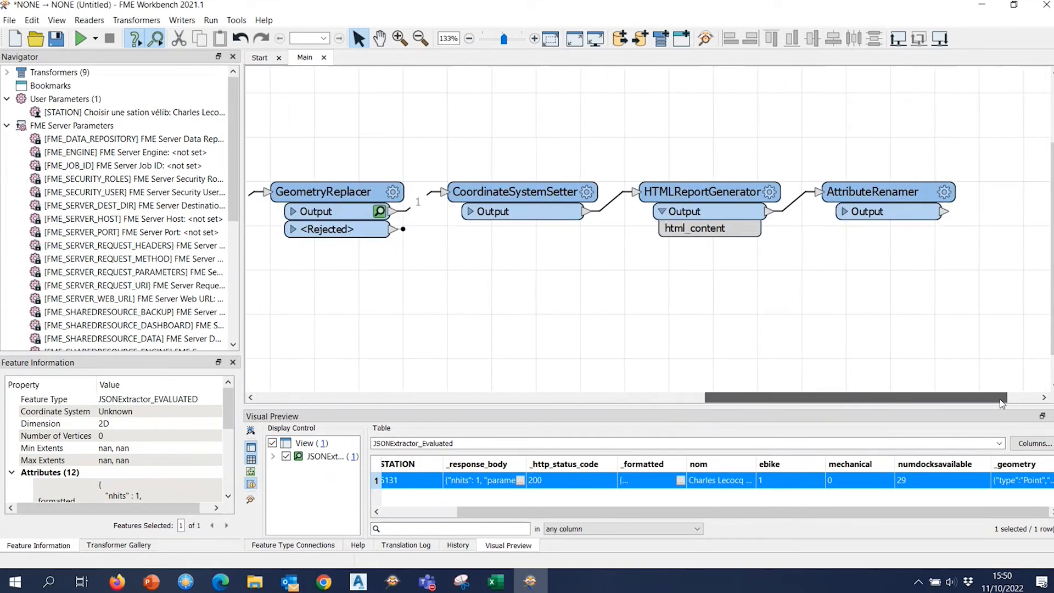
click(642, 41)
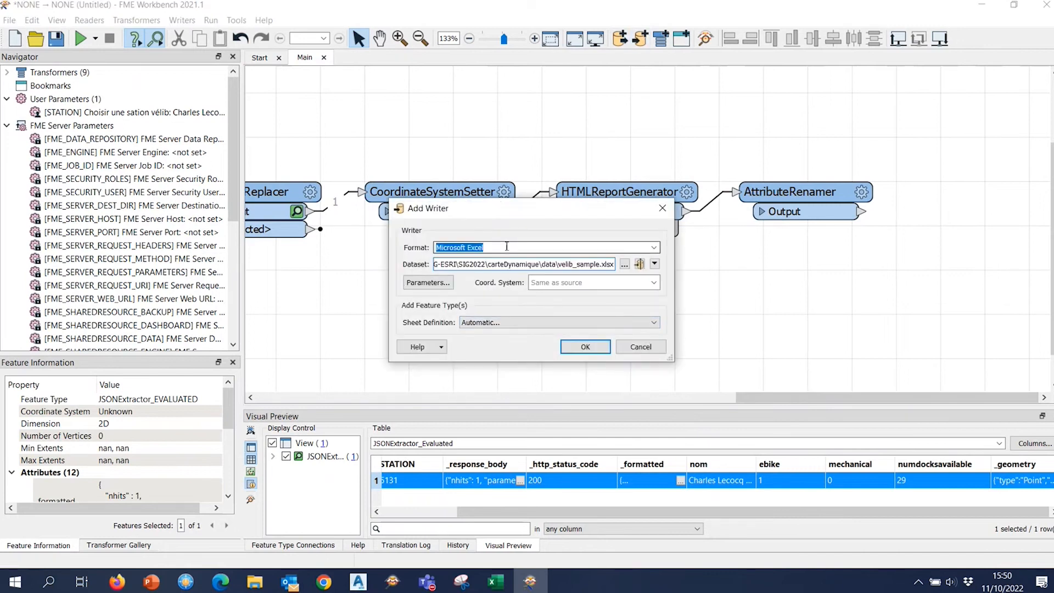
text(text)
key(Tab)
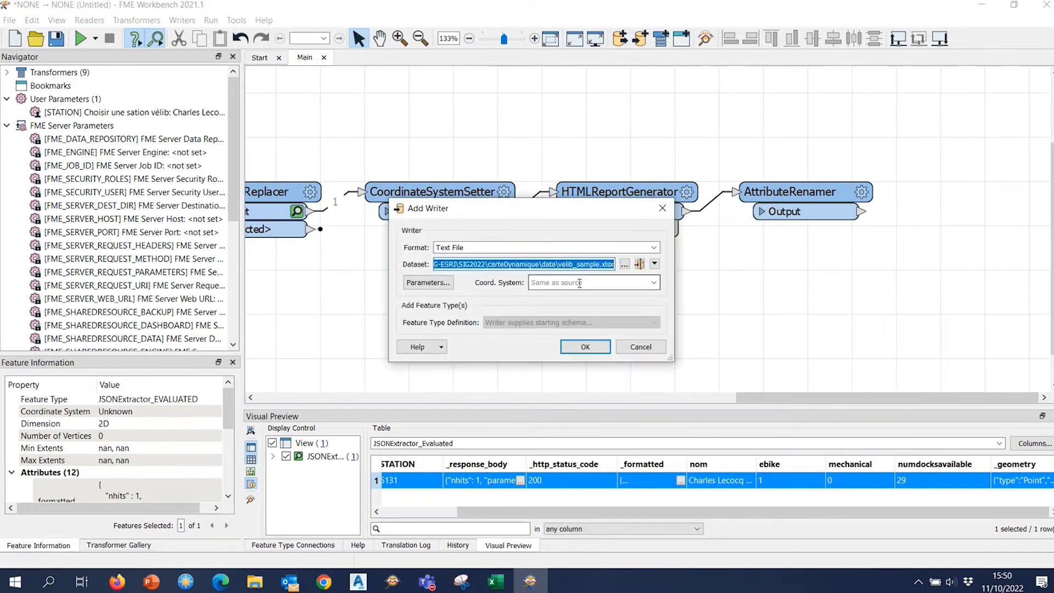
Set the writer's dataset to rapportstation.html in the carteDynamique\out folder, using the All Files type.
click(625, 267)
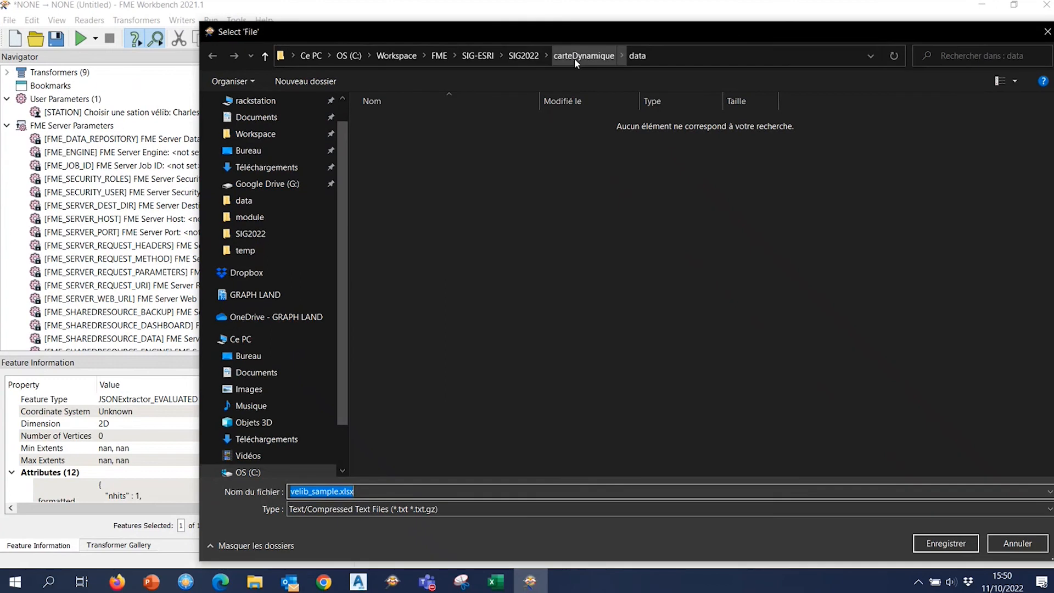
click(328, 492)
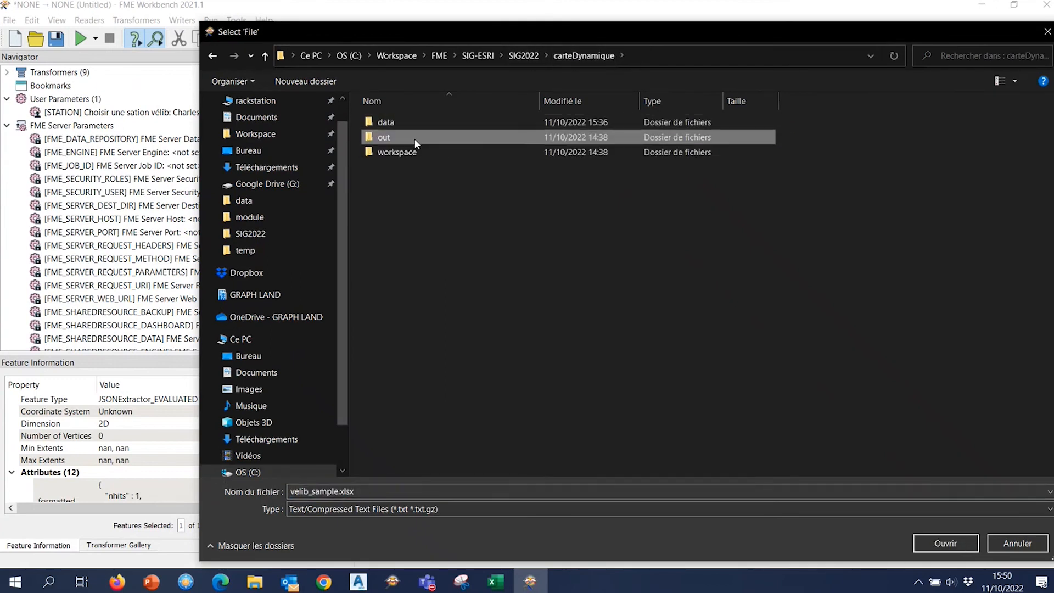
double_click(385, 138)
double_click(421, 494)
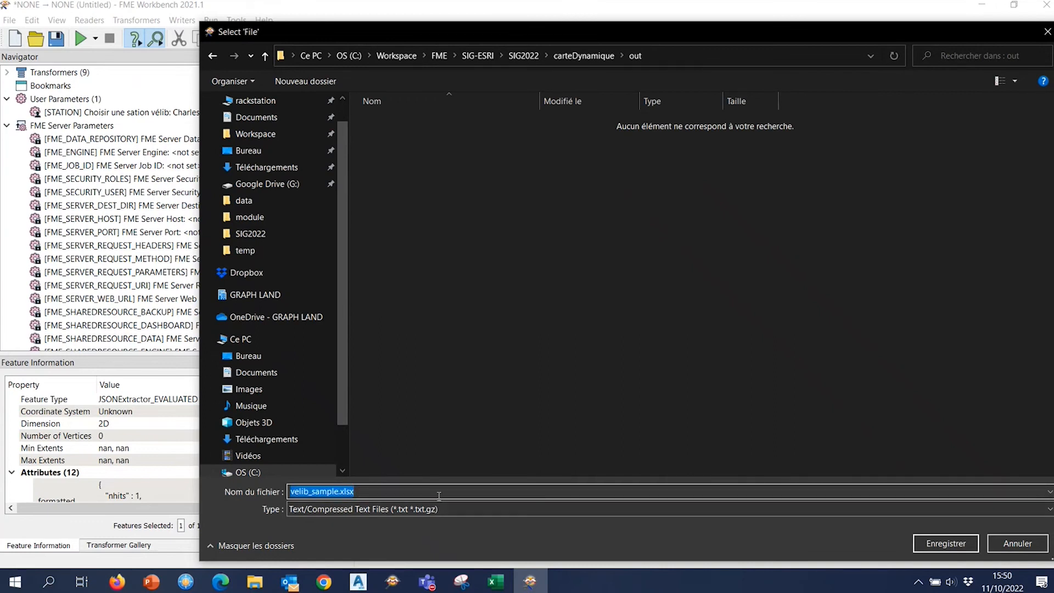
text(rapportstation)
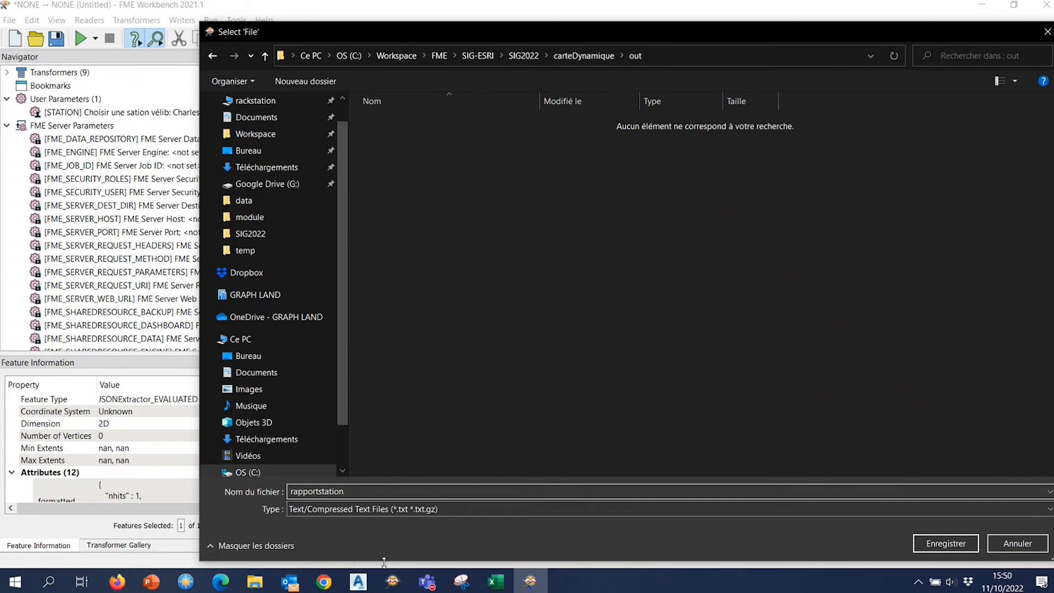
click(387, 507)
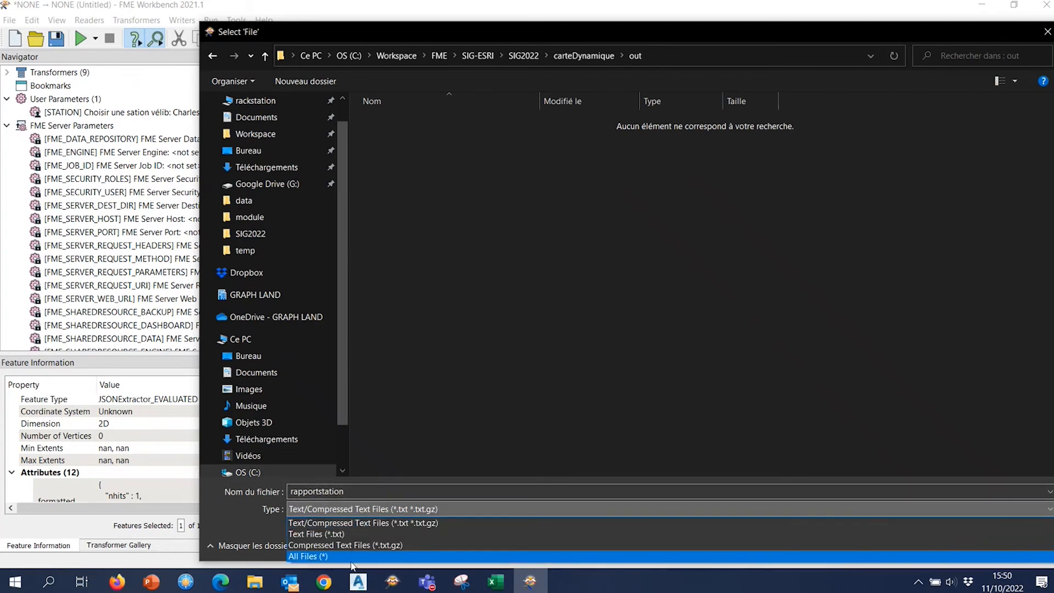
click(354, 556)
click(403, 492)
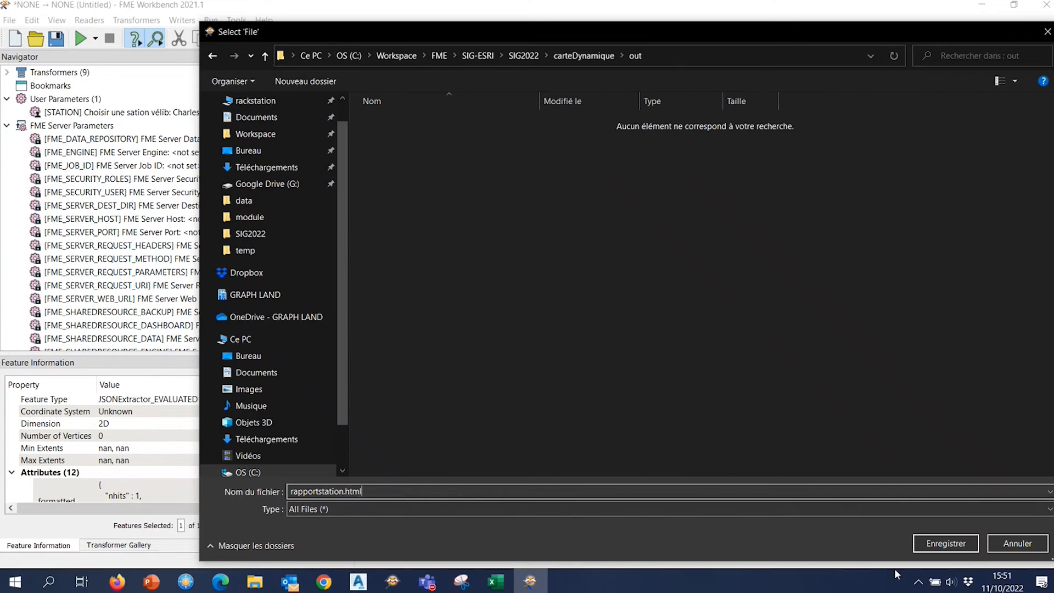
click(924, 544)
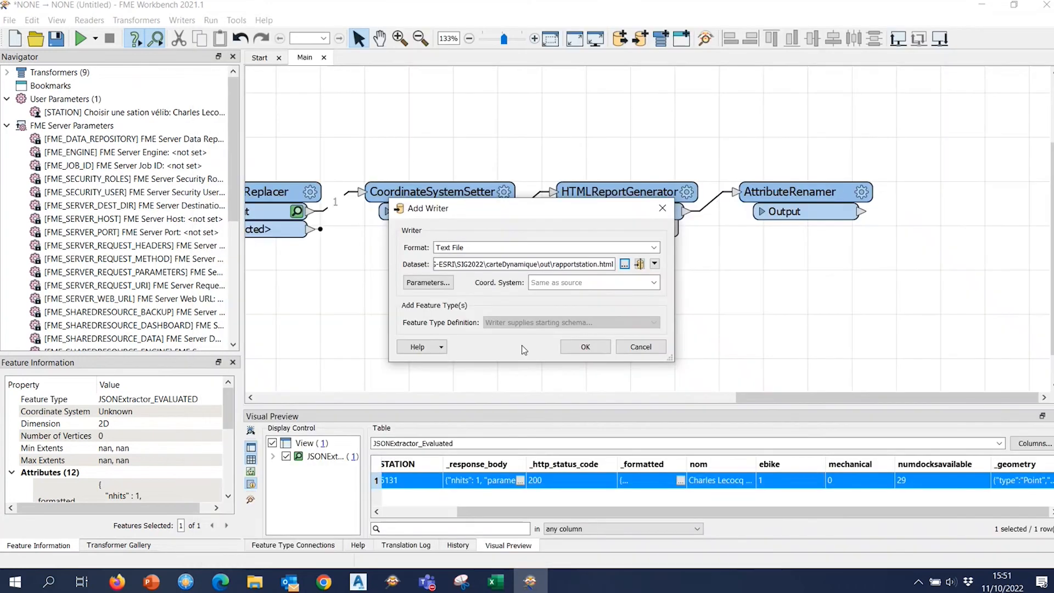
Set the Text File writer's MIME type to text/html and add the writer to the workspace.
click(421, 283)
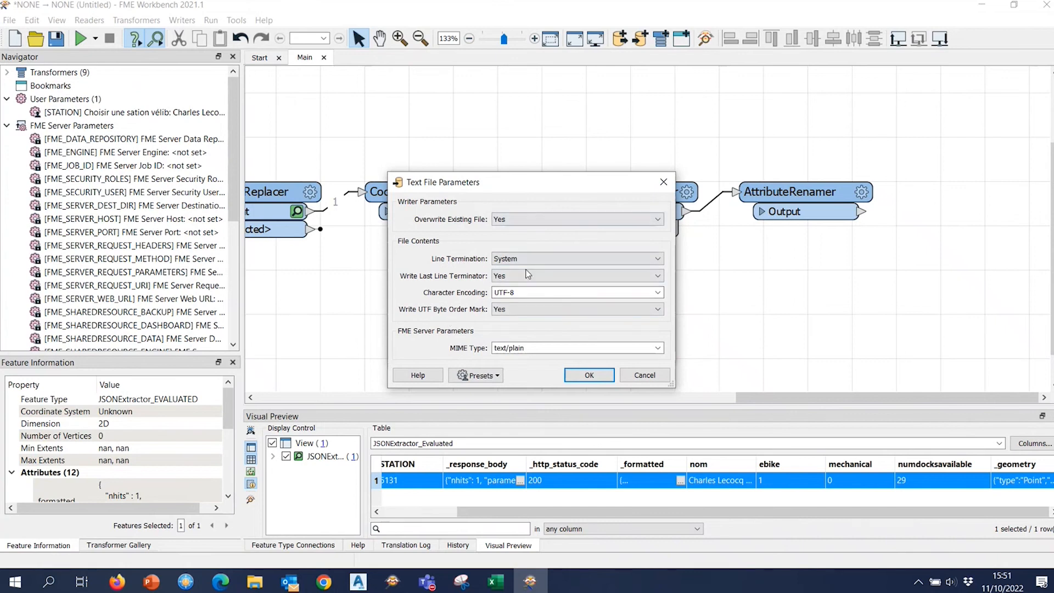
double_click(525, 352)
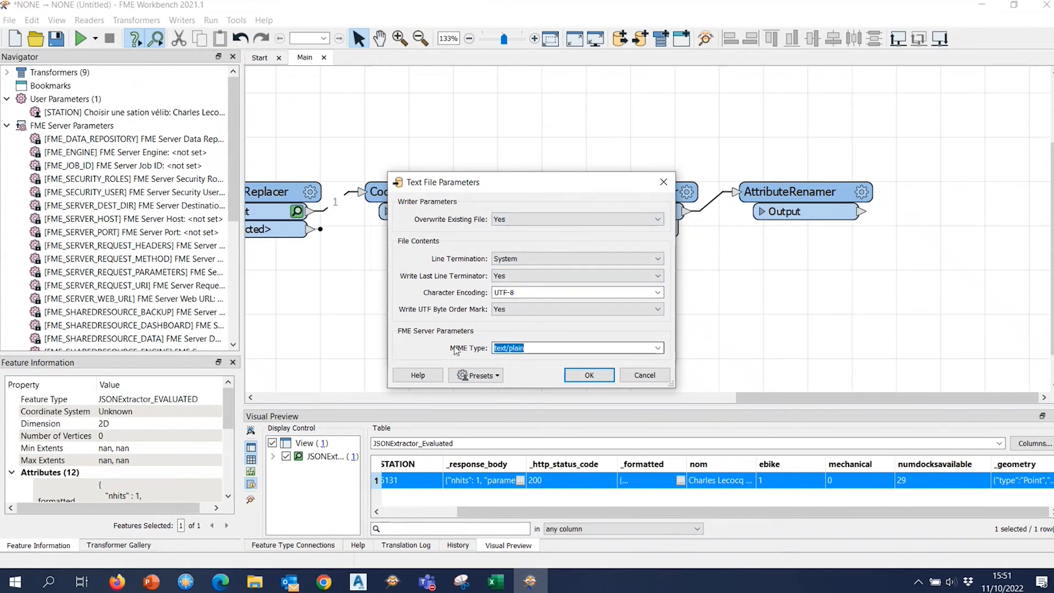
click(659, 349)
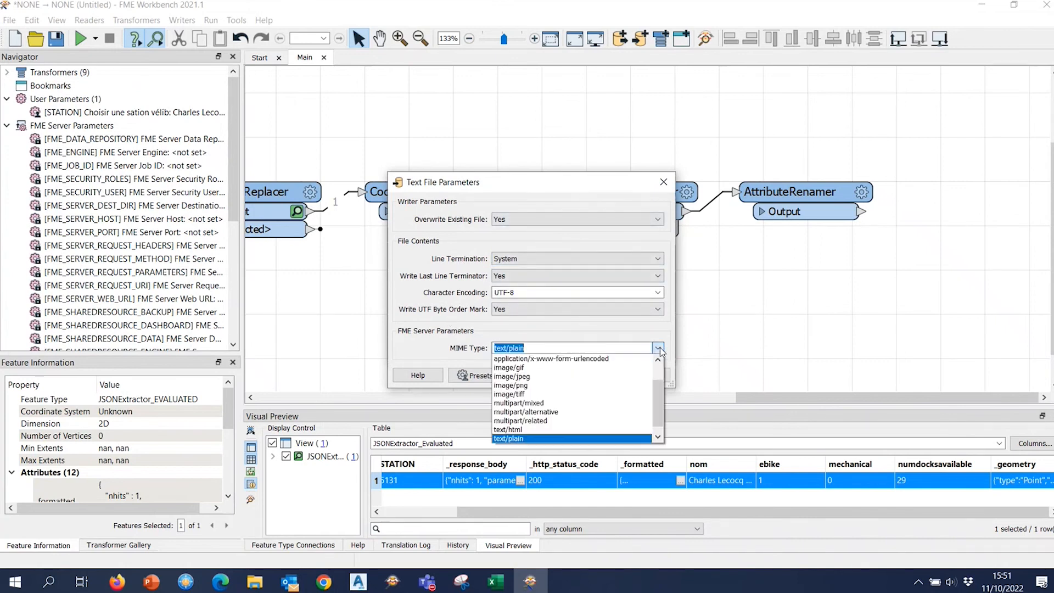
click(589, 432)
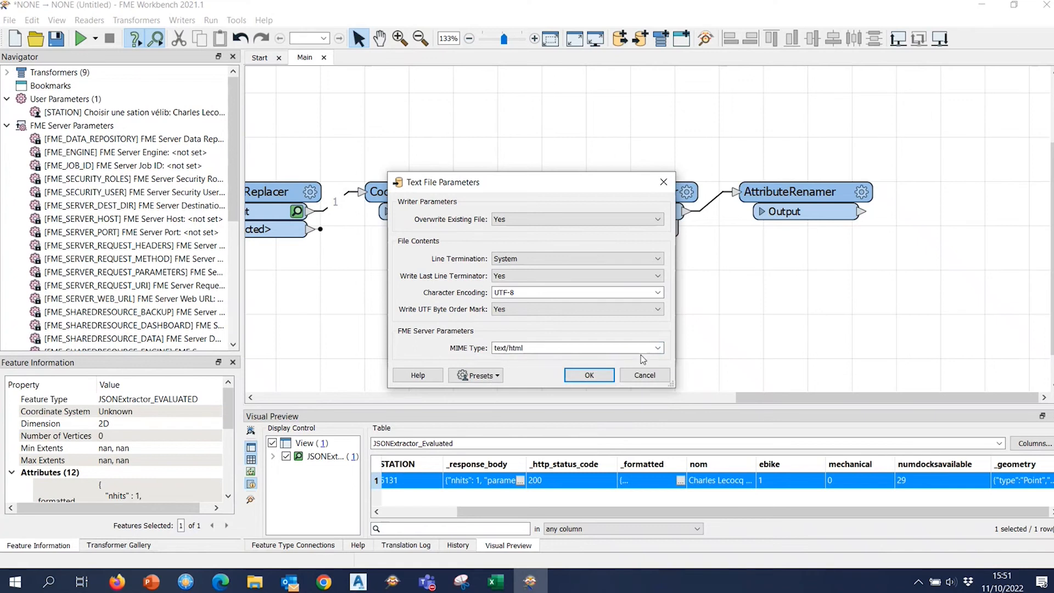
click(586, 375)
click(582, 346)
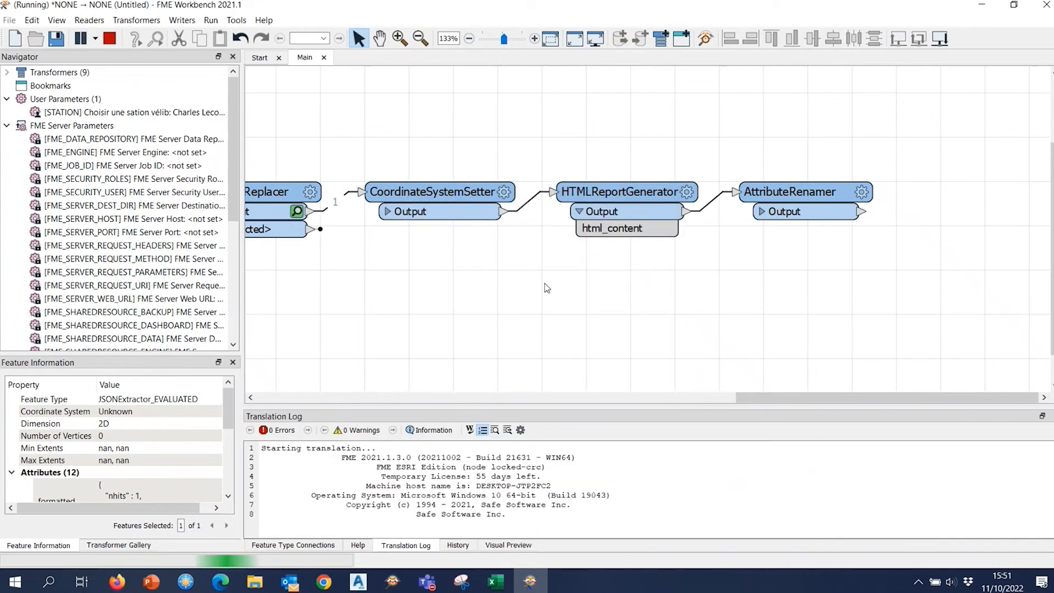
Place the text_line writer after the AttributeRenamer with its Output connected, and run the workspace with the default destination file.
drag(887, 147, 784, 193)
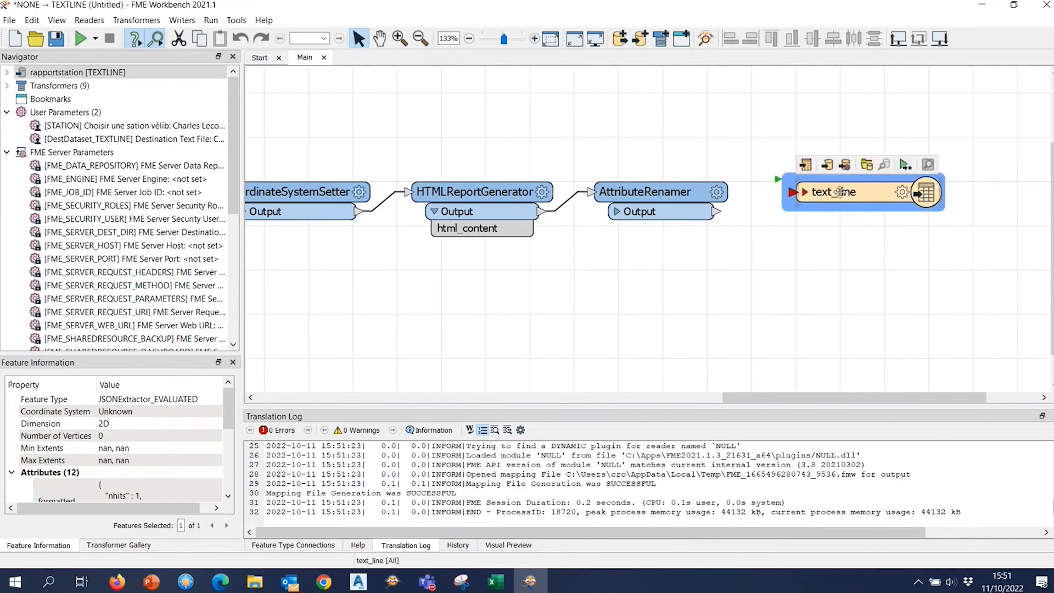
drag(716, 211, 780, 197)
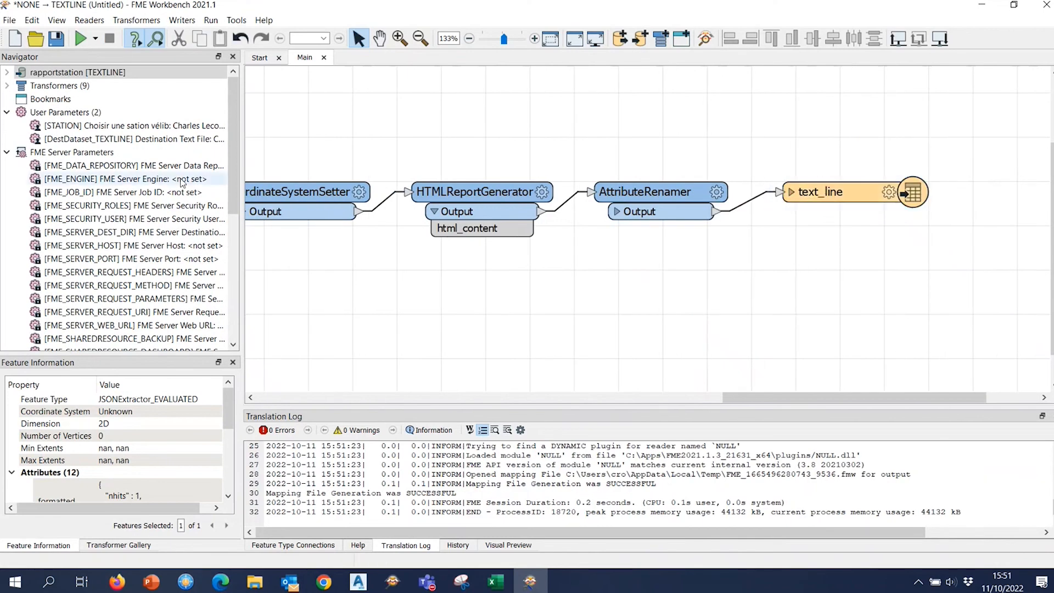
click(82, 39)
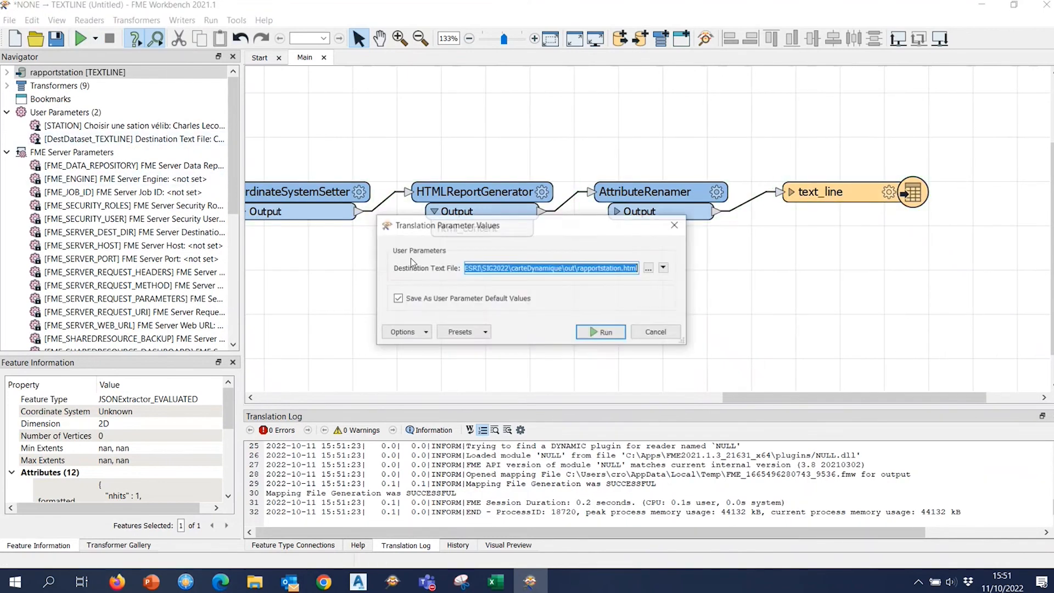
click(600, 335)
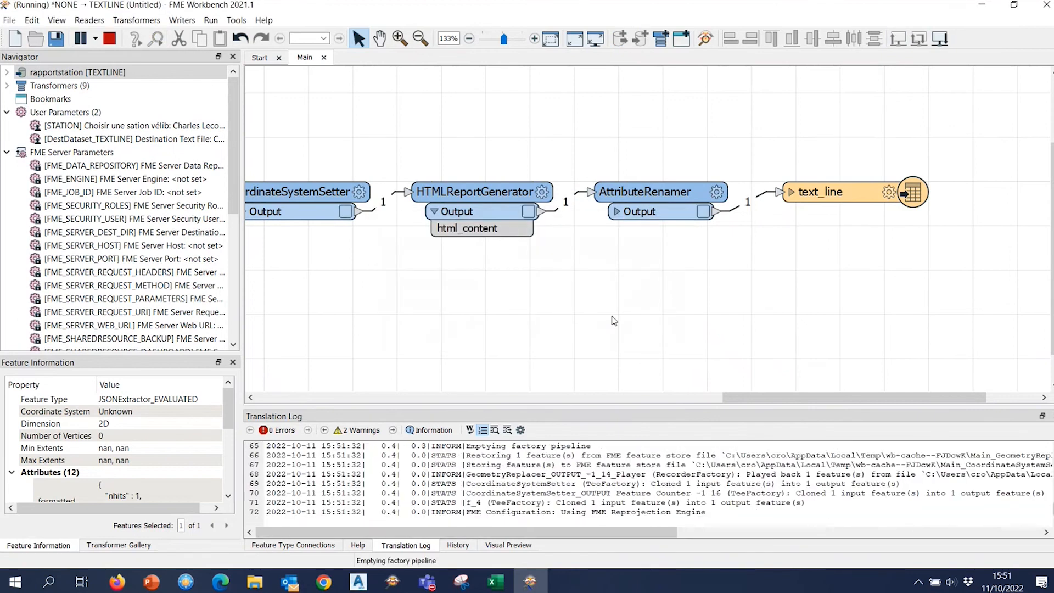
Inspect the AttributeRenamer's cached output and read through the full HTML stored in text_line_data.
click(704, 212)
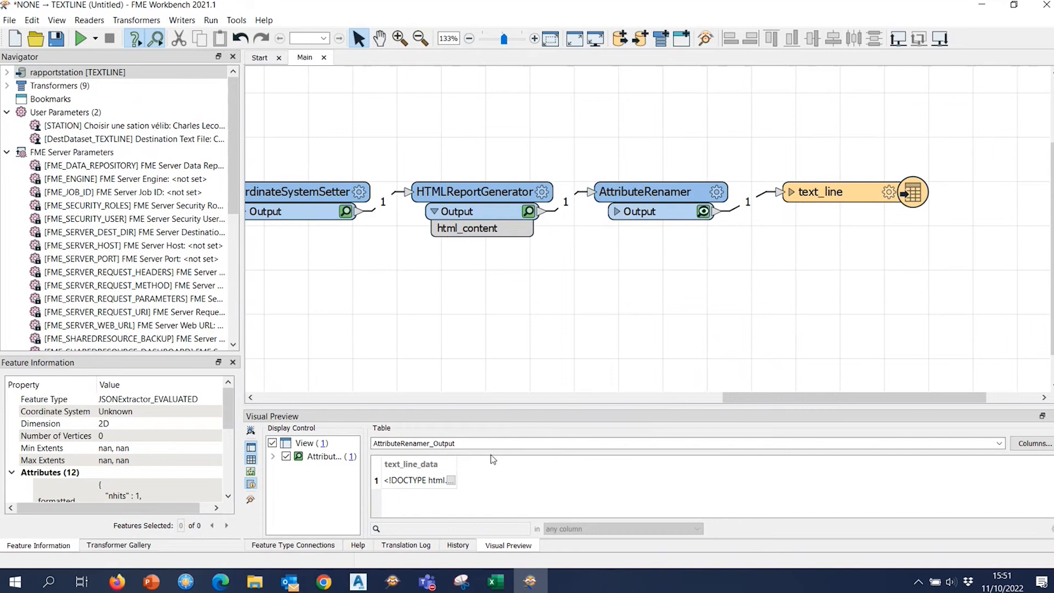
click(450, 480)
scroll(292, 271, down, 15)
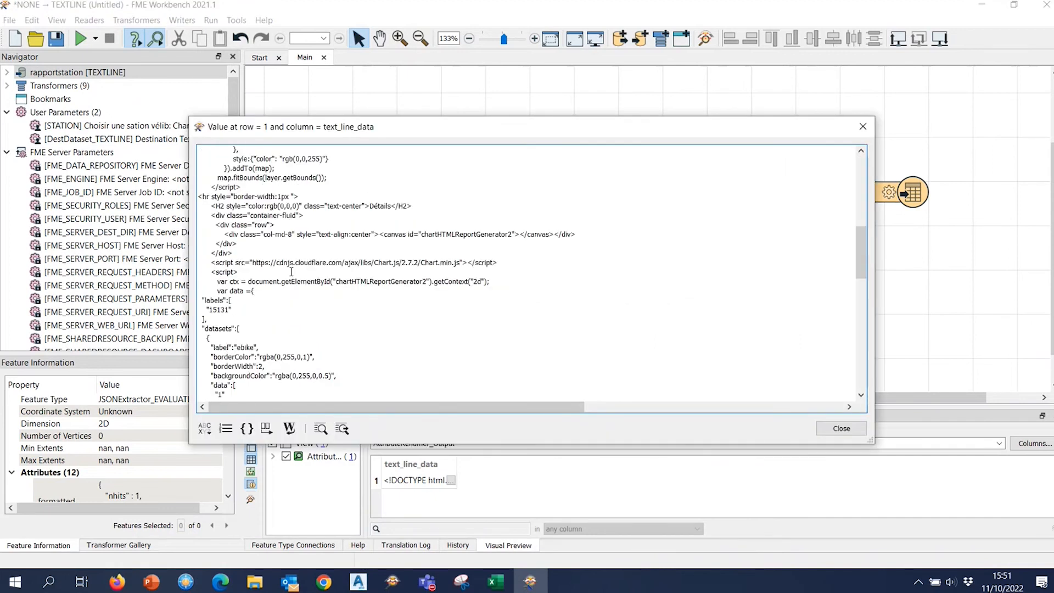
click(863, 127)
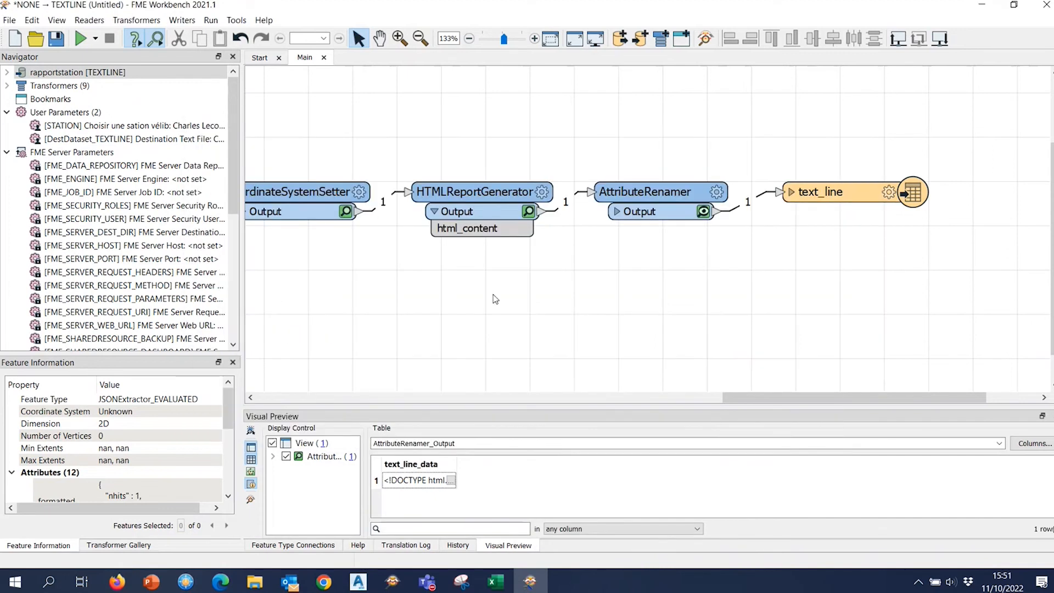
Unpublish the Destination Text File user parameter, and set its identifier to rapport and its prompt to Rapport.
right_click(70, 114)
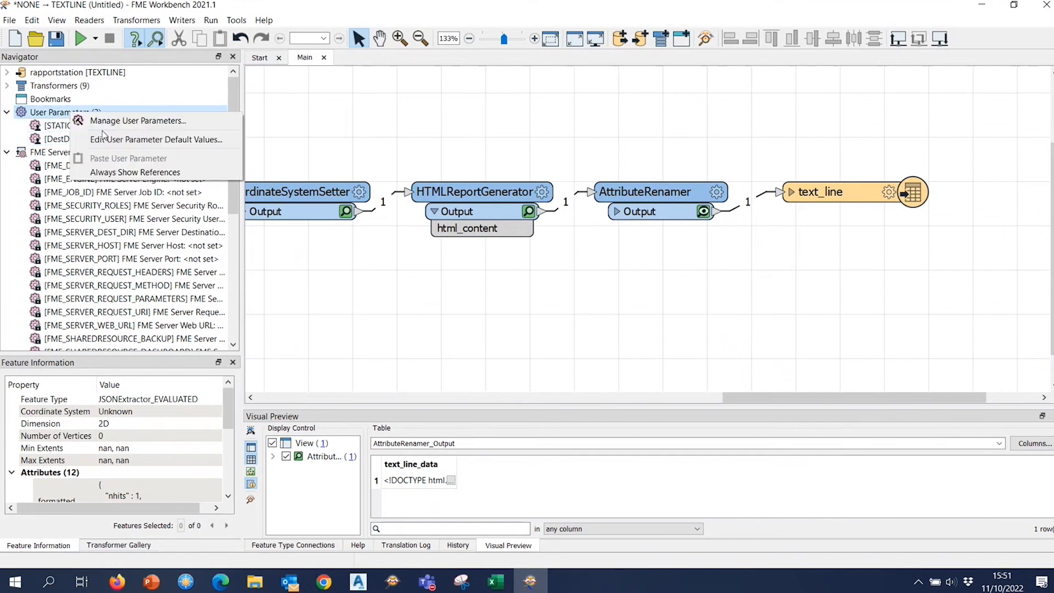
click(104, 121)
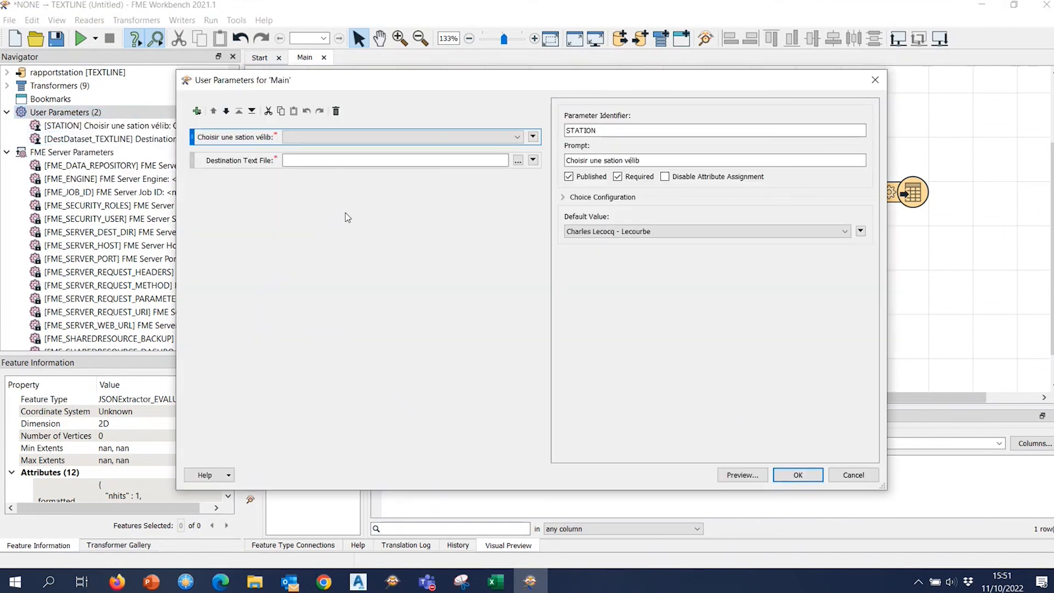
click(230, 165)
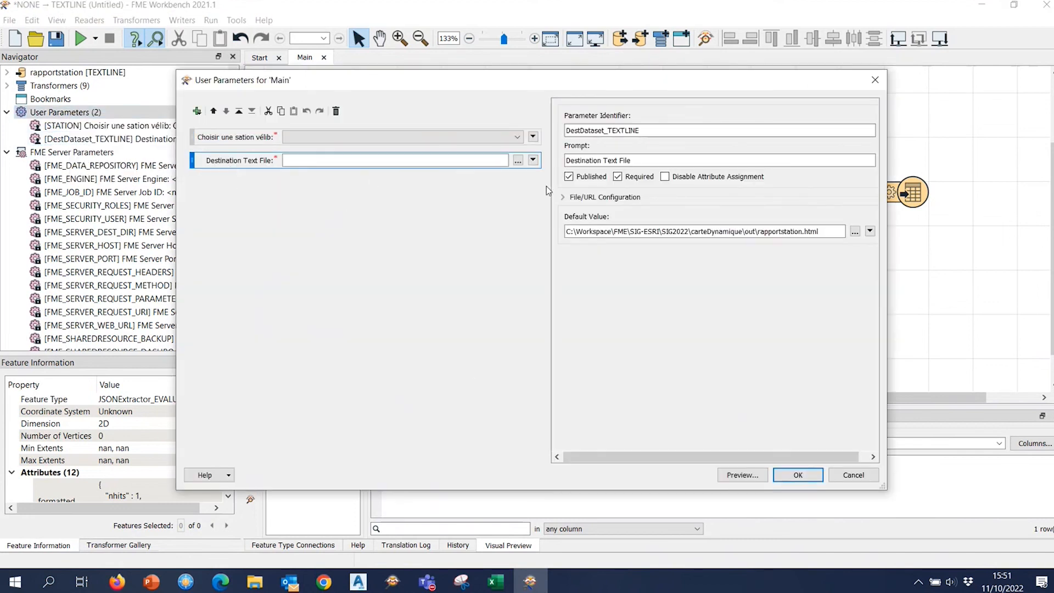
click(568, 177)
double_click(640, 130)
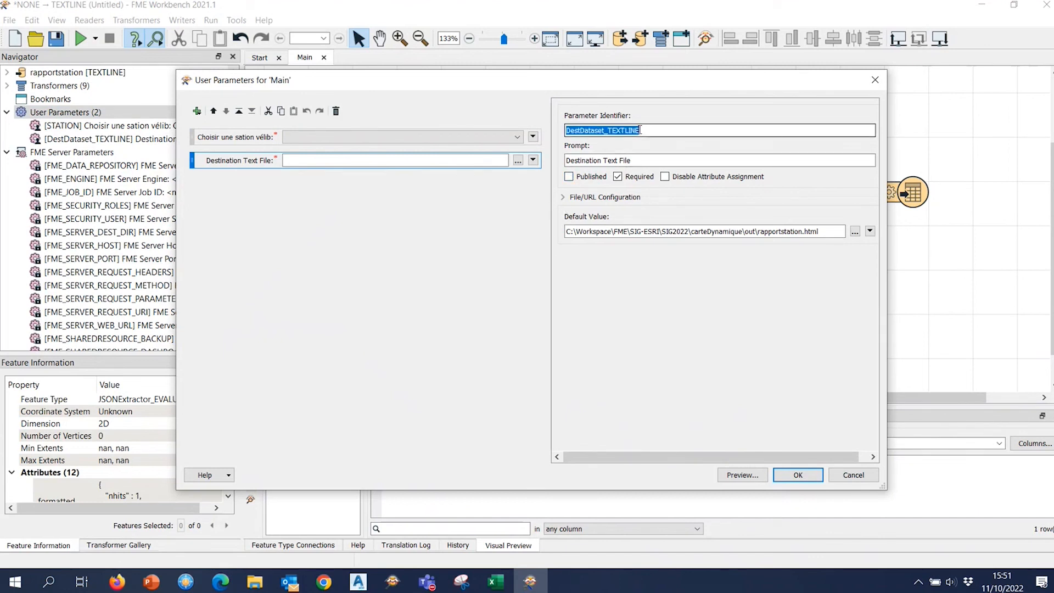
text(rapport)
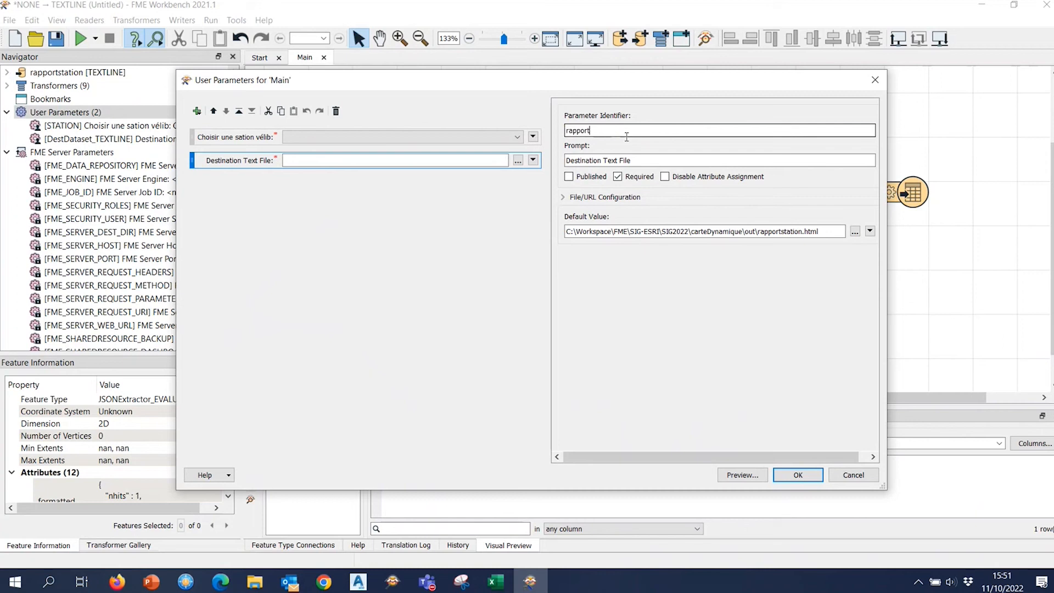
key(Tab)
text(Rapport)
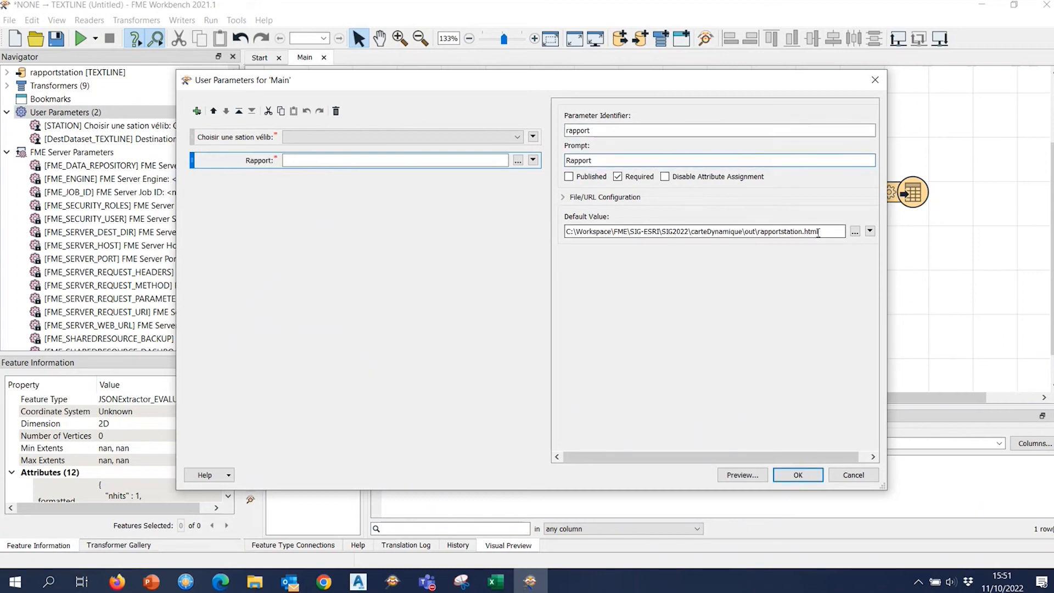
Shorten the Rapport parameter's default value to rapportstation.html by removing its folder path, and apply the user parameter changes.
click(788, 231)
drag(759, 231, 454, 235)
key(BackSpace)
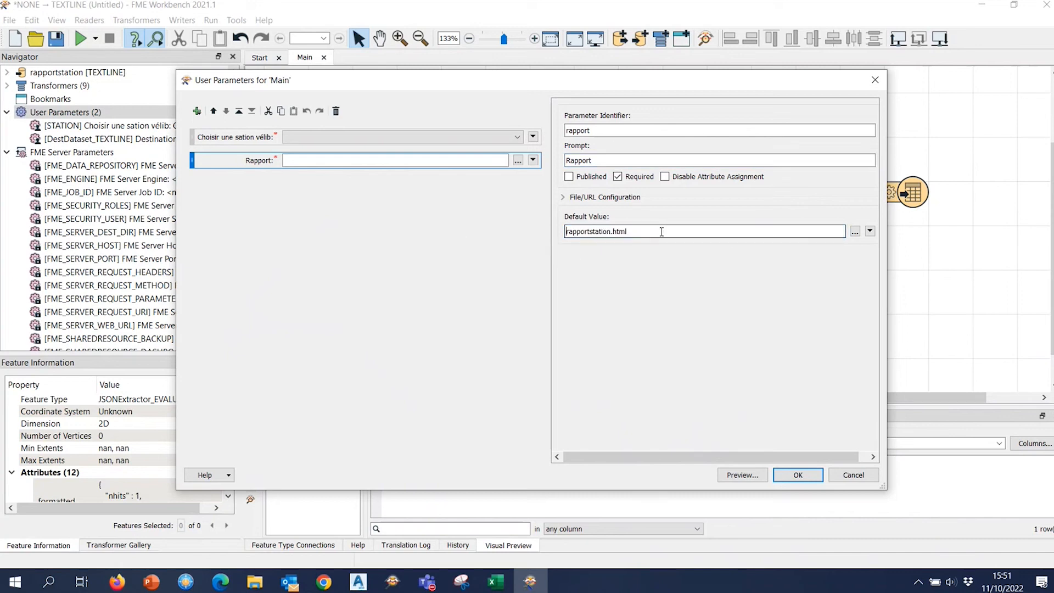
click(792, 474)
Save the FME workspace as rapporthtml.fmw in the carteDynamique\workspace folder.
click(56, 38)
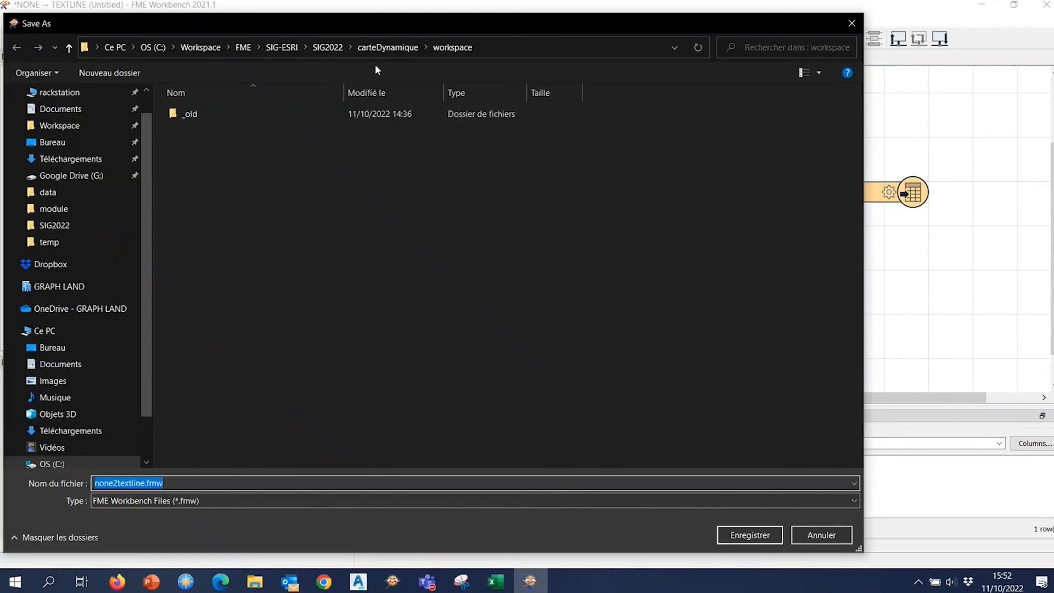
click(373, 49)
double_click(218, 145)
click(146, 484)
double_click(146, 484)
text(rapporthtm)
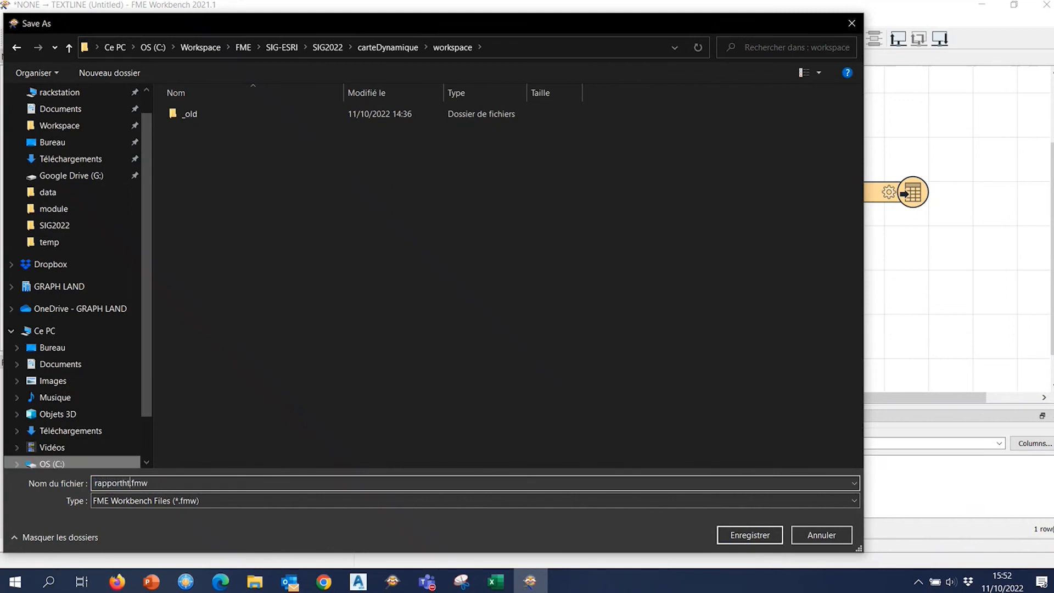
text(l)
click(767, 537)
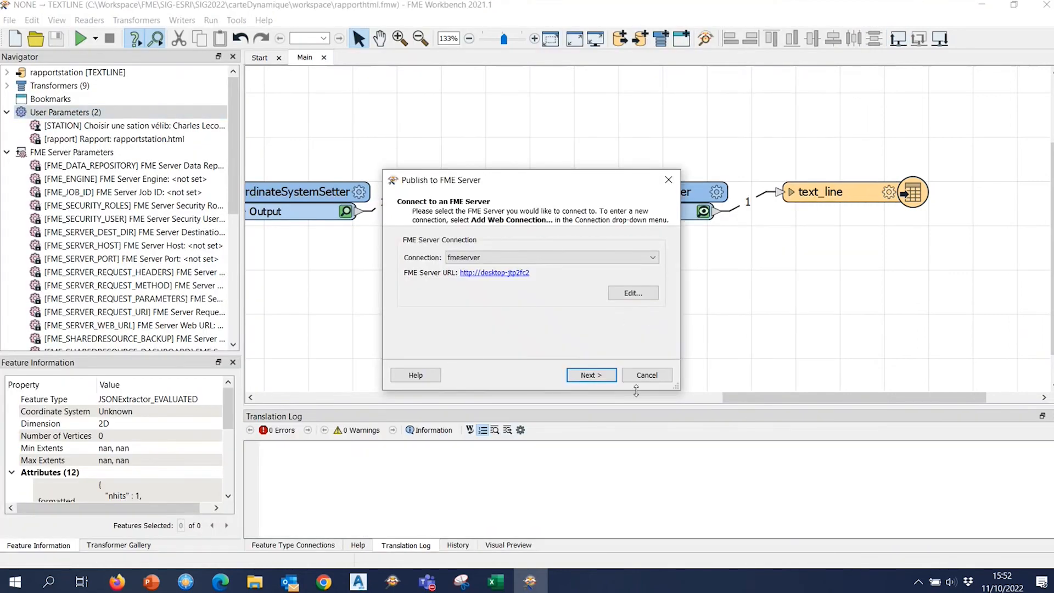
Publish rapporthtml.fmw to the SIG2022 repository through the fmeserver connection, registering only Data Streaming with the rapportstation [TEXTLINE] writer in the stream.
click(589, 379)
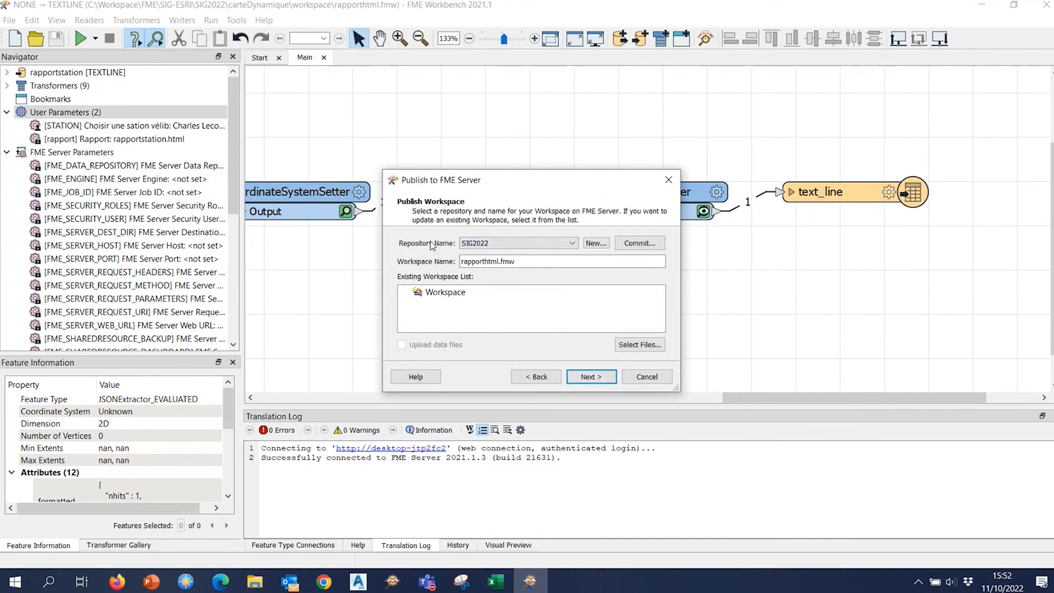
click(600, 379)
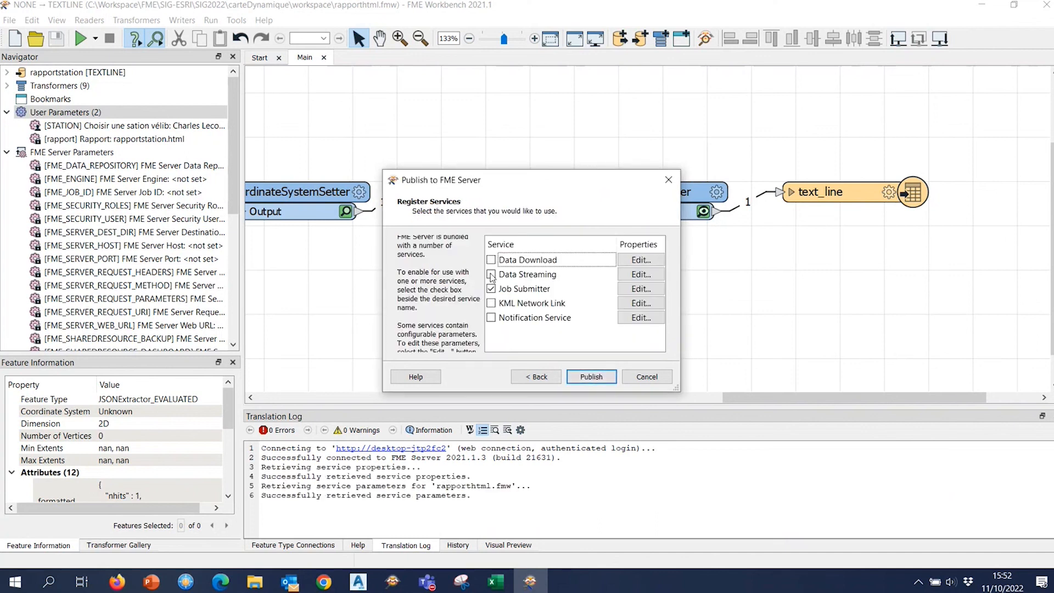
click(492, 276)
click(491, 290)
click(644, 276)
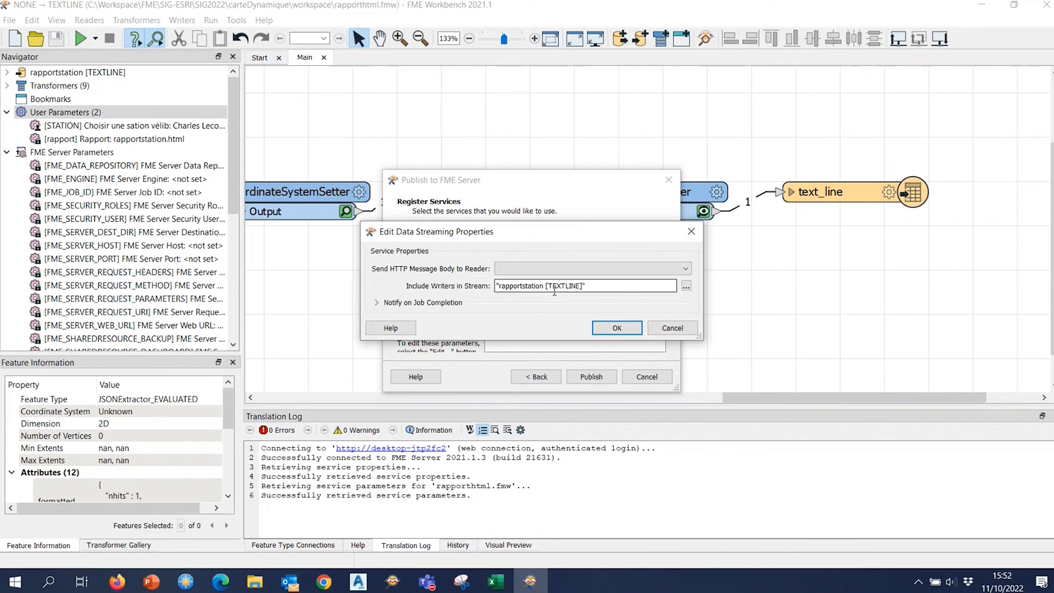
click(616, 328)
click(602, 378)
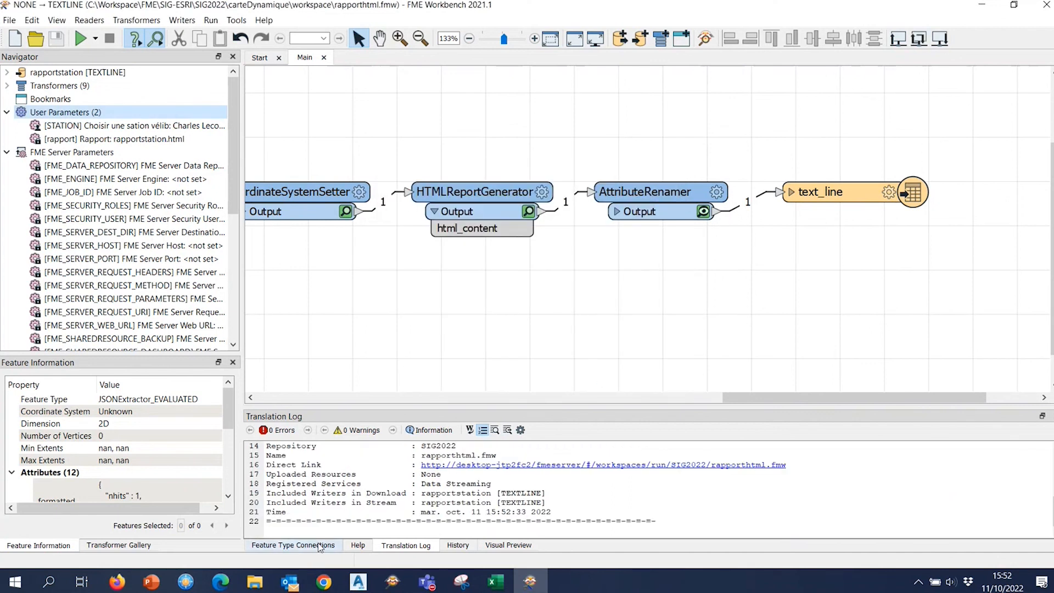
Switch to FME Server in Chrome, refresh the SIG2022 repository and open rapporthtml.fmw for running.
mouse_move(325, 582)
click(282, 530)
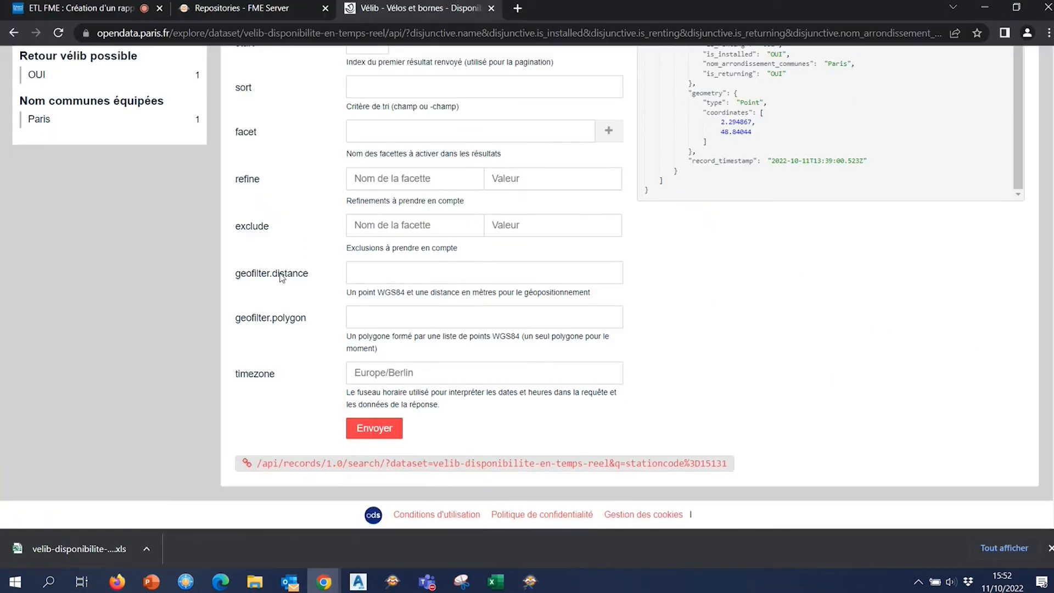
click(244, 10)
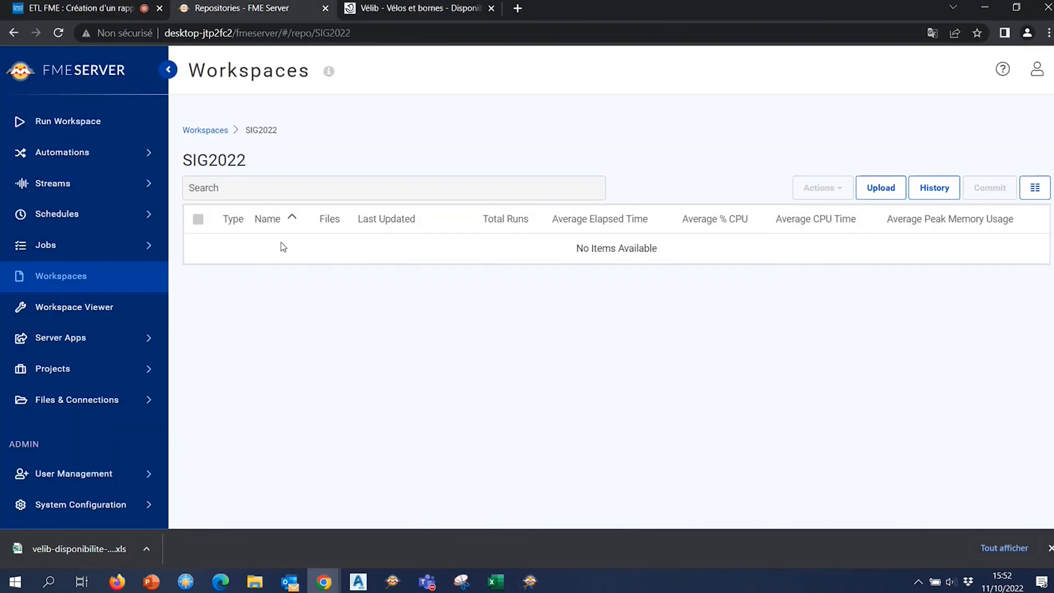
click(58, 33)
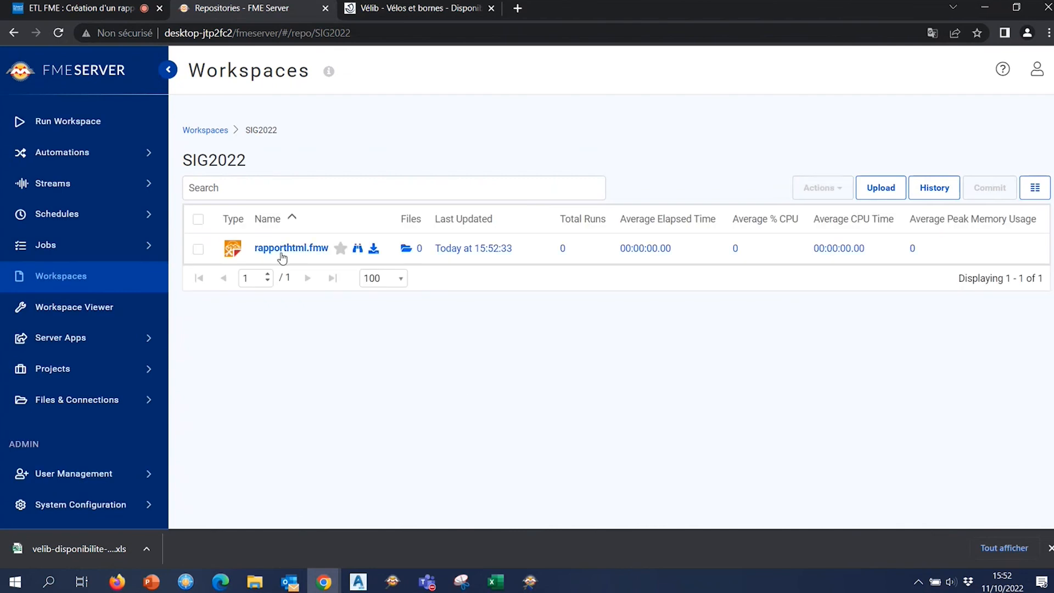
click(282, 249)
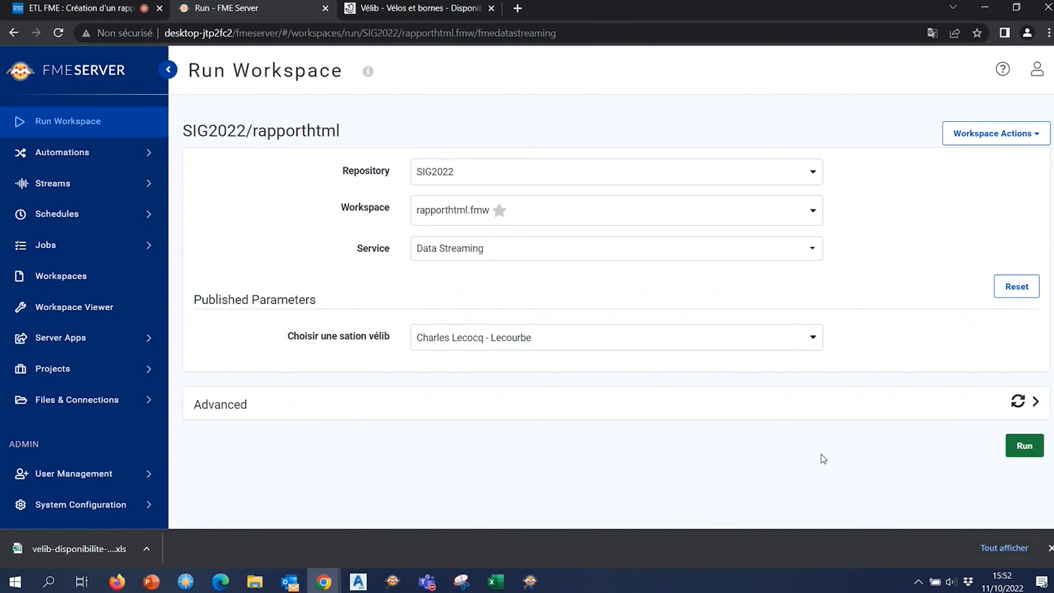
Run rapporthtml with the Data Streaming service and the station Claude Debussy - Marc Bloch.
click(512, 258)
click(492, 285)
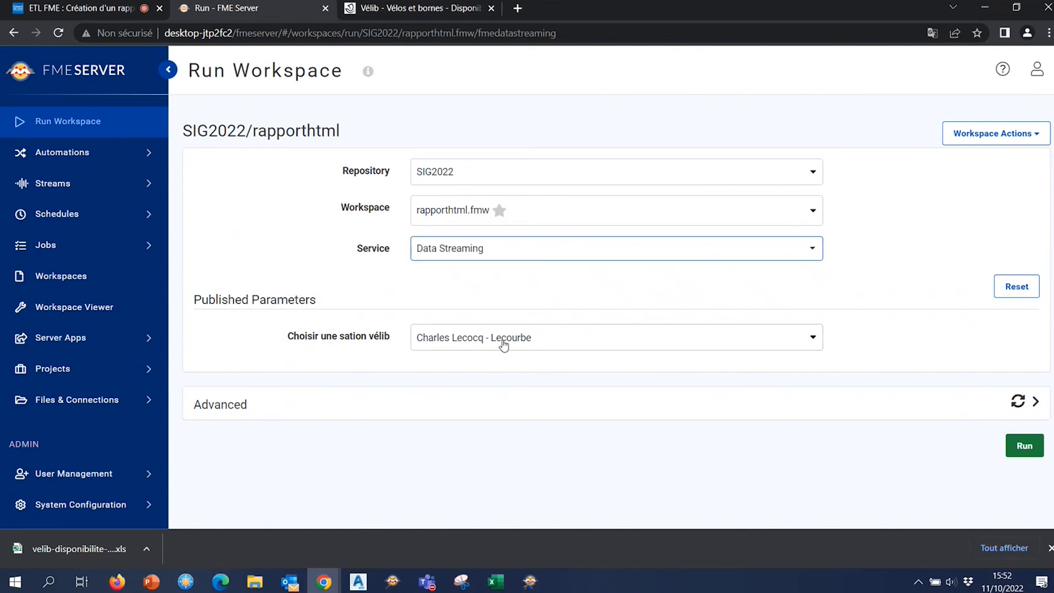
click(654, 338)
scroll(594, 251, down, 6)
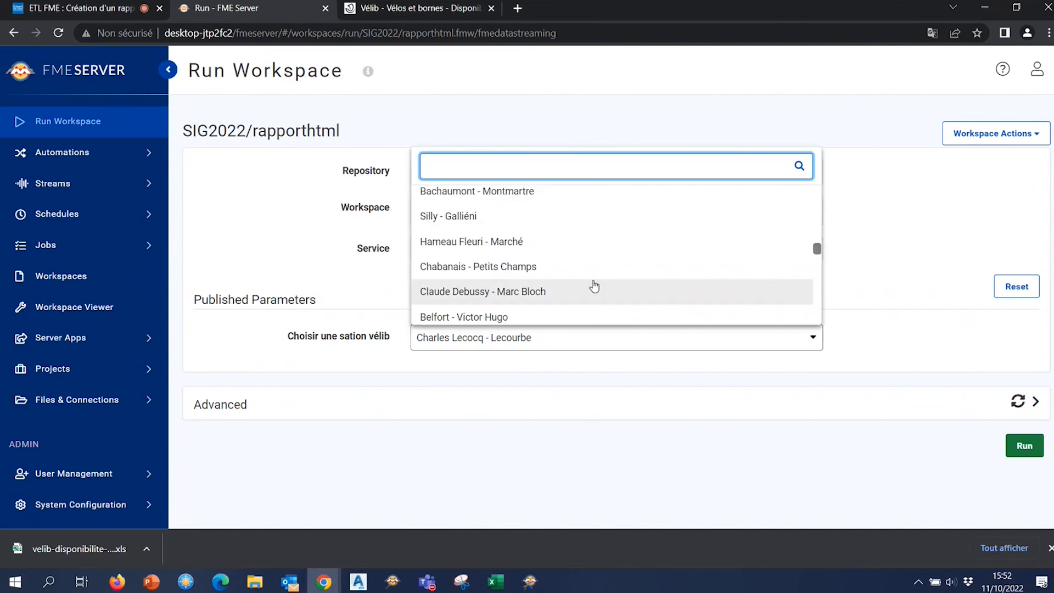
click(595, 285)
click(1030, 448)
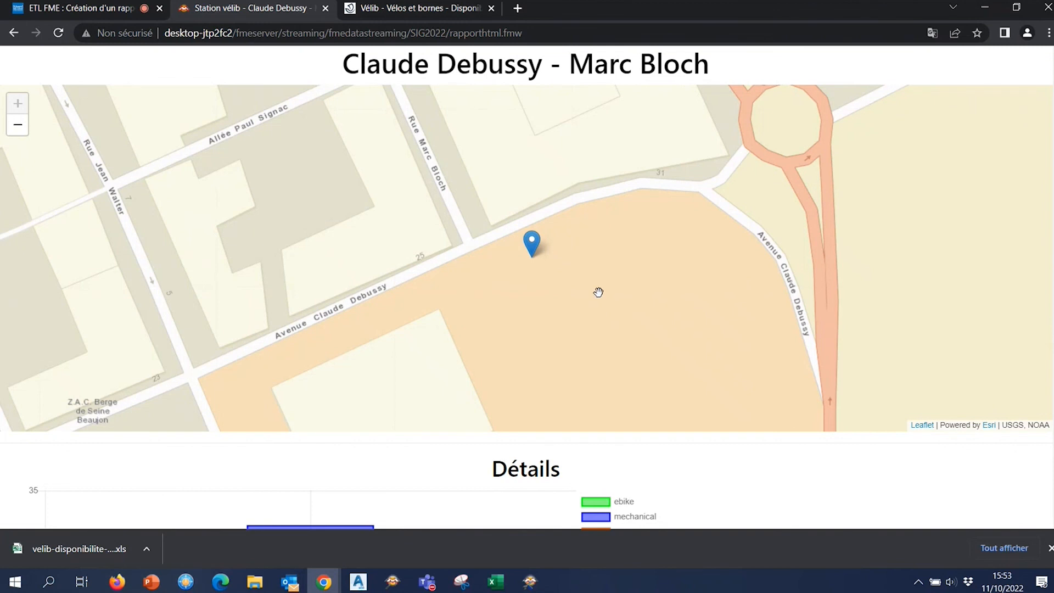
Examine the streamed HTML report: the map around the station marker at several scales and the Détails chart's values for each bar.
scroll(535, 286, down, 3)
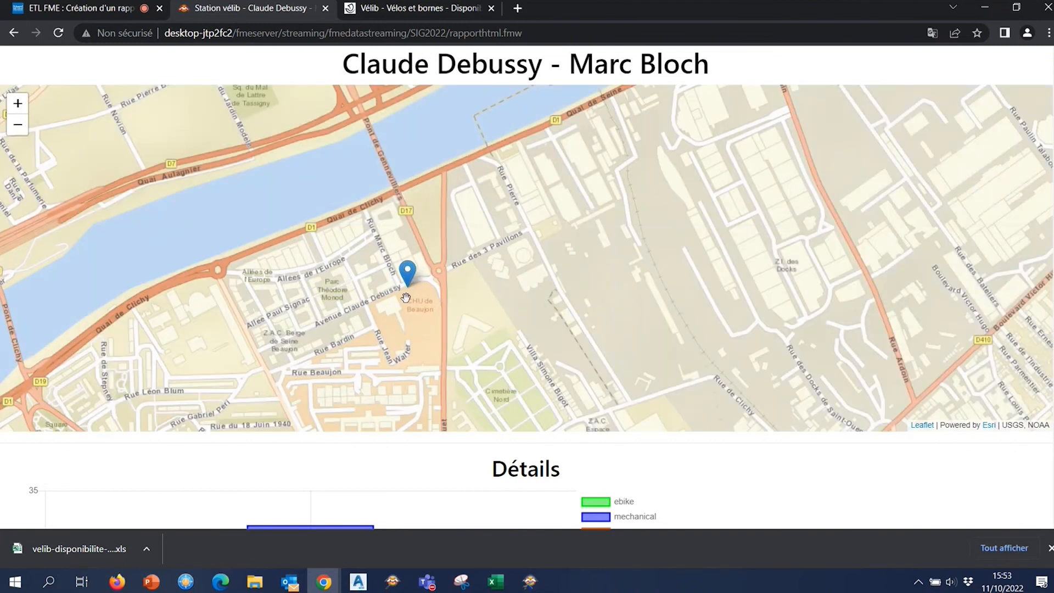
drag(534, 428, 627, 369)
scroll(987, 488, down, 5)
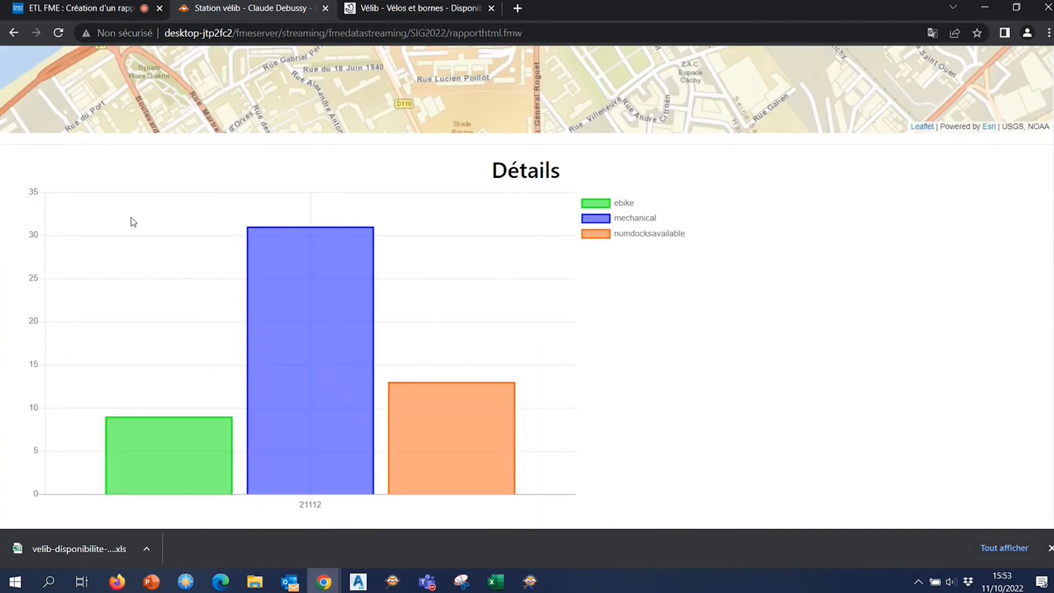
mouse_move(297, 281)
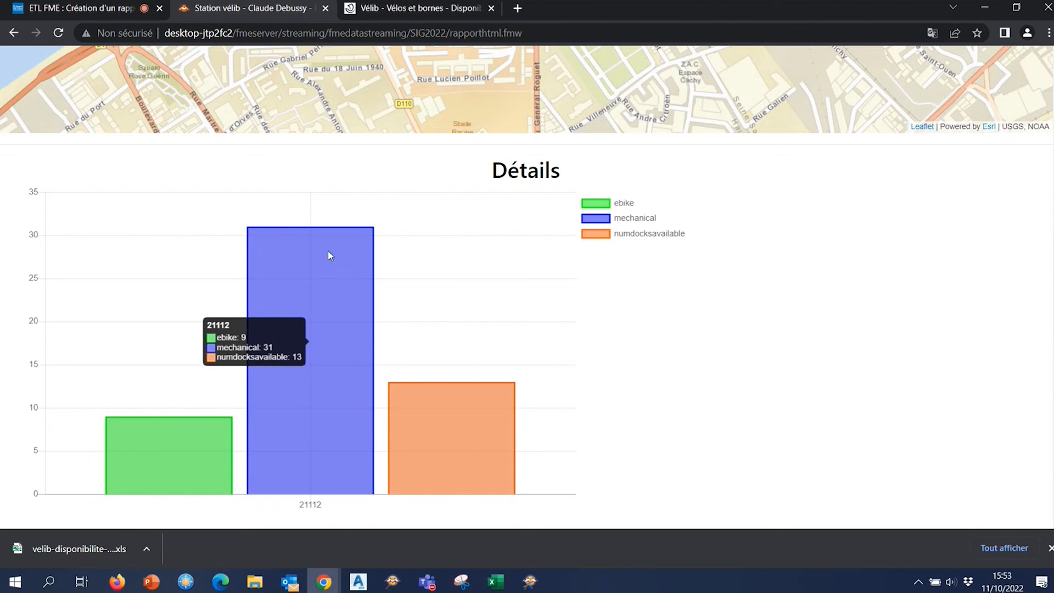
scroll(775, 358, up, 4)
scroll(778, 358, up, 2)
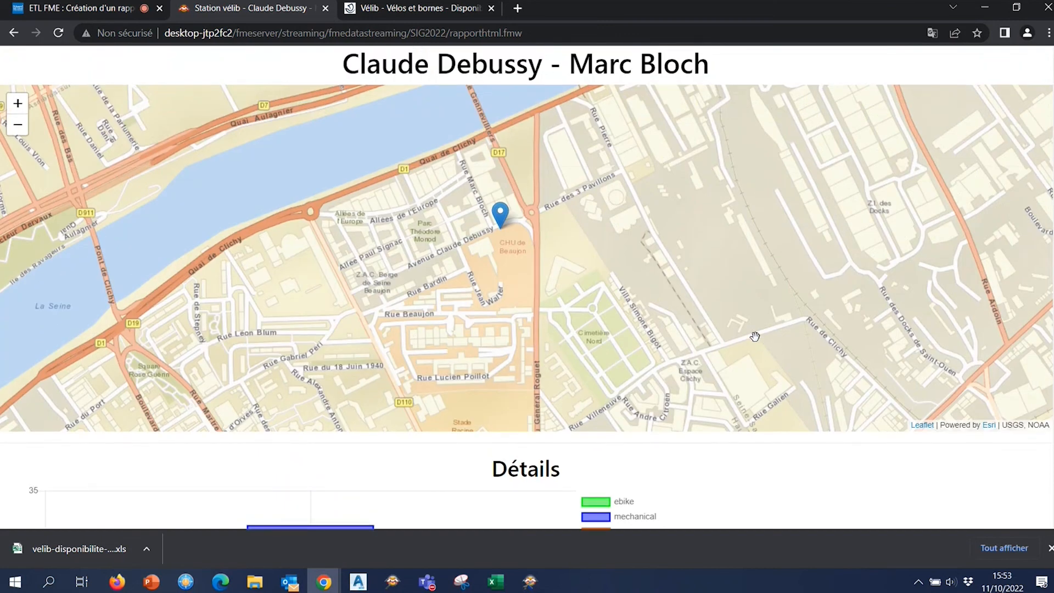
scroll(755, 337, down, 2)
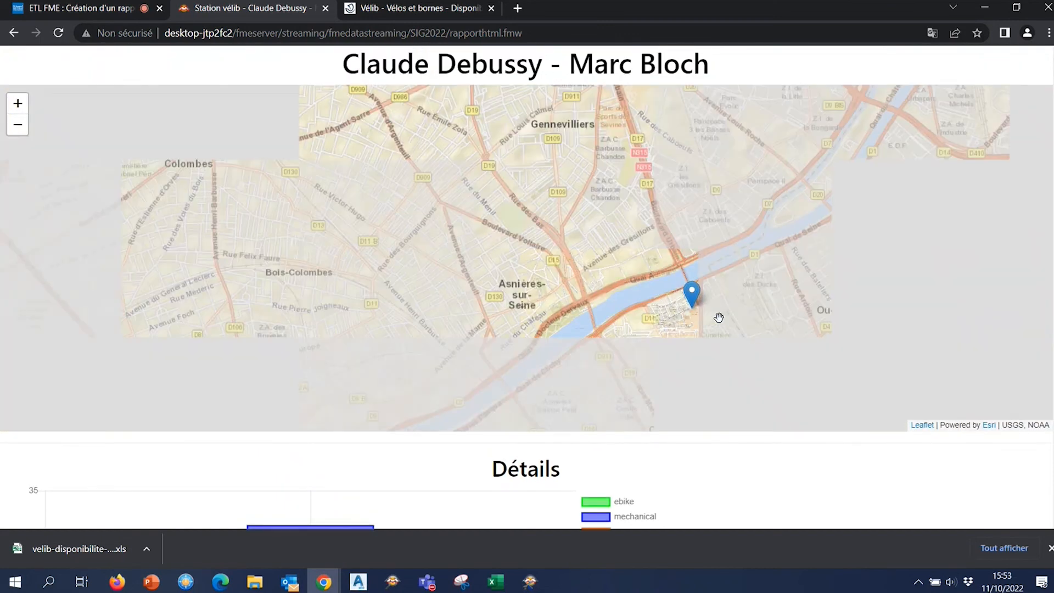
drag(717, 315, 554, 273)
scroll(554, 273, up, 2)
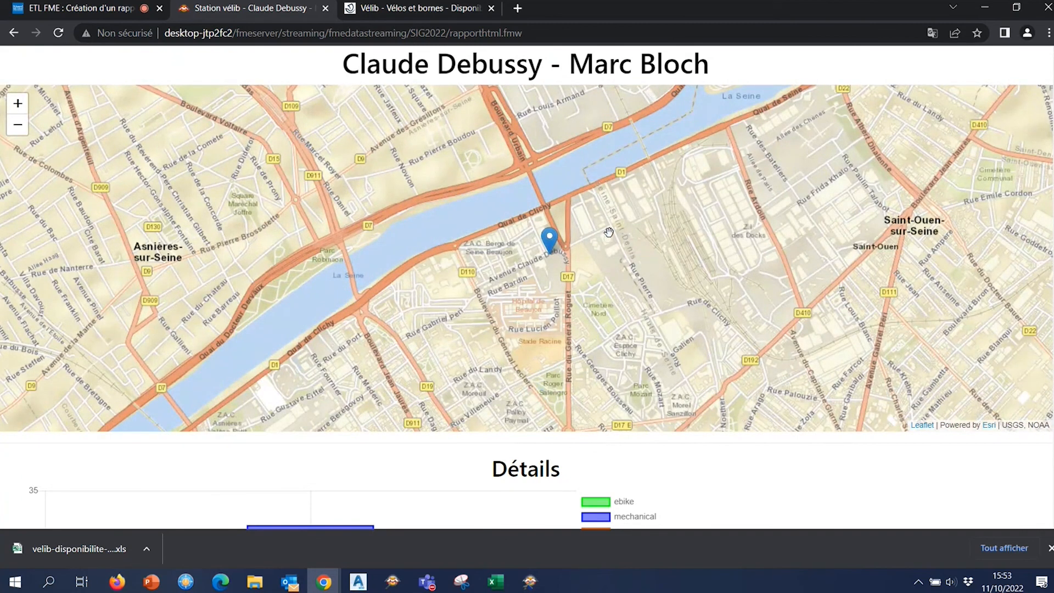
scroll(693, 470, down, 4)
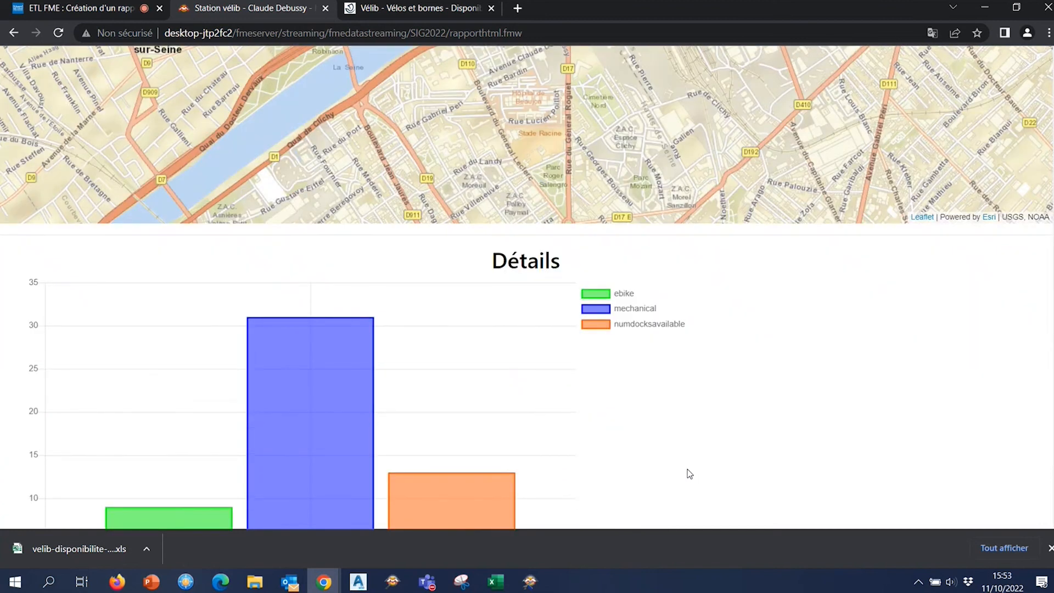
scroll(685, 442, down, 2)
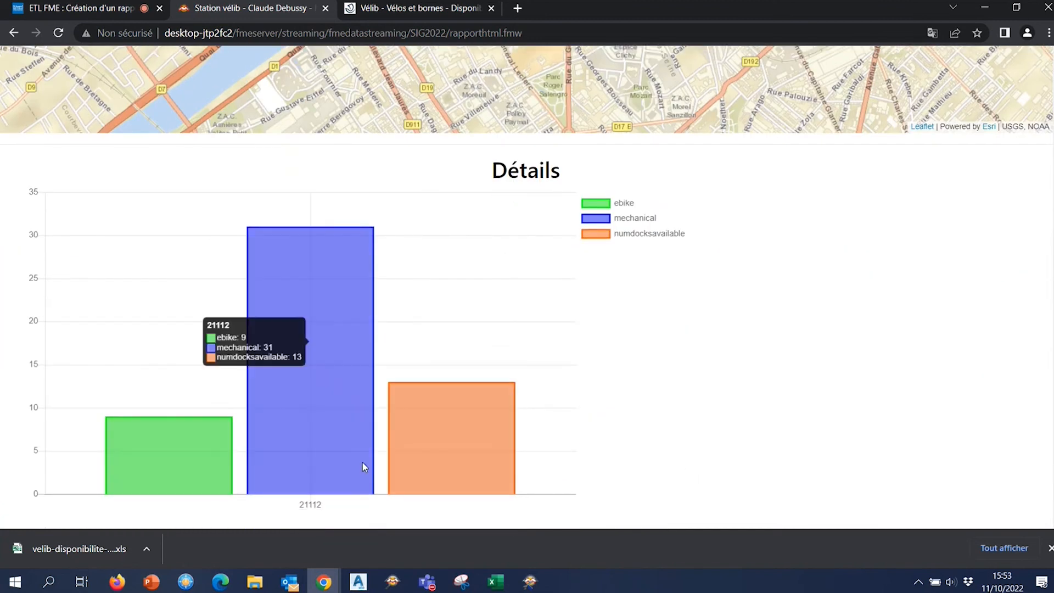
mouse_move(495, 450)
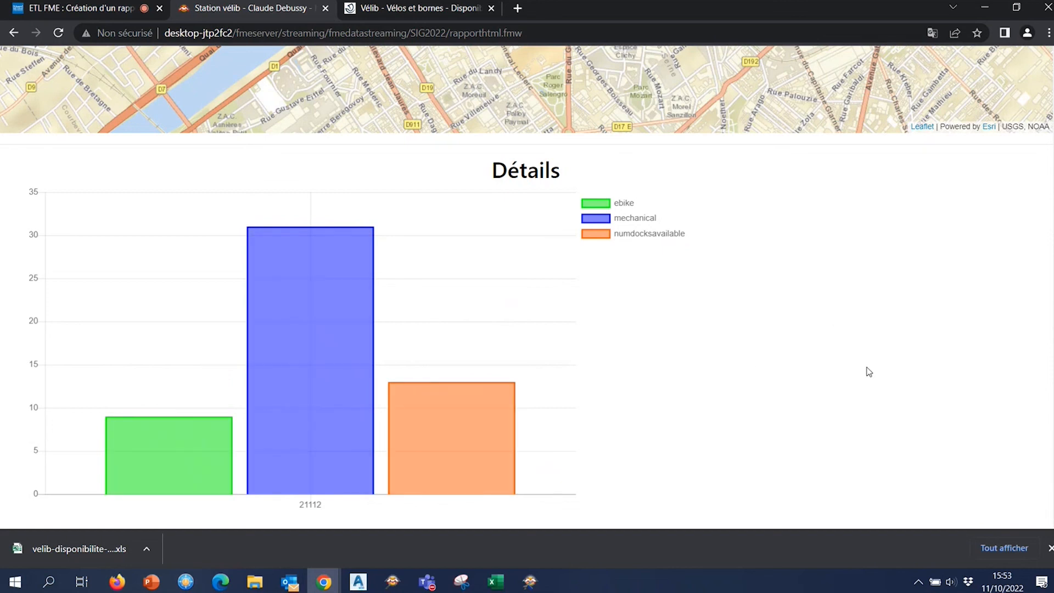
scroll(870, 371, up, 2)
scroll(869, 372, up, 3)
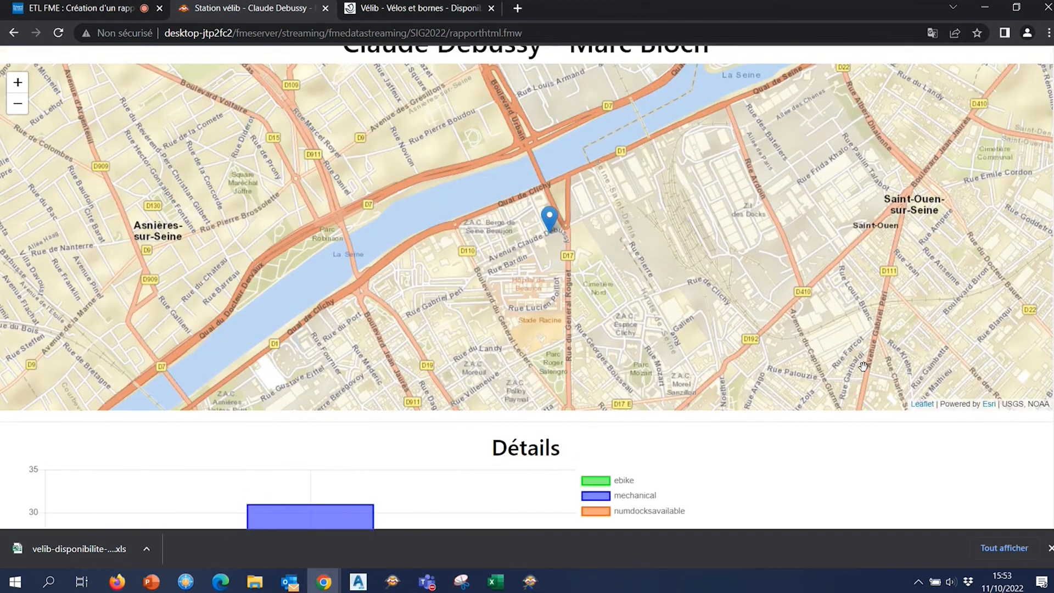
click(94, 14)
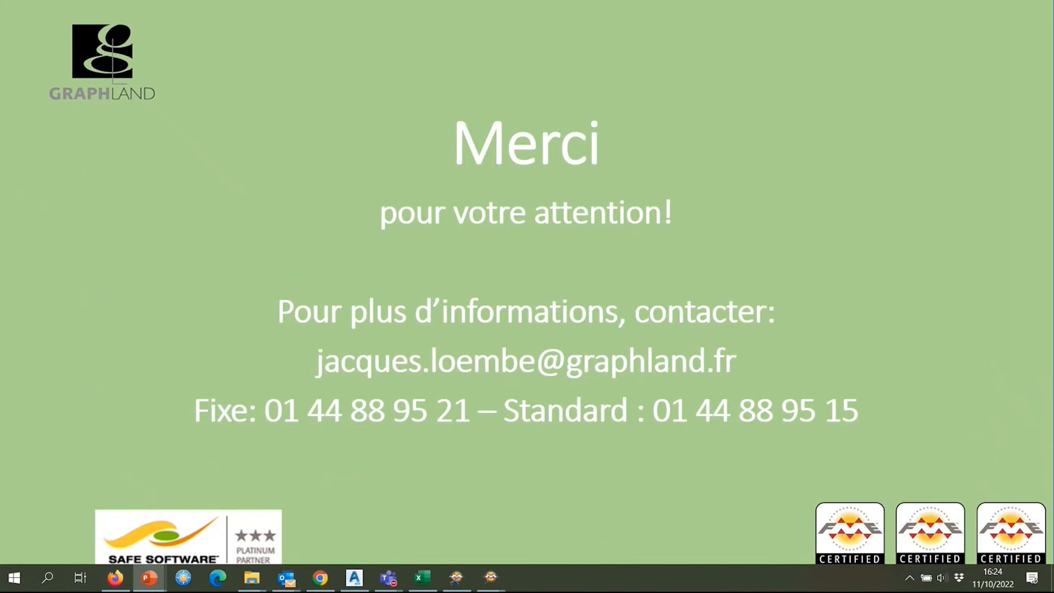